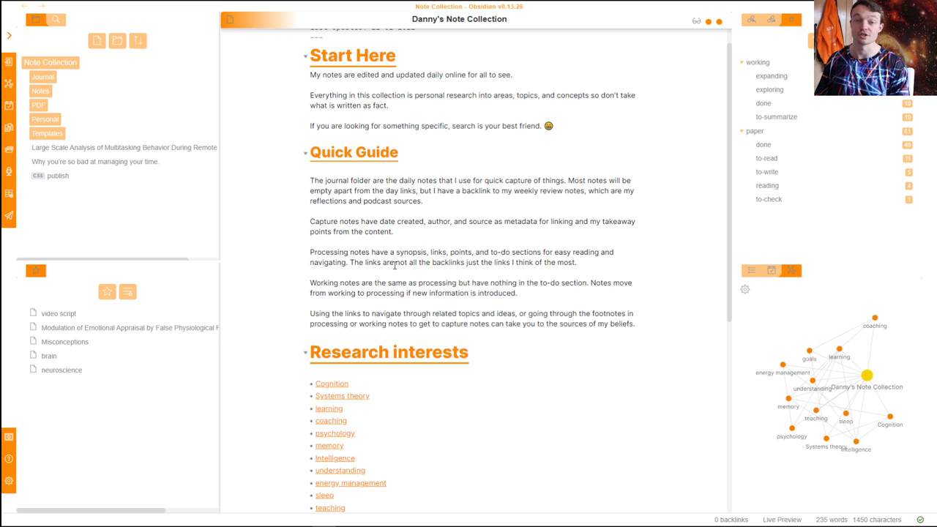
# Look at the starred video script note, and return to the collection's home note to read from Start Here through Research interests
pyautogui.click(162, 313)
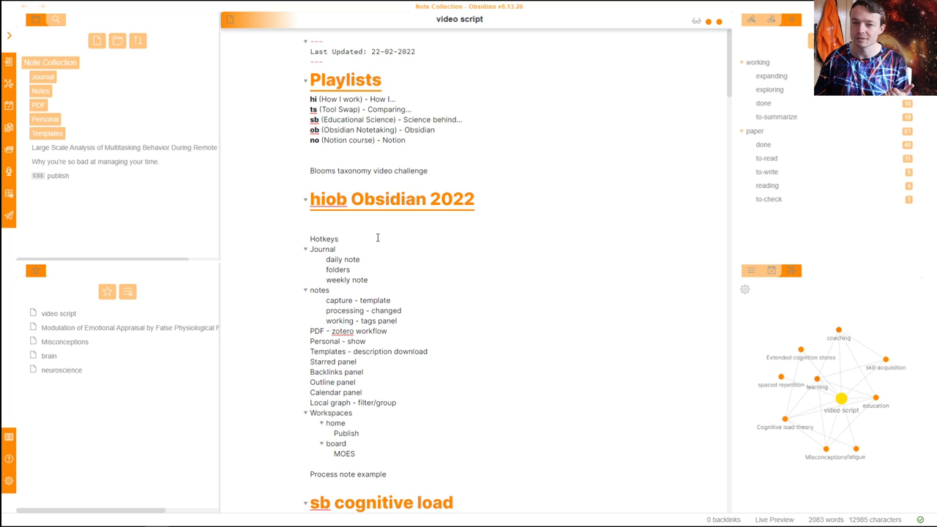
pyautogui.hotkey('ctrl', 'o')
pyautogui.write('home')
pyautogui.press('Return')
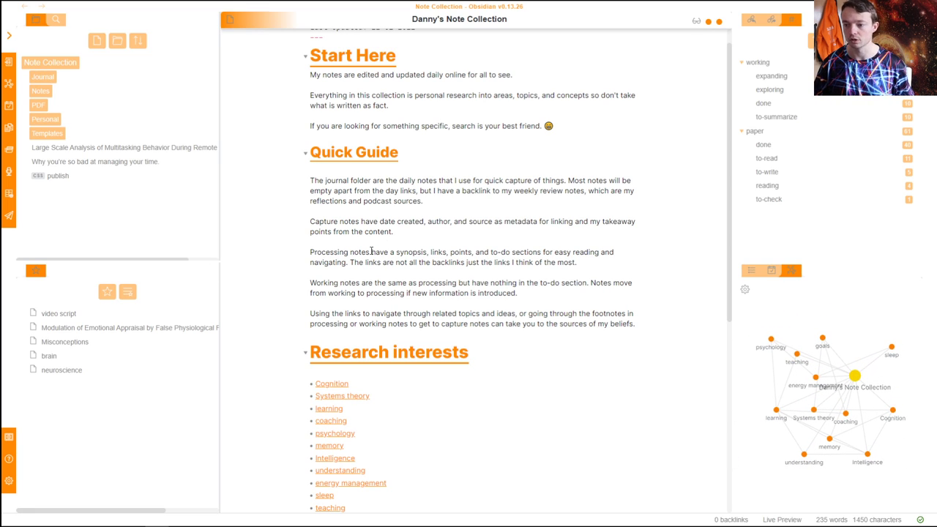
pyautogui.scroll(1, 394, 98)
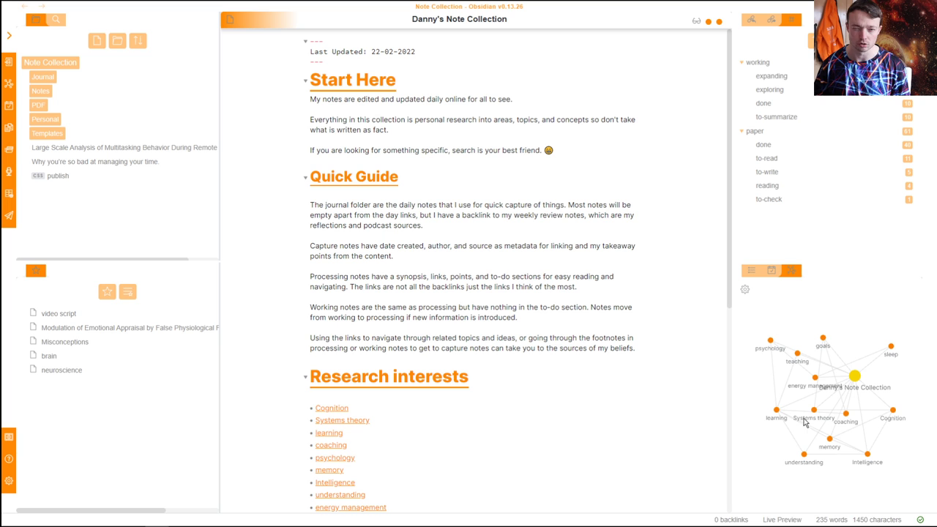
pyautogui.scroll(-4, 395, 286)
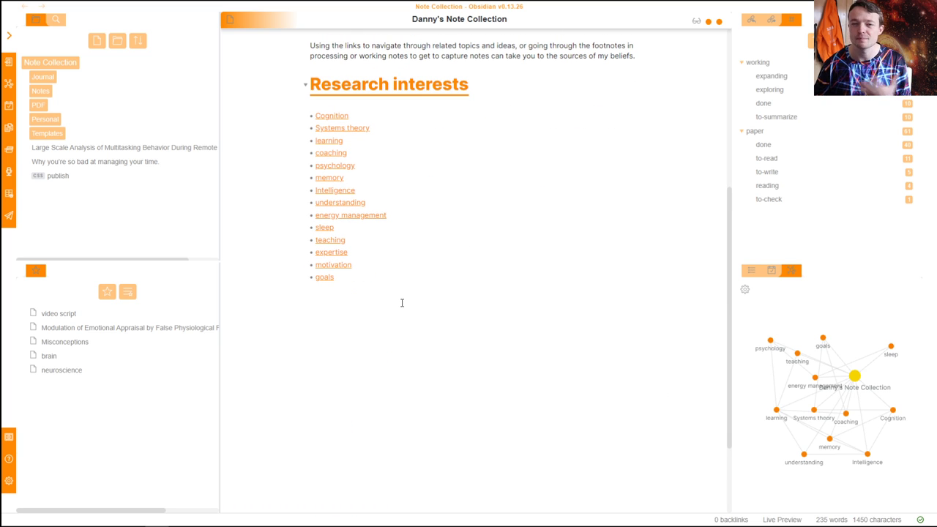
pyautogui.scroll(4, 410, 302)
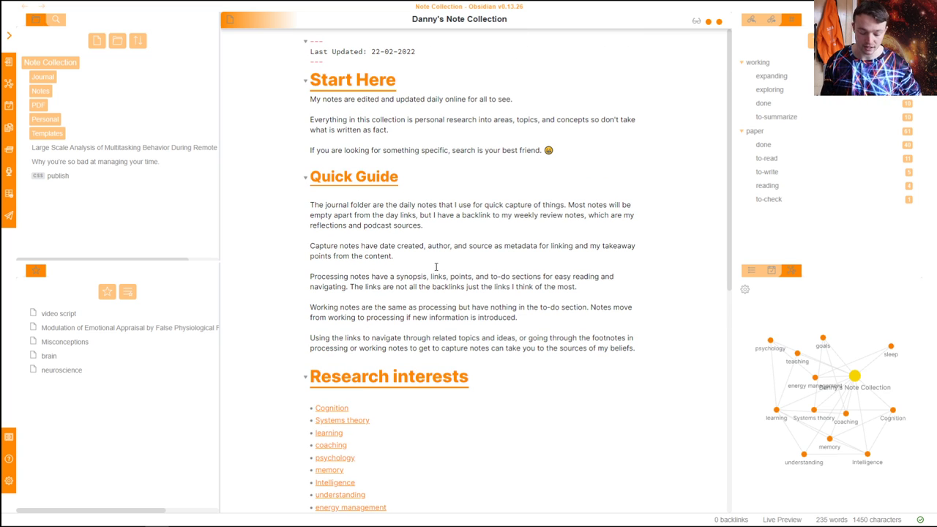
# Review the whole 22-02-2022 daily note, including the citation gecko and connected papers lines, and follow its day links to 21-02-2022 and back
pyautogui.hotkey('ctrl', 'alt', 'Left')
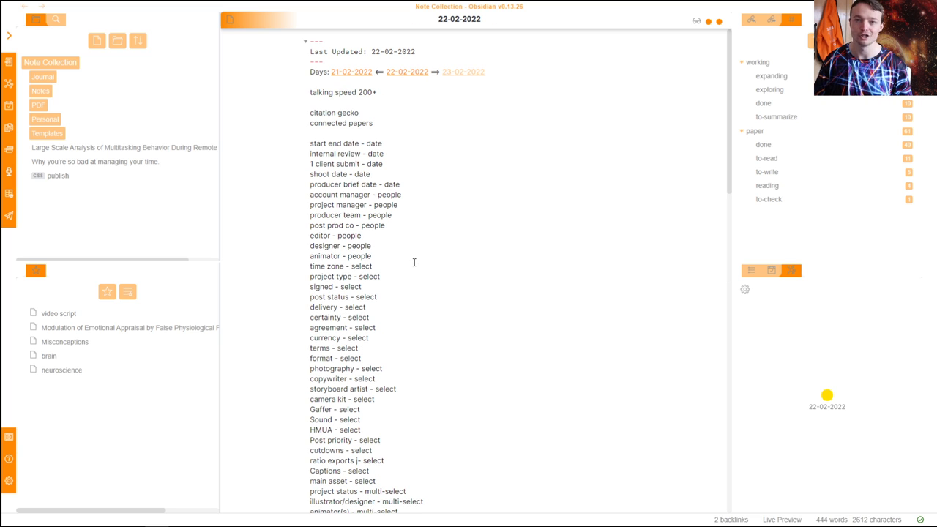
pyautogui.scroll(-10, 402, 167)
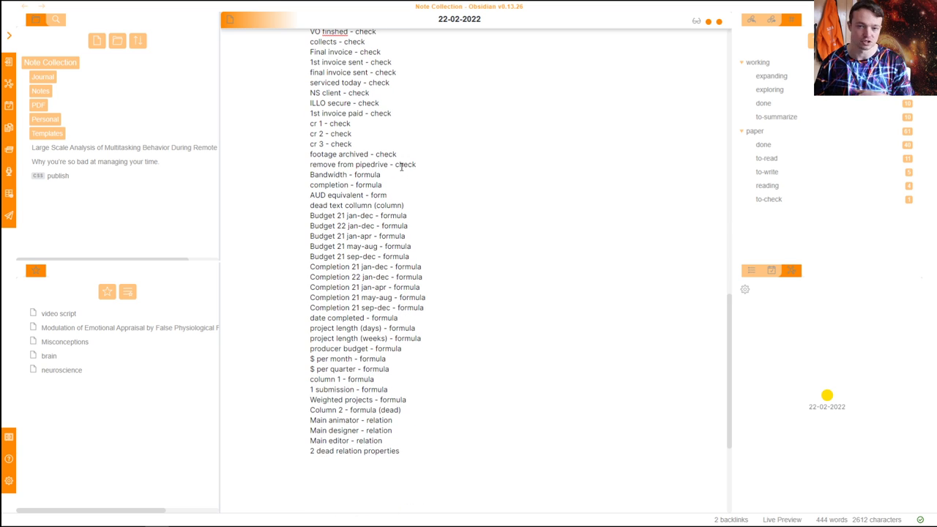
pyautogui.scroll(10, 402, 167)
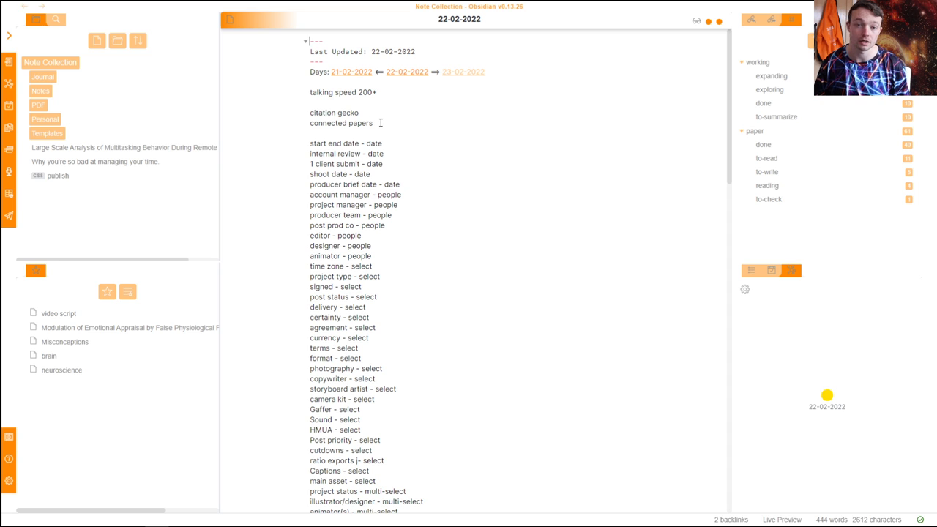
pyautogui.moveTo(380, 123); pyautogui.dragTo(310, 112)
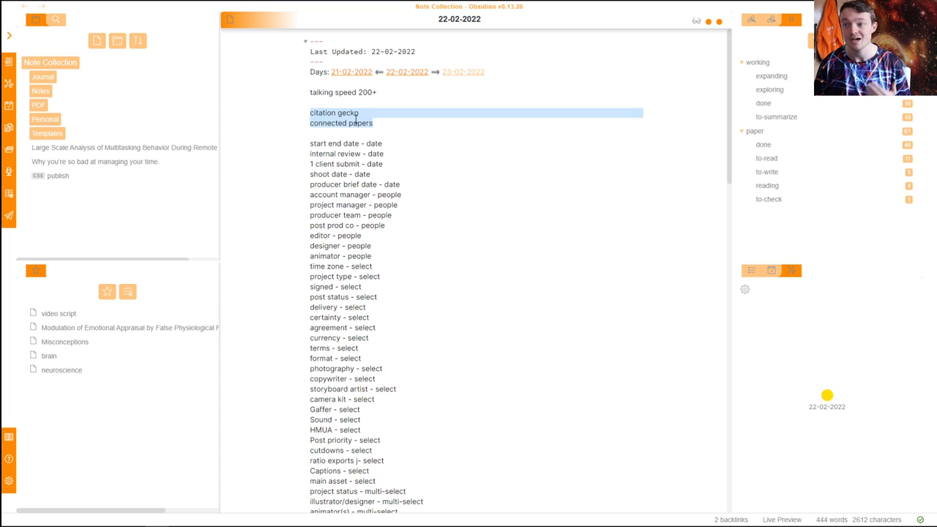
pyautogui.click(378, 123)
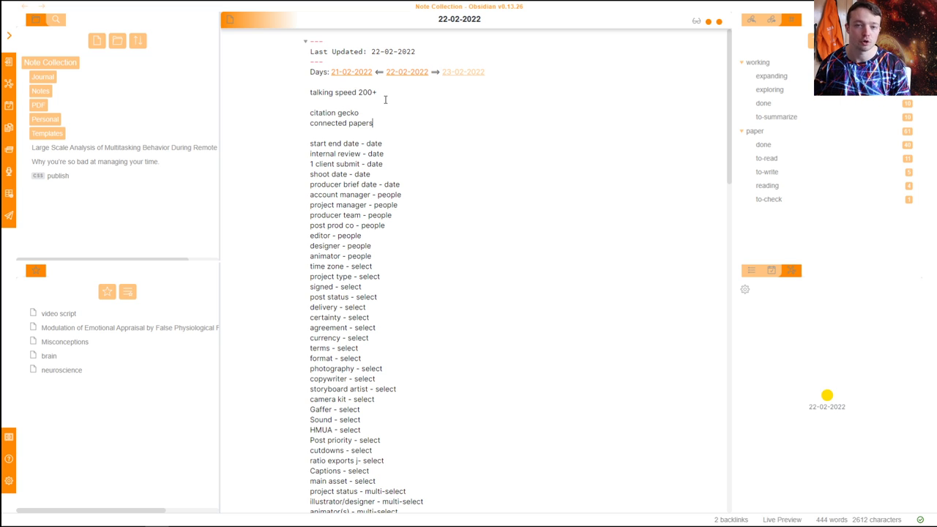
pyautogui.click(350, 76)
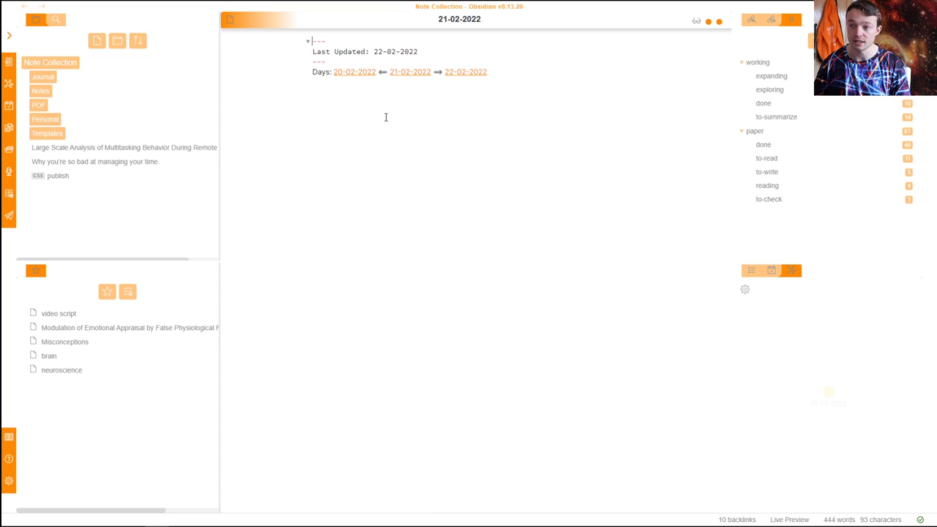
pyautogui.click(459, 73)
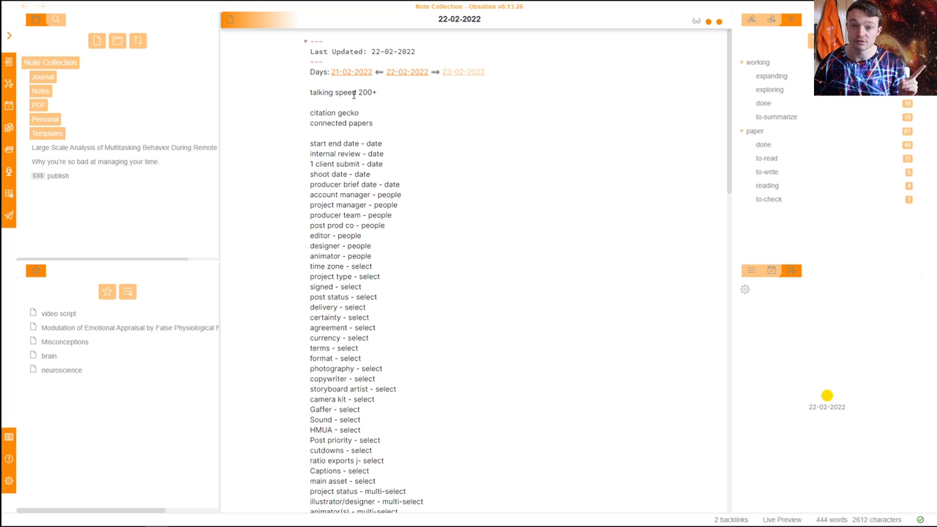
# Expand the Journal folder and its 2021 subfolder, and view the recordings in Audio Journal before collapsing that folder again
pyautogui.click(82, 81)
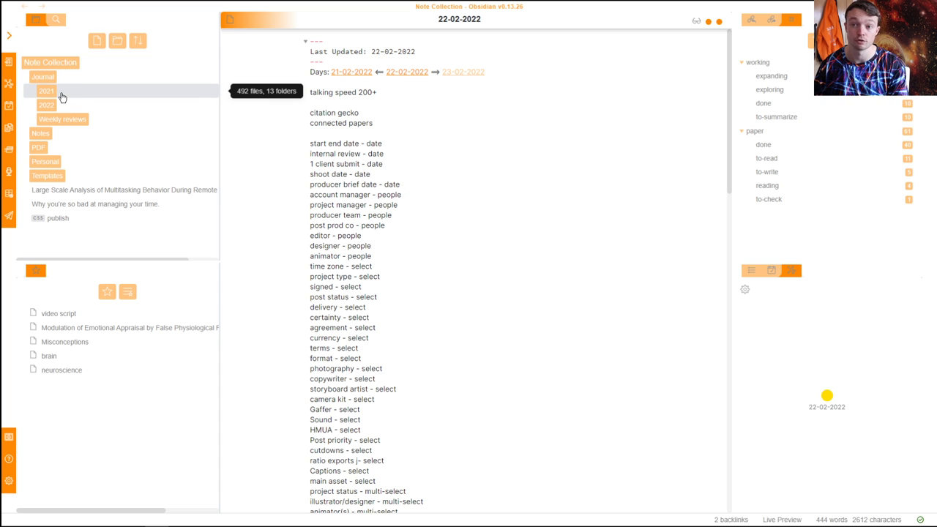
pyautogui.click(63, 94)
pyautogui.scroll(-3, 95, 142)
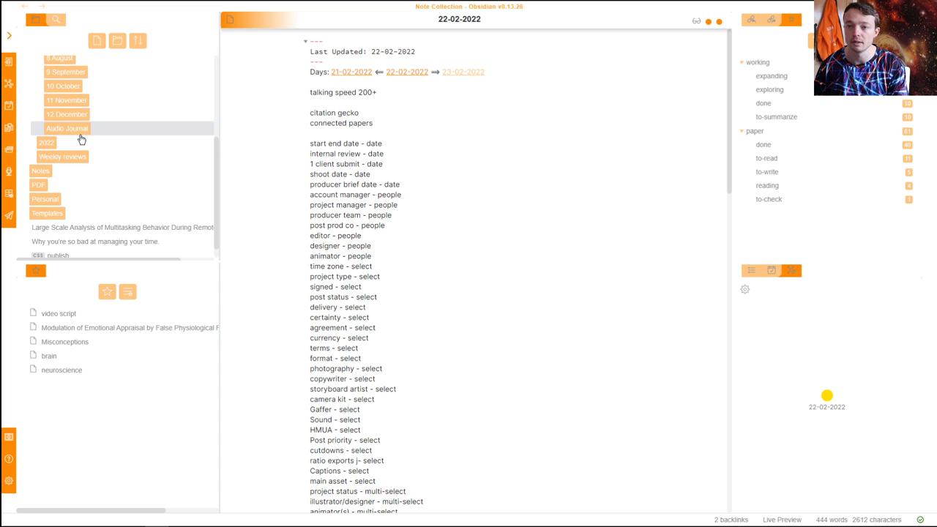
pyautogui.click(85, 129)
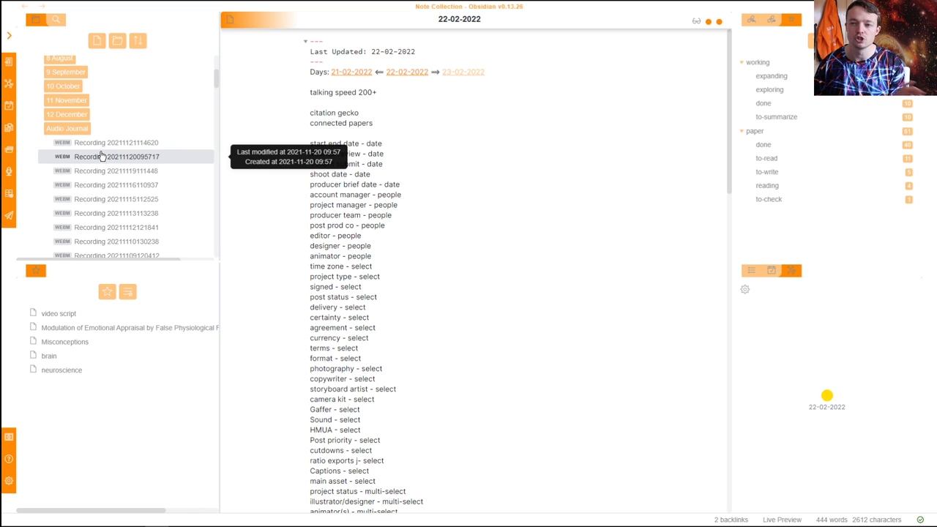
pyautogui.click(81, 132)
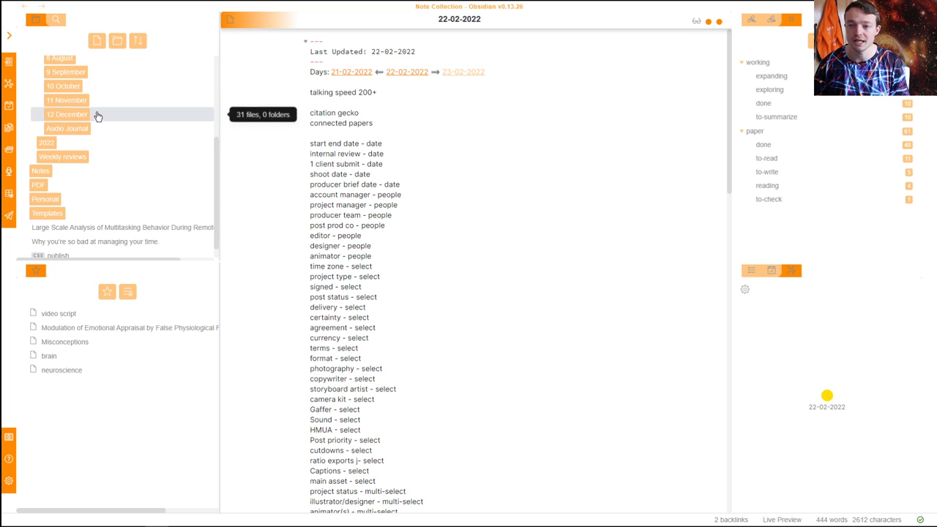
# View the daily notes 29-12-2021 and 26-12-2021 from the 12 December folder, and collapse the folder again
pyautogui.click(95, 115)
pyautogui.click(94, 157)
pyautogui.click(122, 199)
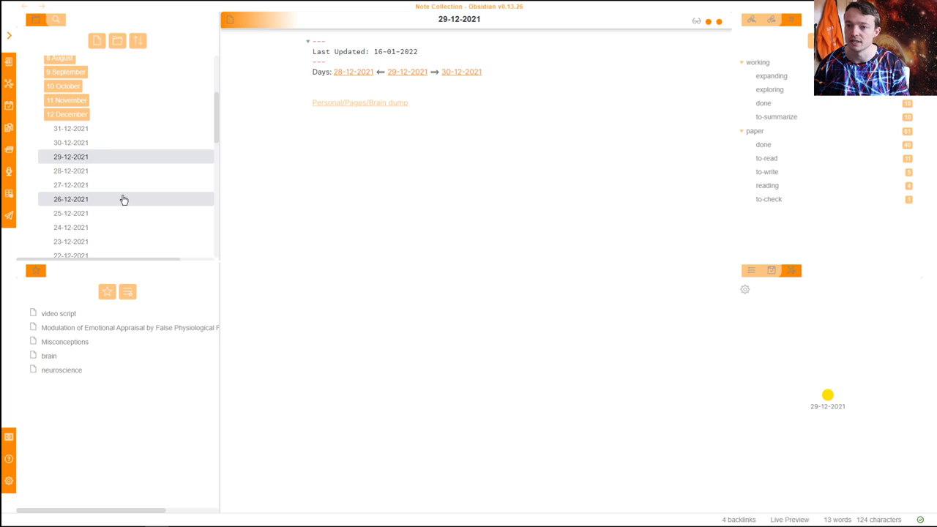
pyautogui.click(66, 114)
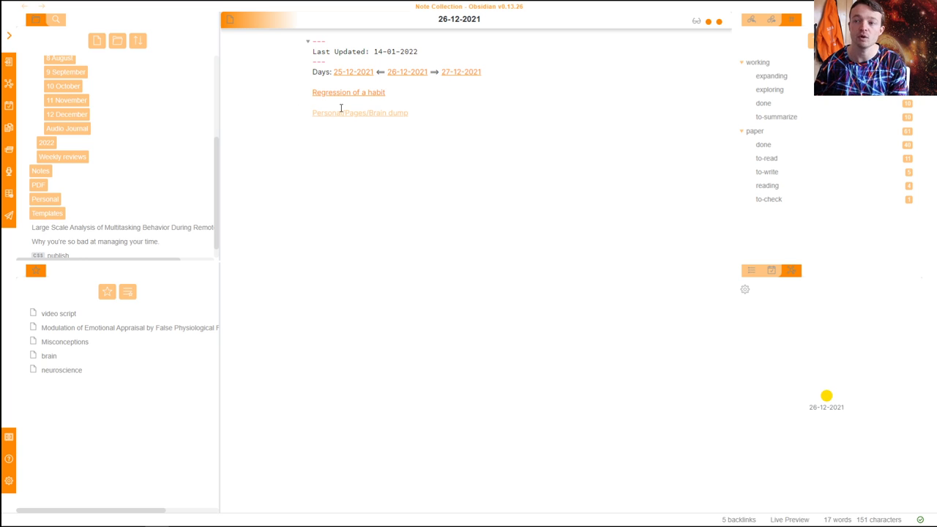
# View the 27-10-2021 daily note from the 10 October folder, and collapse both the October folder and the 2021 folder
pyautogui.click(90, 88)
pyautogui.click(96, 157)
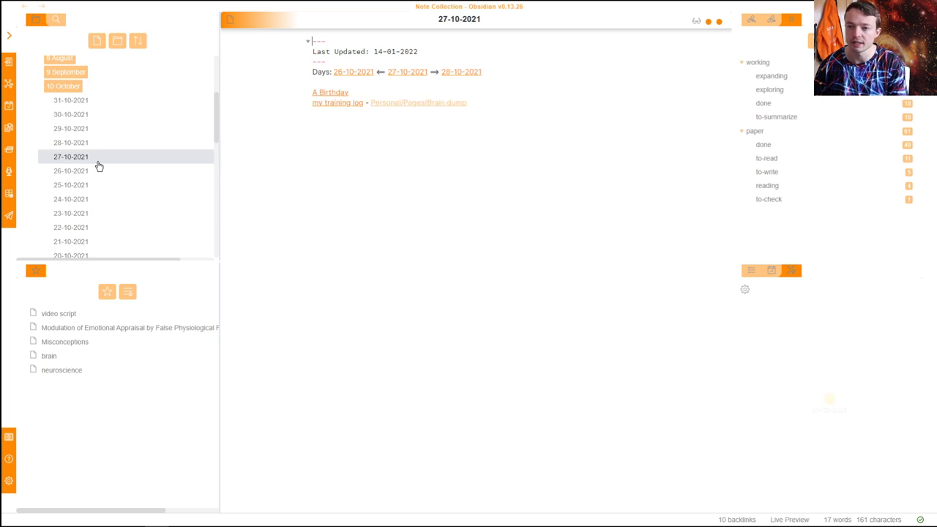
pyautogui.click(69, 86)
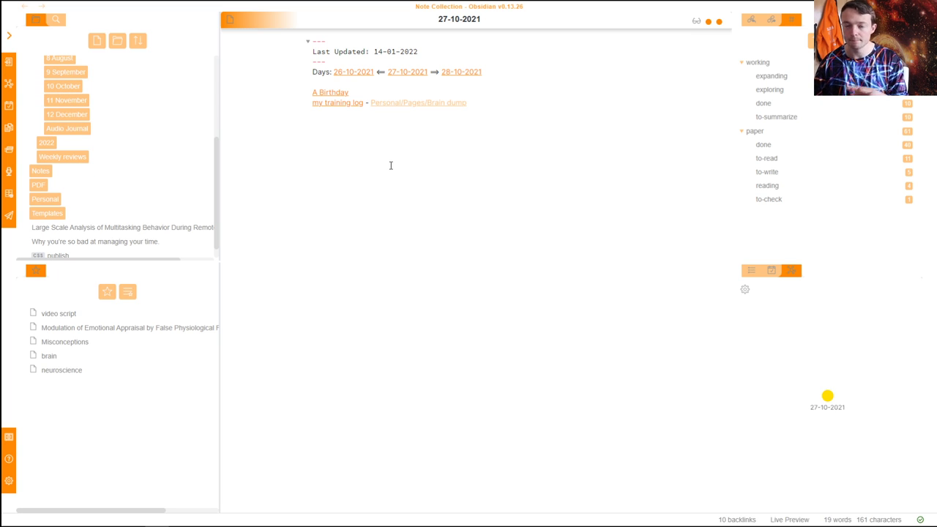
pyautogui.scroll(4, 110, 124)
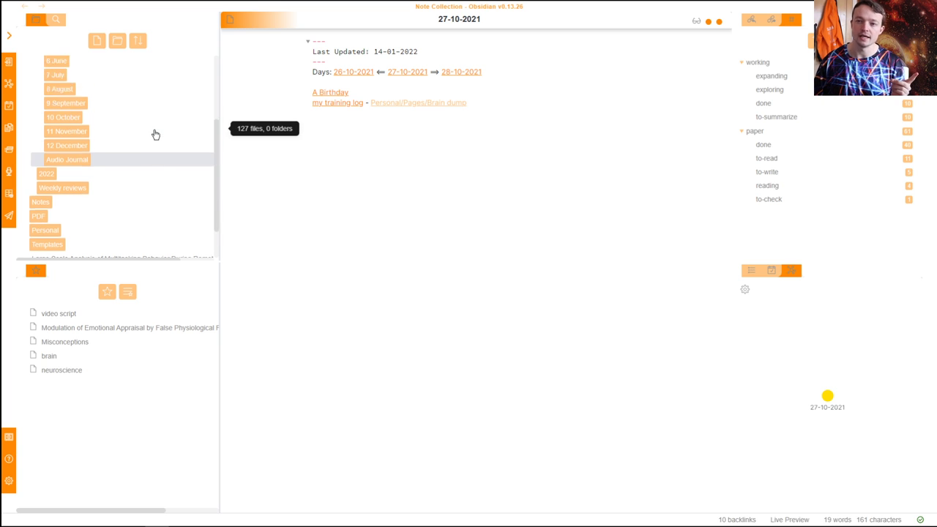
pyautogui.click(85, 94)
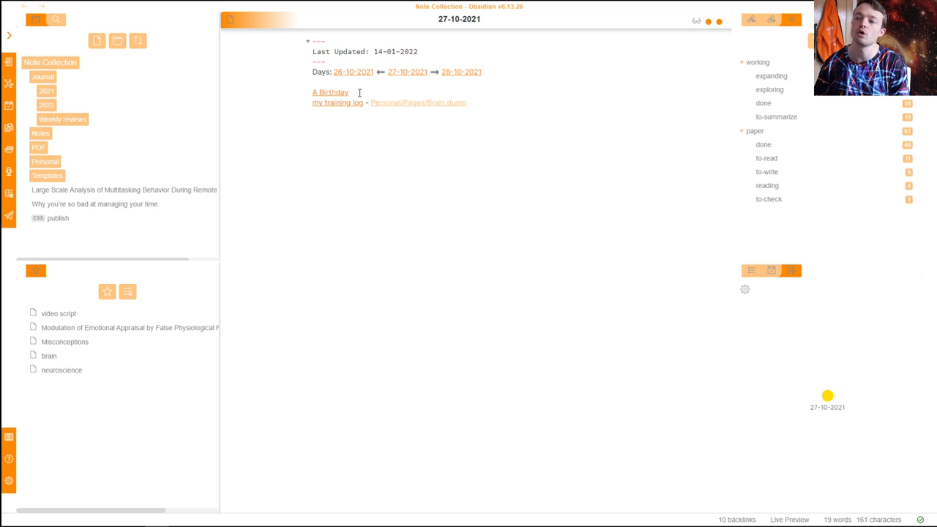
# Return to the 22-02-2022 daily note and highlight its "talking speed 200+" and "Last Updated" lines in turn
pyautogui.click(357, 135)
pyautogui.hotkey('alt', 'd')
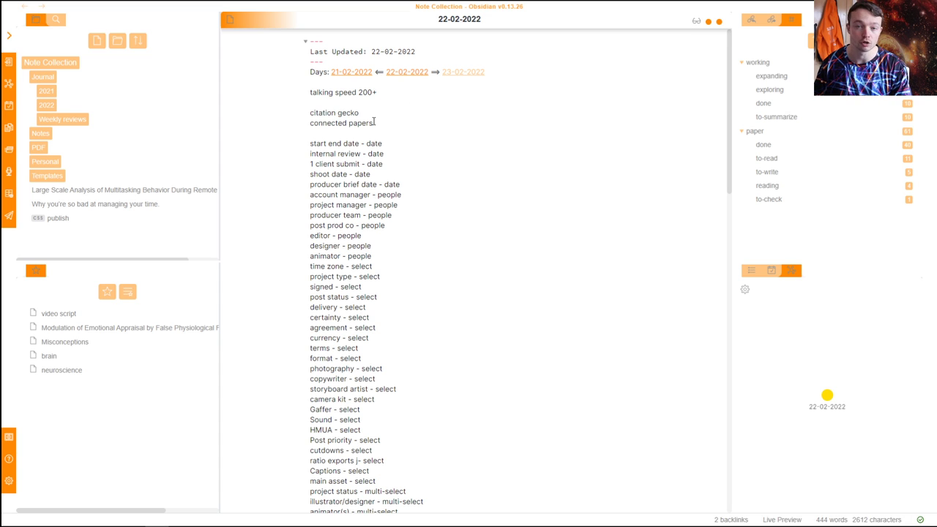
pyautogui.click(382, 94)
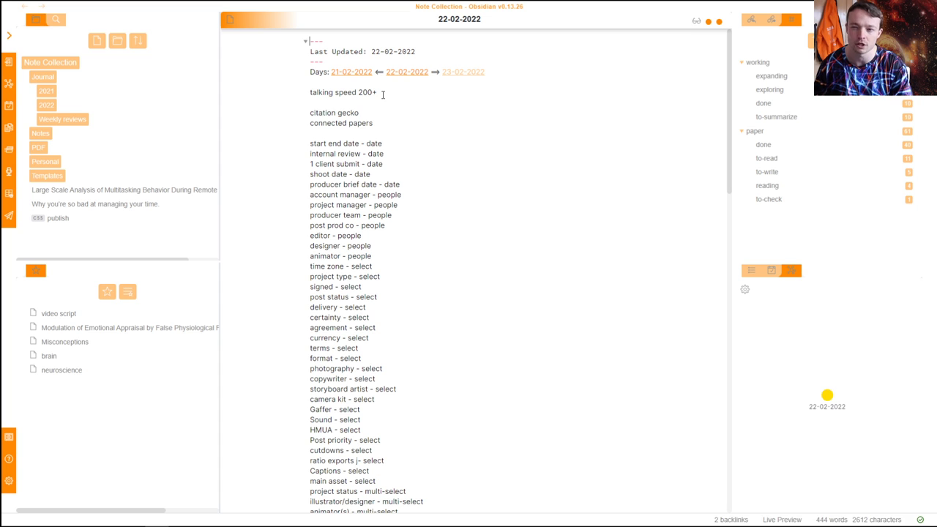
pyautogui.moveTo(382, 94); pyautogui.dragTo(317, 94)
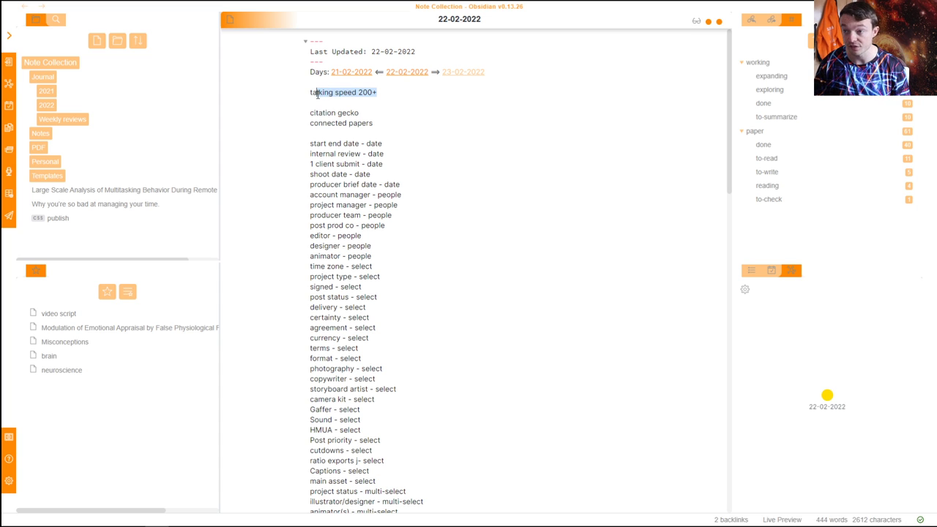
pyautogui.click(330, 94)
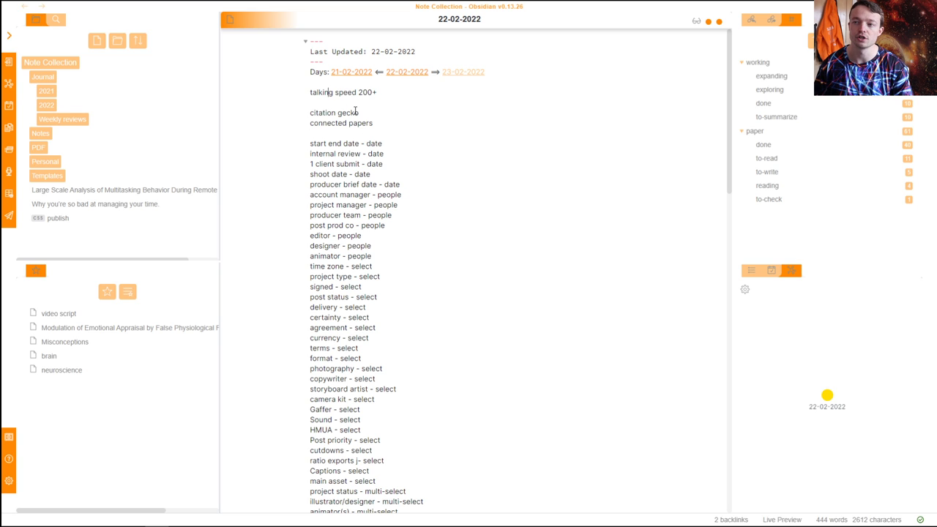
pyautogui.moveTo(421, 51); pyautogui.dragTo(311, 53)
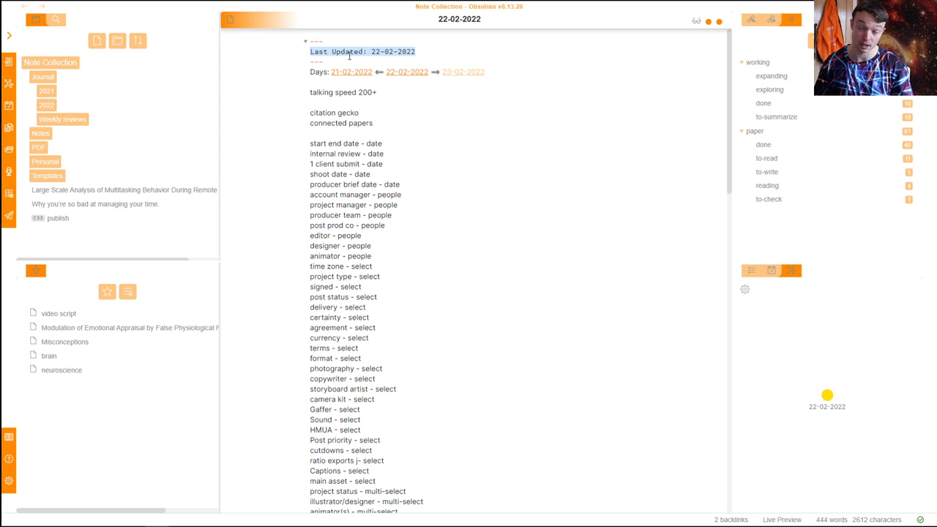
pyautogui.click(368, 52)
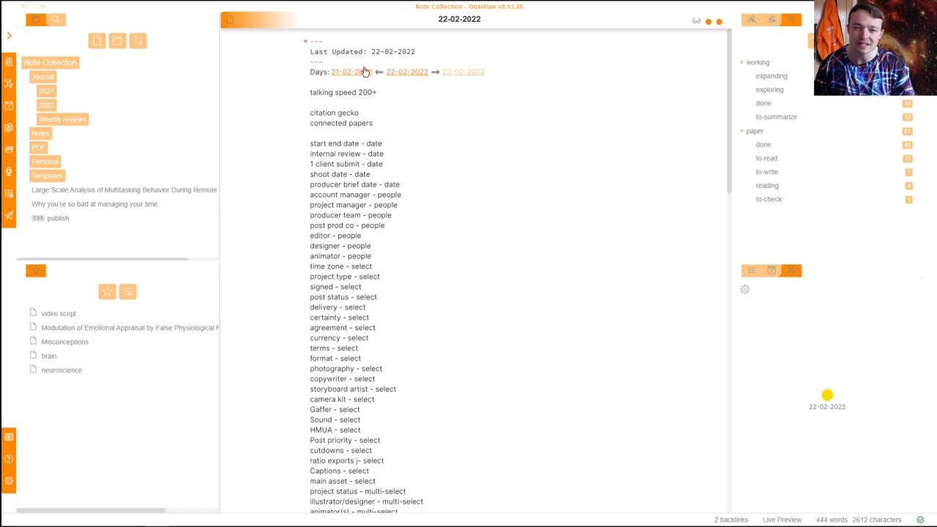
pyautogui.moveTo(358, 71)
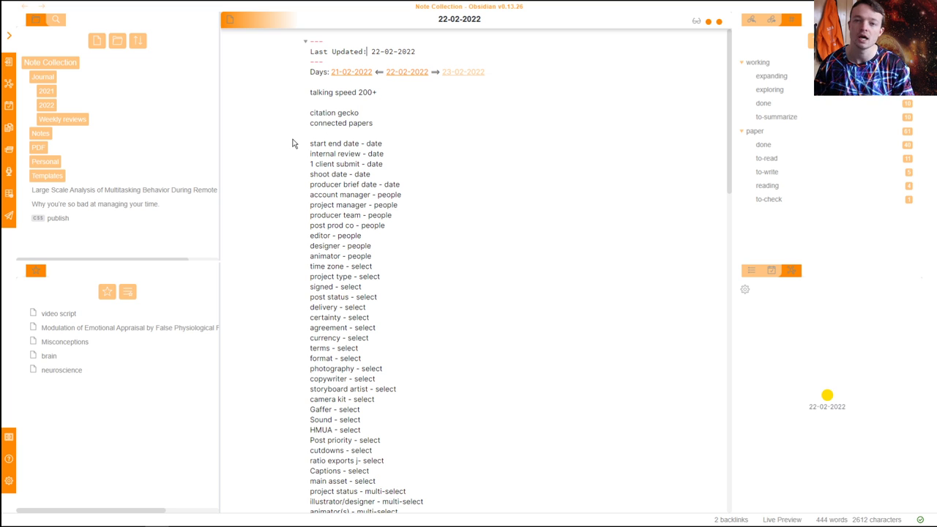
# Review the installed community plugins in the settings down to Update time on edit, and close the settings
pyautogui.hotkey('ctrl', ',')
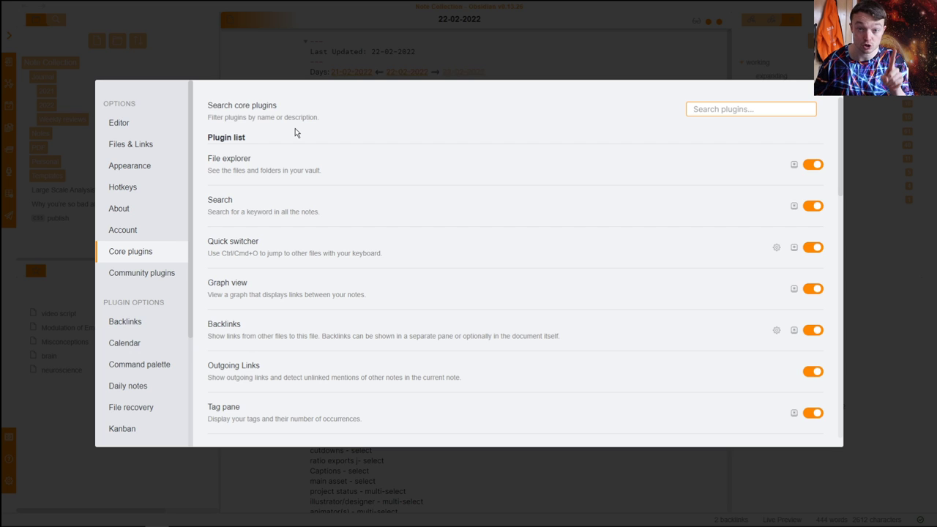
pyautogui.click(155, 273)
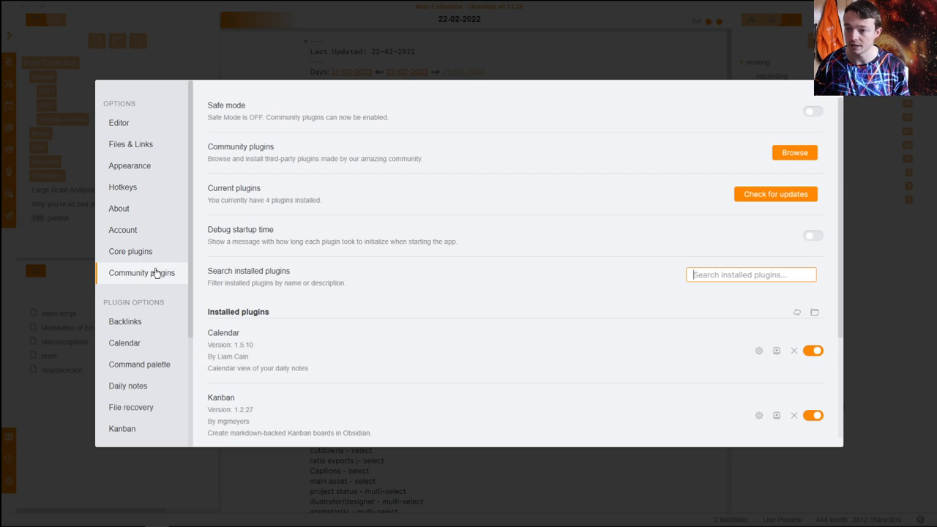
pyautogui.scroll(-2, 487, 254)
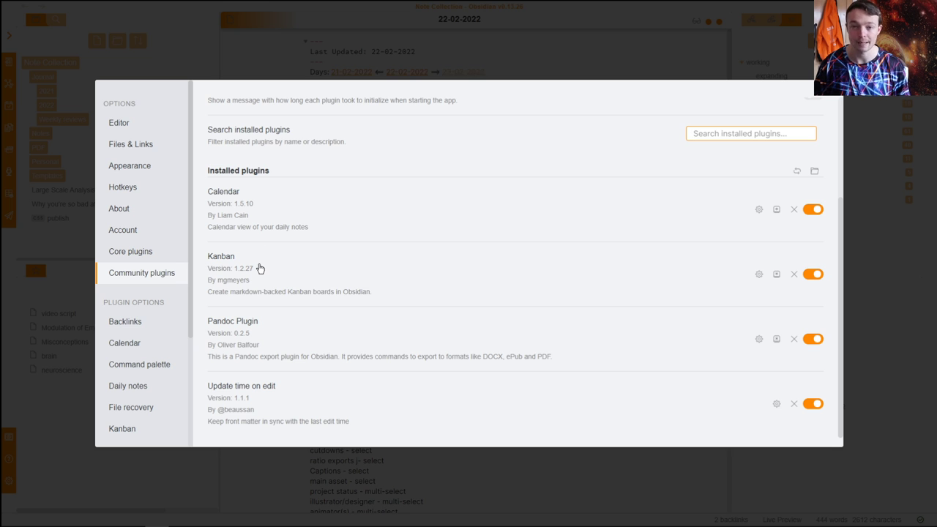
pyautogui.click(686, 63)
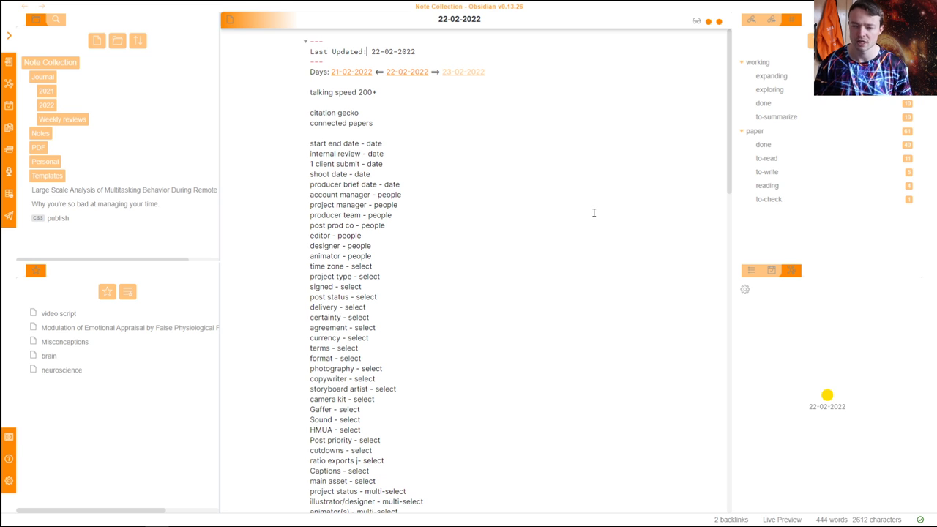
# Display the monthly calendar of daily notes, and switch to the current note's outline
pyautogui.click(771, 270)
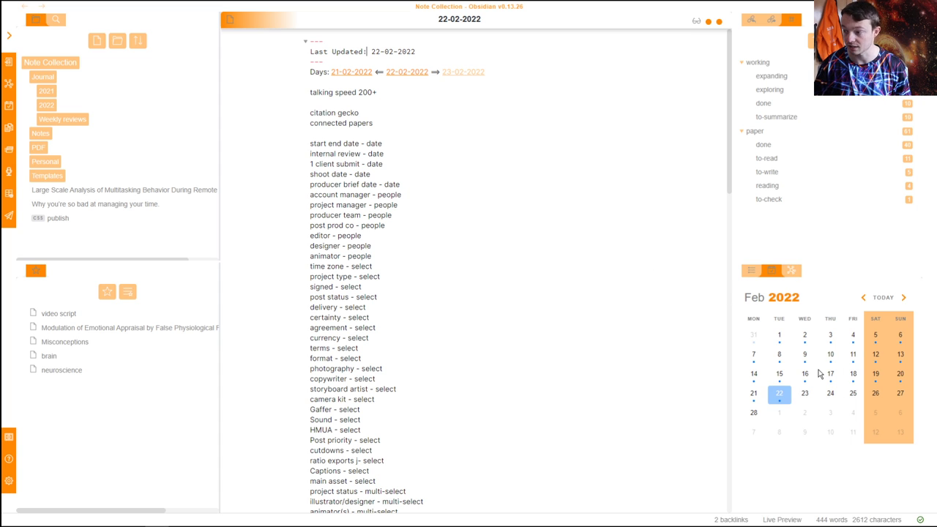
pyautogui.click(752, 272)
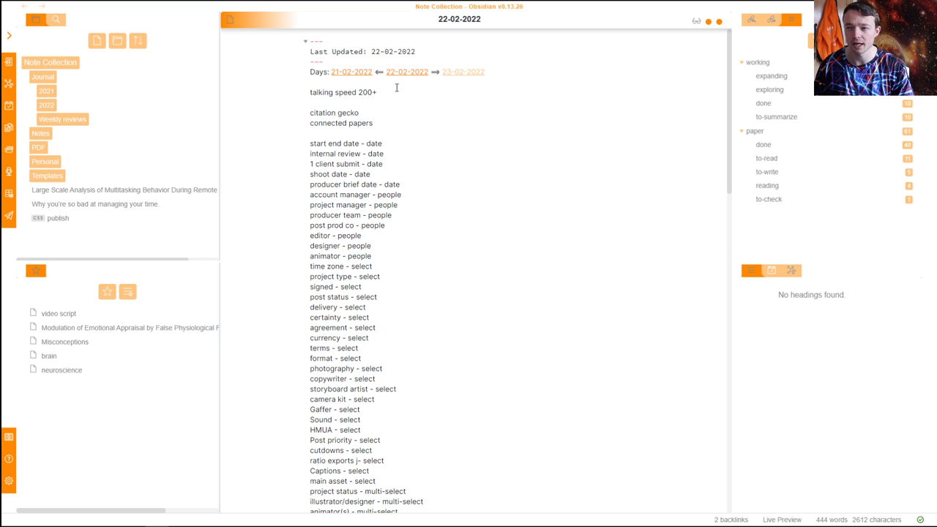
# Show the contents of the Templates folder, and insert the Daily Template into a new note beside the 22-02-2022 note
pyautogui.click(66, 179)
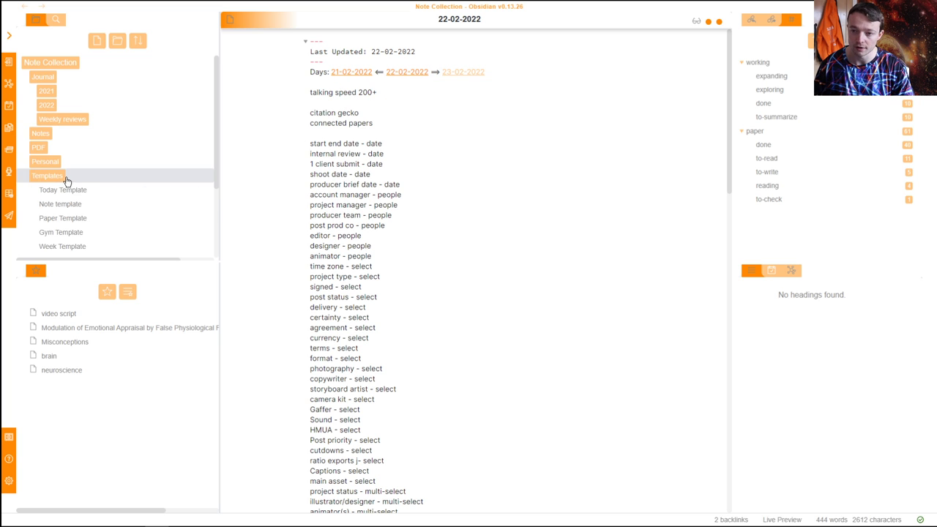
pyautogui.scroll(-2, 72, 183)
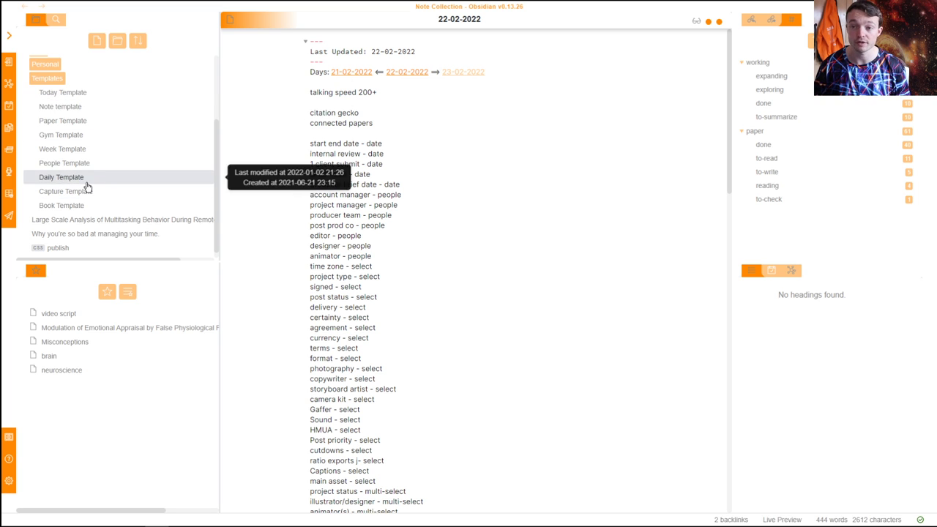
pyautogui.hotkey('ctrl', 'shift', 'n')
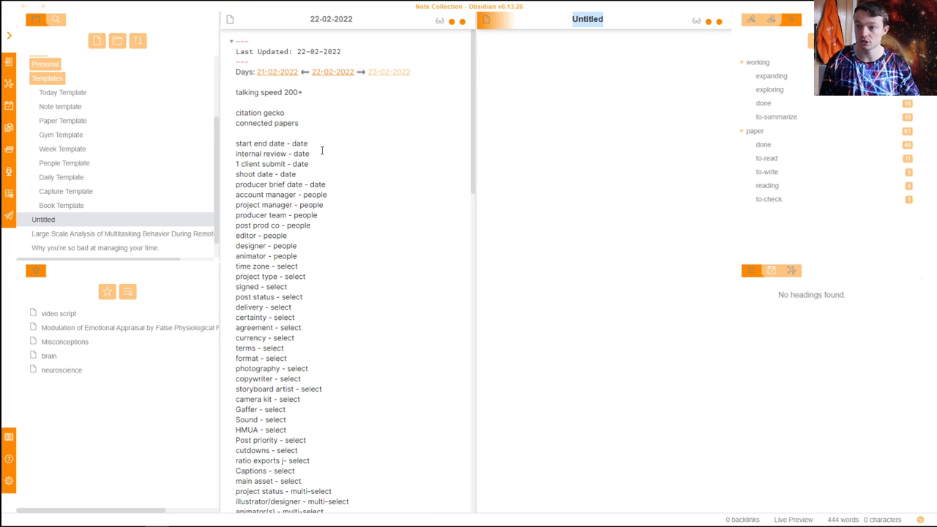
pyautogui.hotkey('alt', 't')
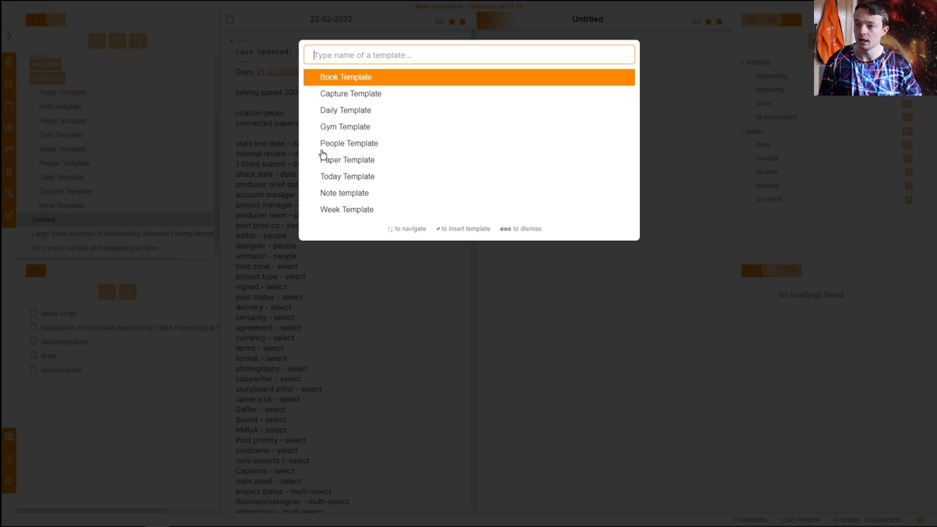
pyautogui.write('d')
pyautogui.press('Return')
pyautogui.click(555, 81)
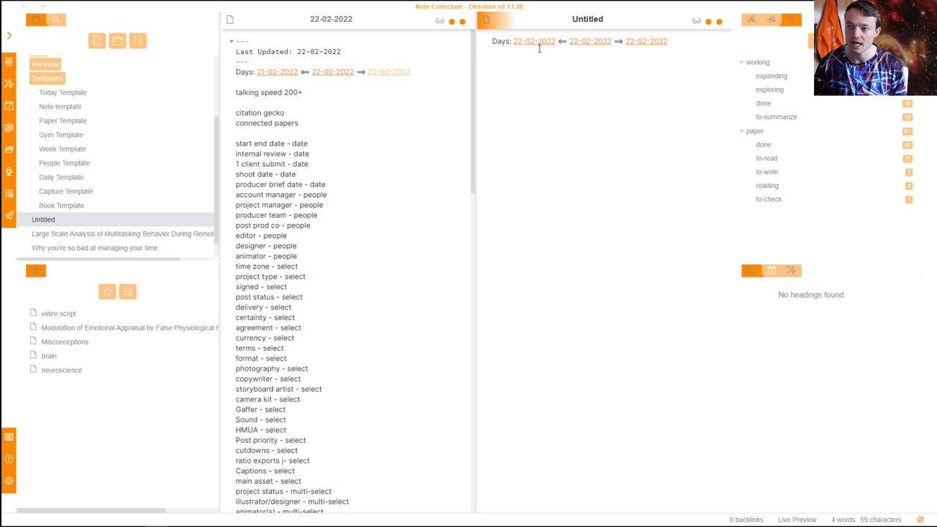
# Change the previous-day link in the untitled note to 21-02-2022
pyautogui.click(559, 40)
pyautogui.press('Left')
pyautogui.press('Left')
pyautogui.press('Left')
pyautogui.press('Left')
pyautogui.press('Left')
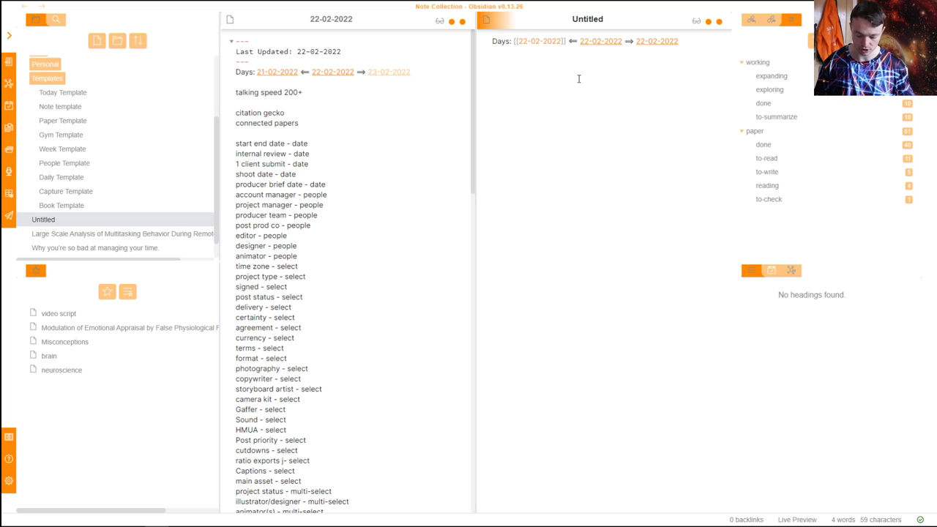
pyautogui.press('BackSpace')
pyautogui.write('1')
pyautogui.press('Return')
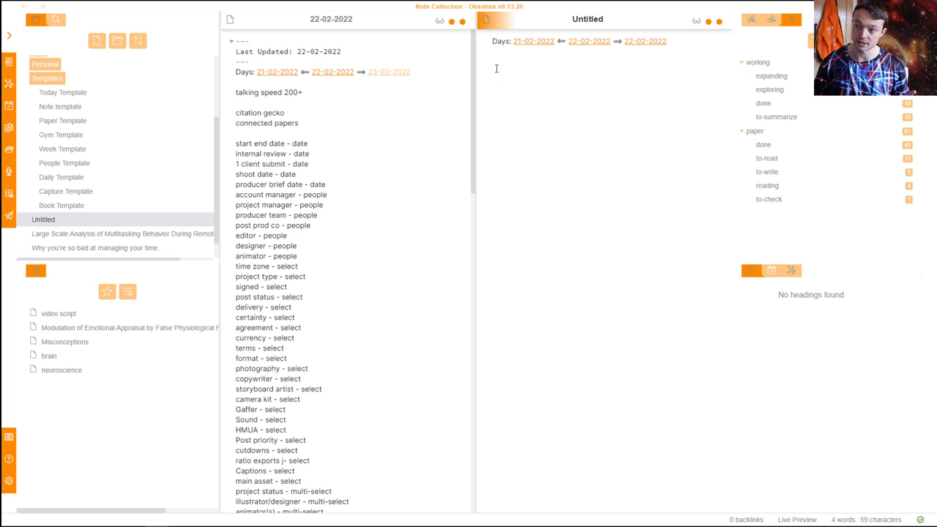
# Change the next-day link in the untitled note to 23-02-2022 and preview its target
pyautogui.click(663, 41)
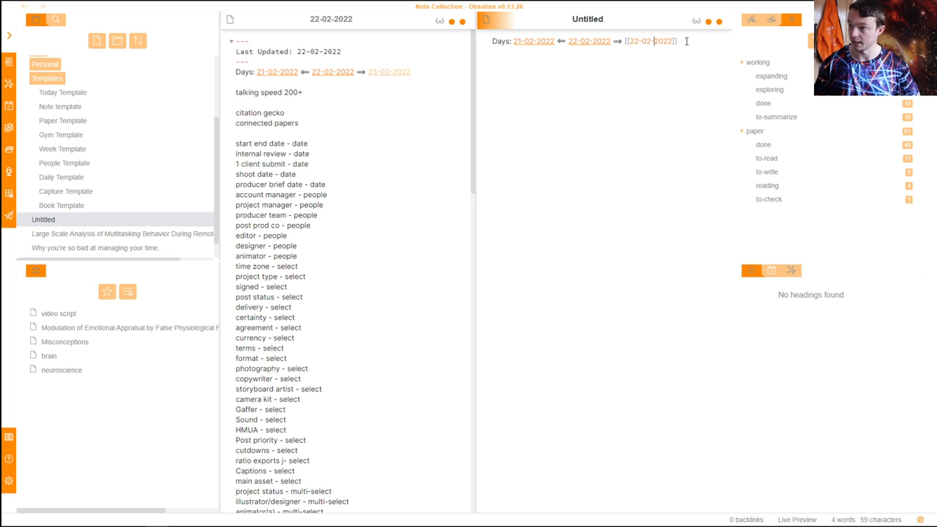
pyautogui.press('BackSpace')
pyautogui.write('3')
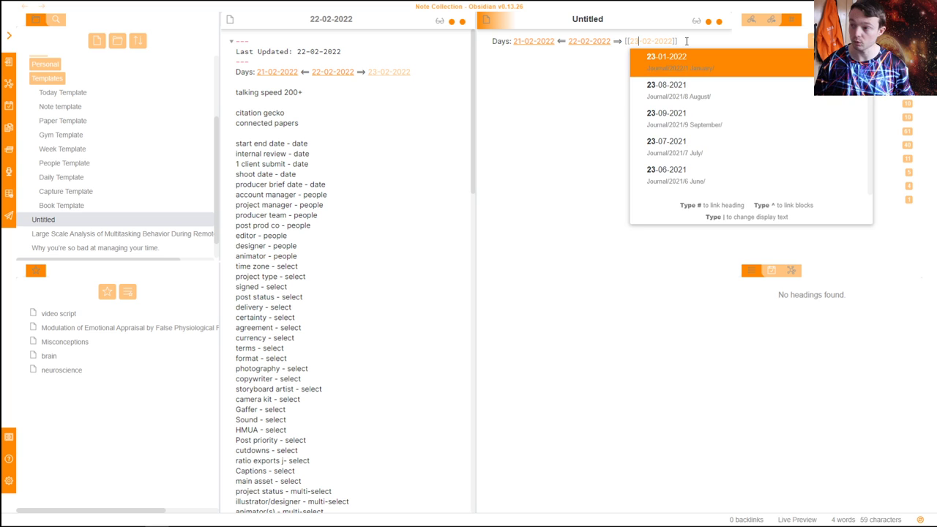
pyautogui.press('Return')
pyautogui.moveTo(645, 49)
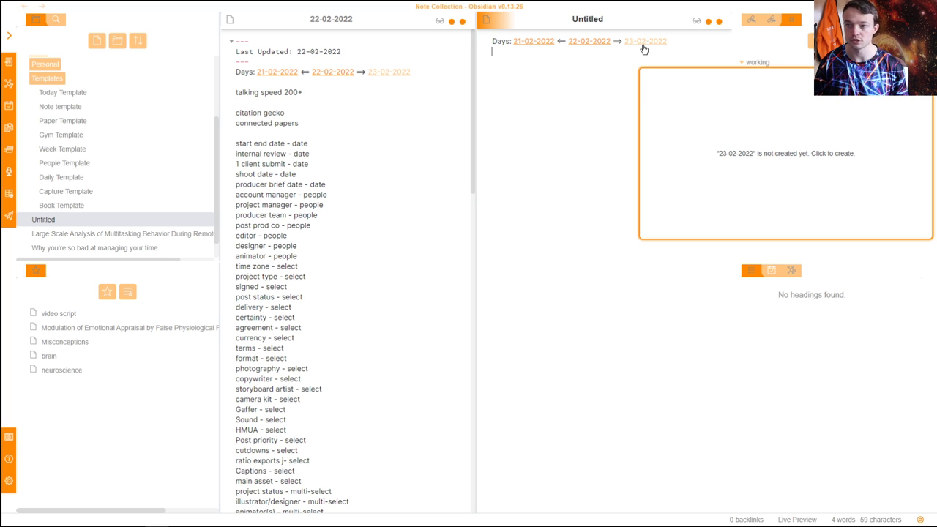
# Delete the untitled note and close its empty pane
pyautogui.click(566, 87)
pyautogui.hotkey('ctrl', 'd')
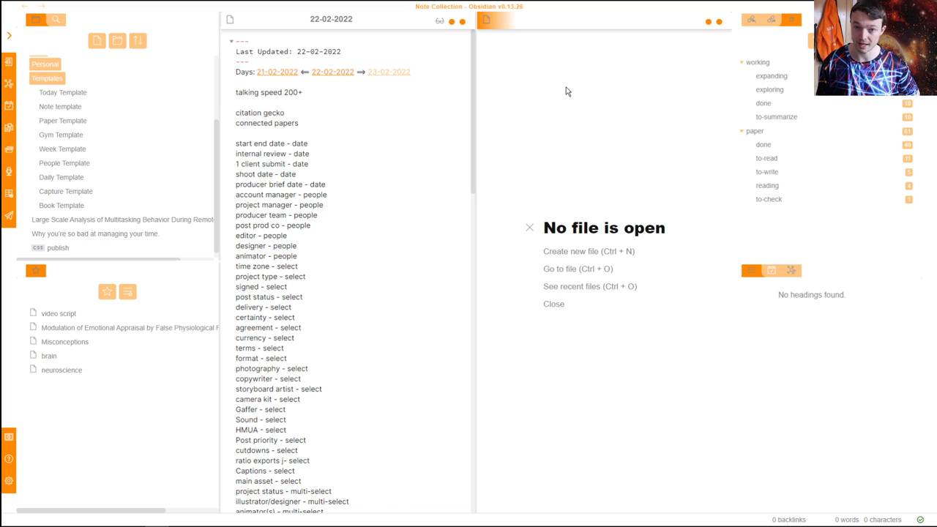
pyautogui.hotkey('ctrl', 'w')
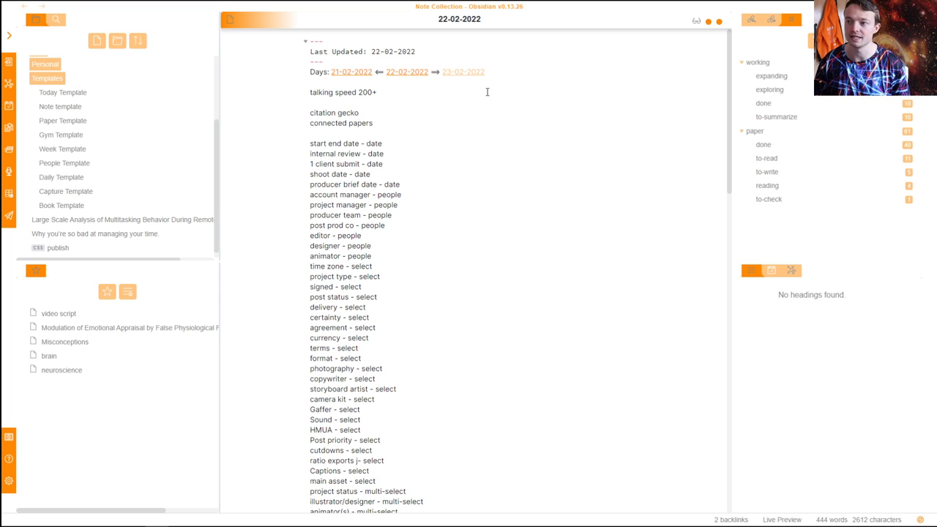
# Display the backlinks of the 22-02-2022 note, and collapse the Templates folder
pyautogui.moveTo(462, 73)
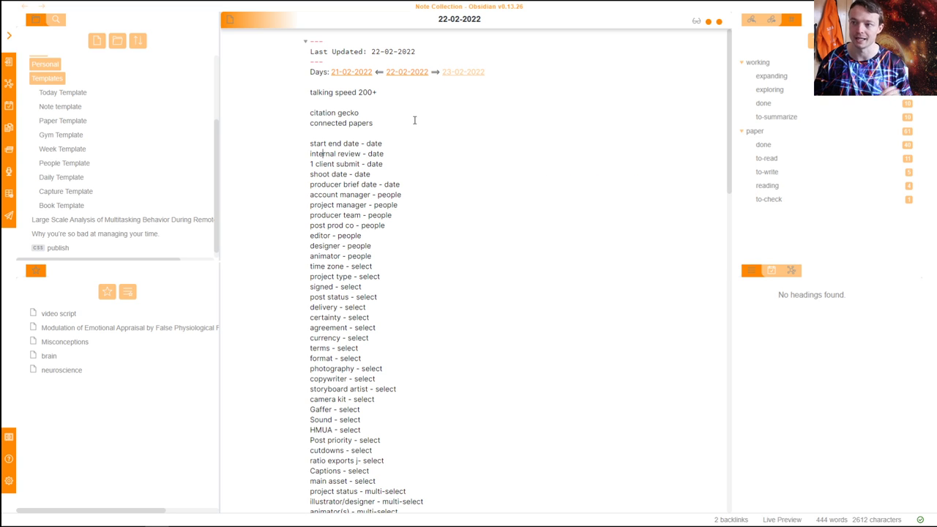
pyautogui.click(751, 19)
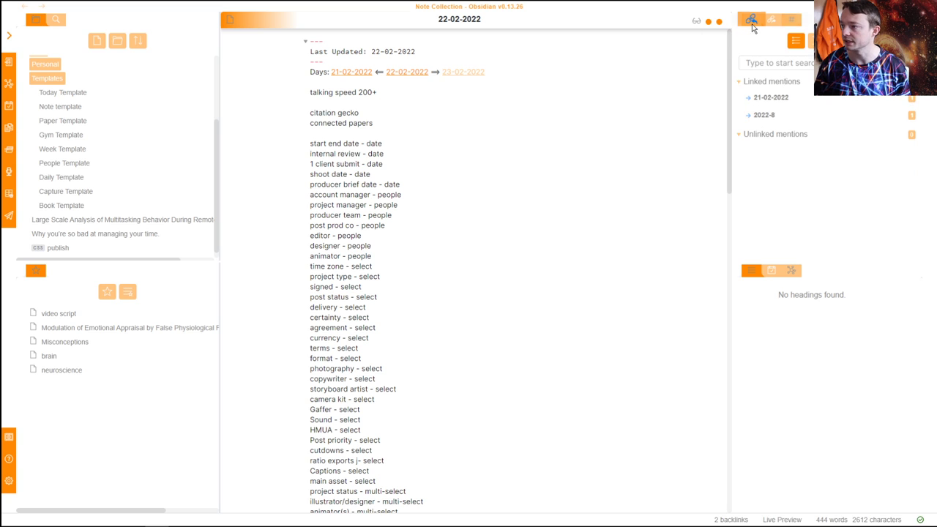
pyautogui.click(73, 79)
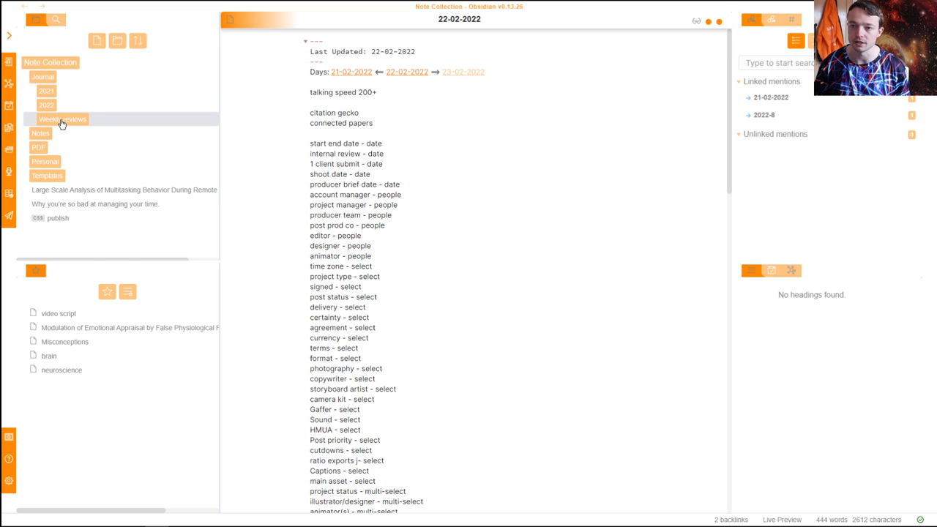
# Expand the 2022 folder under Weekly reviews, and view the 2022-7 and 2022-8 weekly notes in turn
pyautogui.click(111, 122)
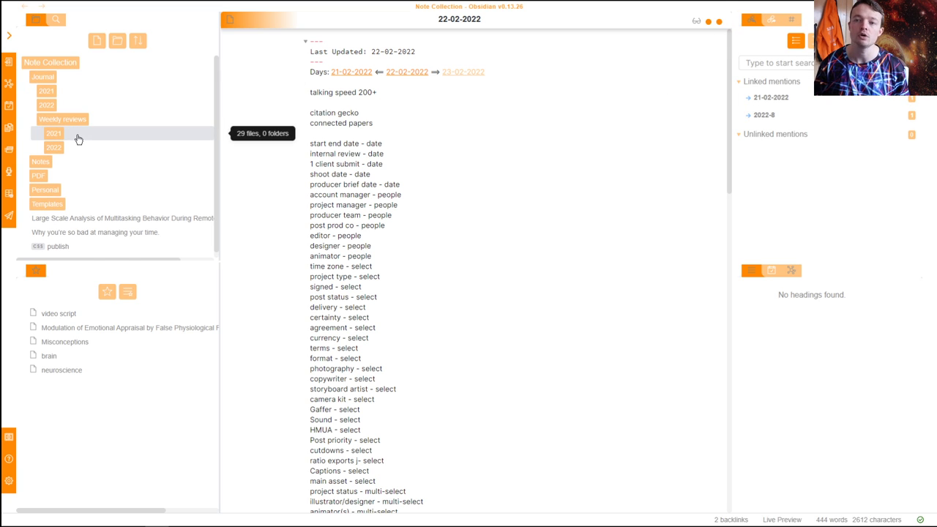
pyautogui.click(74, 149)
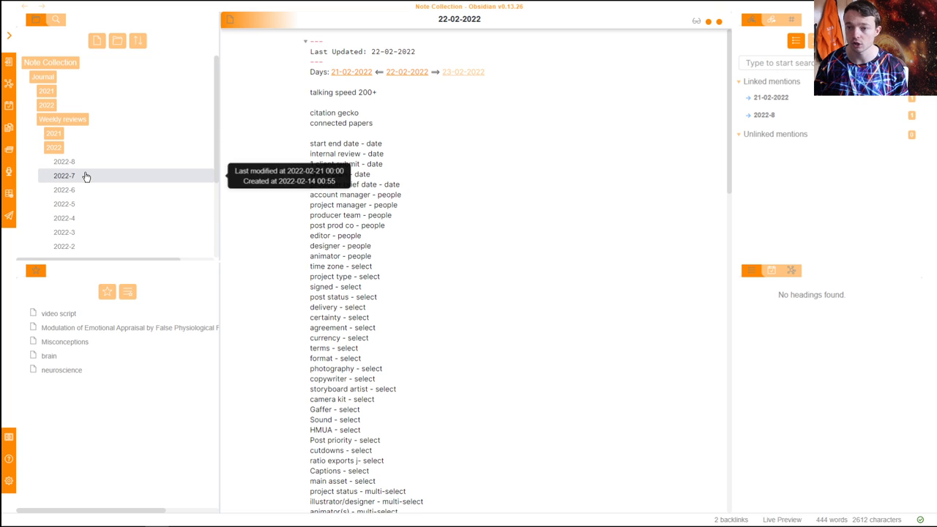
pyautogui.click(84, 175)
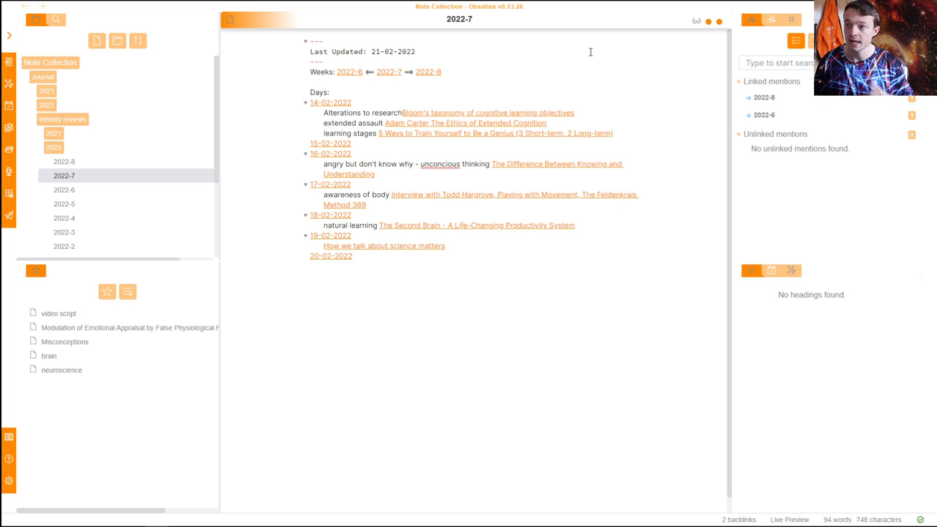
pyautogui.click(142, 162)
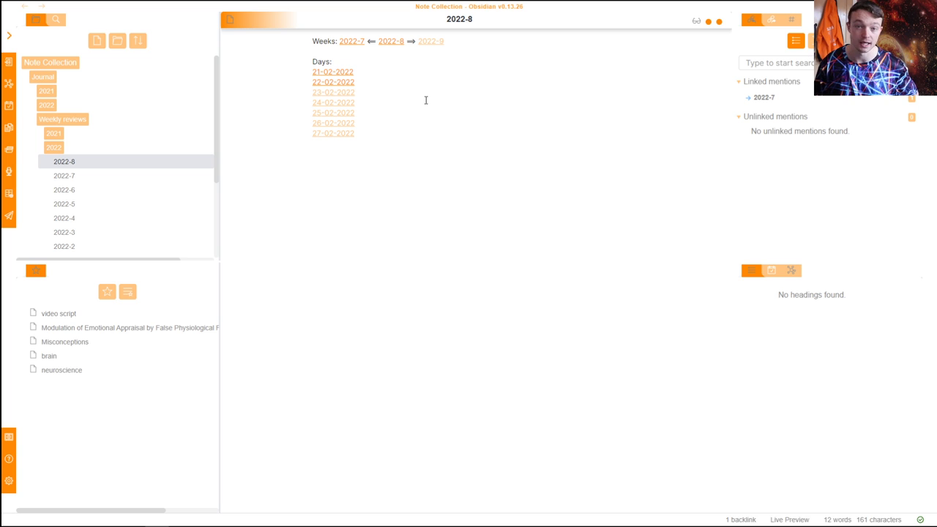
# Create a new note from the Week Template beside the 2022-8 note, and close it after checking its week links
pyautogui.hotkey('ctrl', 'shift', 'n')
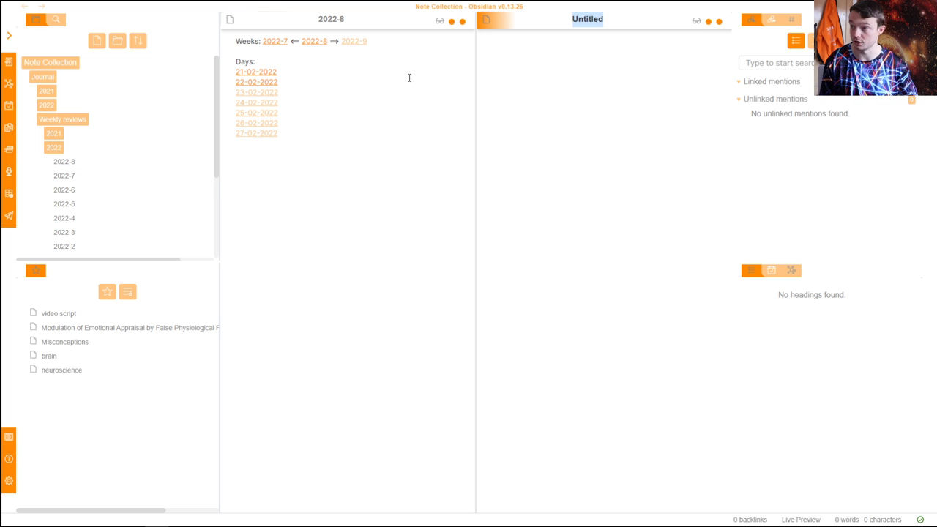
pyautogui.hotkey('alt', 't')
pyautogui.write('we')
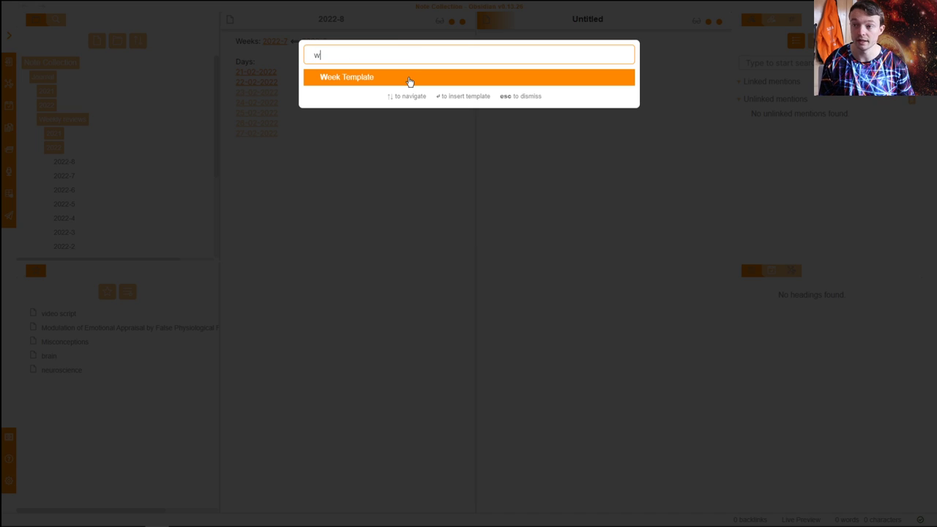
pyautogui.press('Return')
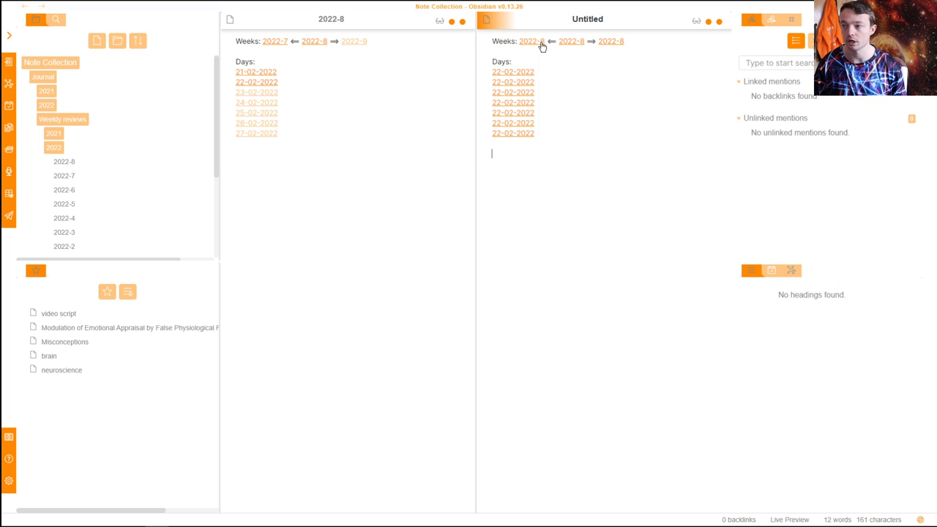
pyautogui.moveTo(542, 46)
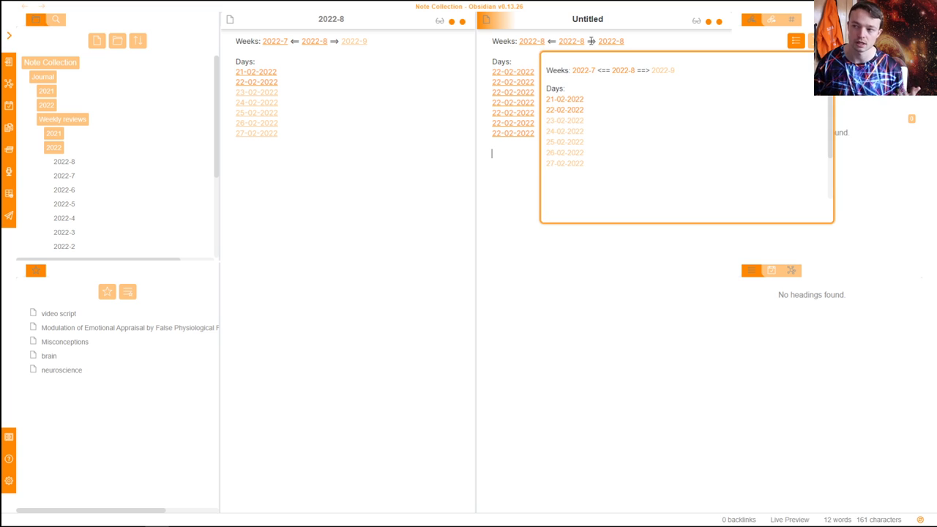
pyautogui.moveTo(617, 46)
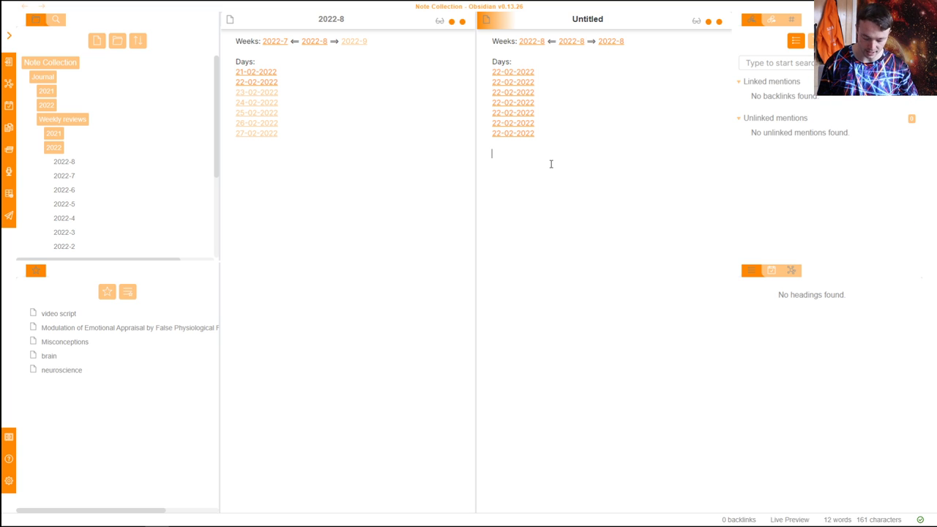
pyautogui.hotkey('ctrl', 'w')
pyautogui.hotkey('ctrl', 'w')
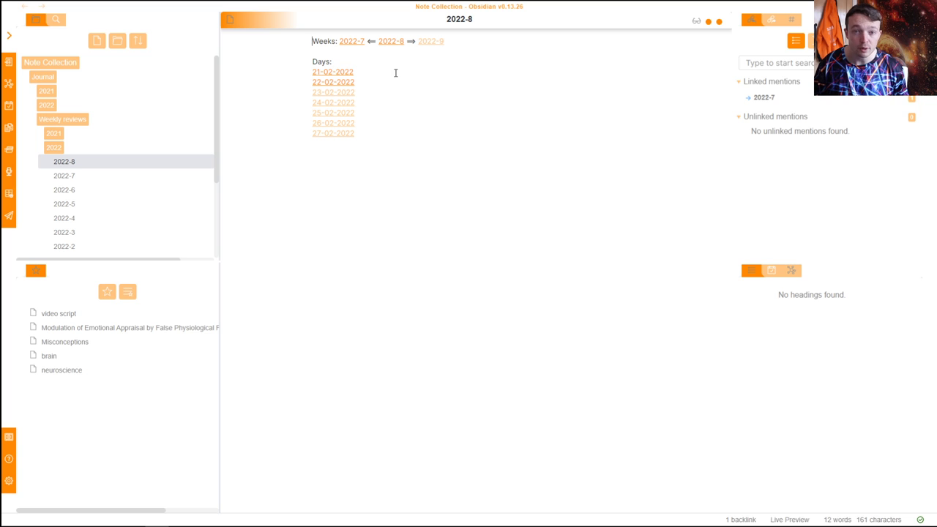
# Preview the 21-02-2022 daily note from the day list in the 2022-8 weekly note
pyautogui.click(371, 137)
pyautogui.moveTo(364, 97); pyautogui.dragTo(365, 82)
pyautogui.click(365, 72)
pyautogui.moveTo(366, 71)
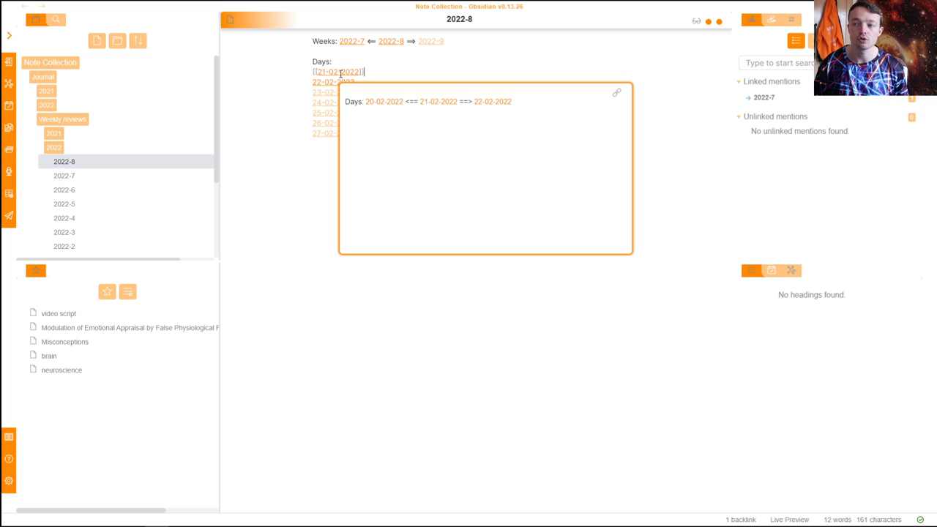
# Pin the 2022-8 weekly note and open its linked 21-02-2022 daily note in a pane beside it
pyautogui.click(394, 60)
pyautogui.hotkey('ctrl', 'alt', 'p')
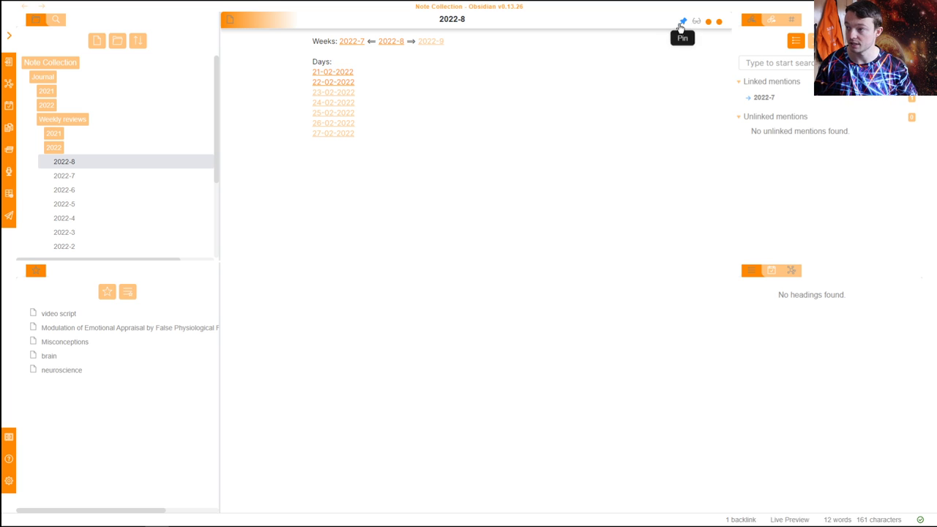
pyautogui.click(344, 72)
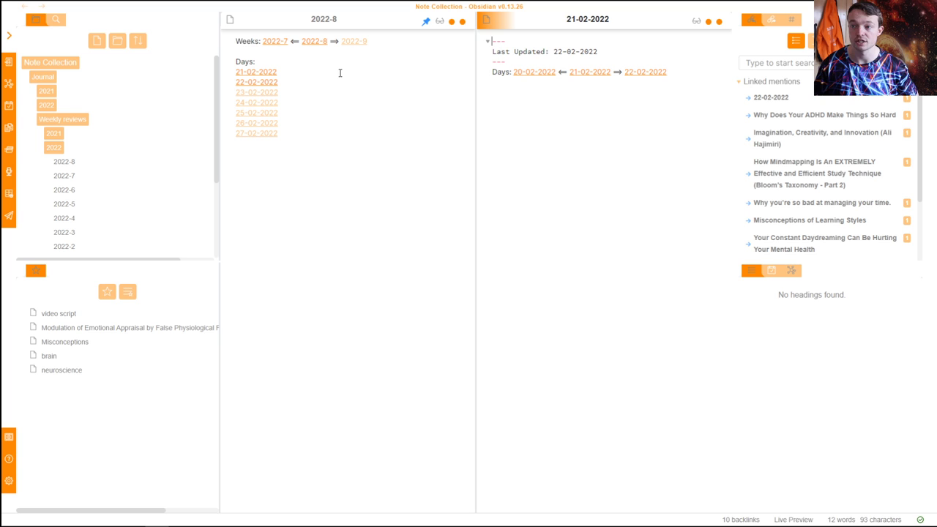
# Look through the linked mentions of the 21-02-2022 daily note, and close that note
pyautogui.click(563, 119)
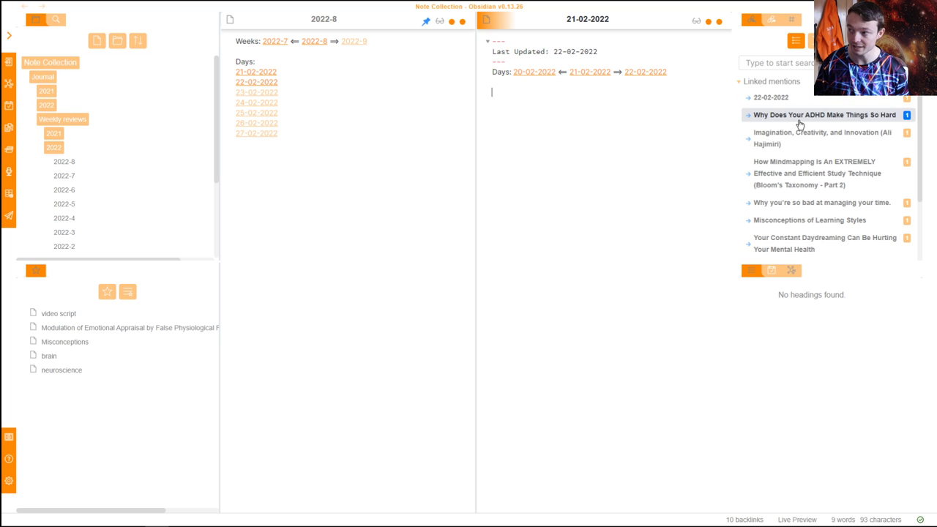
pyautogui.scroll(-2, 798, 213)
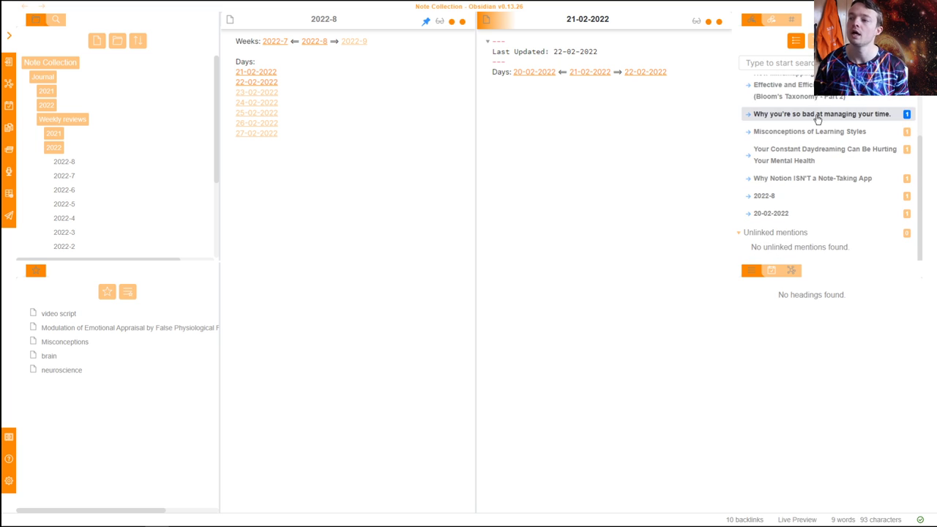
pyautogui.scroll(2, 815, 117)
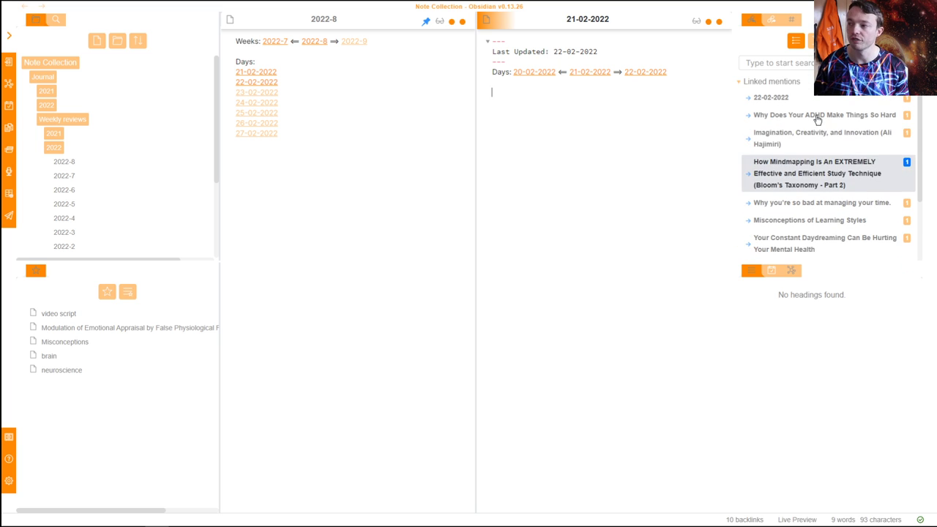
pyautogui.click(370, 78)
pyautogui.click(578, 193)
pyautogui.hotkey('ctrl', 'w')
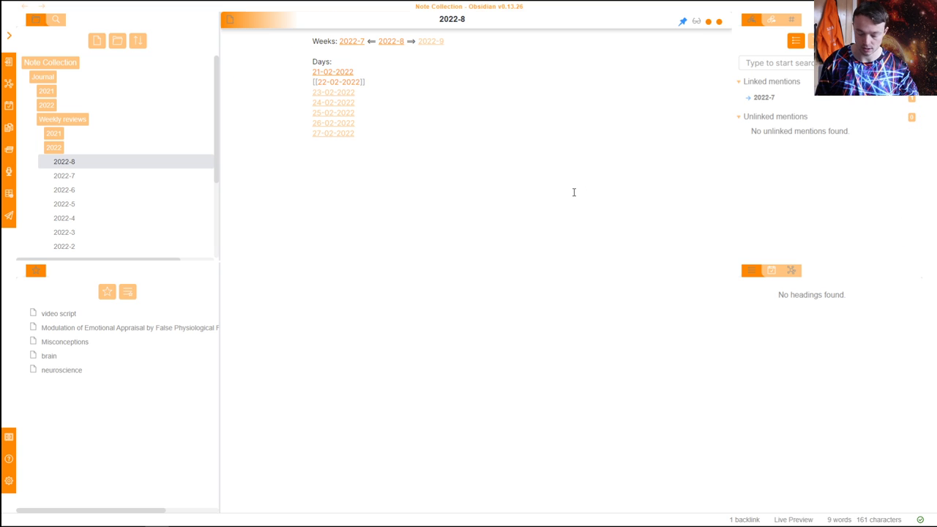
# Follow the link to the 2022-7 weekly note, and open its 14-02-2022 daily note beside it
pyautogui.click(351, 41)
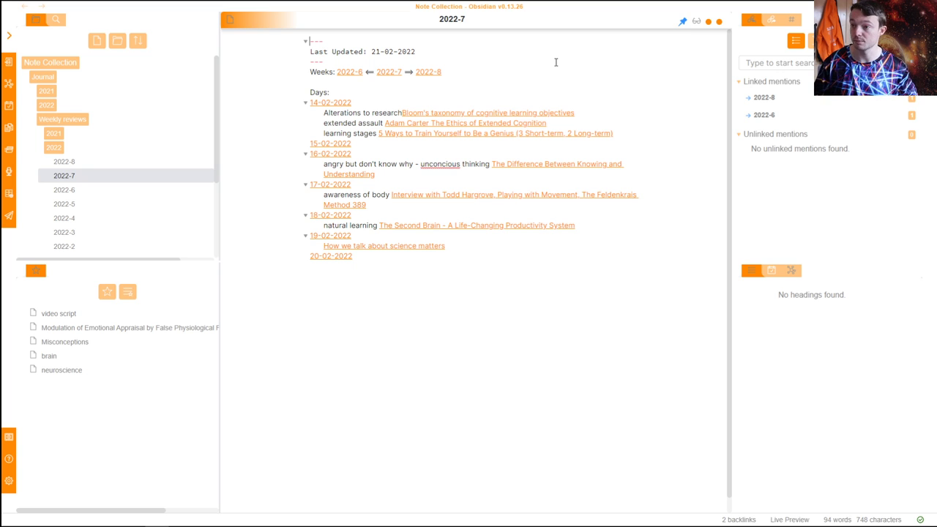
pyautogui.keyDown('ctrl'); pyautogui.click(326, 103); pyautogui.keyUp('ctrl')
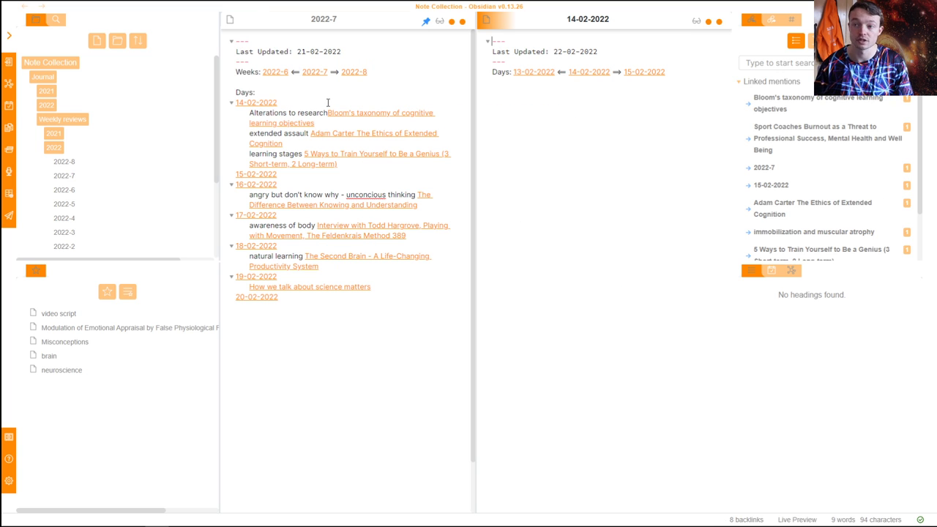
pyautogui.moveTo(339, 118)
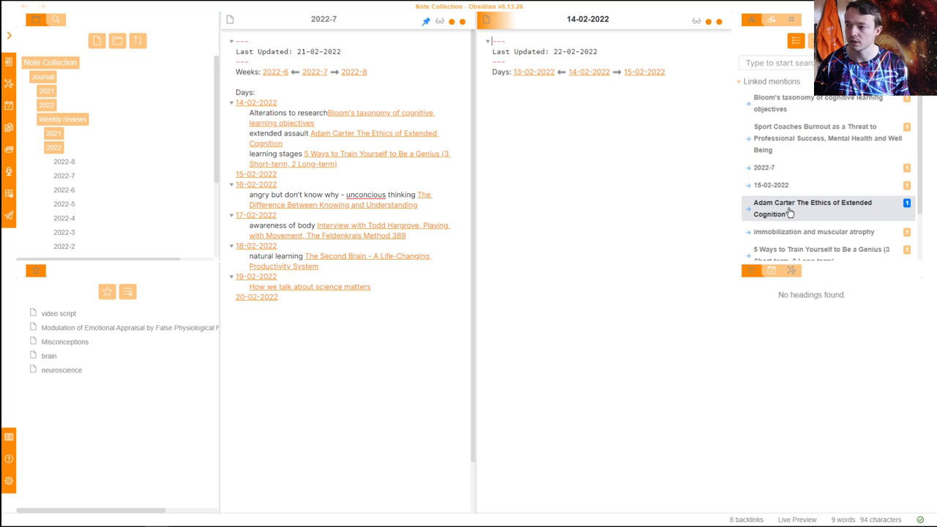
# Preview the Bloom's taxonomy of cognitive learning objectives note from the linked mentions and read through its introduction
pyautogui.moveTo(786, 110)
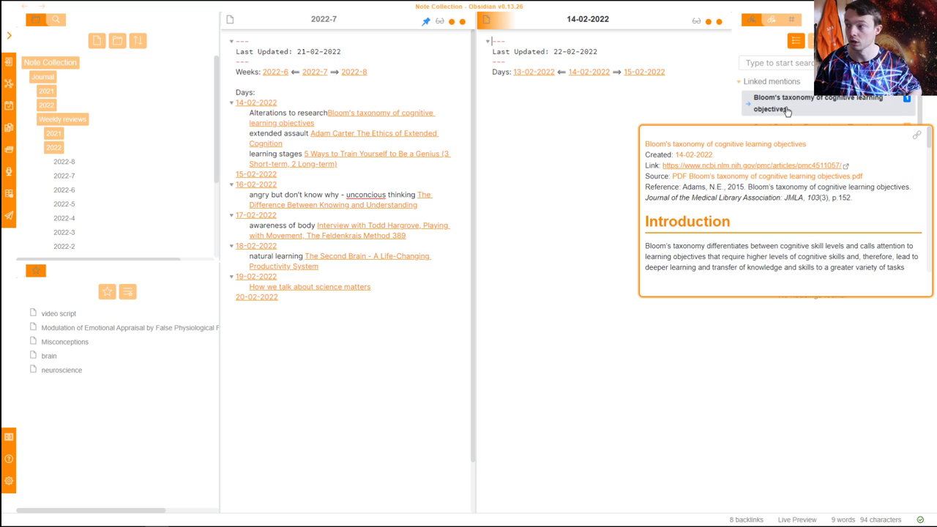
pyautogui.scroll(-5, 778, 234)
pyautogui.scroll(-5, 778, 235)
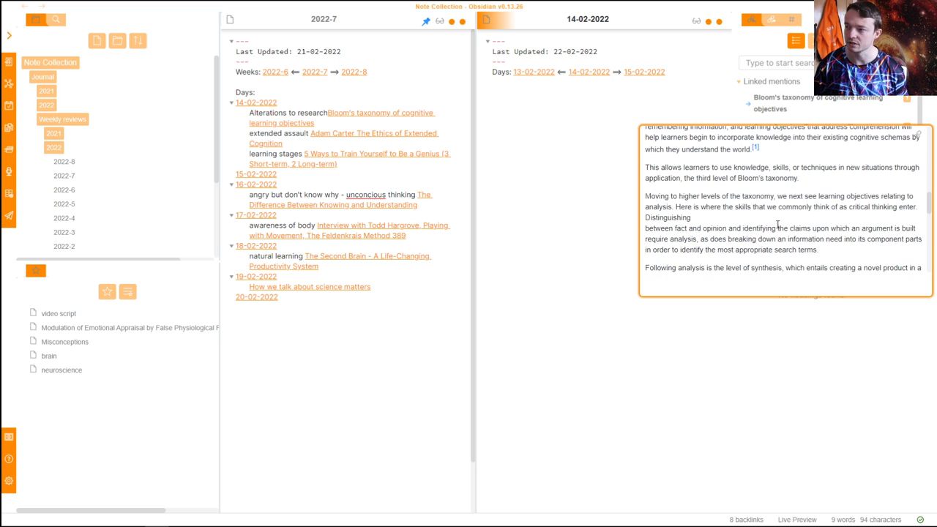
# Try inserting a link to Bloom's taxonomy of cognitive learning objectives into the 14-02-2022 note, and undo the insertion
pyautogui.moveTo(801, 110); pyautogui.dragTo(575, 107)
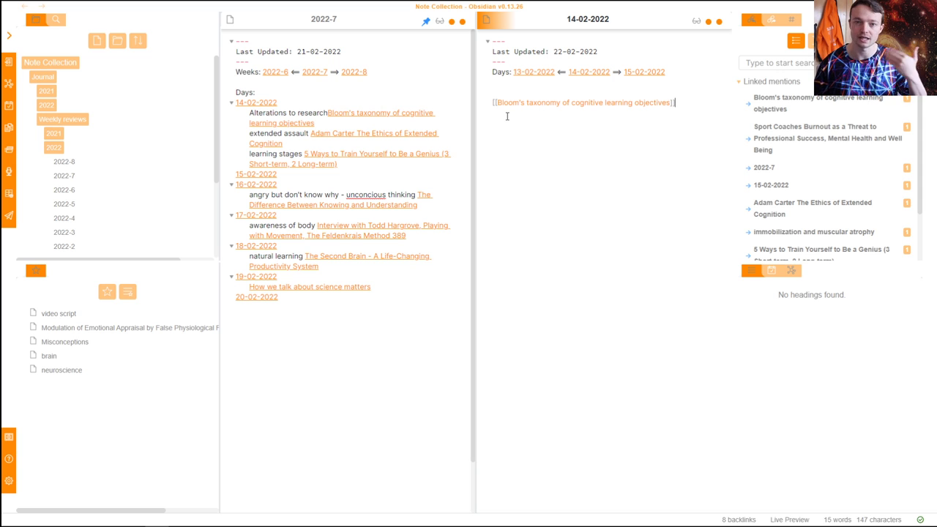
pyautogui.hotkey('ctrl', 'z')
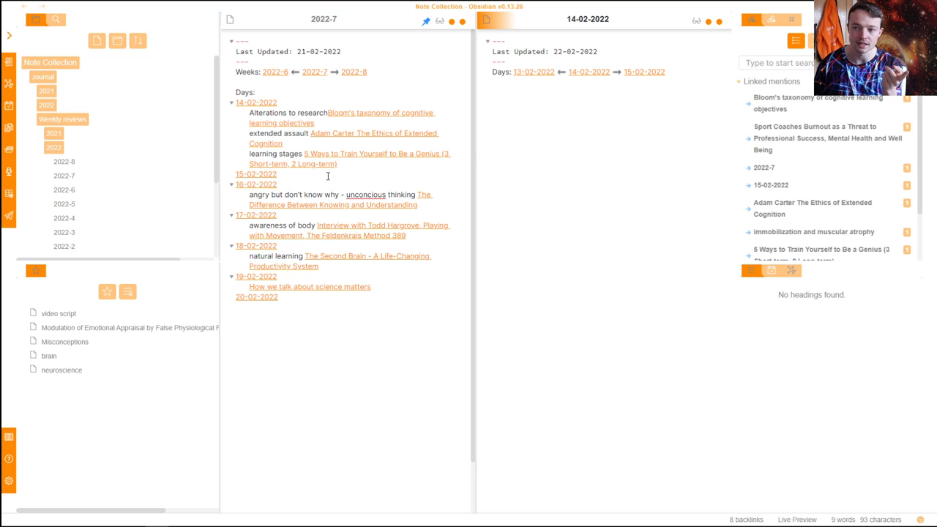
# Follow the link to the 15-02-2022 daily note, and close that note after viewing it
pyautogui.click(643, 73)
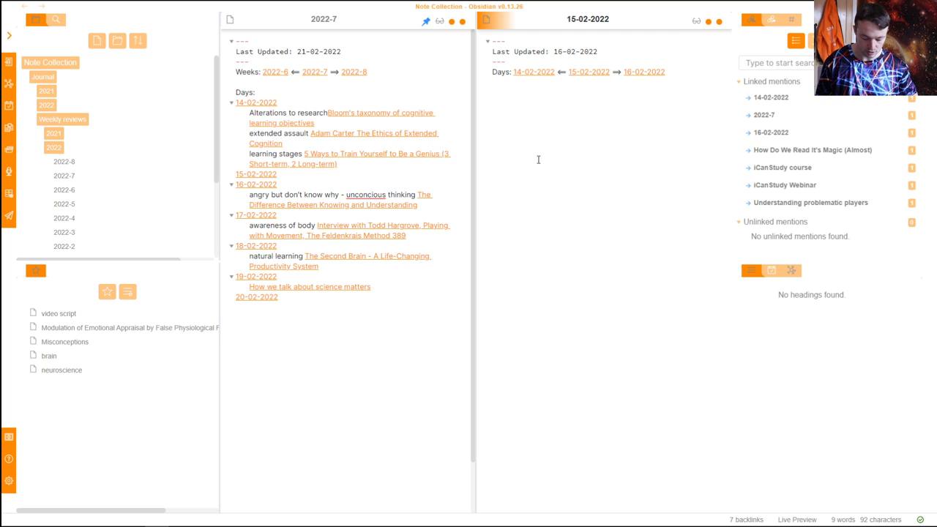
pyautogui.hotkey('ctrl', 'w')
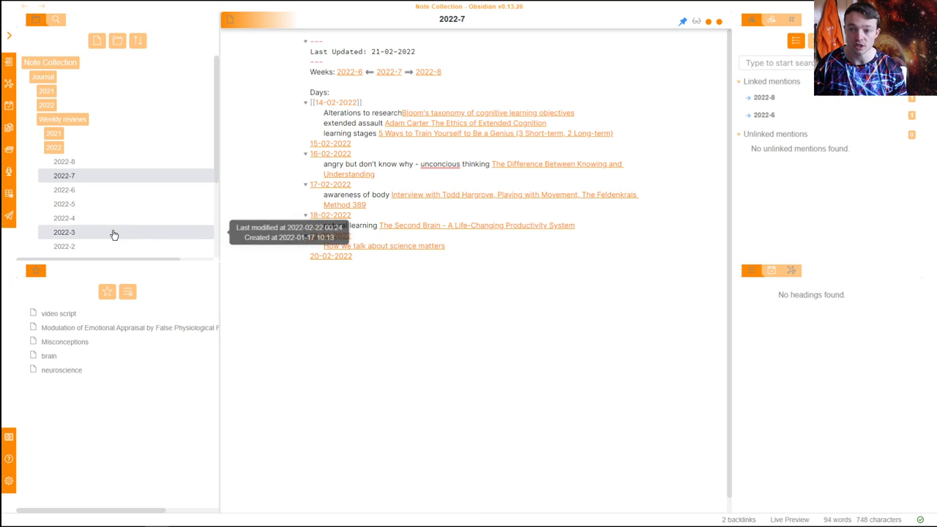
# Open the 2022-6 weekly note in a pane beside 2022-7, and unpin and close the 2022-7 note
pyautogui.keyDown('ctrl'); pyautogui.click(355, 73); pyautogui.keyUp('ctrl')
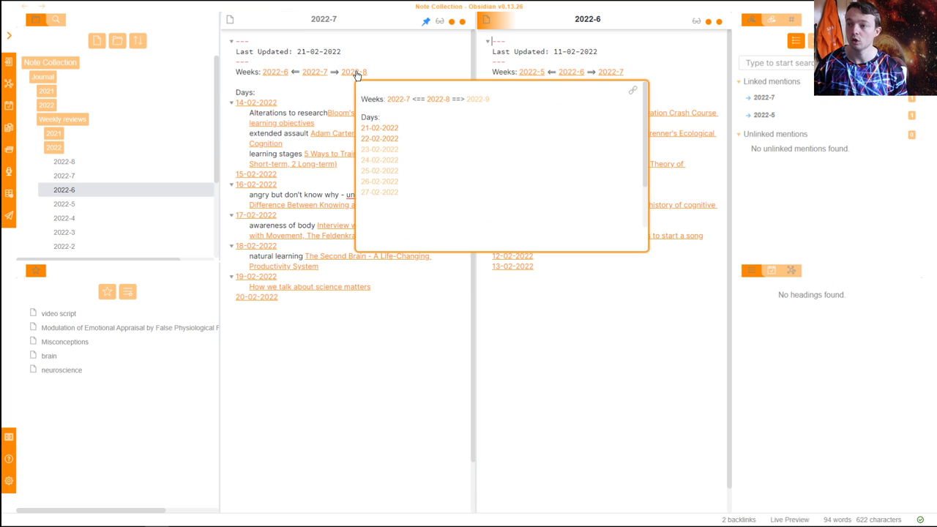
pyautogui.click(425, 20)
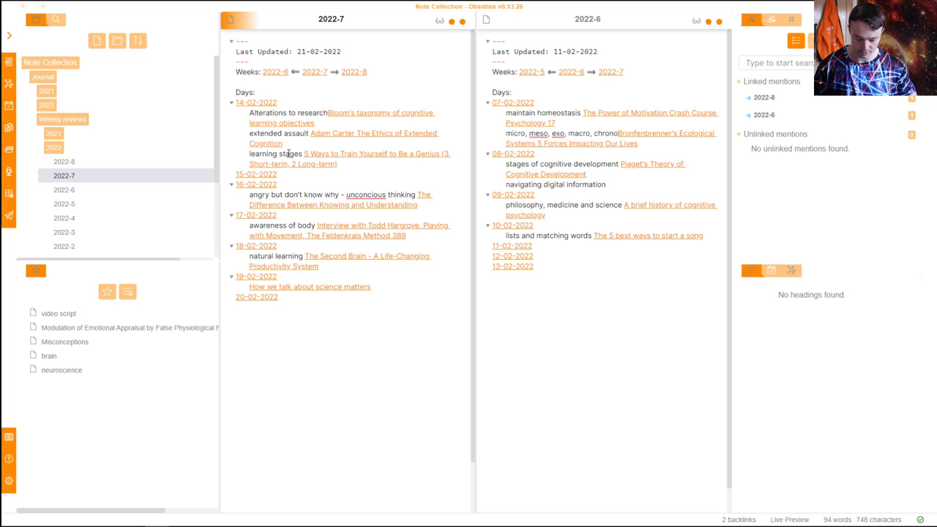
pyautogui.hotkey('ctrl', 'w')
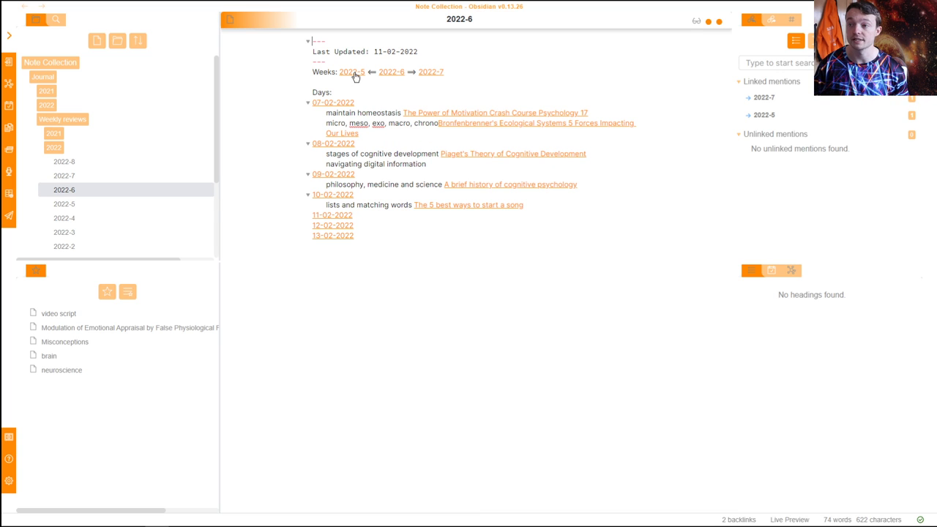
# Follow the previous-week links back from the 2022-6 weekly note to the 2022-1 weekly note
pyautogui.click(355, 75)
pyautogui.click(355, 76)
pyautogui.click(355, 75)
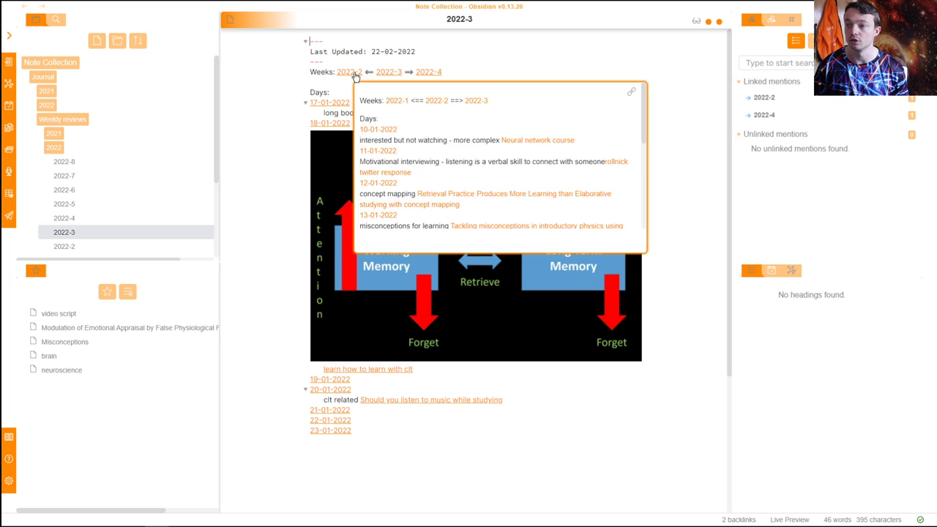
pyautogui.click(355, 76)
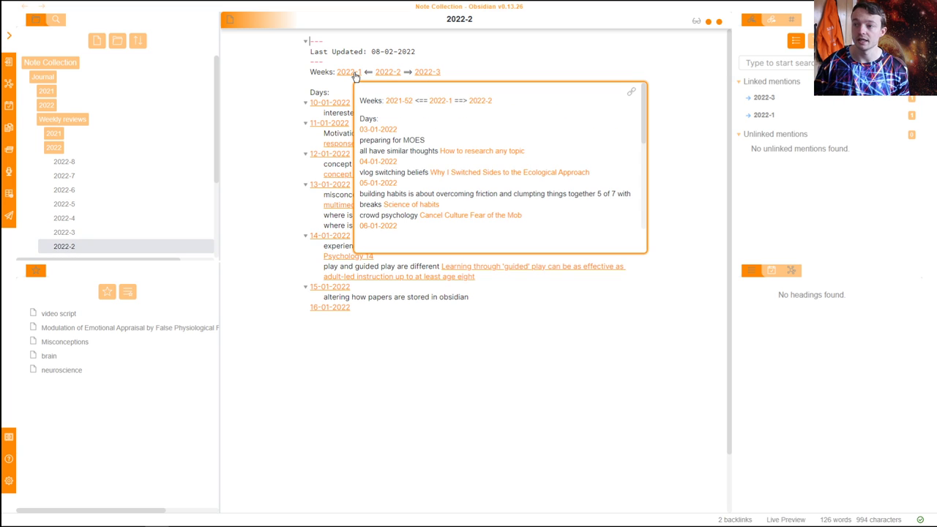
pyautogui.click(355, 76)
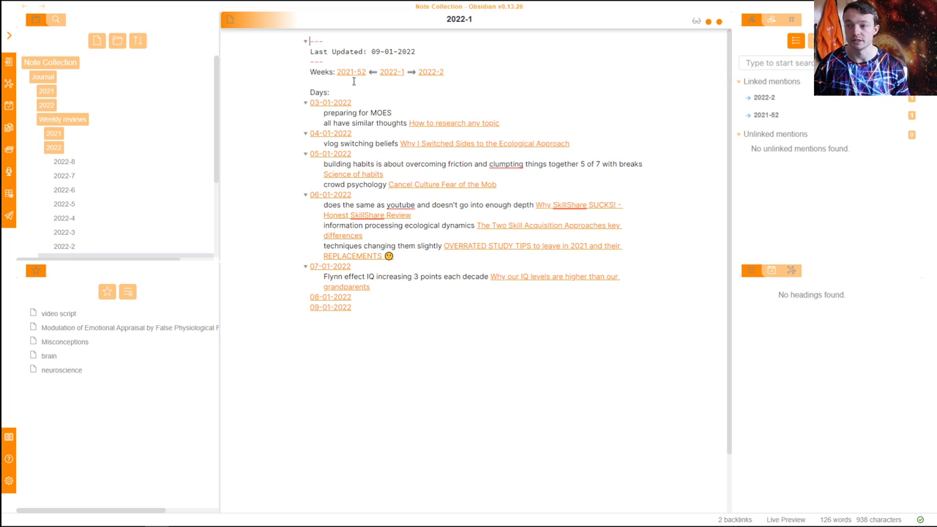
pyautogui.moveTo(354, 76)
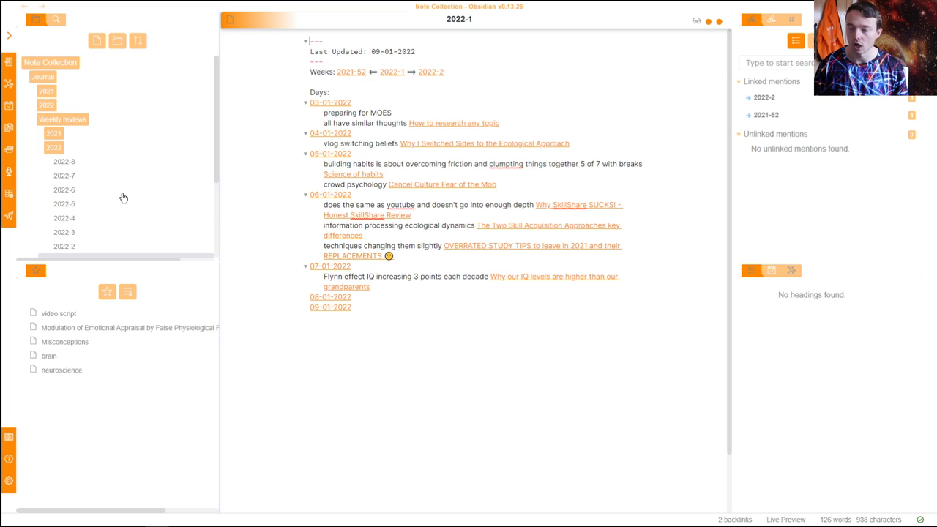
# Collapse the Weekly reviews and Journal folders, and open the starred video script note
pyautogui.click(69, 147)
pyautogui.click(74, 122)
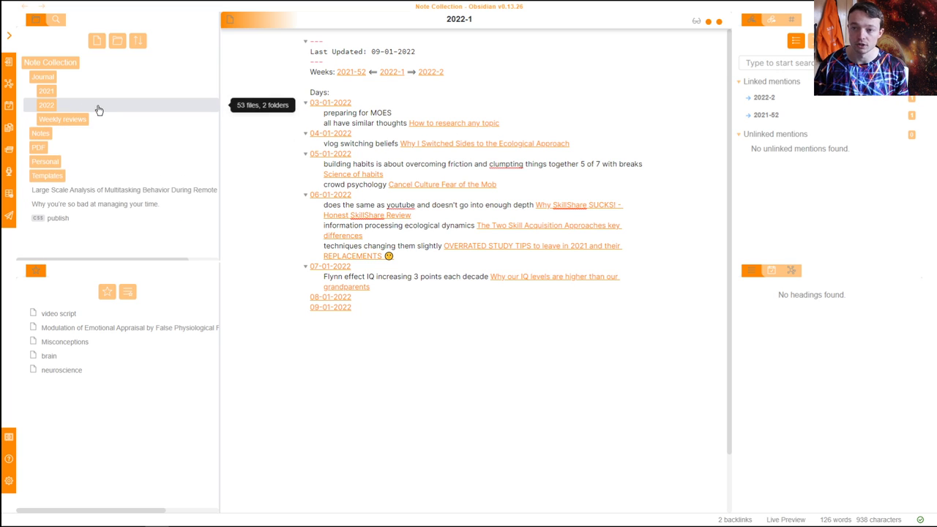
pyautogui.click(95, 79)
pyautogui.click(58, 313)
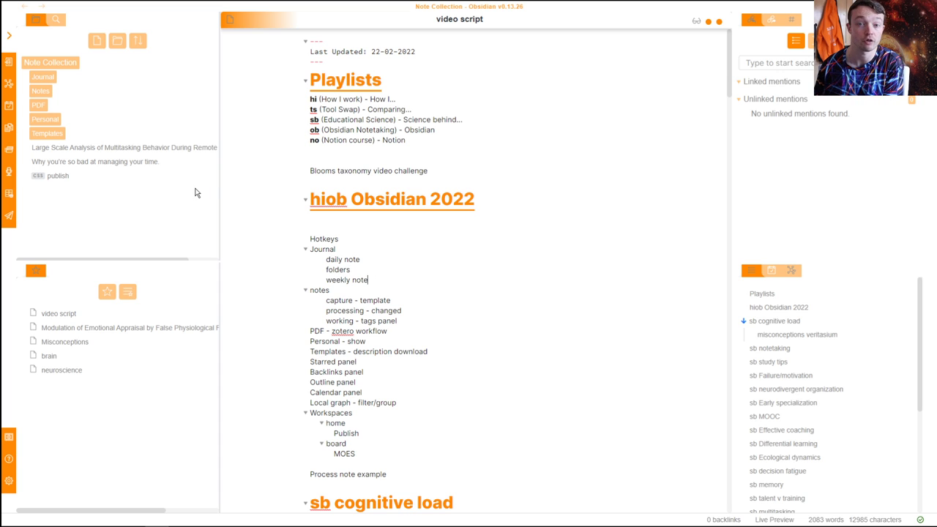
# Look at the subfolders of Notes and its 1 Capture folder, and collapse the Notes folder again
pyautogui.click(99, 96)
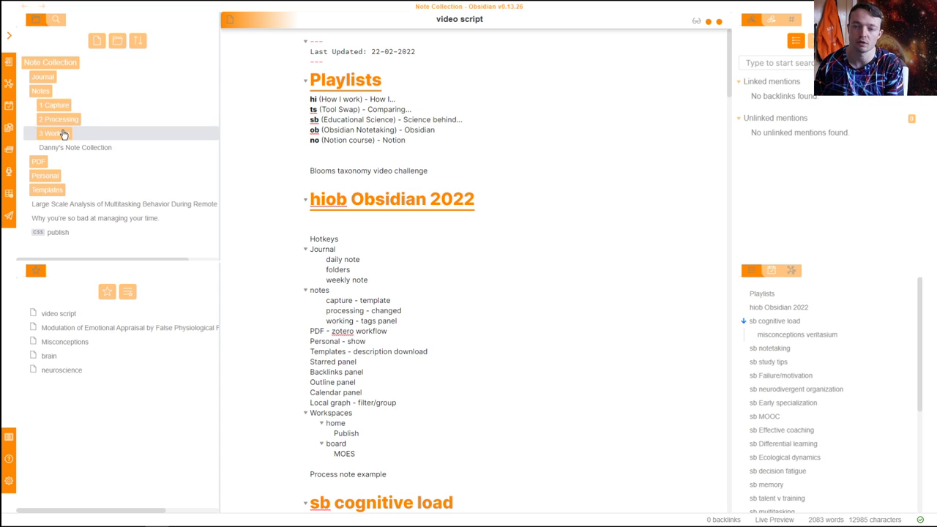
pyautogui.click(66, 109)
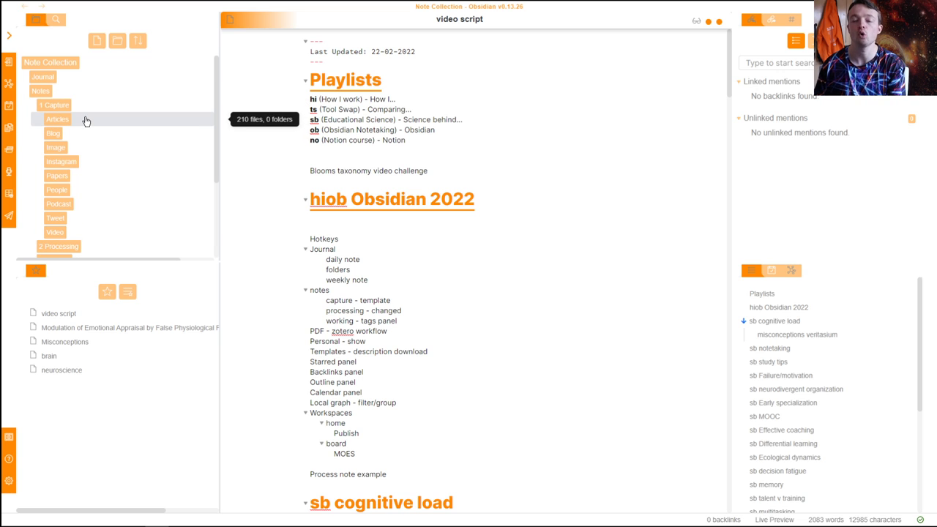
pyautogui.click(75, 111)
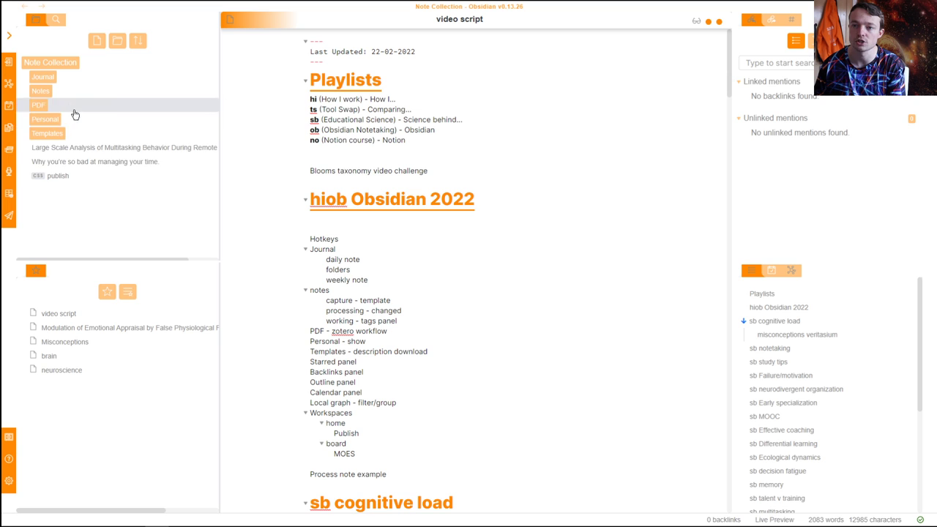
# View the multitasking in remote meetings and "Why you're so bad at managing your time" notes, and preview the latter's creation-date link
pyautogui.click(86, 150)
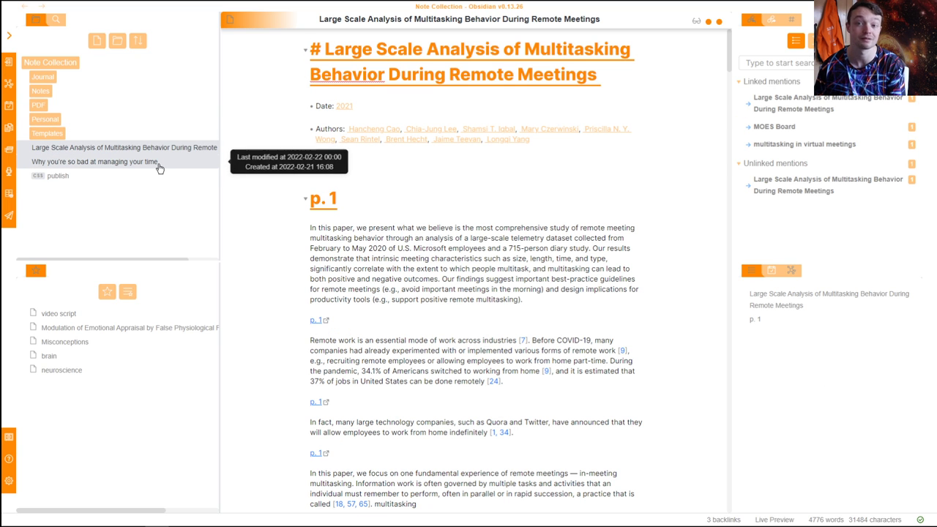
pyautogui.click(88, 161)
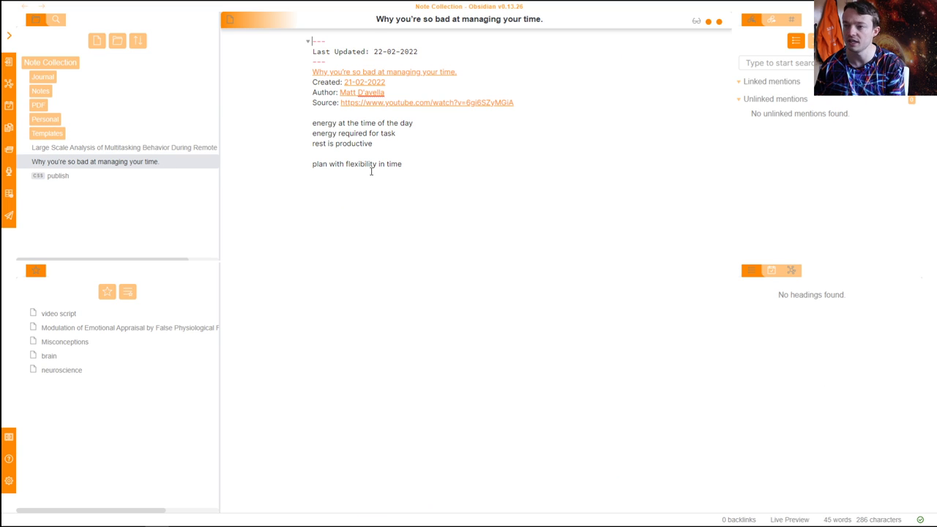
pyautogui.moveTo(379, 84)
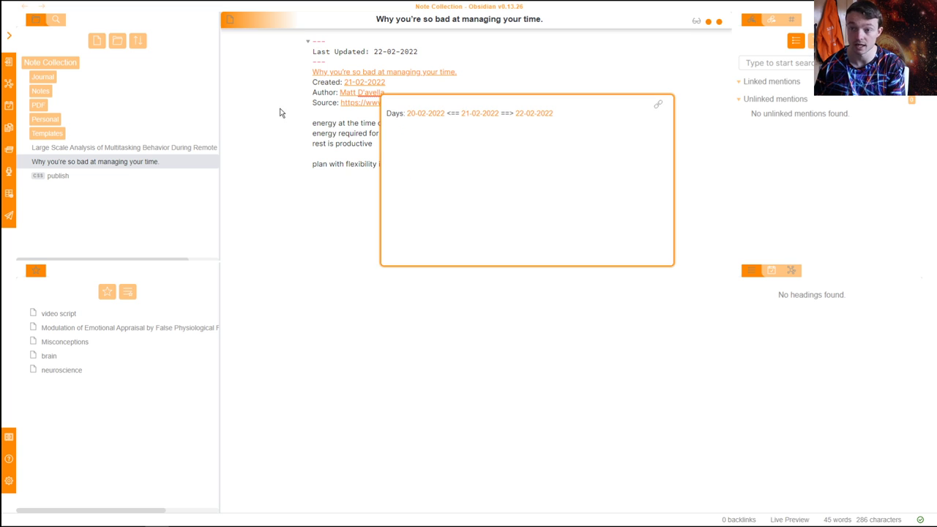
# Expand the Notes folder, look through the source-type subfolders of 1 Capture, and collapse 1 Capture
pyautogui.click(91, 92)
pyautogui.click(98, 106)
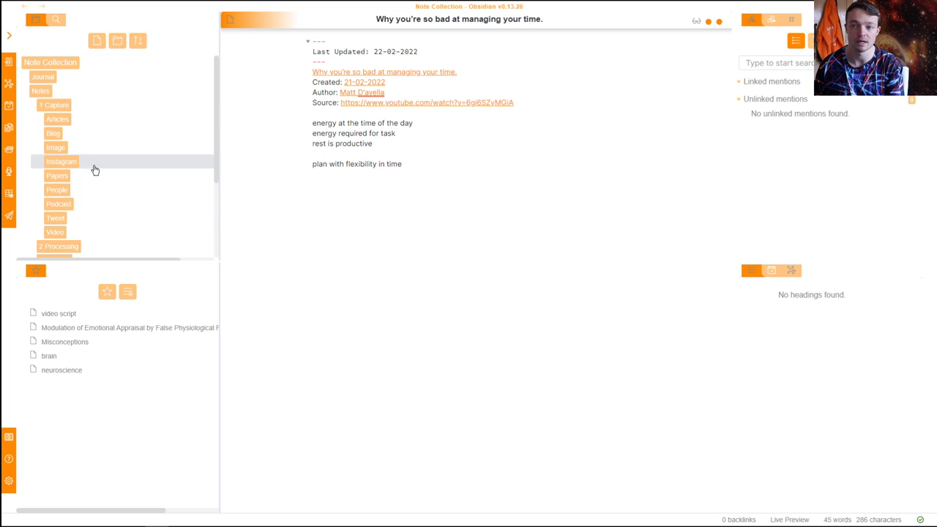
pyautogui.click(94, 112)
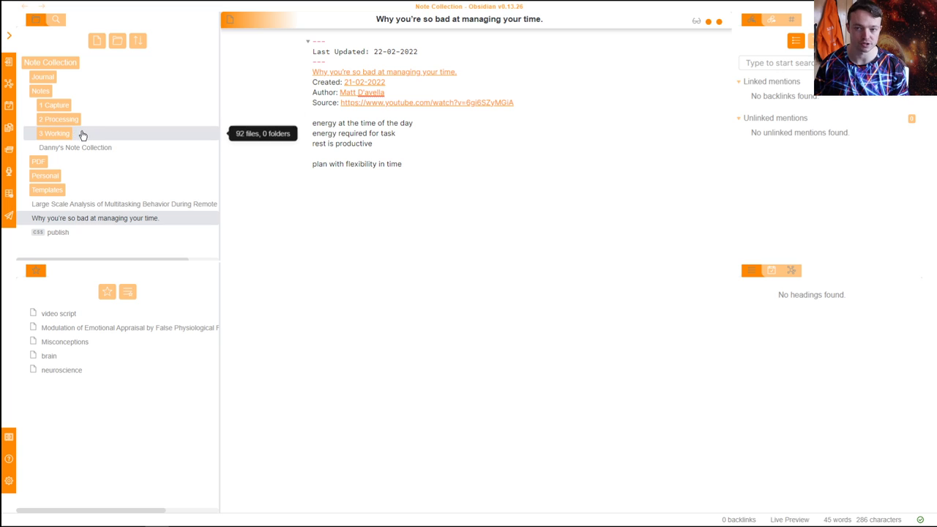
# Expand the 2 Processing folder and view its novice learners and statistics notes
pyautogui.click(94, 120)
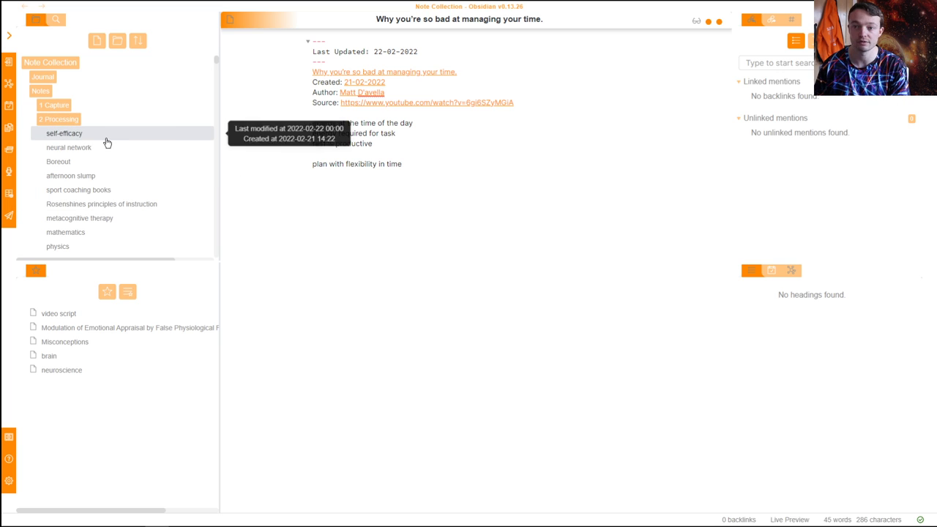
pyautogui.scroll(-2, 107, 142)
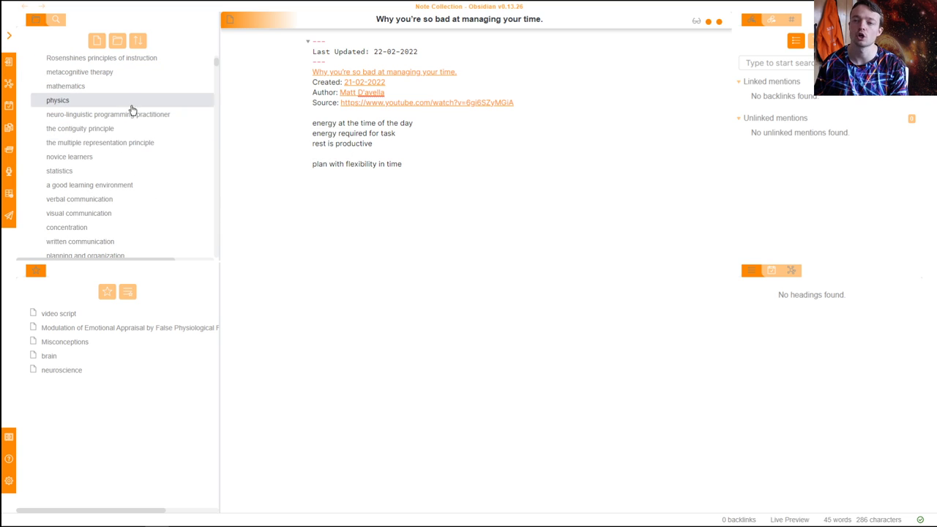
pyautogui.click(107, 156)
pyautogui.click(114, 172)
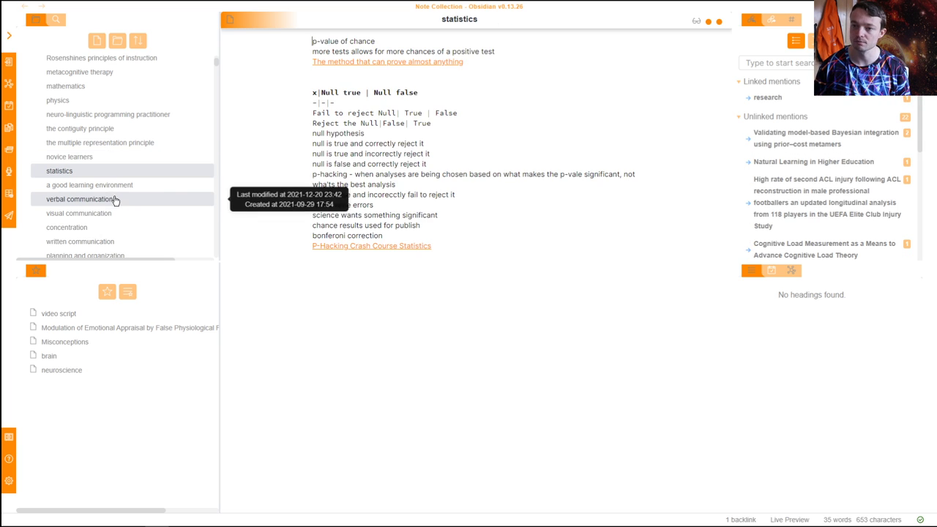
# Browse more notes in the 2 Processing folder, from verbal communication to metastasising, and return to the start of the list
pyautogui.click(115, 199)
pyautogui.scroll(-3, 114, 194)
pyautogui.click(115, 176)
pyautogui.scroll(-1, 115, 192)
pyautogui.click(115, 196)
pyautogui.scroll(-3, 115, 195)
pyautogui.click(115, 194)
pyautogui.scroll(8, 119, 192)
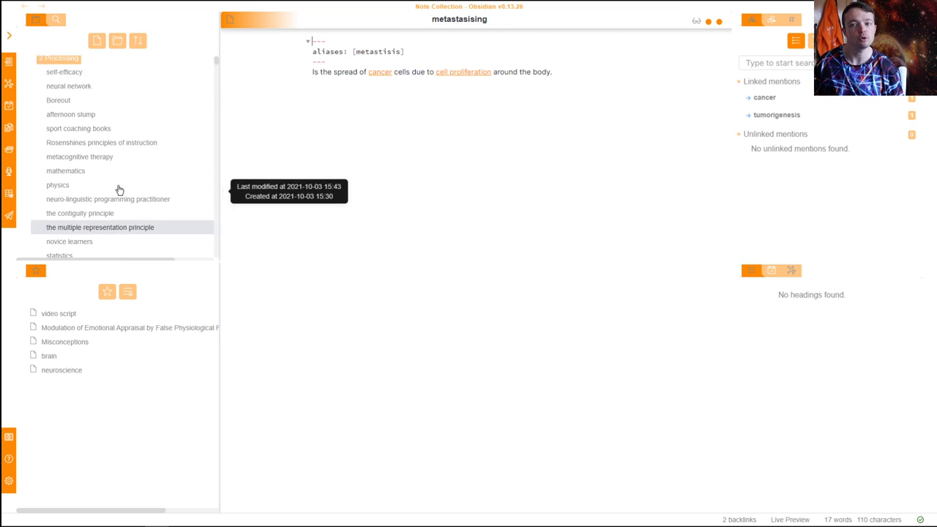
pyautogui.scroll(2, 120, 190)
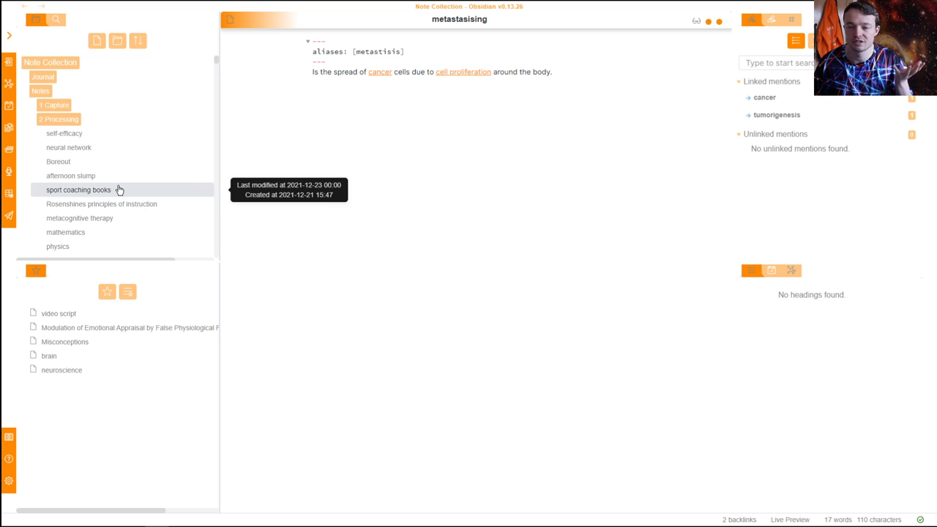
# Collapse the 2 Processing folder, expand 3 Working, and open its Misconceptions note
pyautogui.click(131, 127)
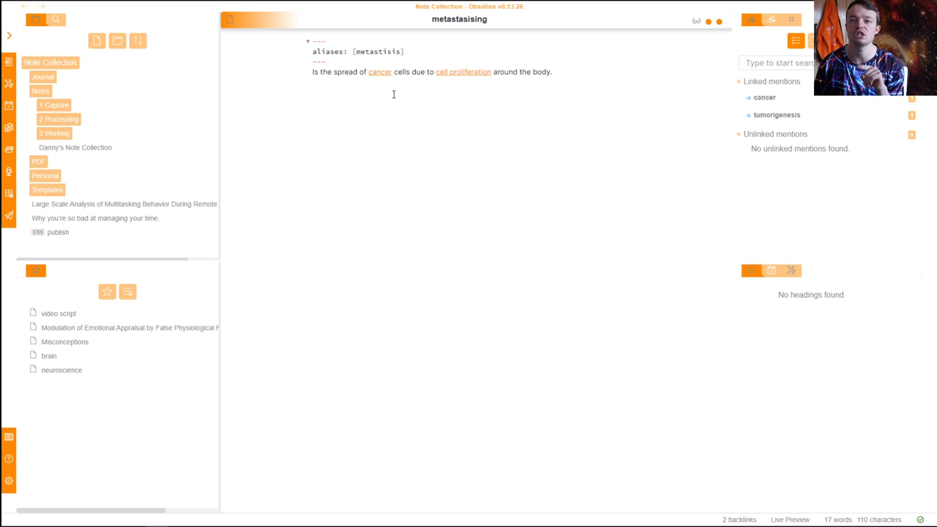
pyautogui.click(113, 134)
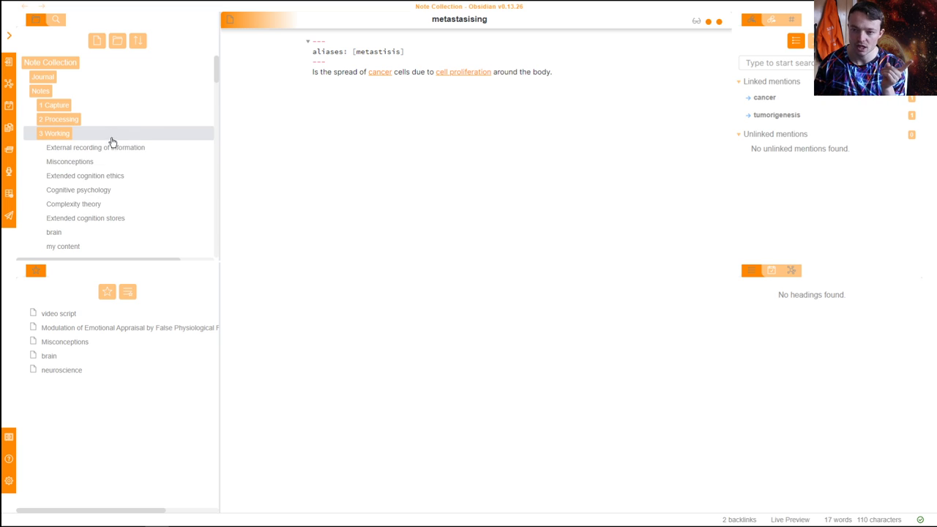
pyautogui.click(117, 162)
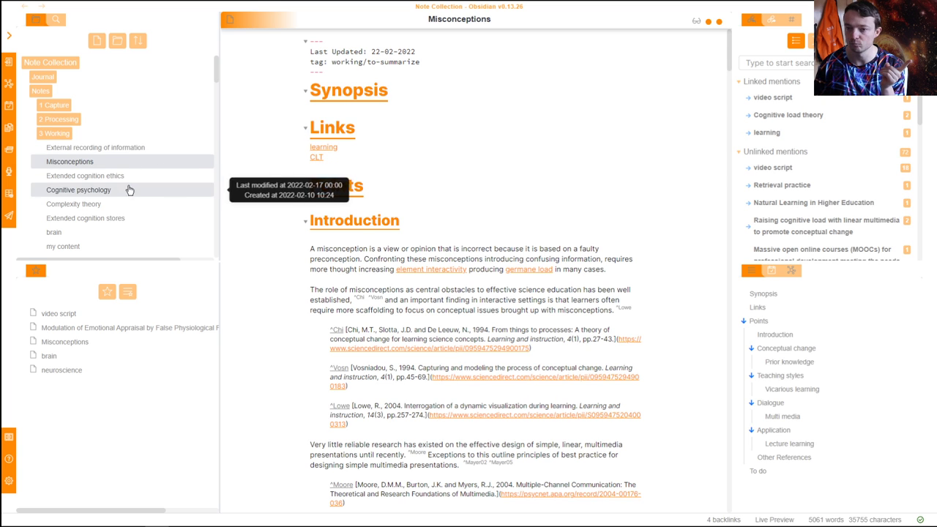
# Read through the Cognitive psychology note's points and To do section, and preview its reference links under Remembering information
pyautogui.click(106, 189)
pyautogui.scroll(-2, 415, 157)
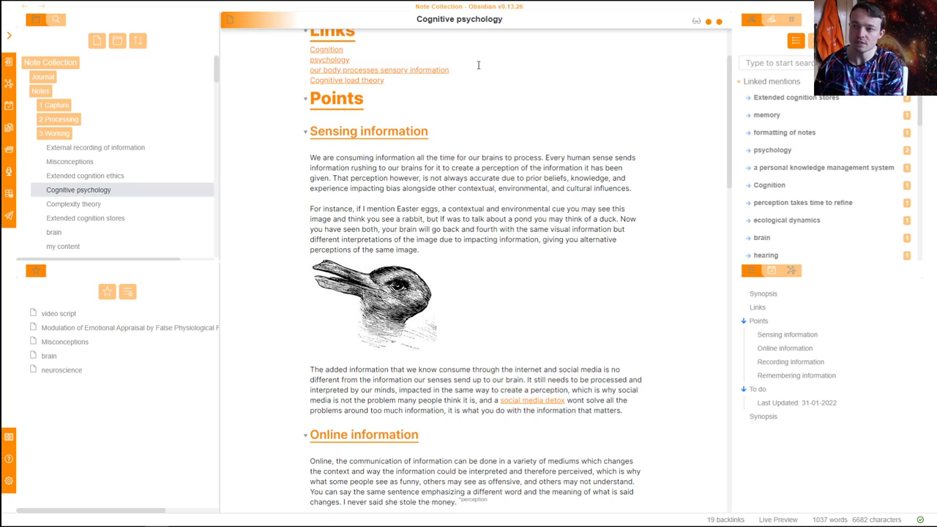
pyautogui.scroll(-1, 464, 183)
pyautogui.scroll(3, 479, 164)
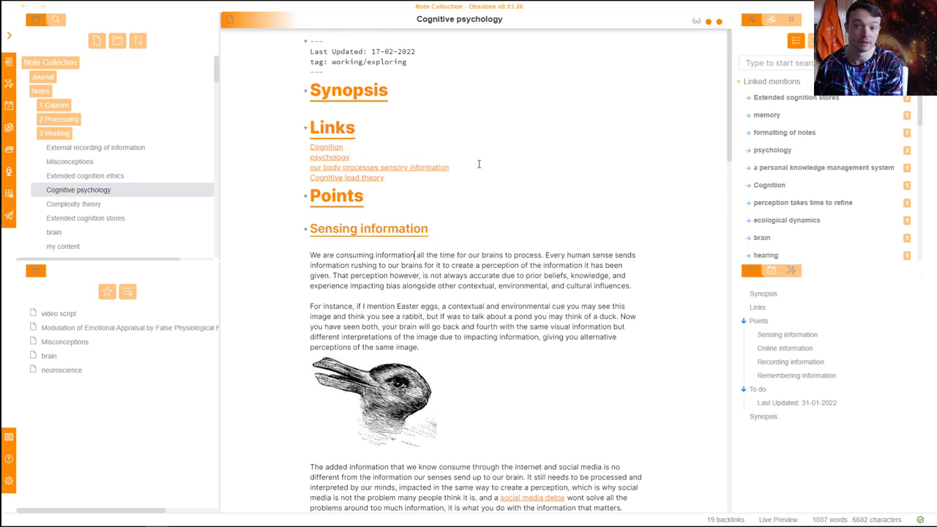
pyautogui.scroll(-20, 464, 256)
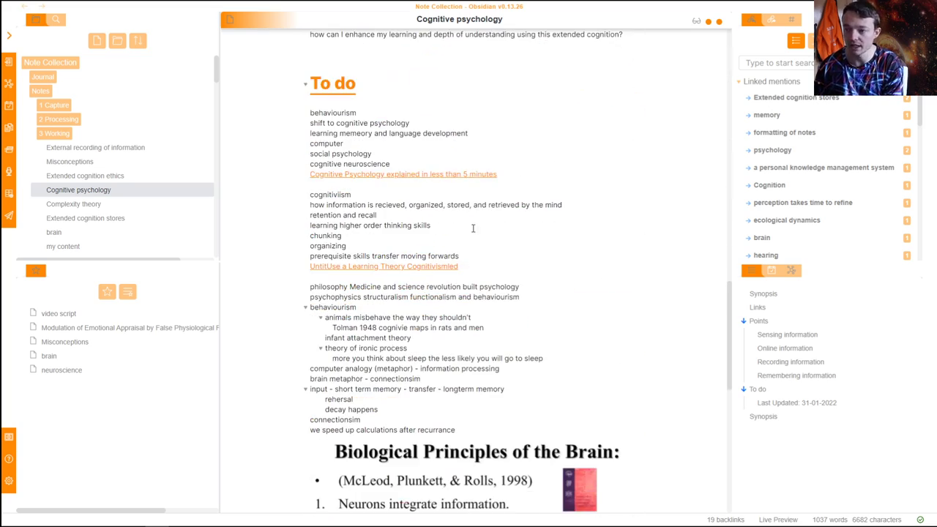
pyautogui.scroll(5, 472, 223)
pyautogui.moveTo(366, 299)
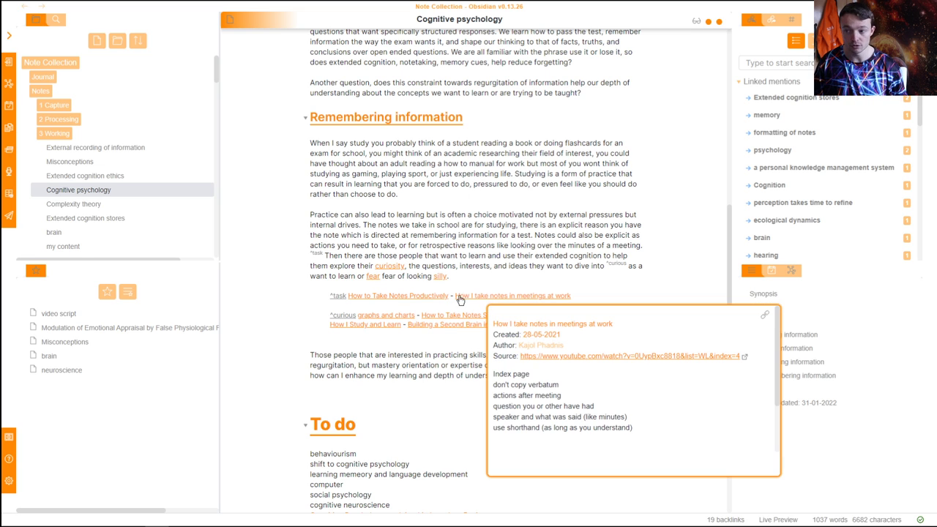
# Highlight the sentence carrying the task footnote under Remembering information, then clear the selection and look back up to Recording information
pyautogui.moveTo(432, 303)
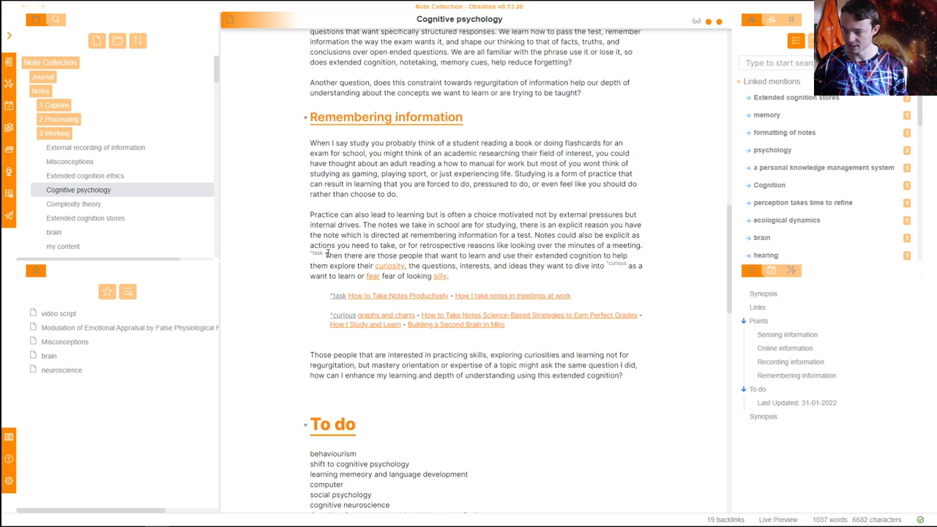
pyautogui.moveTo(320, 252); pyautogui.dragTo(533, 236)
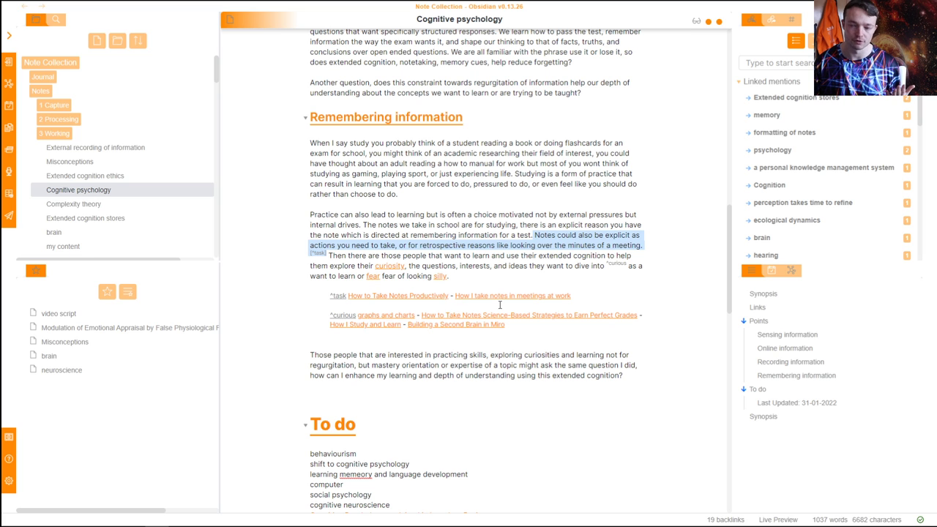
pyautogui.click(474, 250)
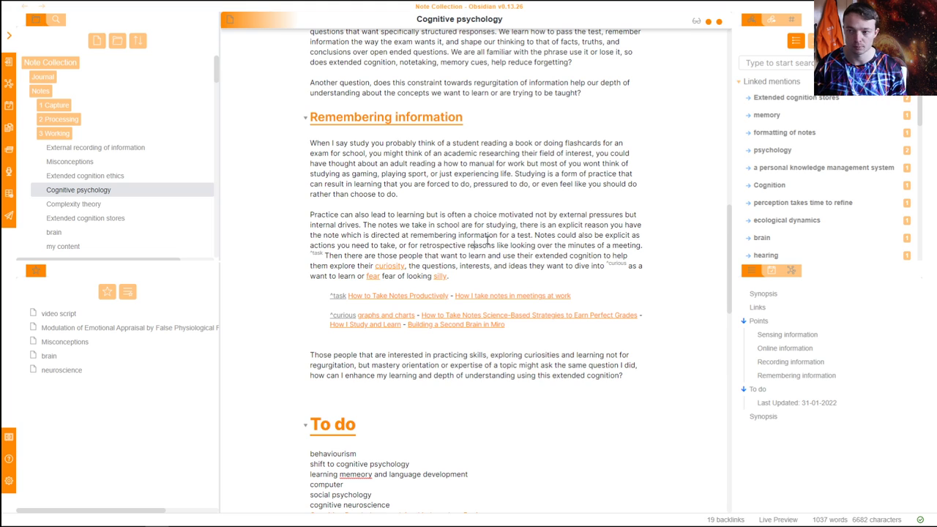
pyautogui.scroll(-3, 487, 240)
pyautogui.scroll(5, 488, 239)
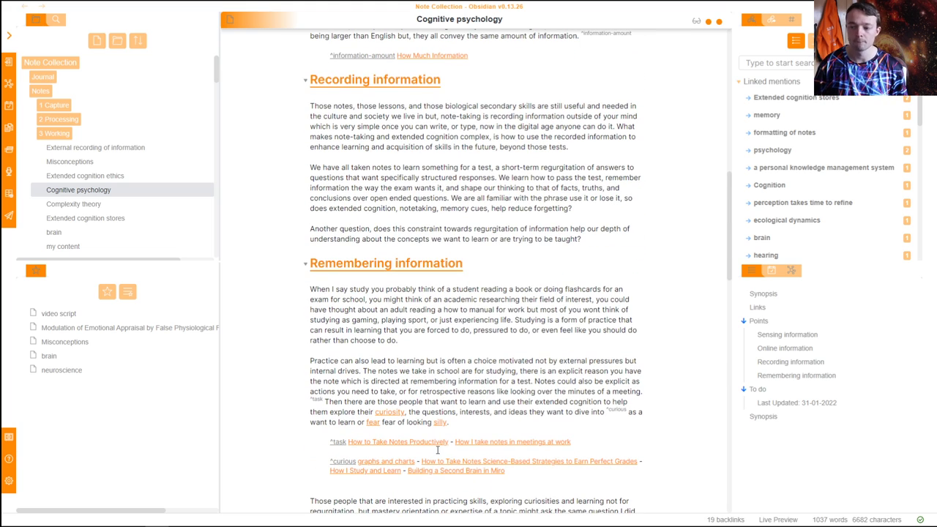
pyautogui.click(476, 342)
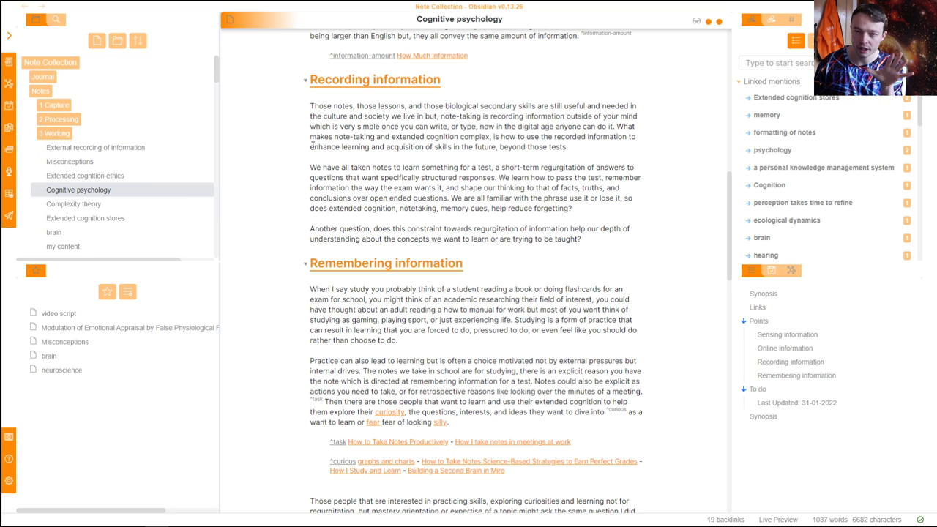
# Collapse the 3 Working folder, then list the notes tagged working/expanding and open the a healthy person note
pyautogui.click(139, 136)
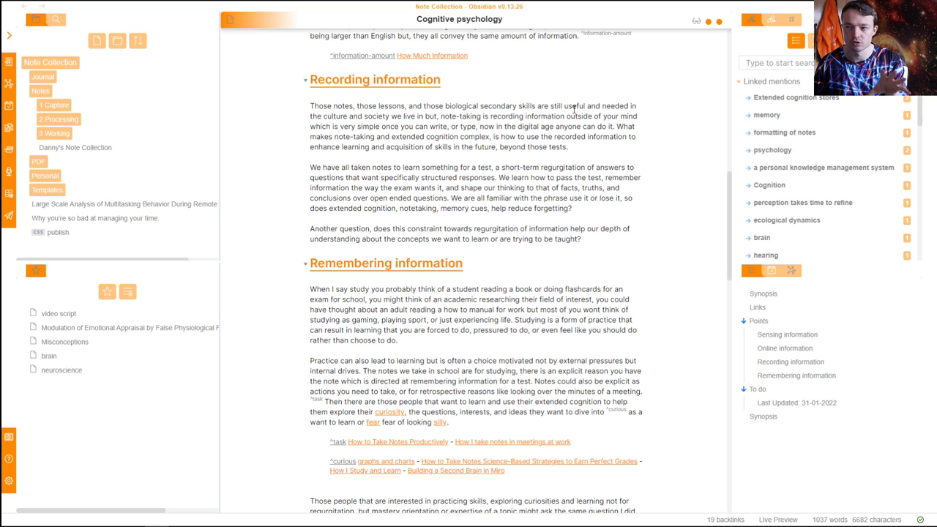
pyautogui.click(791, 19)
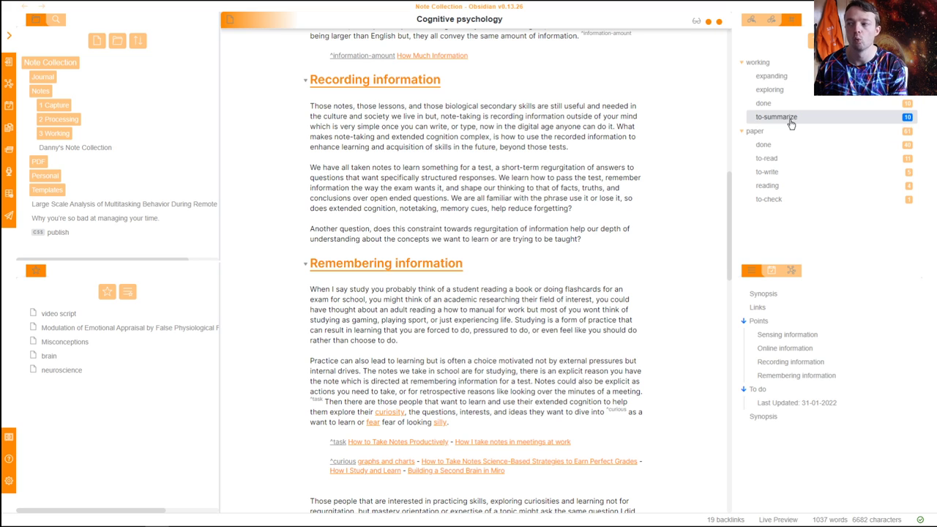
pyautogui.click(794, 76)
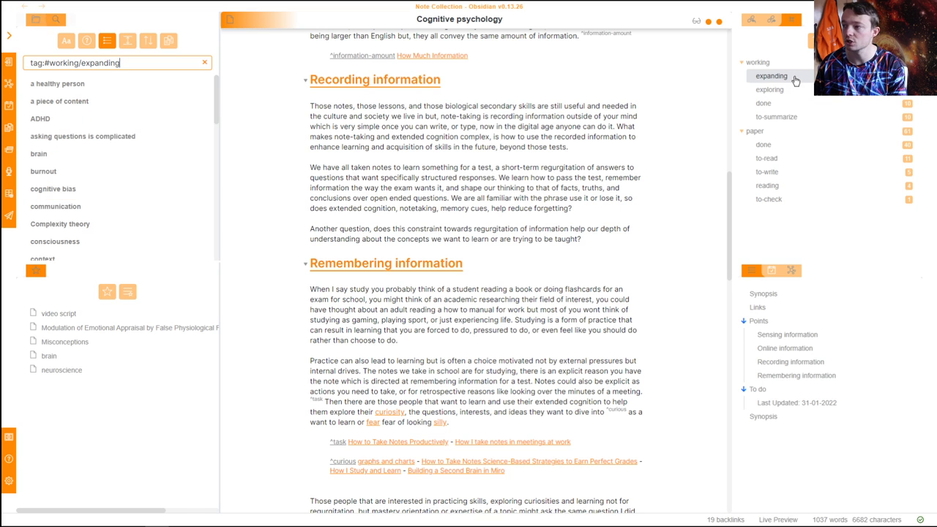
pyautogui.click(98, 87)
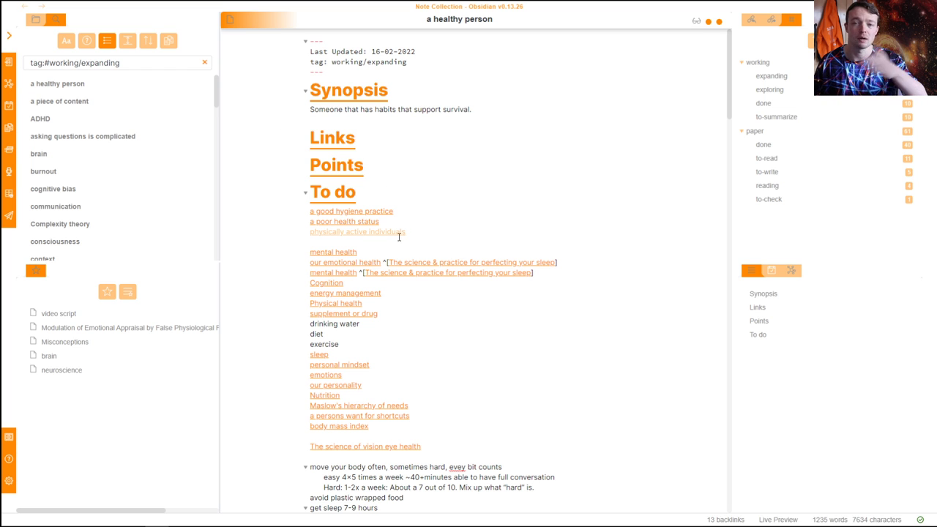
# Read through the a healthy person note's To do points and preview the source link on the difference between thoughts and memories
pyautogui.scroll(-15, 412, 222)
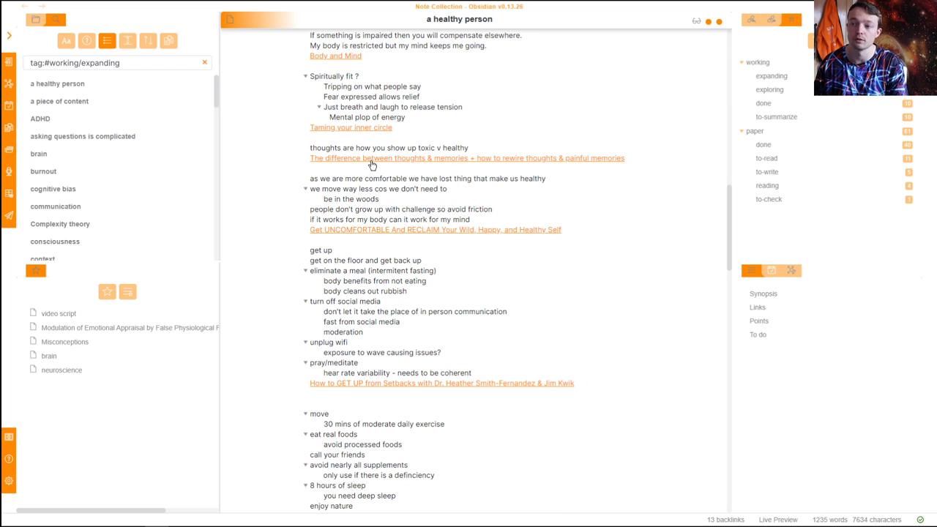
pyautogui.moveTo(367, 164)
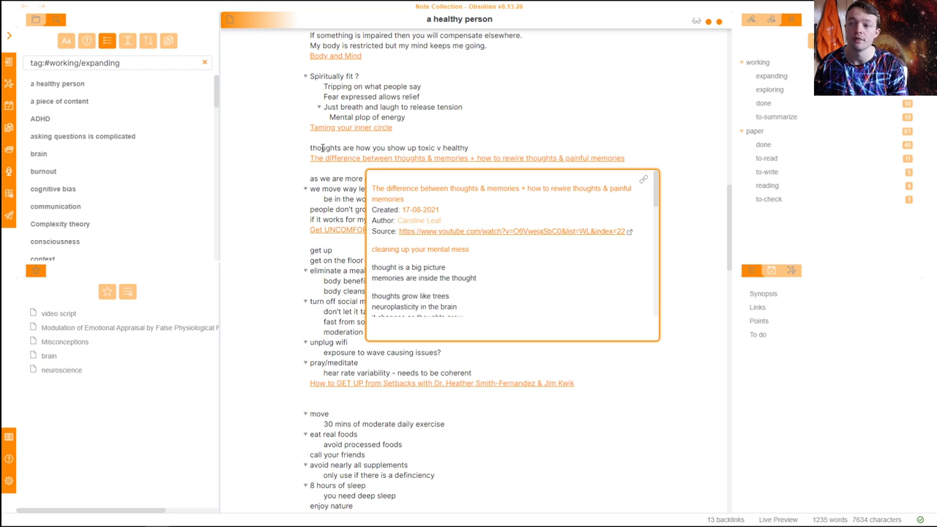
pyautogui.scroll(-5, 422, 178)
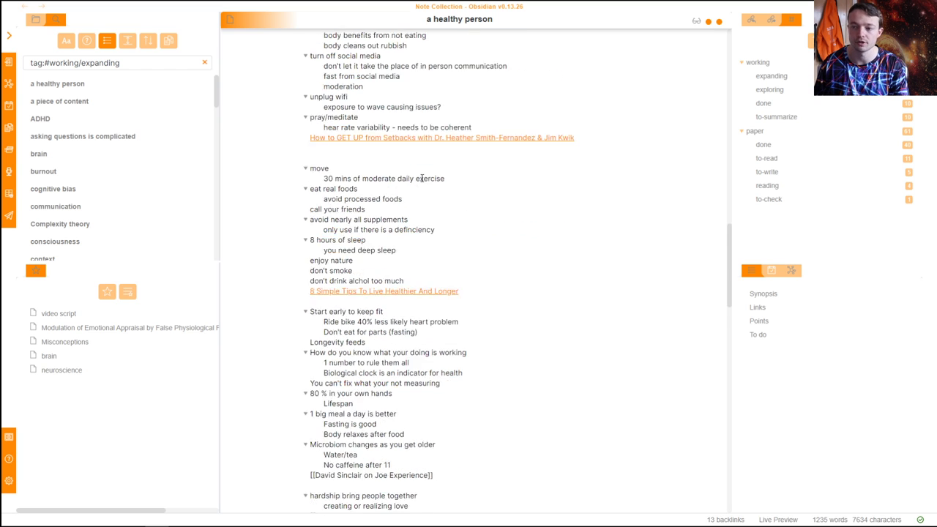
pyautogui.moveTo(452, 94)
pyautogui.scroll(-3, 351, 205)
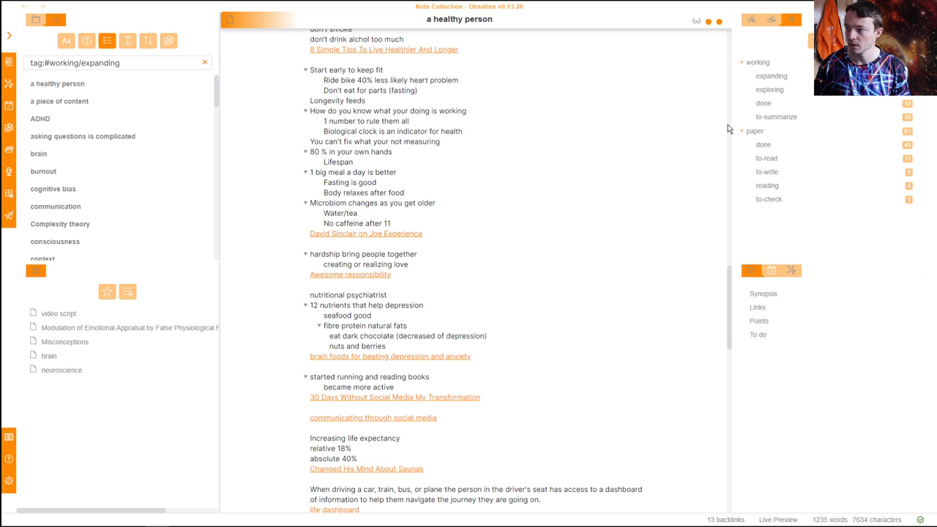
# List the notes tagged working/exploring and read the bayesian stats note down to its Last Updated sections
pyautogui.click(769, 89)
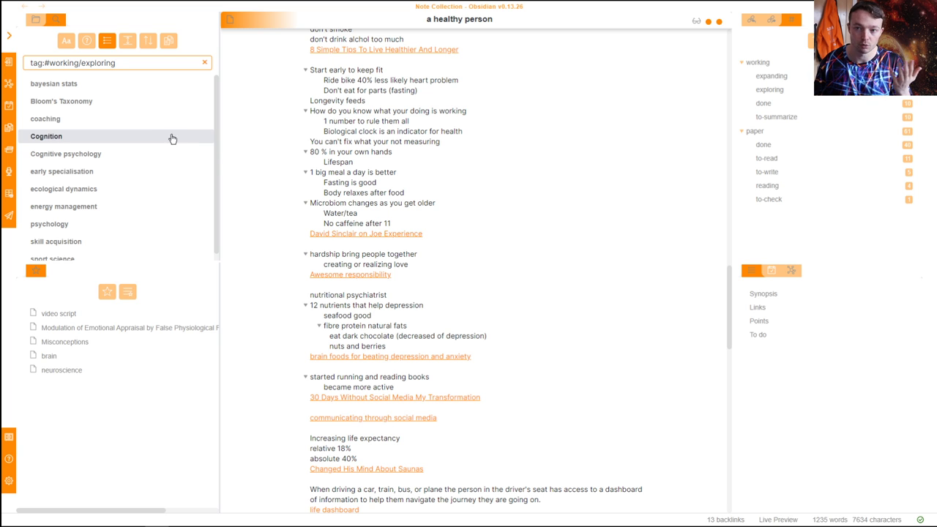
pyautogui.click(94, 85)
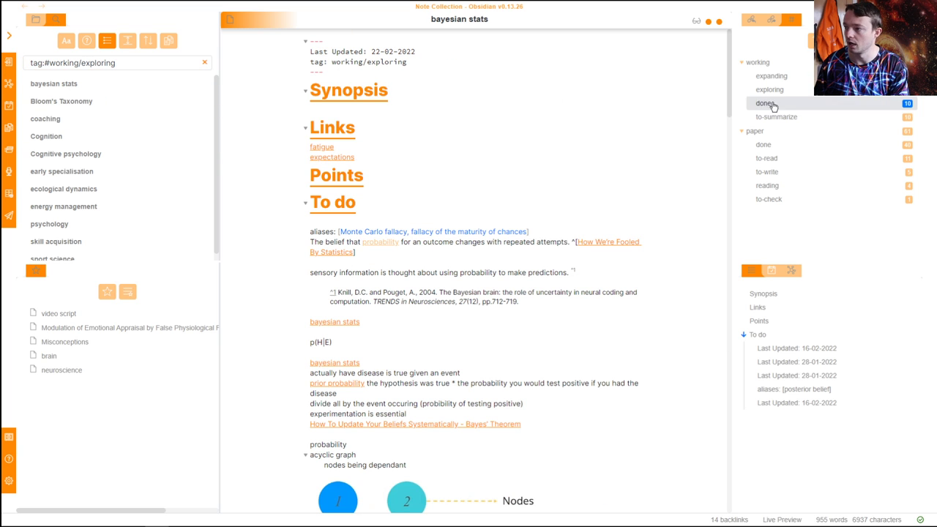
pyautogui.scroll(-5, 482, 235)
pyautogui.scroll(-10, 482, 235)
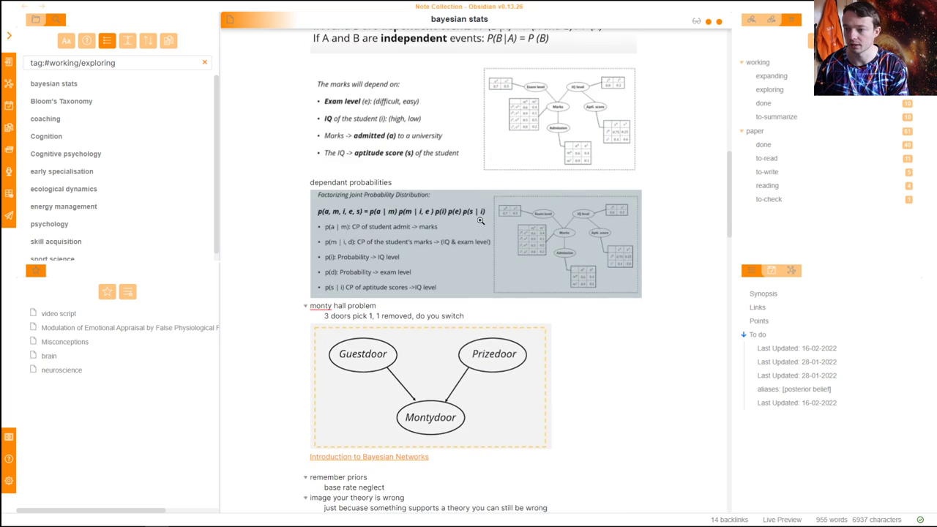
pyautogui.scroll(-3, 481, 220)
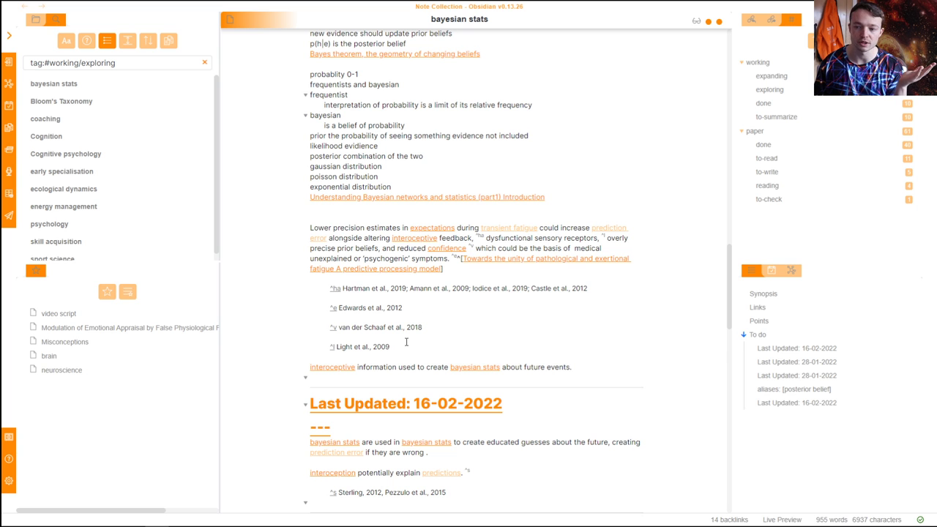
pyautogui.scroll(-4, 406, 340)
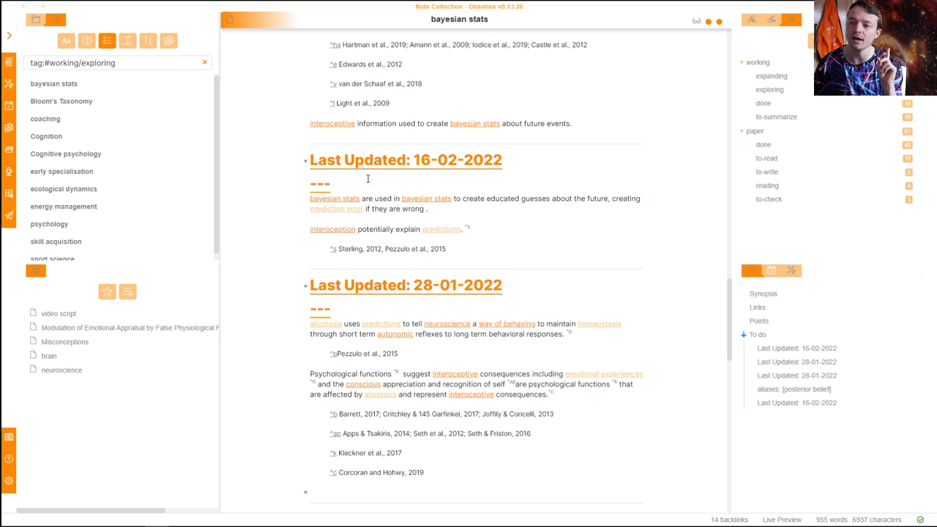
# Switch back to the file list, expand the 2 Processing folder, and open its Boreout note
pyautogui.click(35, 22)
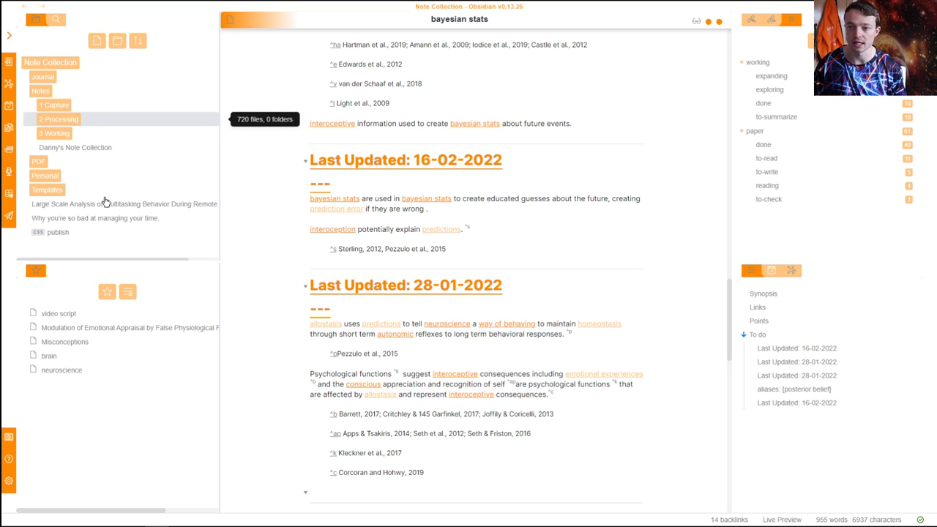
pyautogui.click(76, 122)
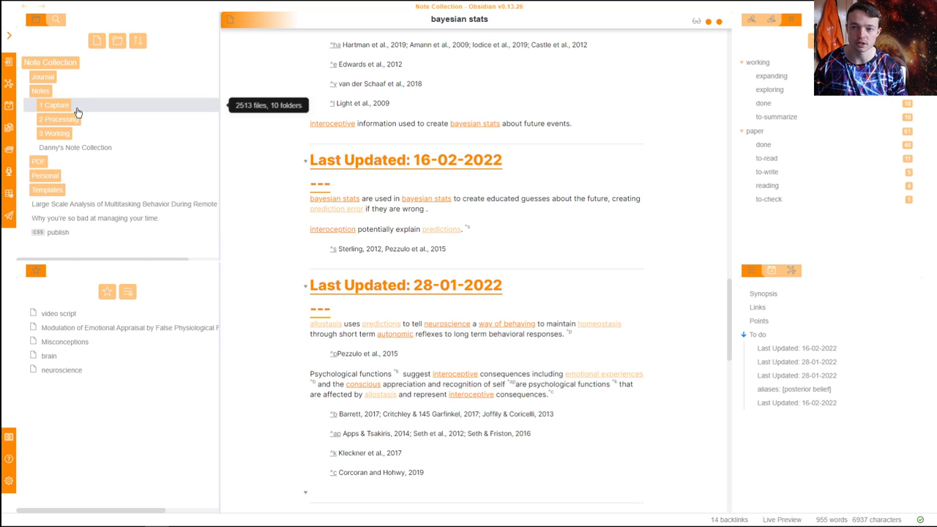
pyautogui.click(396, 229)
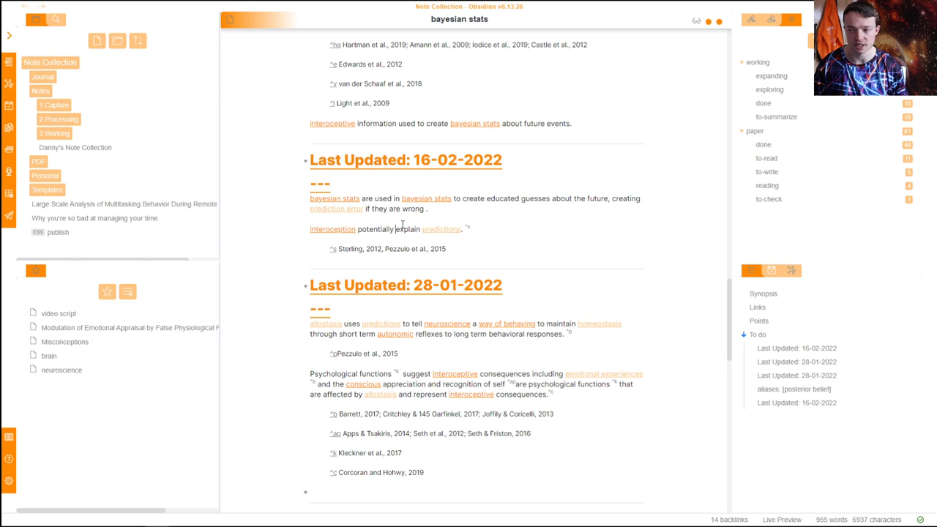
pyautogui.click(510, 216)
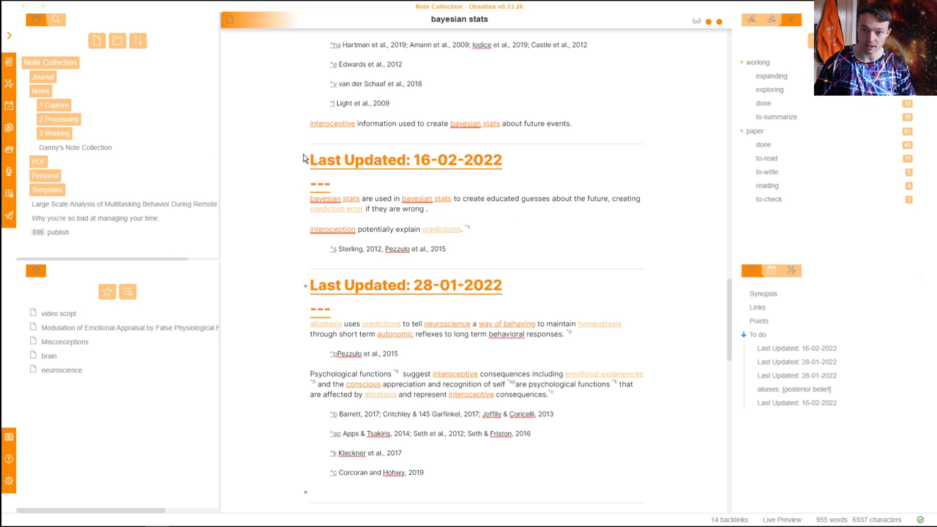
pyautogui.click(71, 117)
pyautogui.click(89, 162)
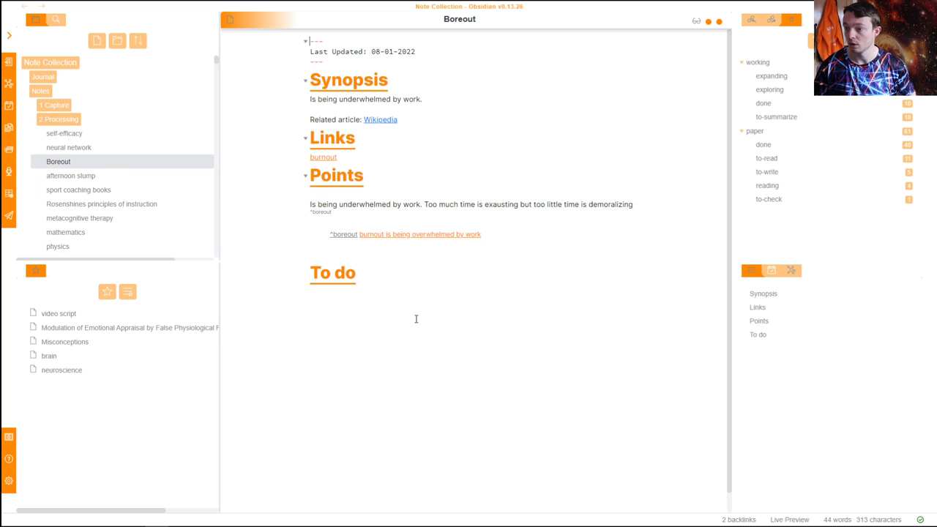
# Call up the Note composer command for merging Boreout with another file, and dismiss the choice of target file
pyautogui.click(386, 311)
pyautogui.write('/')
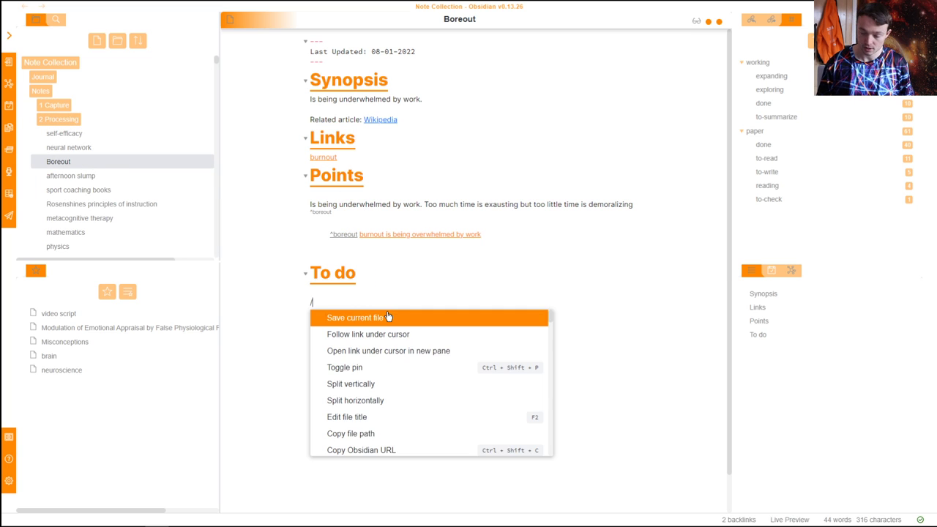
pyautogui.write('mer')
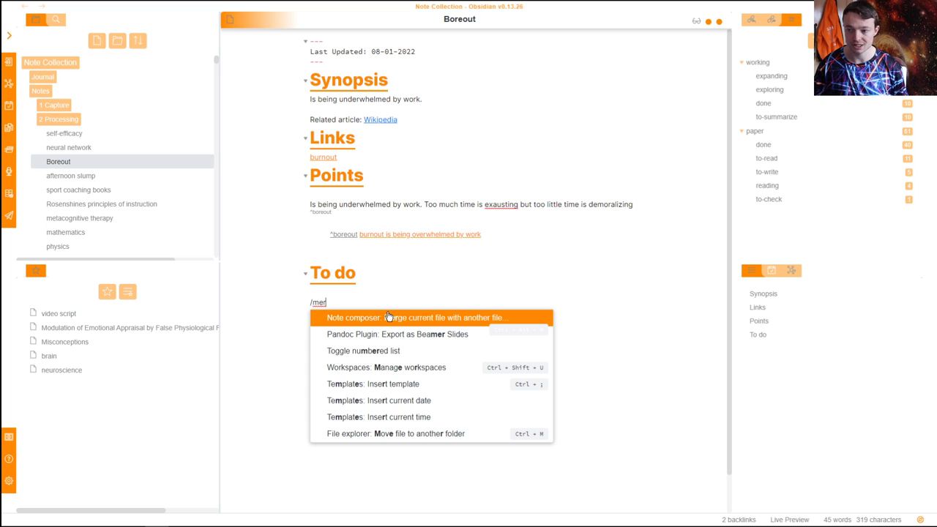
pyautogui.click(400, 321)
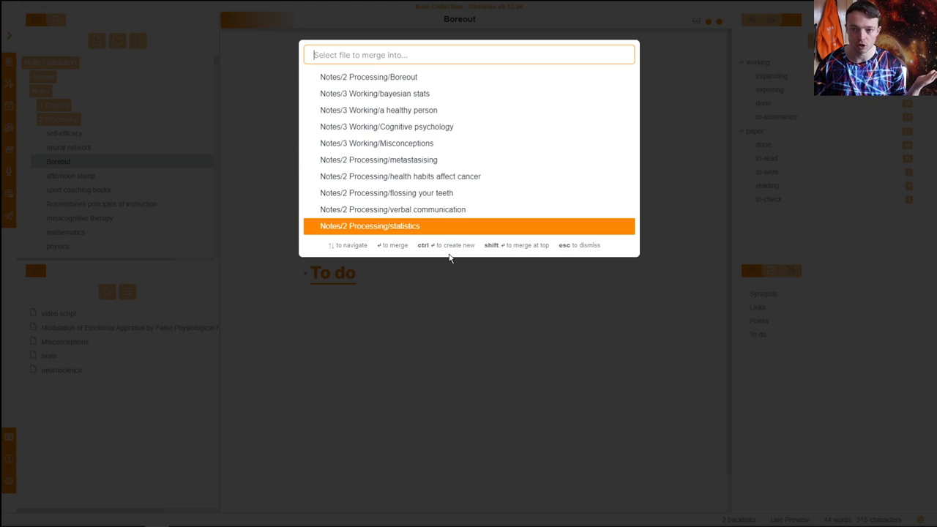
pyautogui.click(461, 310)
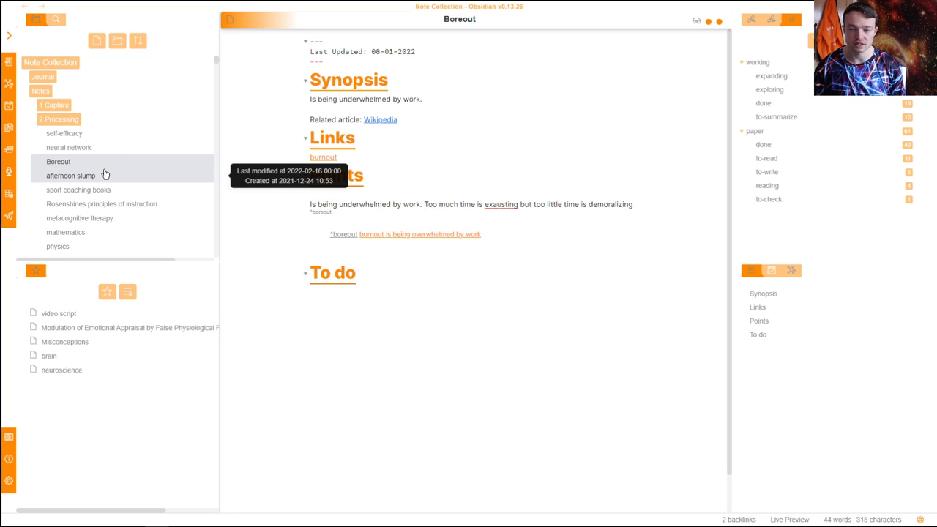
# Collapse the 2 Processing folder and return to the Last Updated sections in the bayesian stats note
pyautogui.click(83, 122)
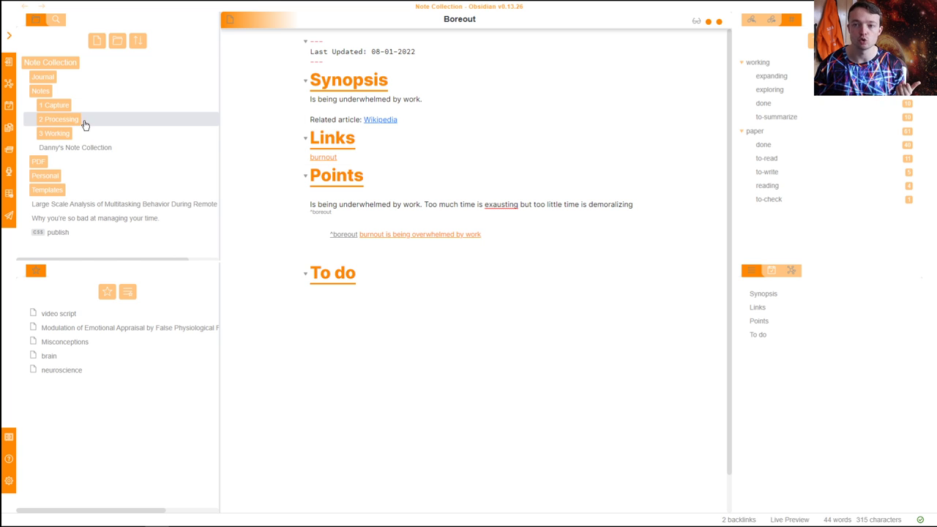
pyautogui.click(468, 232)
pyautogui.moveTo(485, 228)
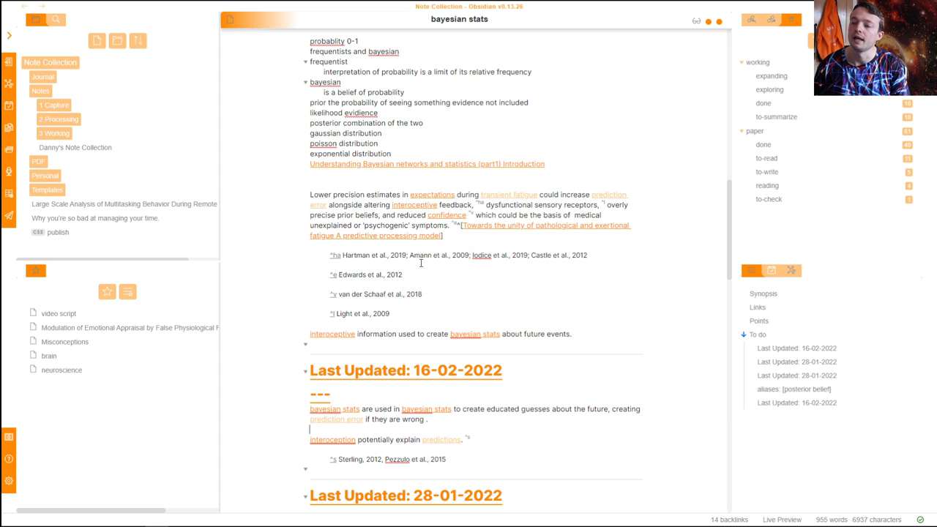
pyautogui.scroll(-2, 467, 283)
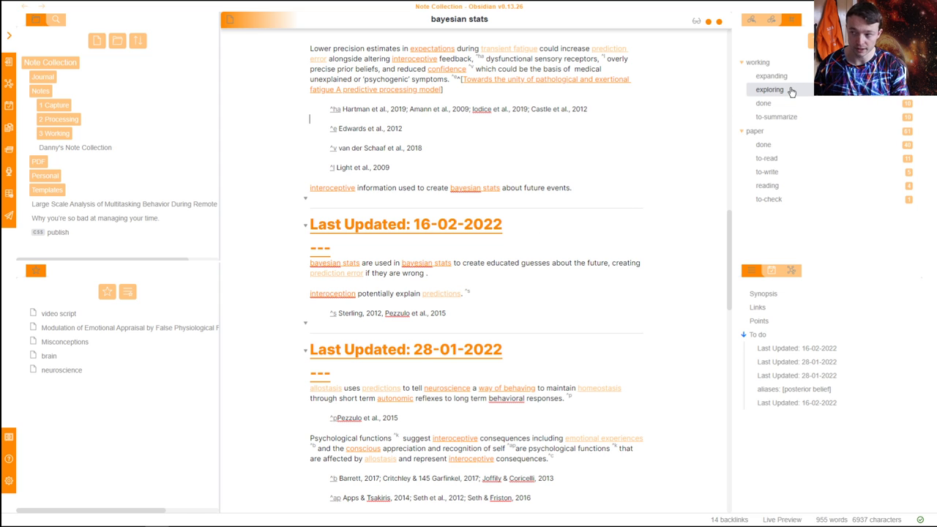
# Delete the Last Updated: 16-02-2022 heading and the first Last Updated: 28-01-2022 heading, with their divider lines, from the bayesian stats note
pyautogui.moveTo(331, 248); pyautogui.dragTo(308, 199)
pyautogui.press('BackSpace')
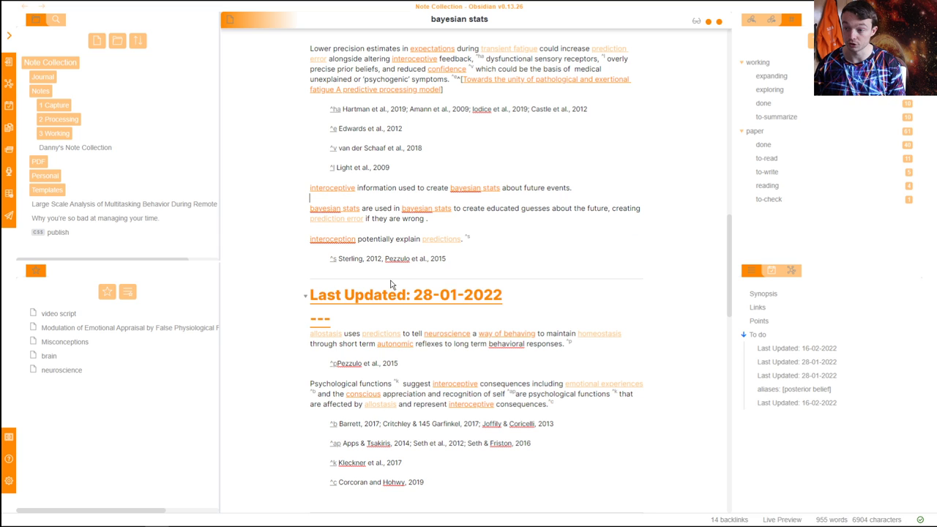
pyautogui.moveTo(346, 320); pyautogui.dragTo(297, 276)
pyautogui.press('BackSpace')
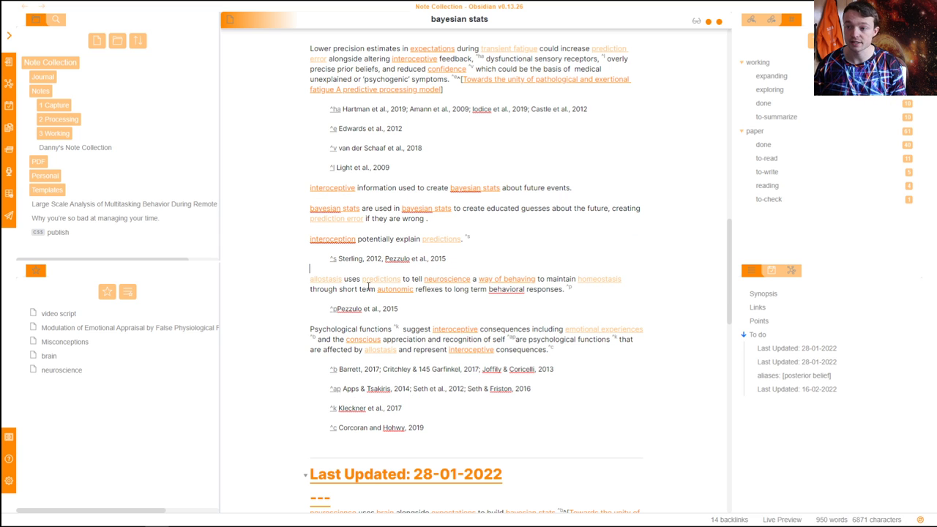
# Go to the bayesian stats note's Points heading and add blank space beneath it, above To do
pyautogui.click(774, 338)
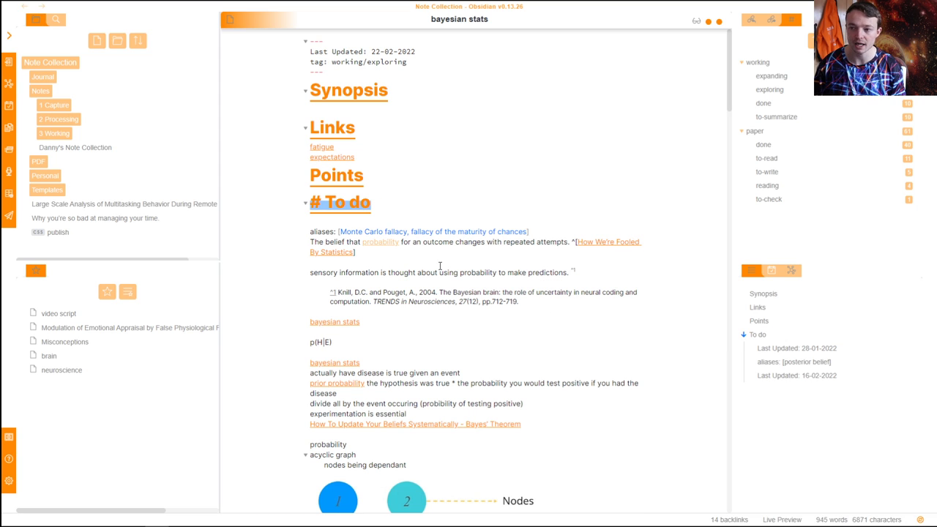
pyautogui.click(759, 321)
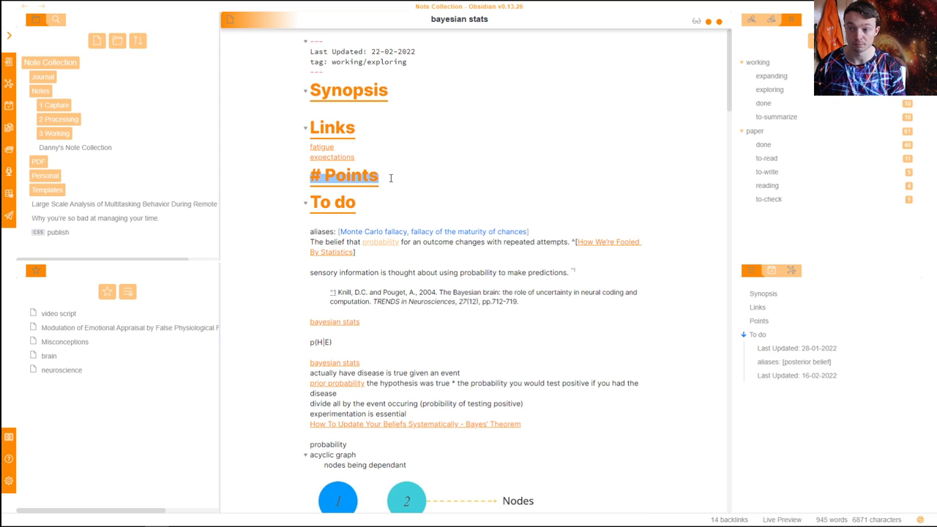
pyautogui.press('Return')
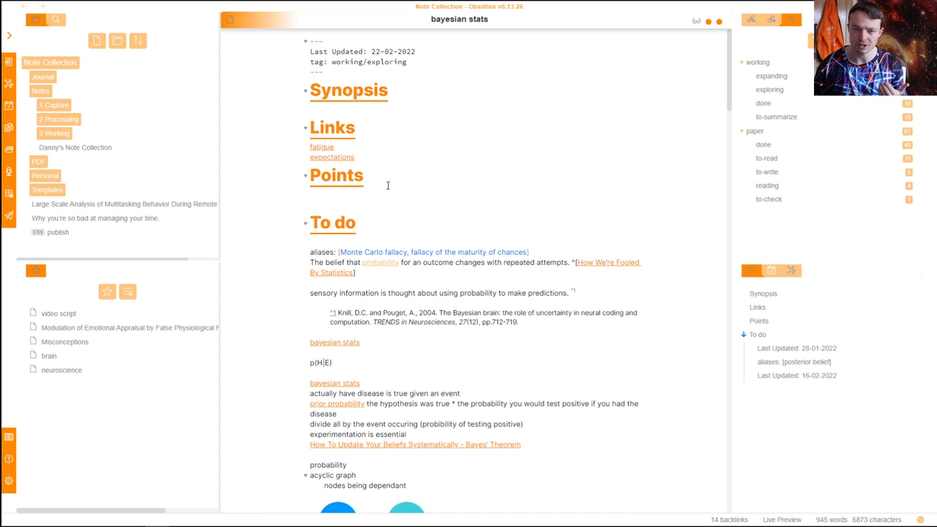
# List the notes tagged working/to-summarize and open Extended cognition stores to read its Introduction with the messy, unique-notes and filter footnotes
pyautogui.click(775, 122)
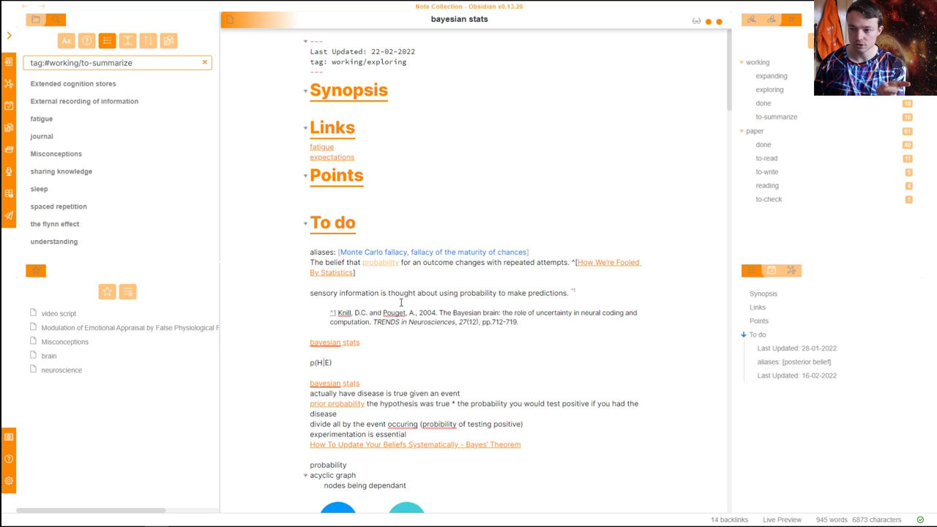
pyautogui.scroll(-4, 403, 300)
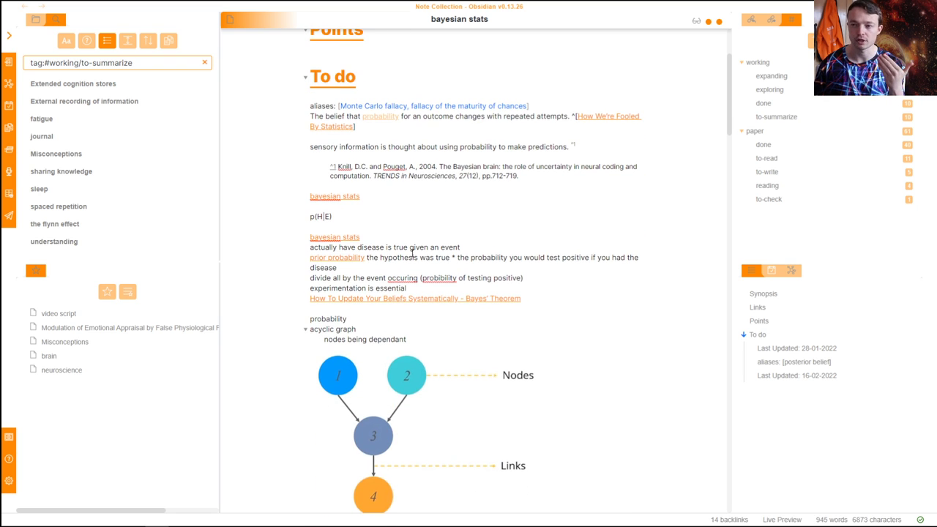
pyautogui.scroll(-1, 412, 252)
pyautogui.click(107, 88)
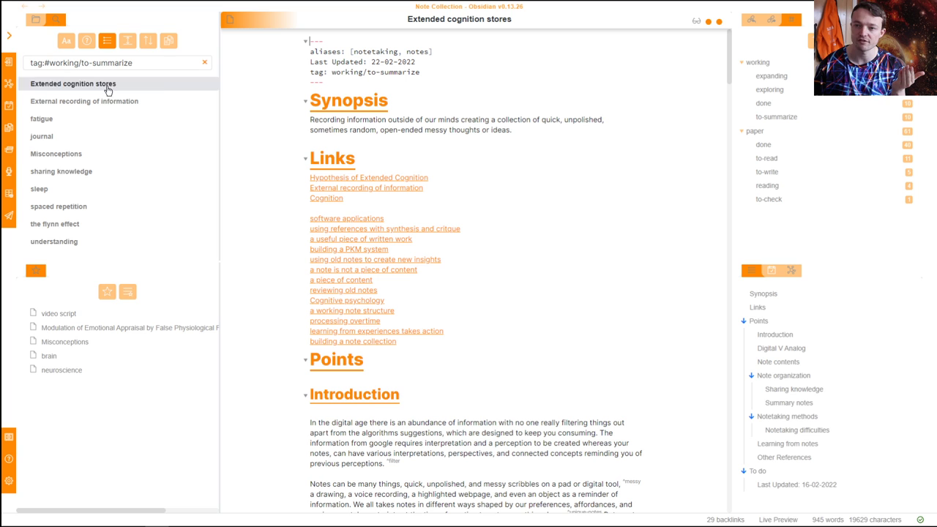
pyautogui.scroll(-3, 497, 217)
pyautogui.scroll(-2, 494, 226)
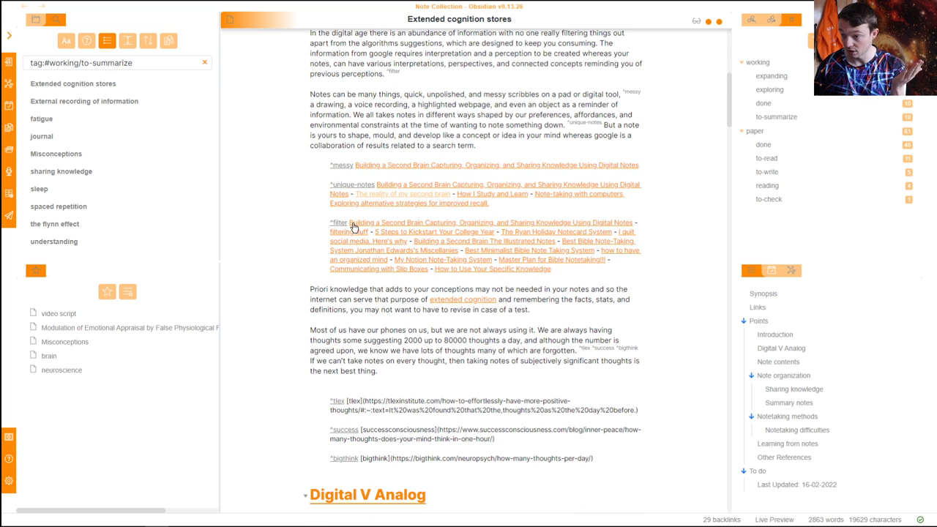
pyautogui.moveTo(346, 223)
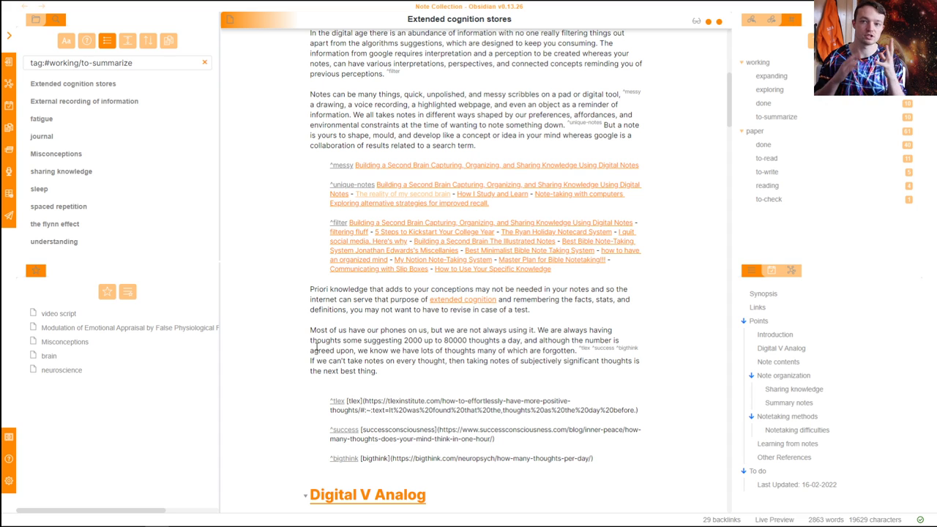
pyautogui.scroll(2, 453, 85)
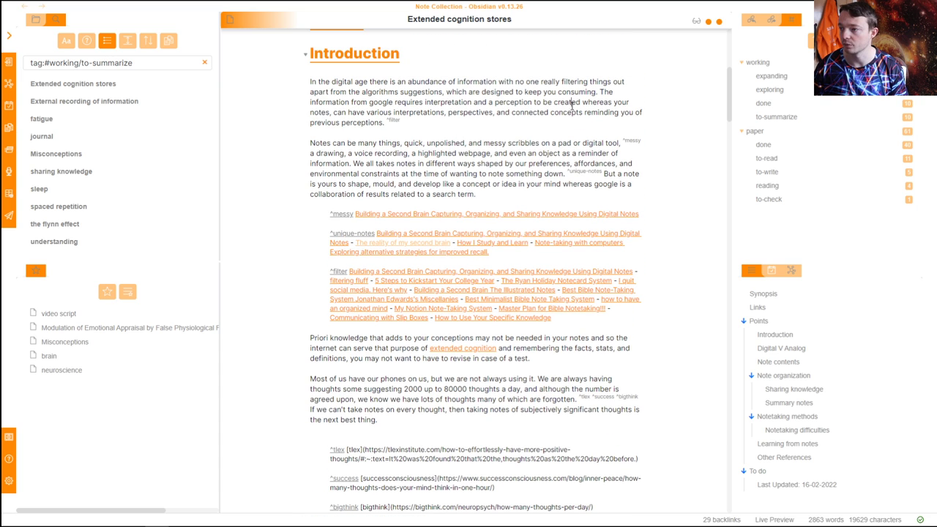
# Highlight the Introduction sentence that carries the filter footnote, and show the Extended cognition stores note in reading view
pyautogui.moveTo(600, 92); pyautogui.dragTo(401, 121)
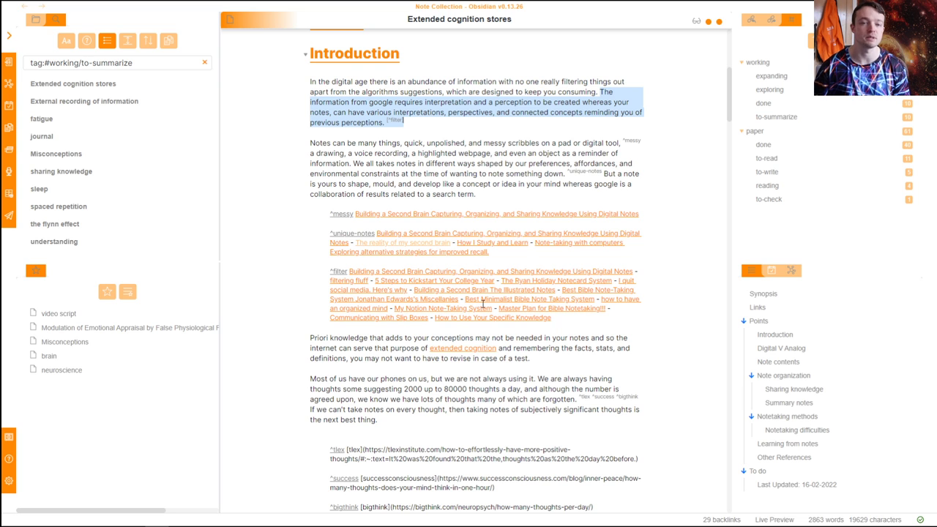
pyautogui.click(458, 262)
pyautogui.hotkey('ctrl', 'e')
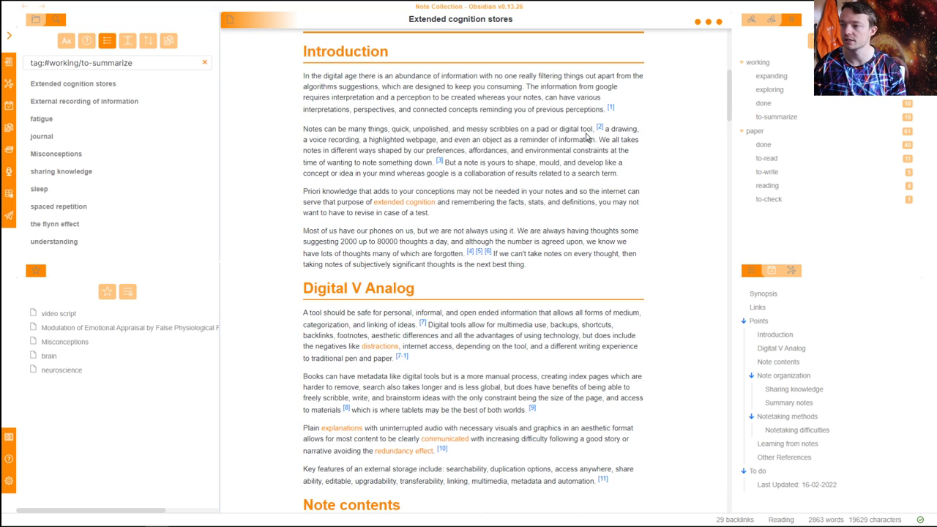
# Follow footnote 3 from the Introduction to the reference list, preview the first Building a Second Brain source, and return to the editing view
pyautogui.click(441, 162)
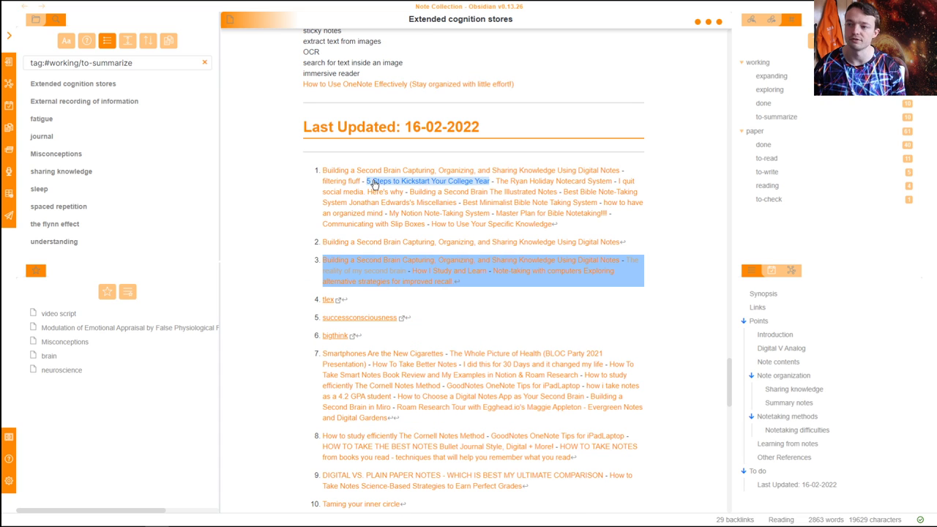
pyautogui.moveTo(335, 172)
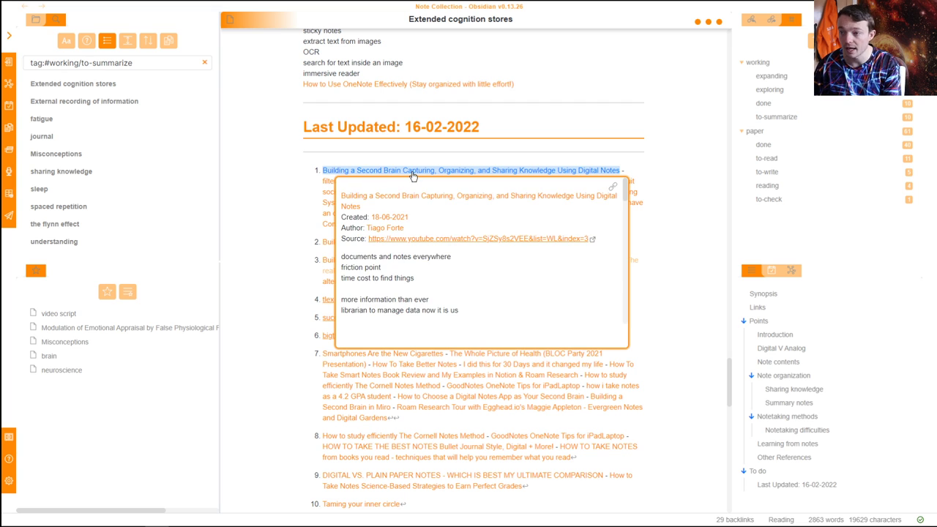
pyautogui.moveTo(401, 189)
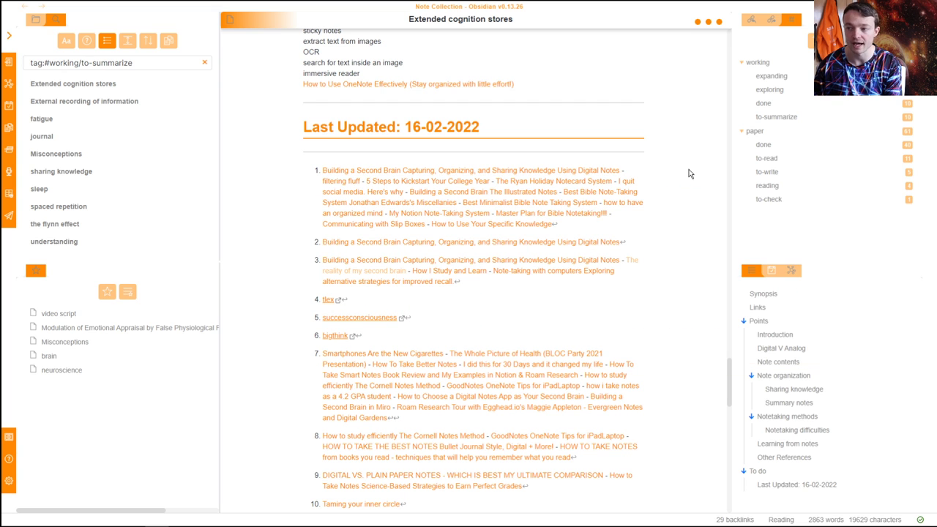
pyautogui.scroll(20, 554, 226)
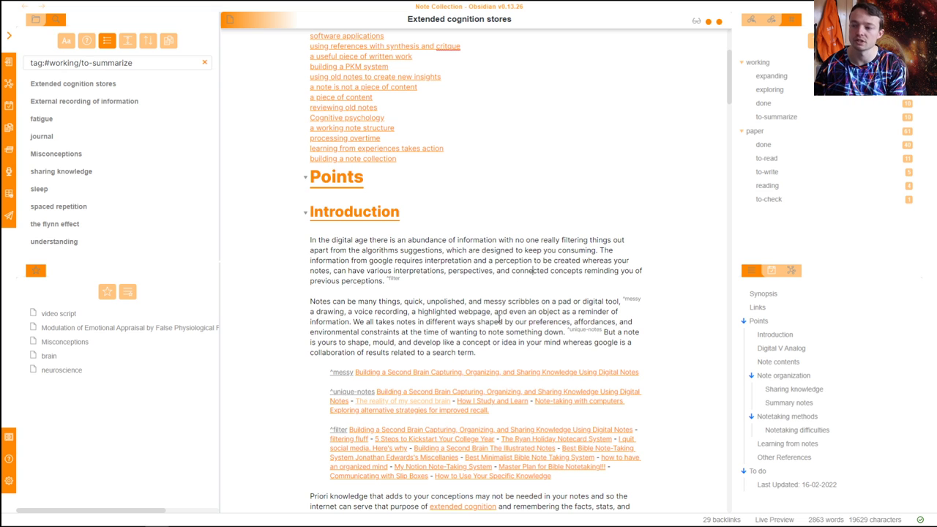
# Preview the linked sources in the unique-notes footnote, including The reality of my second brain, and close the preview
pyautogui.scroll(-1, 470, 345)
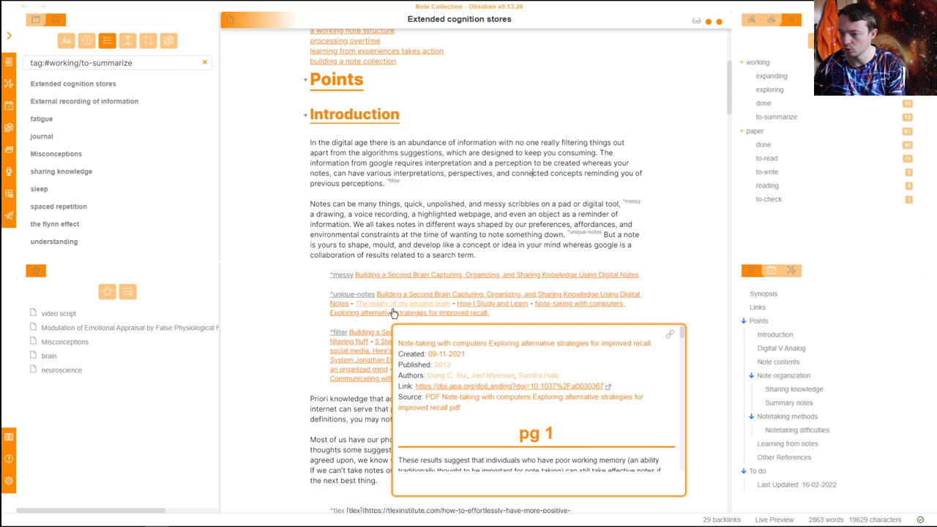
pyautogui.moveTo(393, 310)
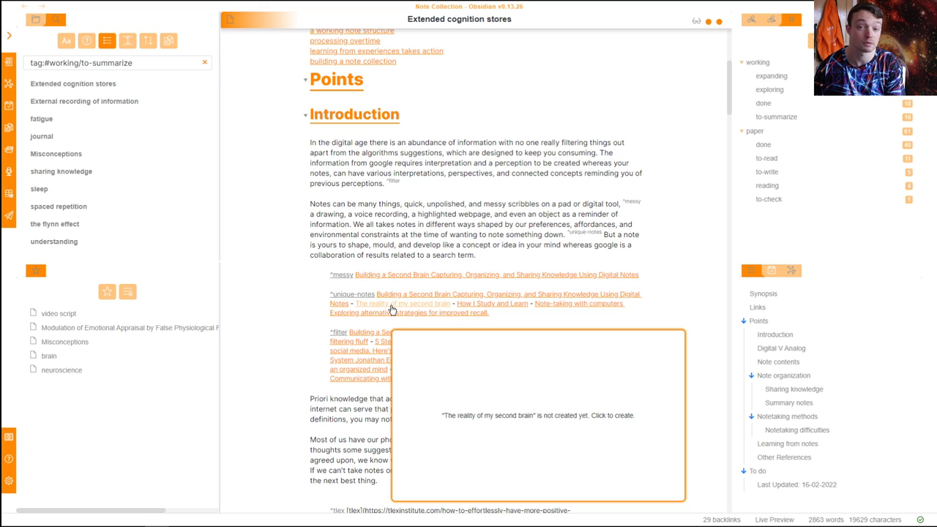
pyautogui.click(445, 235)
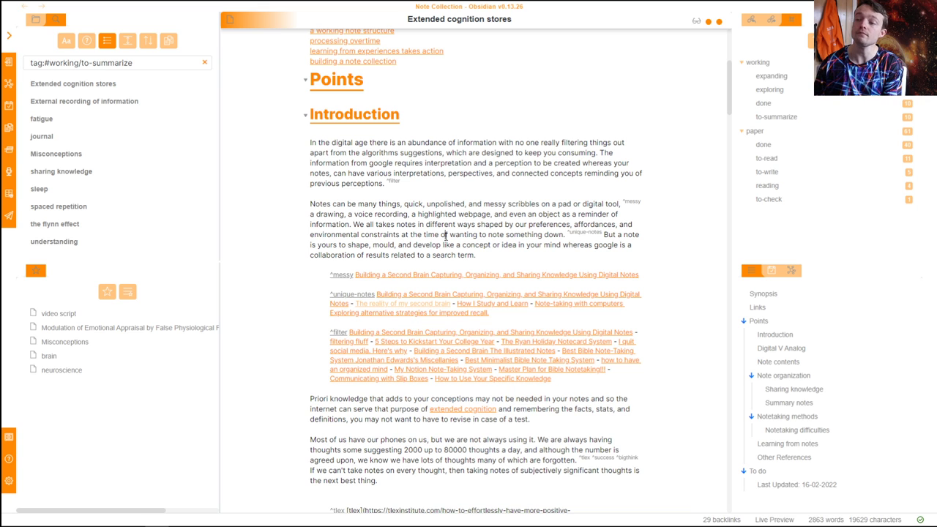
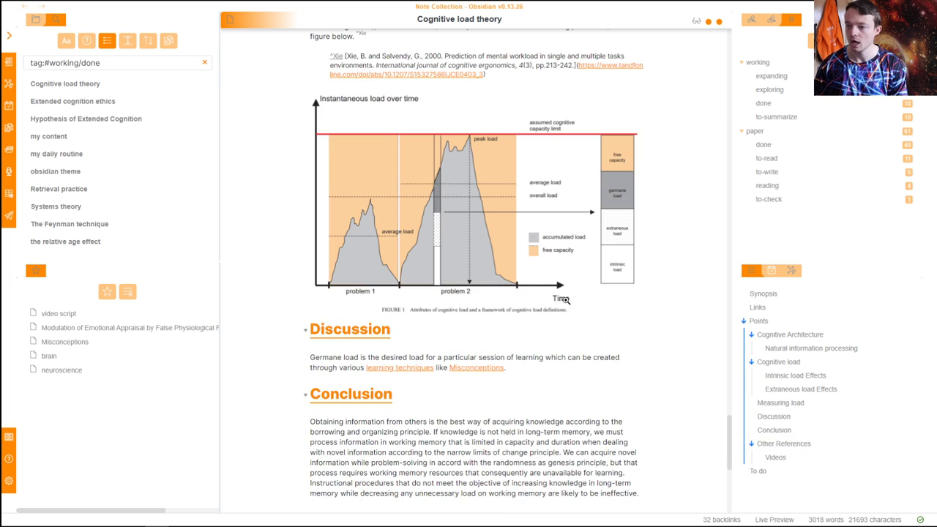
# Open the Hypothesis of Extended Cognition note from the working/done results and preview the source linked in its postit footnote
pyautogui.moveTo(351, 343)
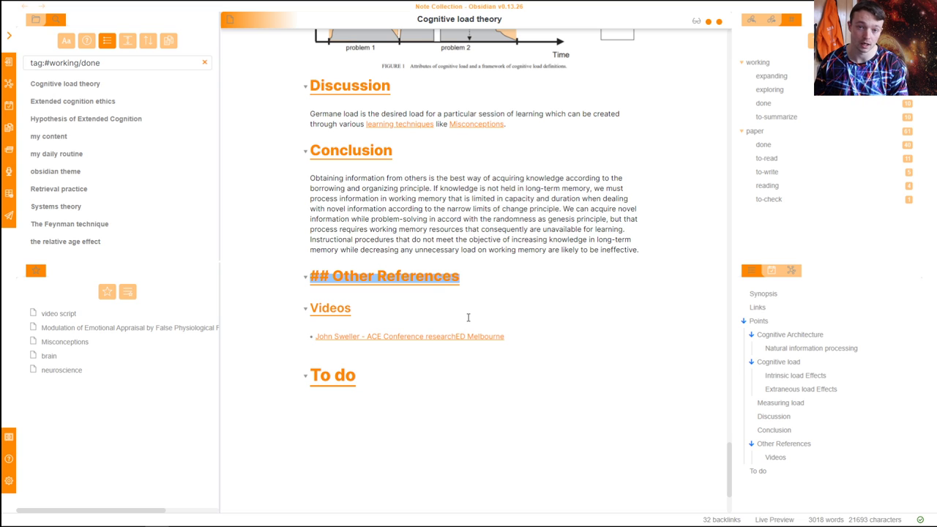
pyautogui.click(84, 121)
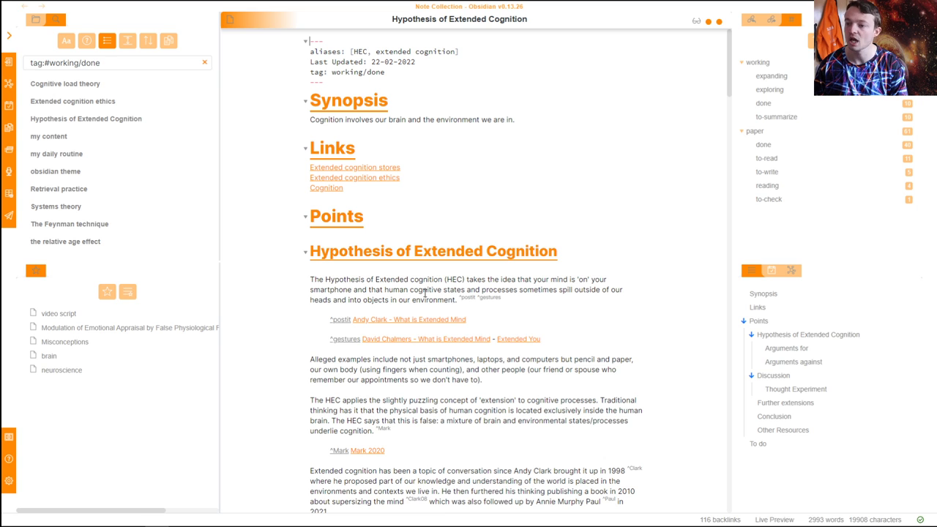
pyautogui.moveTo(423, 325)
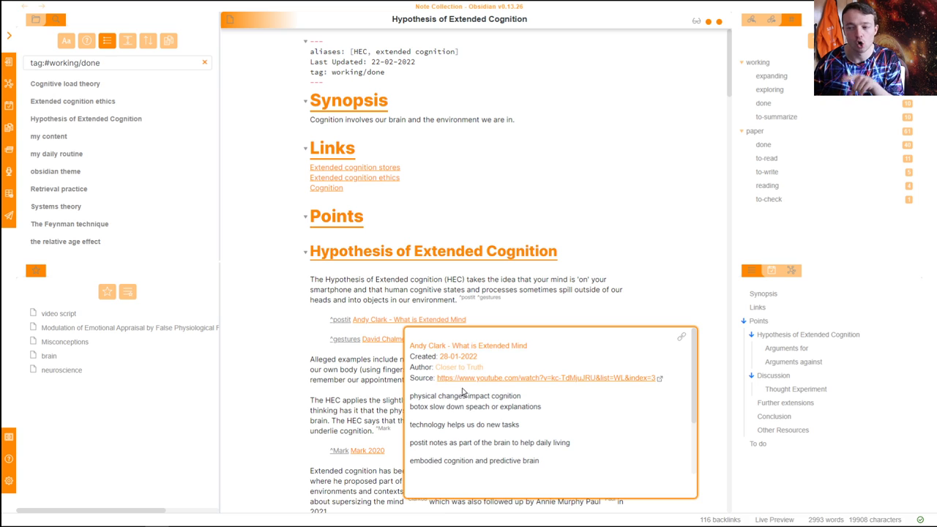
pyautogui.tripleClick(451, 352)
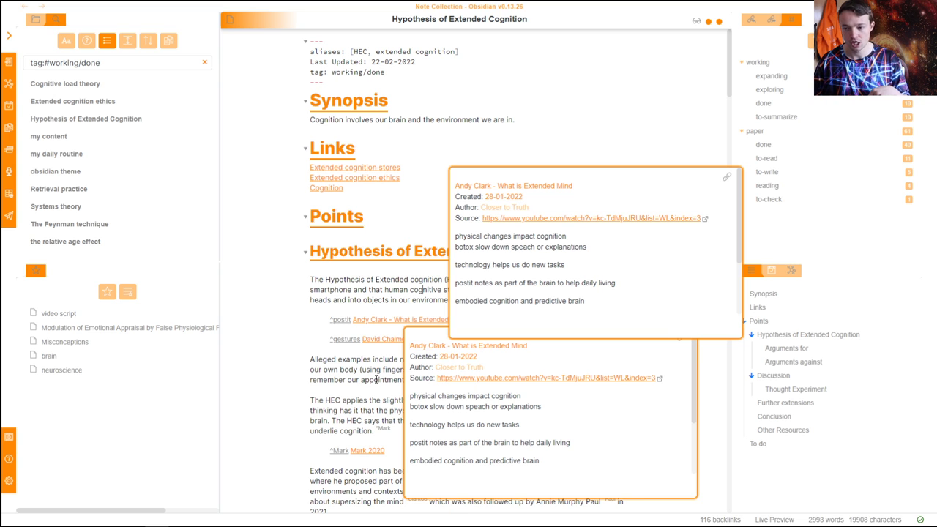
# Go to the note's Other Resources heading and preview the linked THE EXTENDED MIND note
pyautogui.click(796, 436)
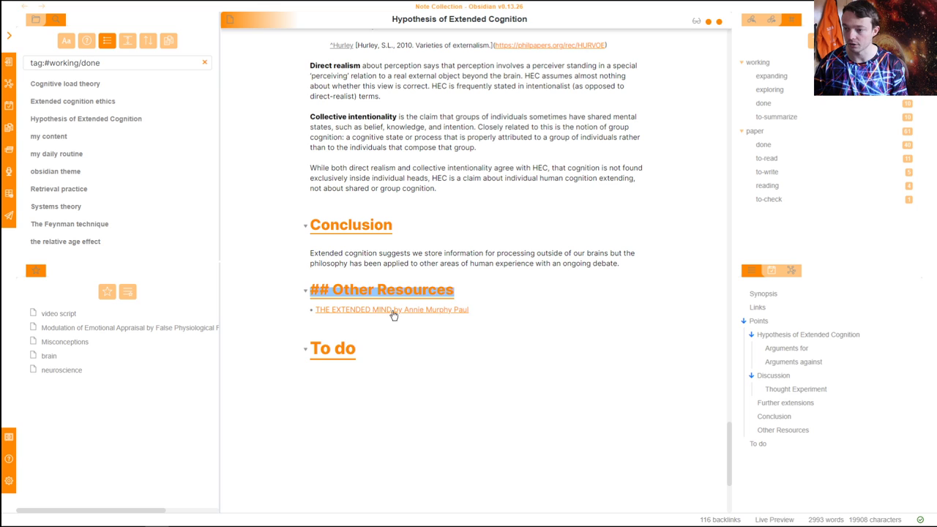
pyautogui.moveTo(363, 315)
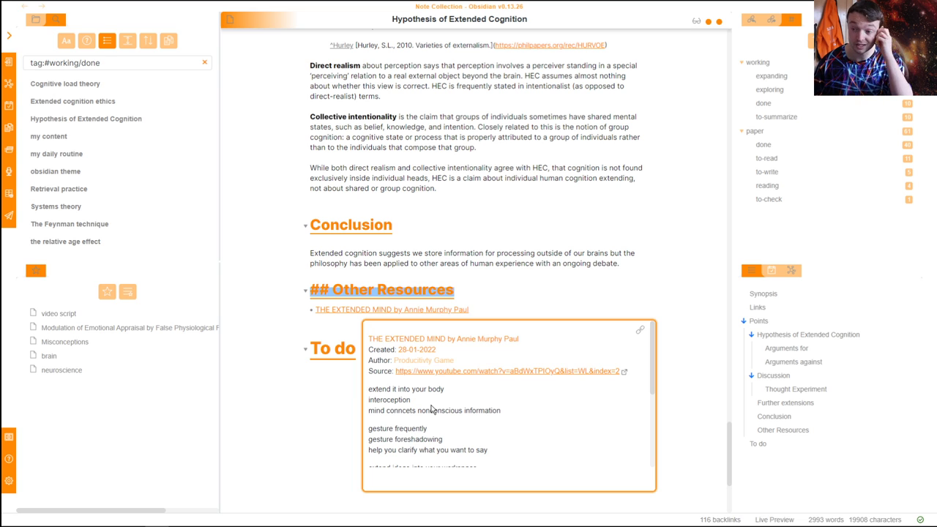
pyautogui.click(488, 274)
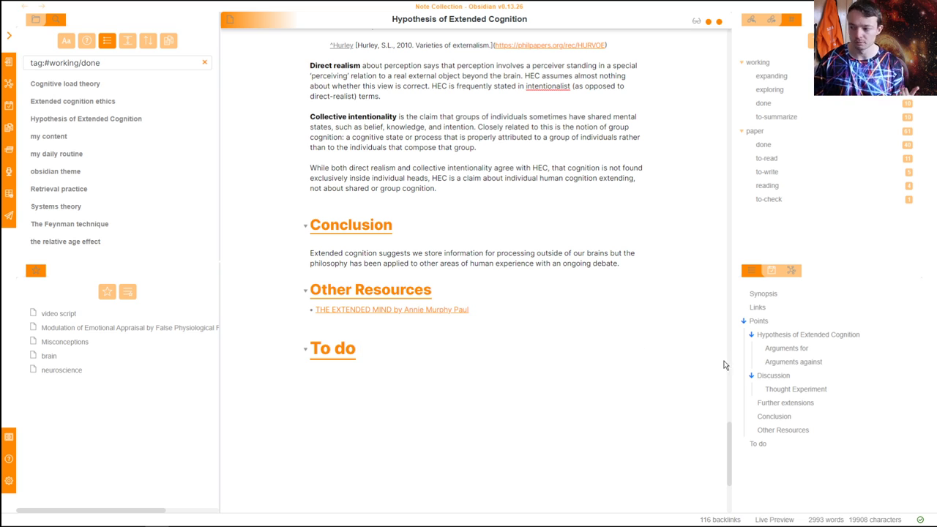
# Return to the Points heading and preview the Extended cognition blog source behind the Mark 2020 footnote link
pyautogui.click(781, 322)
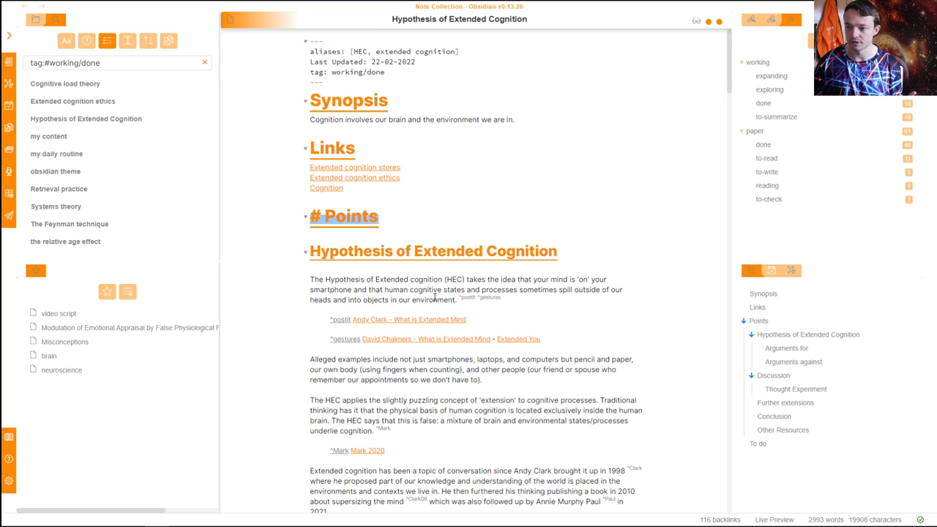
pyautogui.scroll(-5, 412, 360)
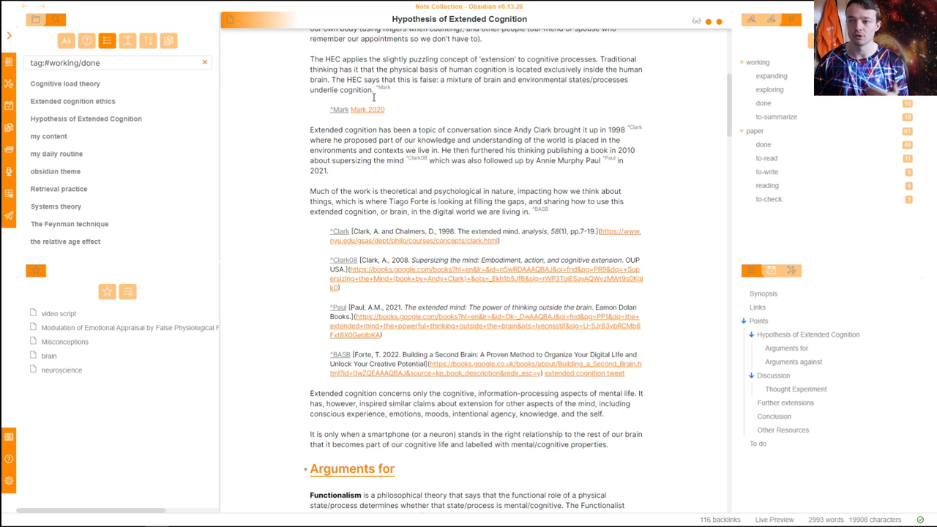
pyautogui.moveTo(371, 111)
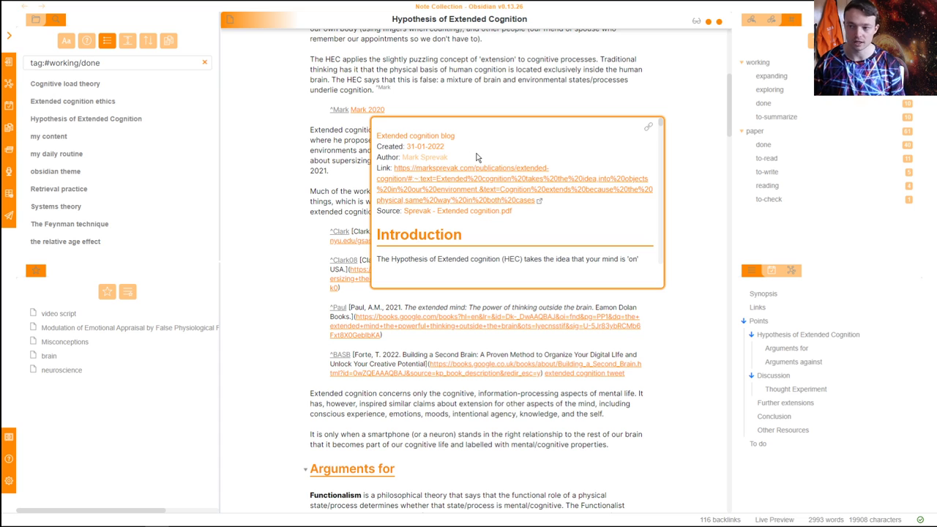
pyautogui.scroll(-3, 476, 157)
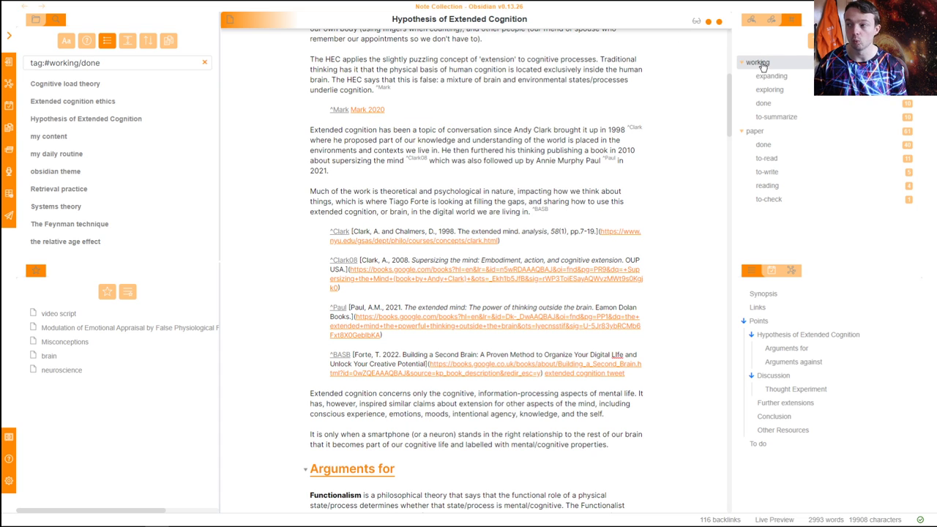
# List the notes tagged paper, and load the Board workspace
pyautogui.click(775, 135)
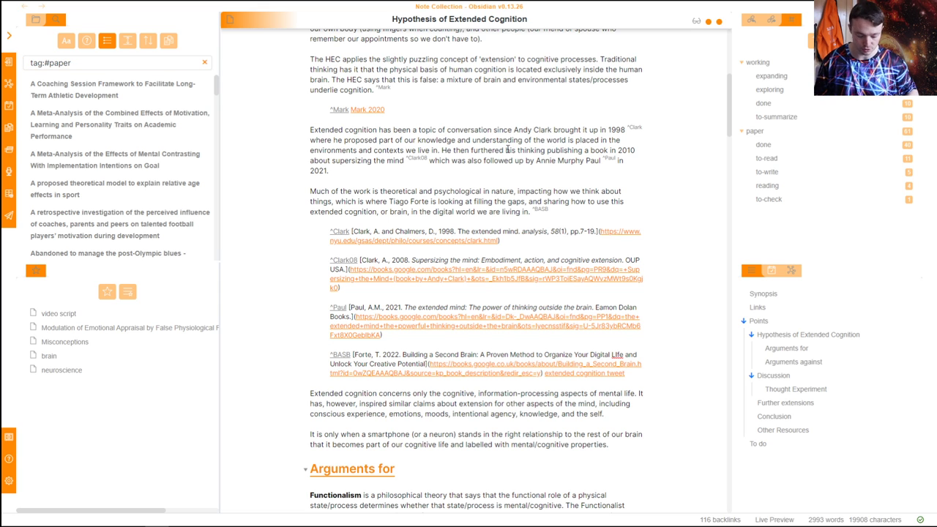
pyautogui.hotkey('ctrl', 'shift', 'w')
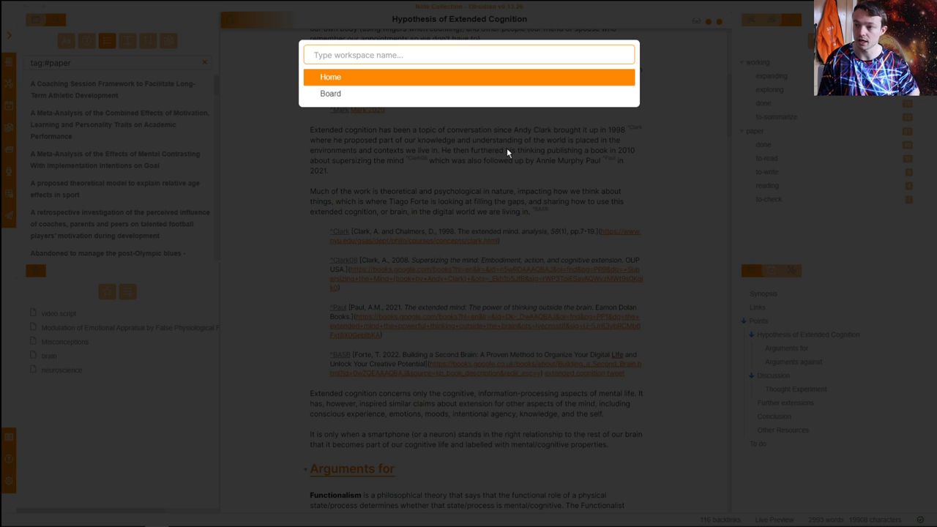
pyautogui.write('b')
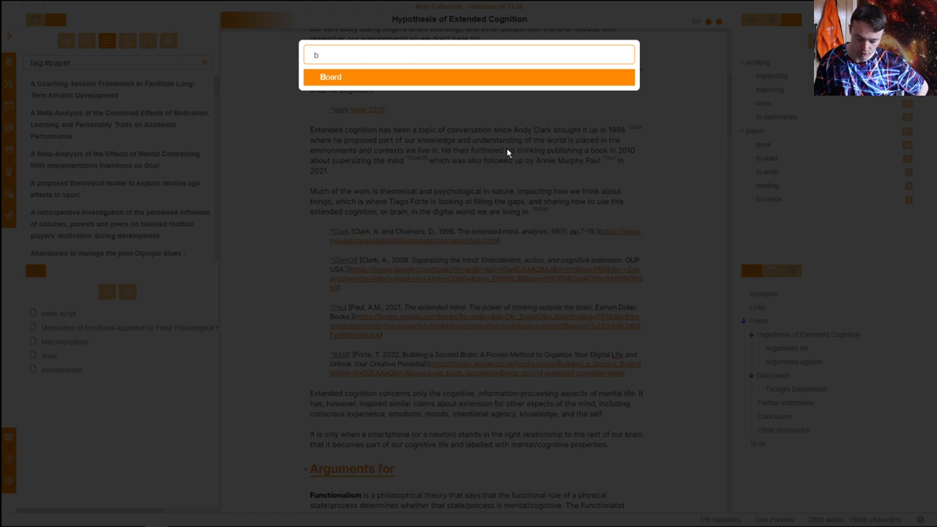
pyautogui.press('Return')
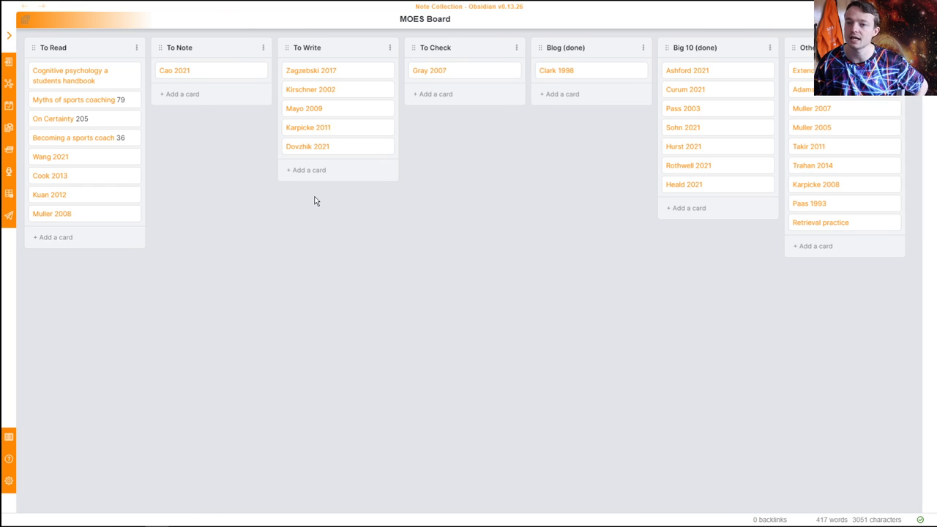
# Preview the notes behind the Zagzebski 2017 and Kirschner 2002 cards in the MOES Board's To Write column
pyautogui.tripleClick(797, 183)
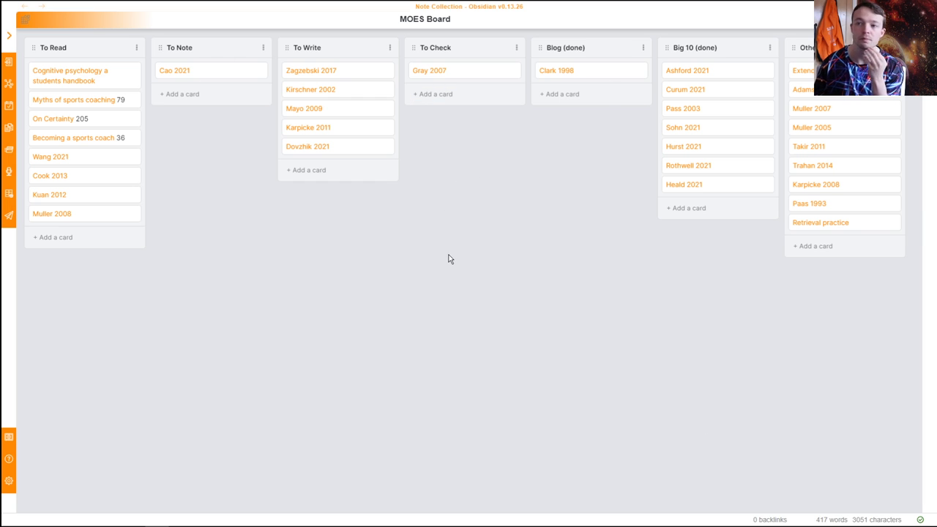
pyautogui.moveTo(329, 71)
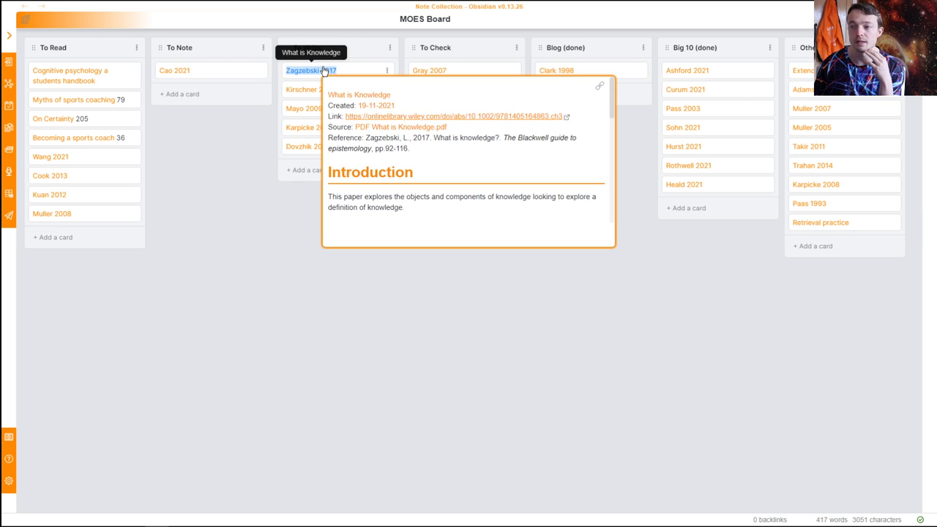
pyautogui.moveTo(302, 90)
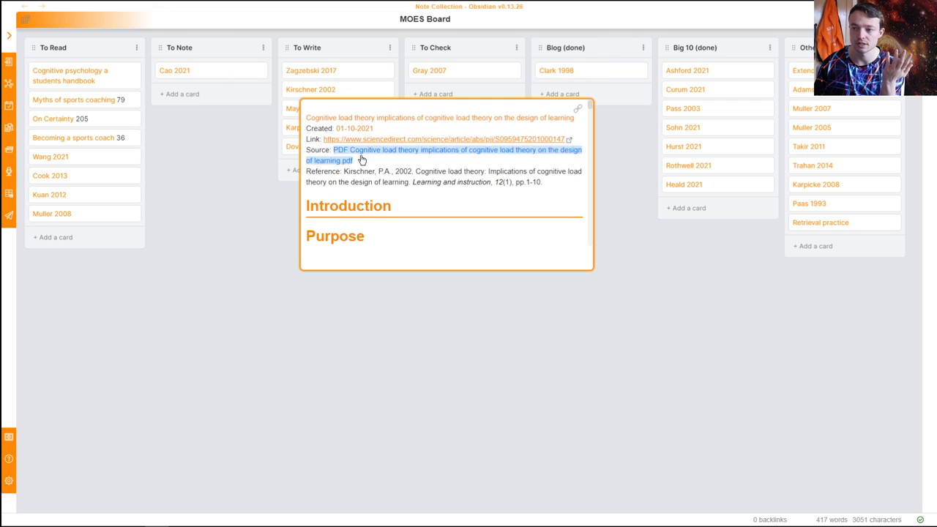
pyautogui.scroll(-5, 395, 180)
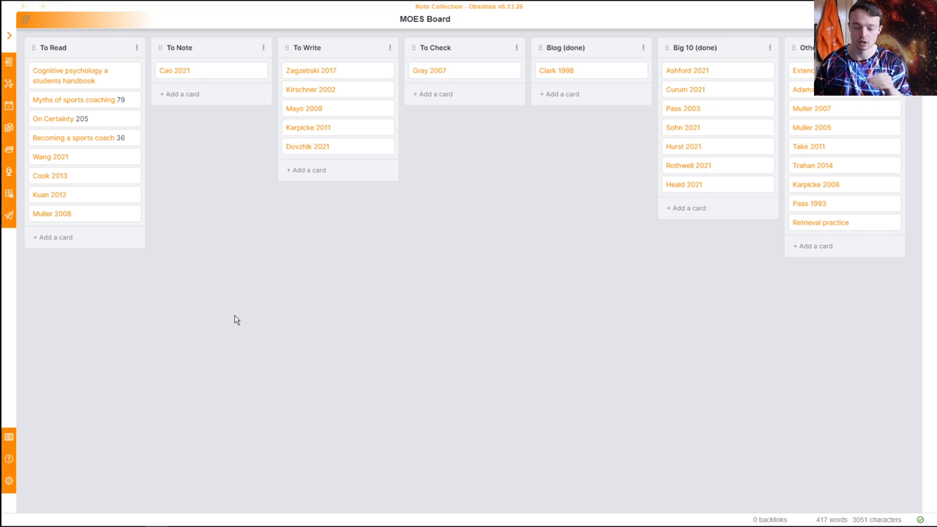
# Load the Home workspace, list the notes tagged paper/to-check, and open the Modulation of Emotional Appraisal note
pyautogui.hotkey('ctrl', 'o')
pyautogui.write('h')
pyautogui.press('Return')
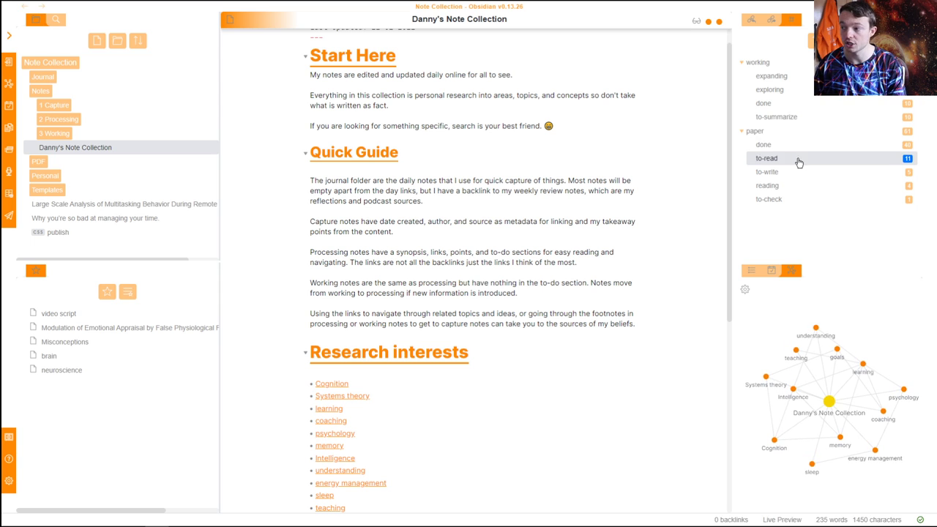
pyautogui.click(794, 201)
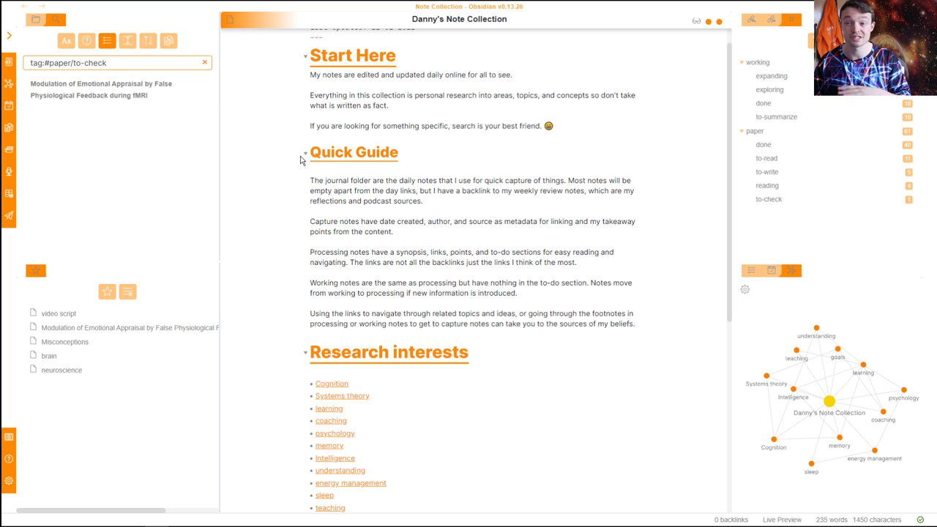
pyautogui.click(121, 99)
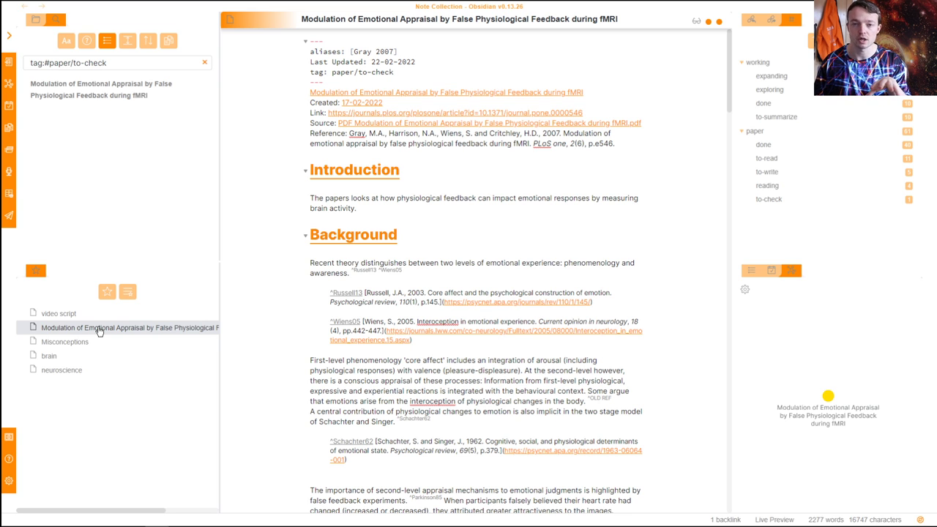
pyautogui.click(436, 257)
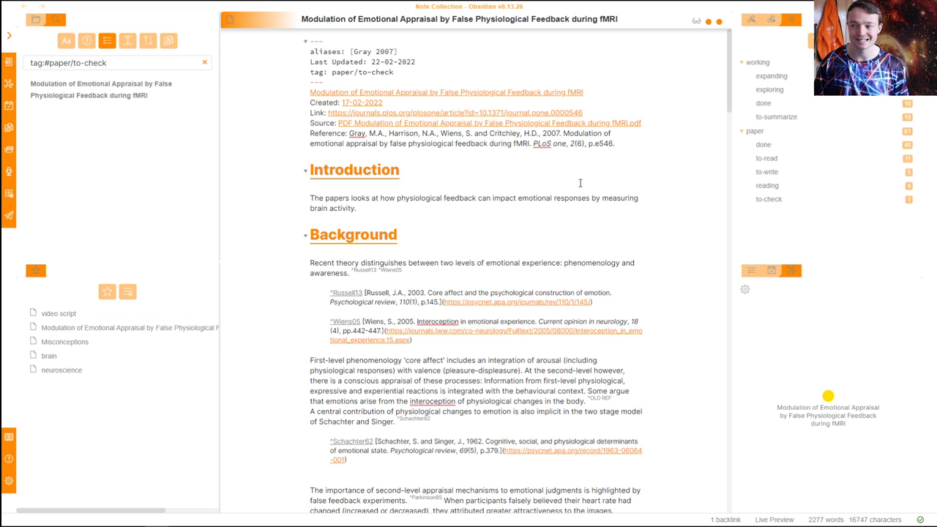
# List the notes tagged paper/to-write and open them in turn, from Cognitive load theory implications to What is Knowledge
pyautogui.click(767, 172)
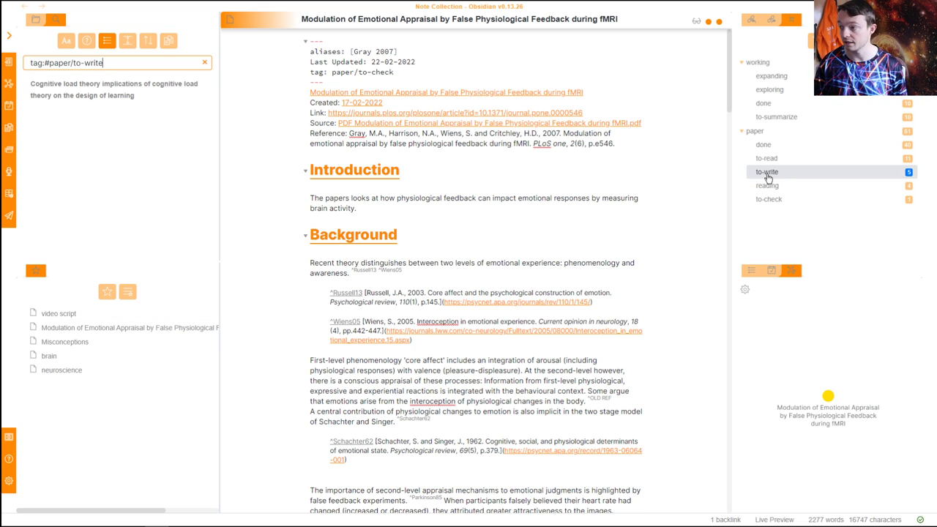
pyautogui.click(104, 93)
pyautogui.click(117, 124)
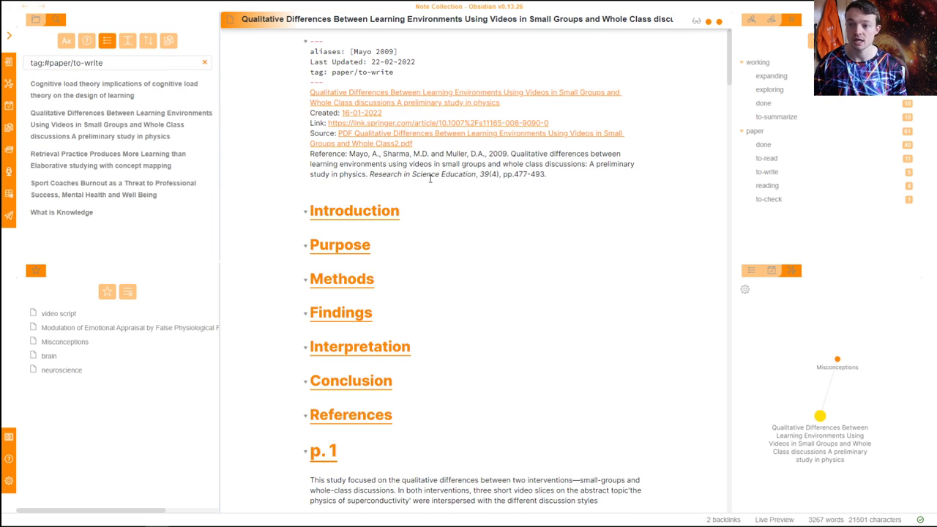
pyautogui.scroll(-5, 372, 447)
pyautogui.click(131, 162)
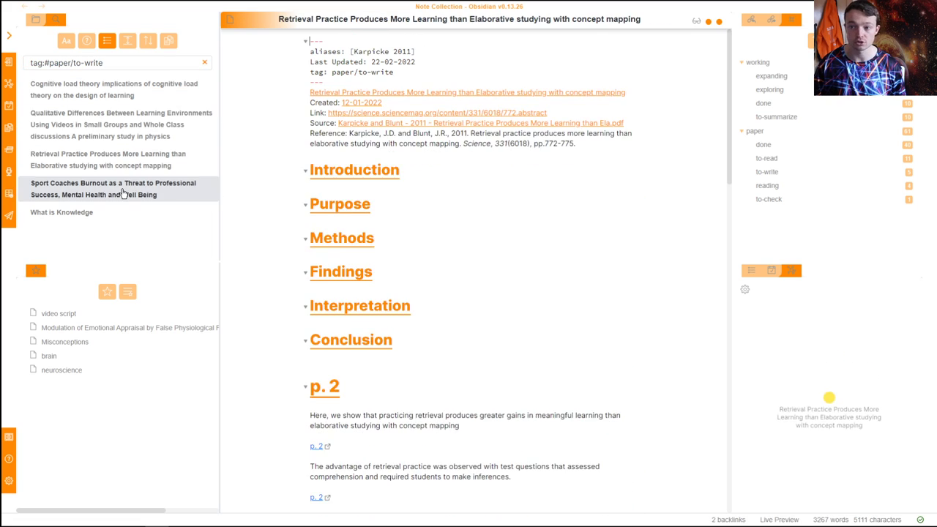
pyautogui.click(106, 192)
pyautogui.click(98, 214)
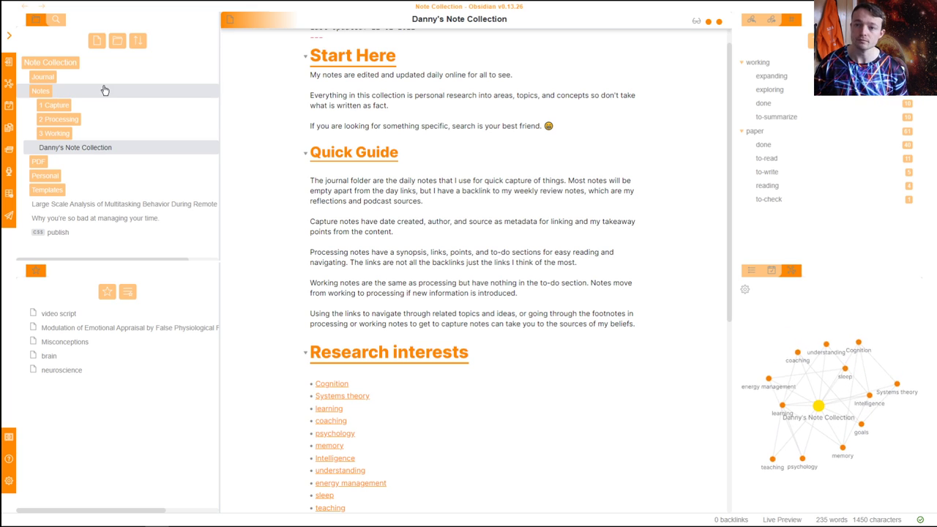
# Collapse the Notes folder and load the Home workspace
pyautogui.click(105, 90)
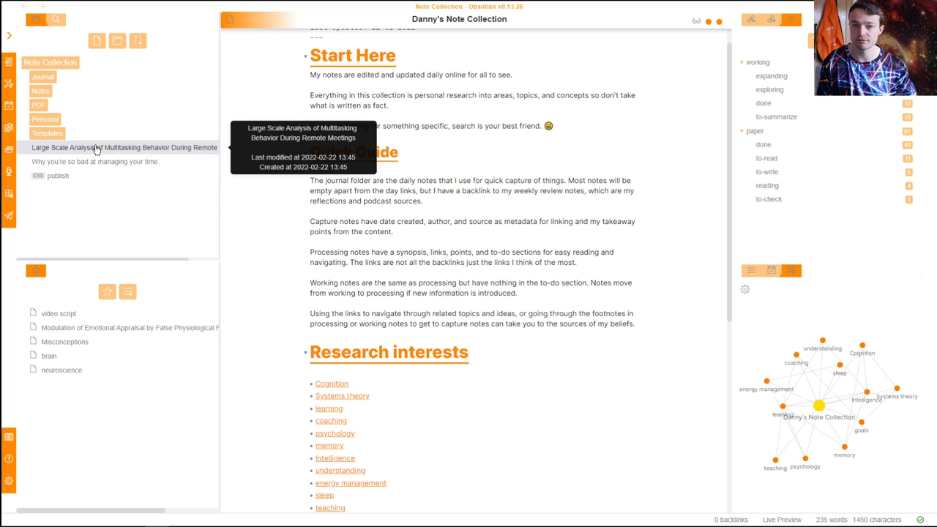
pyautogui.hotkey('ctrl', 'shift', 'w')
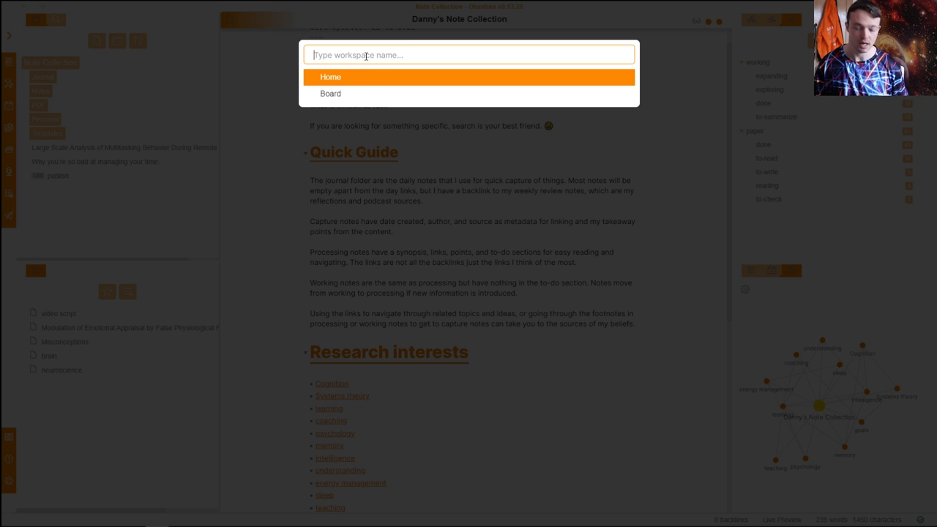
pyautogui.write('h')
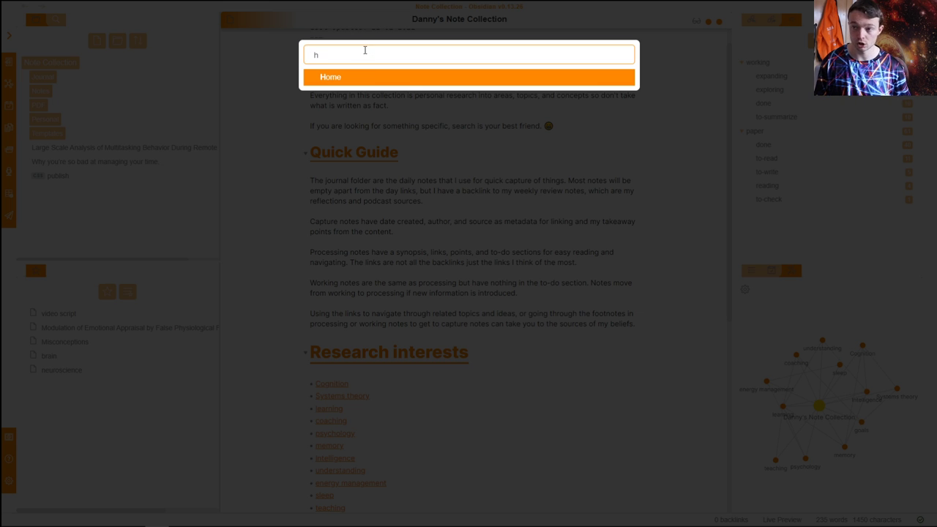
pyautogui.press('Return')
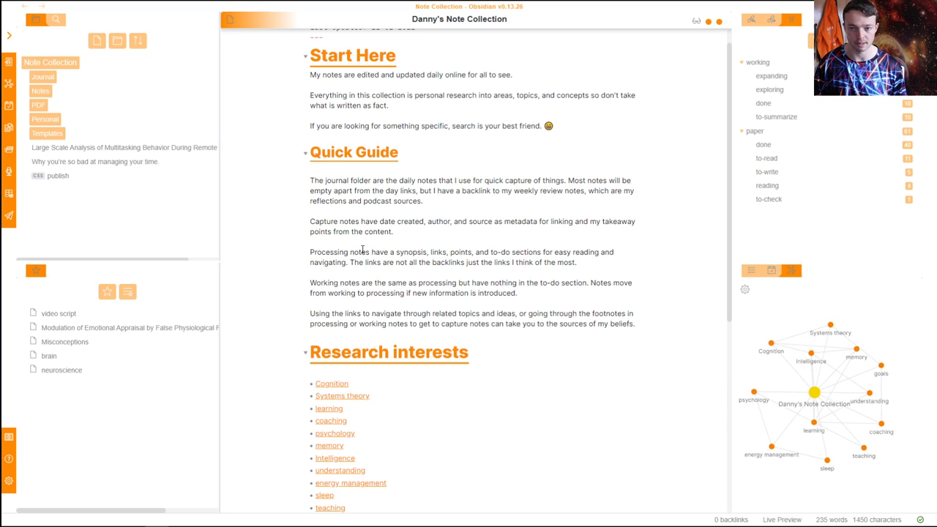
# Review the hiob Obsidian 2022 outline in the starred video script note, and check the PDF folder's subfolders
pyautogui.click(51, 316)
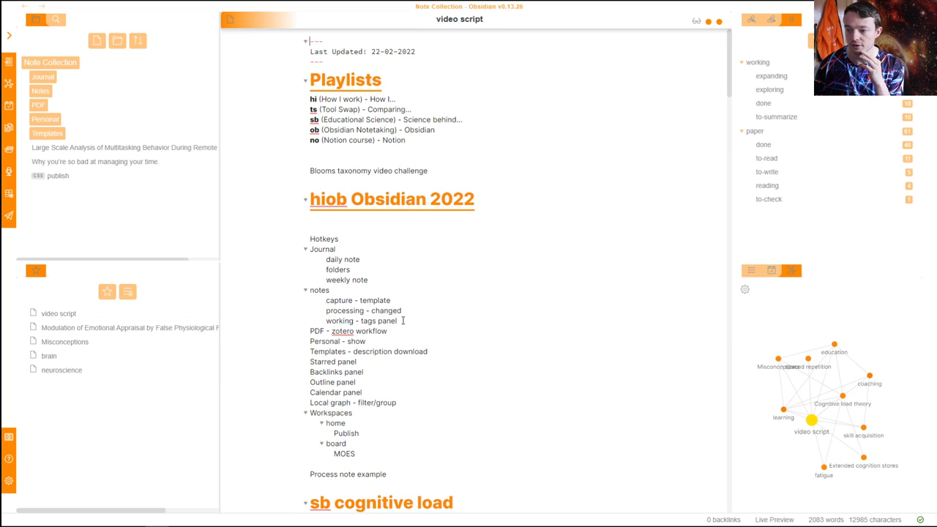
pyautogui.scroll(-1, 373, 271)
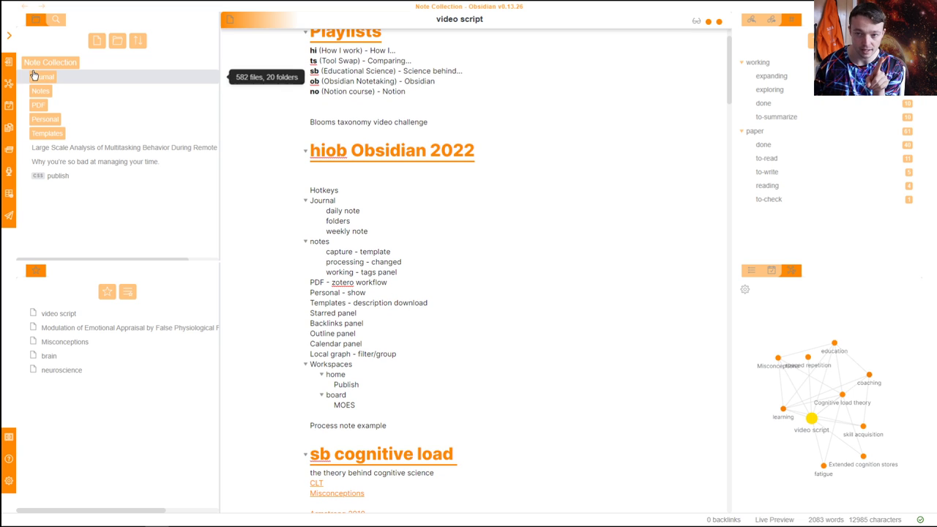
pyautogui.click(60, 107)
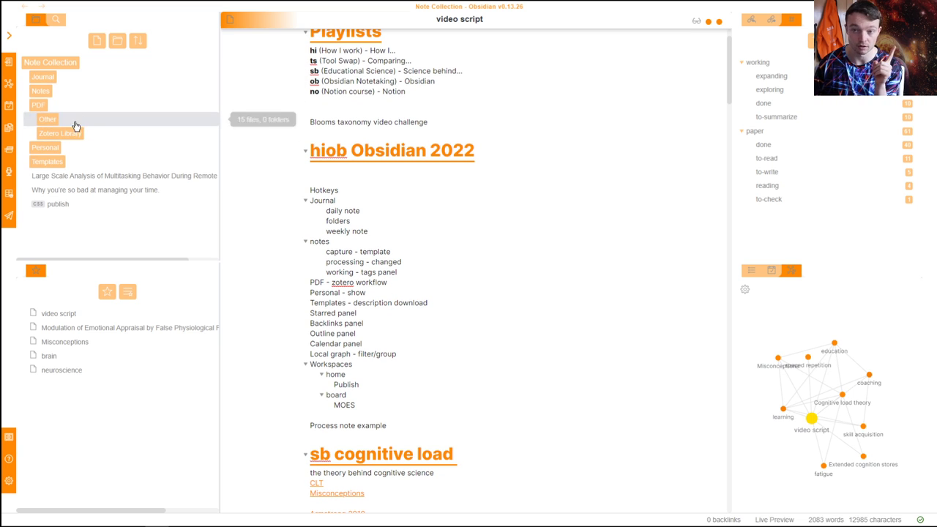
pyautogui.click(55, 107)
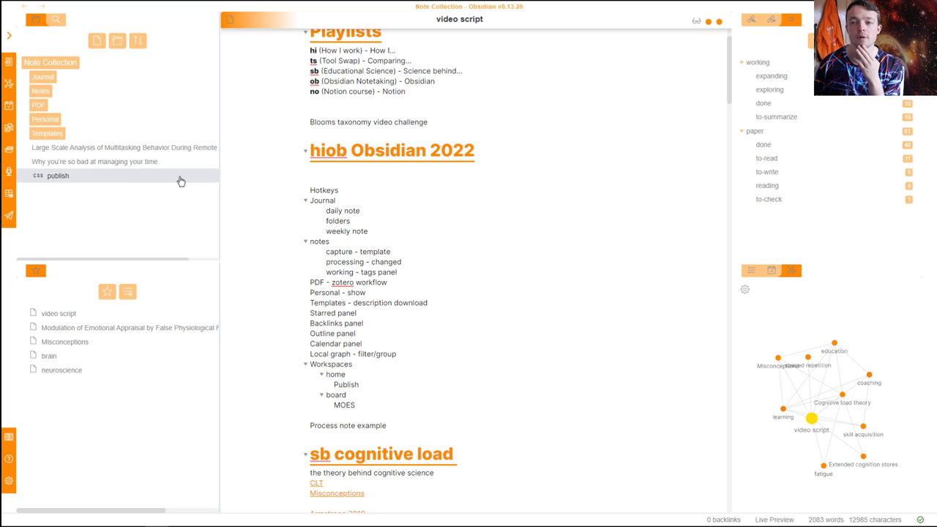
# Open the Large Scale Analysis of Multitasking note, and switch to Zotero to view the same paper's details and extracted p. 1 note
pyautogui.click(105, 150)
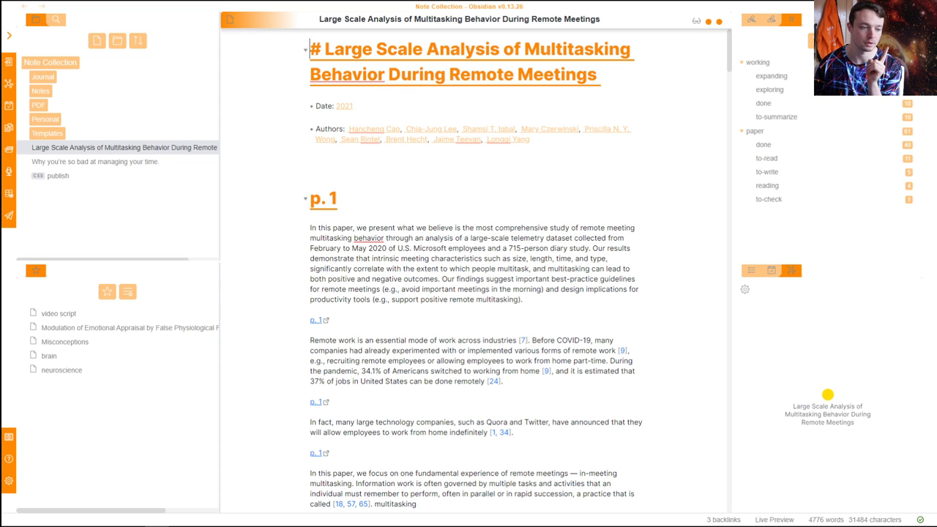
pyautogui.hotkey('alt', 'Tab')
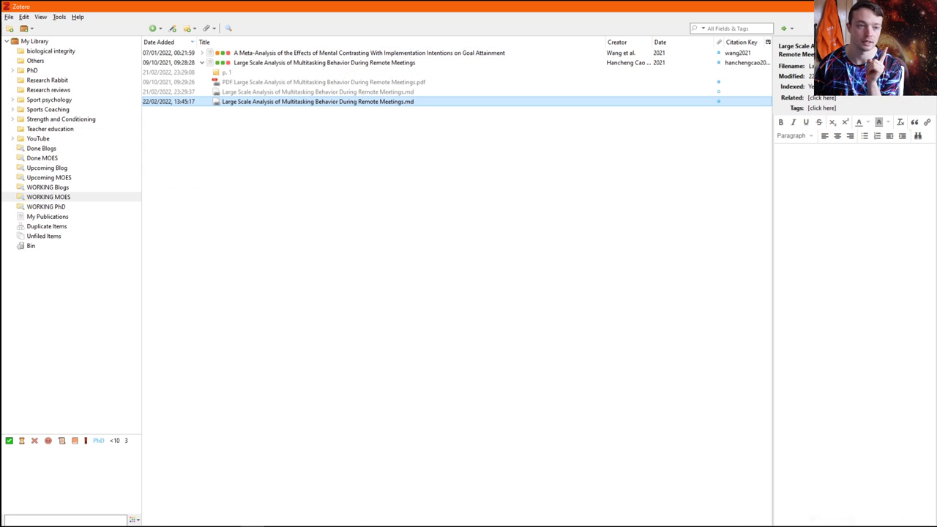
pyautogui.click(262, 63)
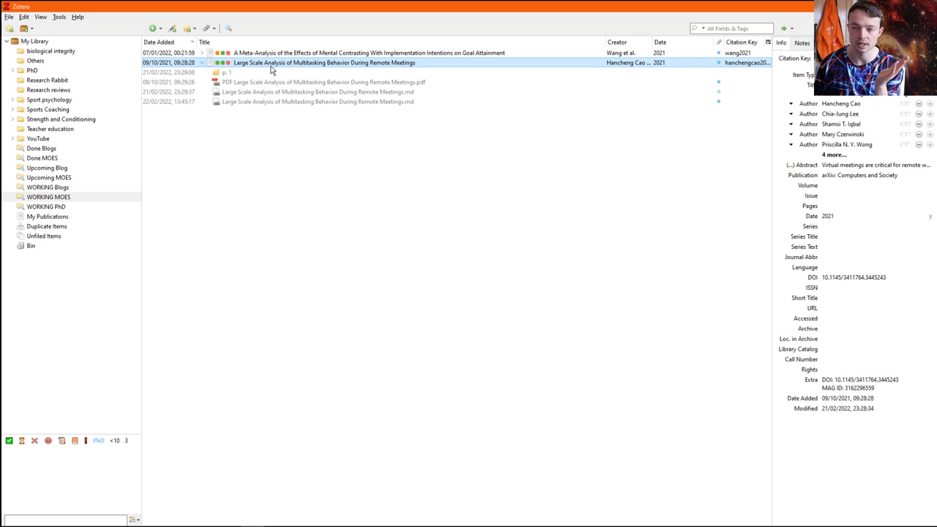
pyautogui.click(265, 74)
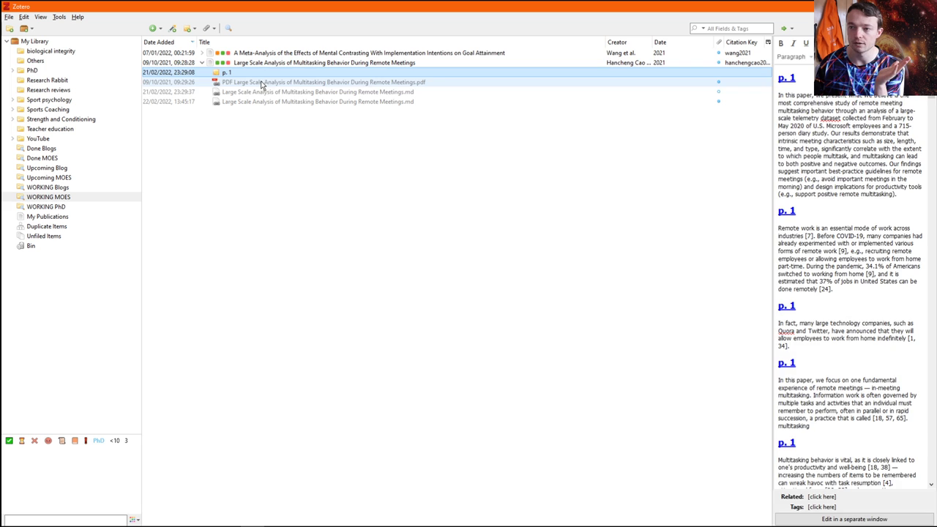
pyautogui.click(265, 82)
pyautogui.click(265, 73)
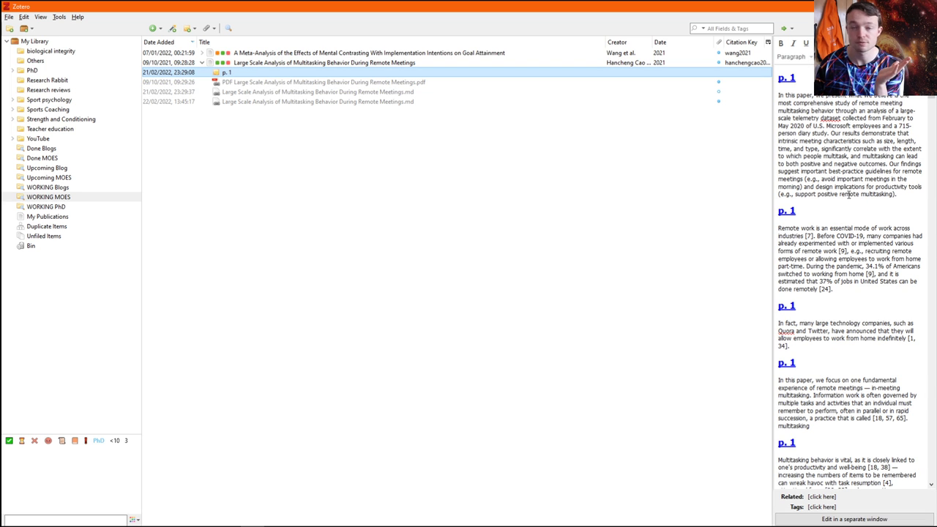
# View the Large Scale Analysis paper's highlighted PDF, close it, and open its Markdown attachment dated 21/02/2022 in Obsidian
pyautogui.doubleClick(280, 63)
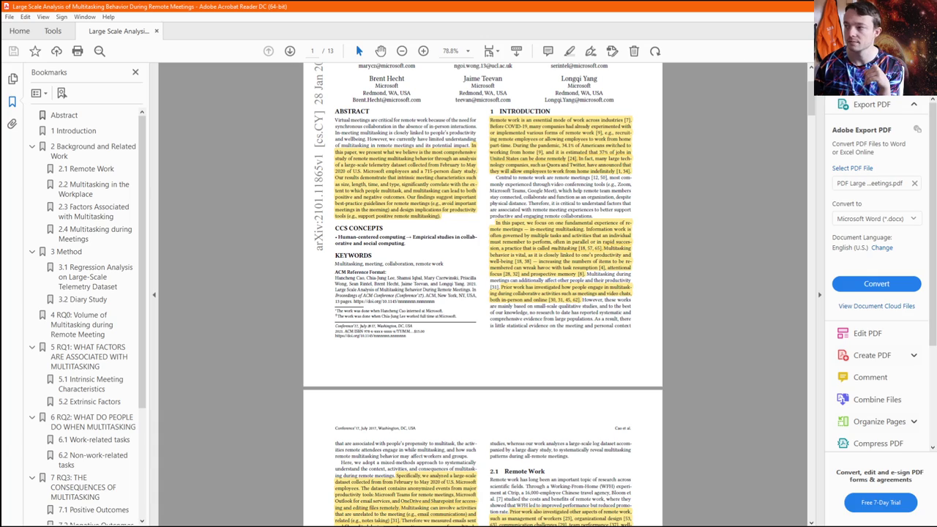
pyautogui.hotkey('alt', 'F4')
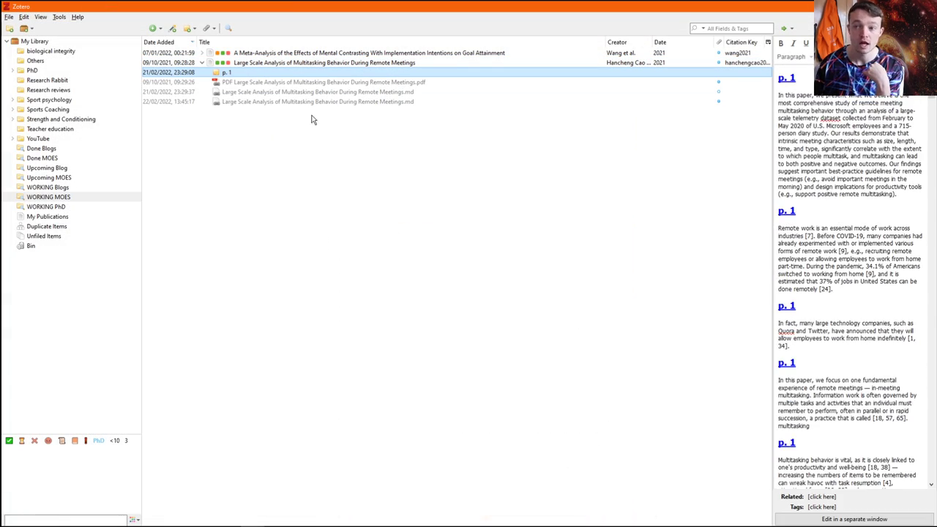
pyautogui.click(245, 94)
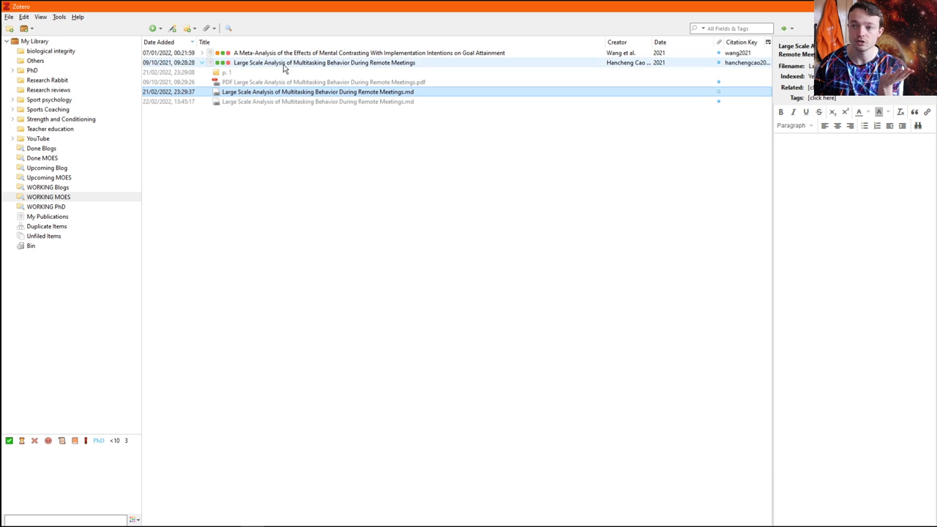
pyautogui.doubleClick(384, 95)
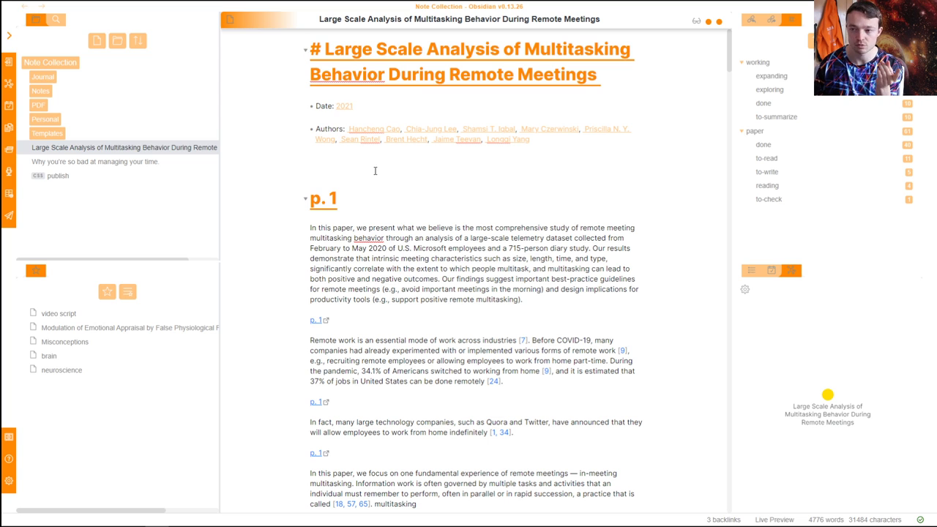
# Show the paper note's backlinks and open the same-titled note from its unlinked mentions in a split pane
pyautogui.click(375, 171)
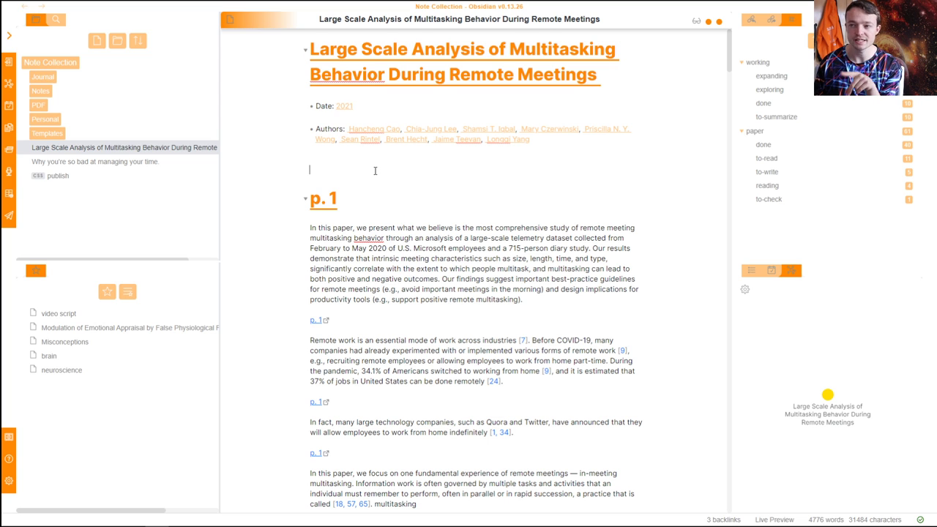
pyautogui.click(751, 20)
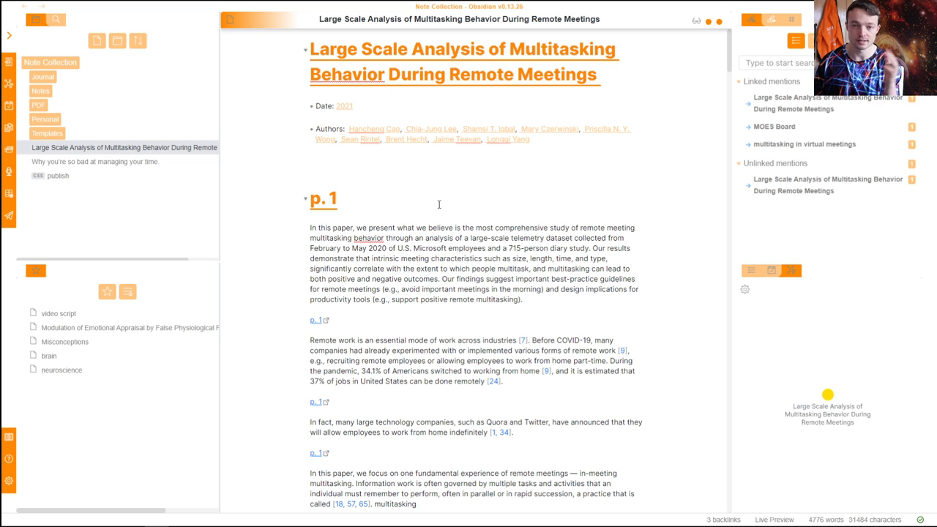
pyautogui.keyDown('ctrl'); pyautogui.click(805, 190); pyautogui.keyUp('ctrl')
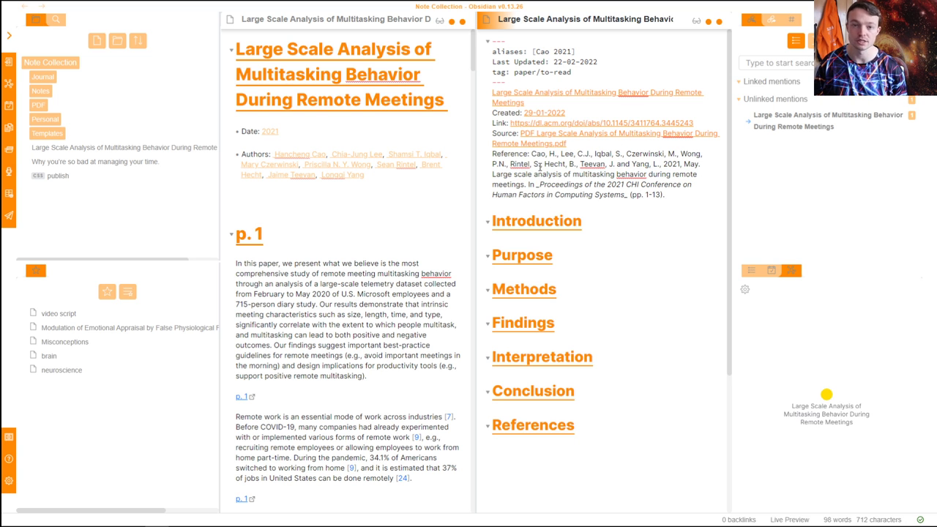
# Load the Board workspace and preview the notes behind the Kirschner 2002 and Wang 2021 cards
pyautogui.hotkey('ctrl', 'alt', 'w')
pyautogui.press('Down')
pyautogui.press('Return')
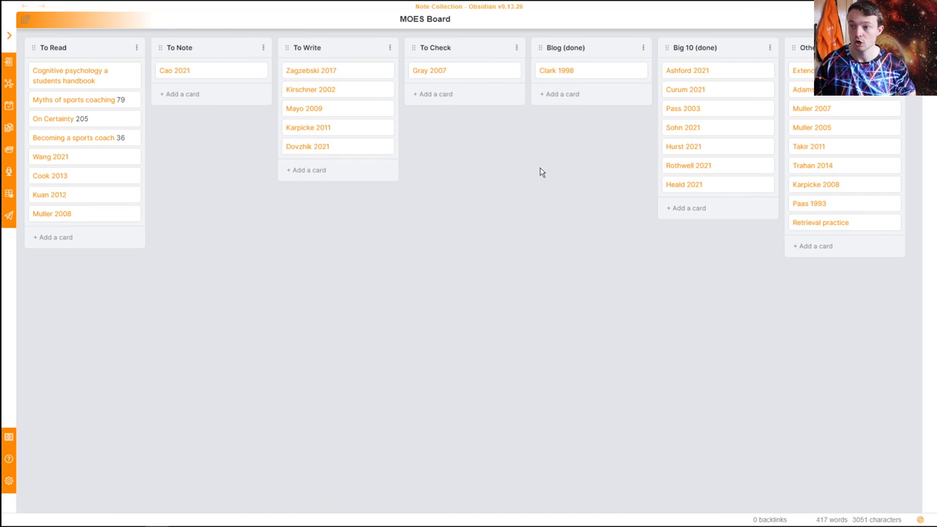
pyautogui.moveTo(295, 92)
pyautogui.scroll(-10, 389, 238)
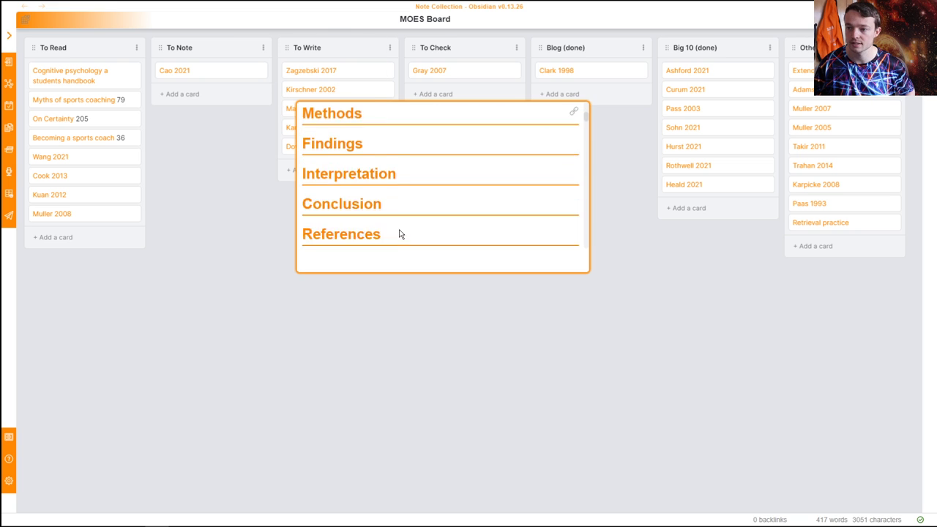
pyautogui.moveTo(51, 156)
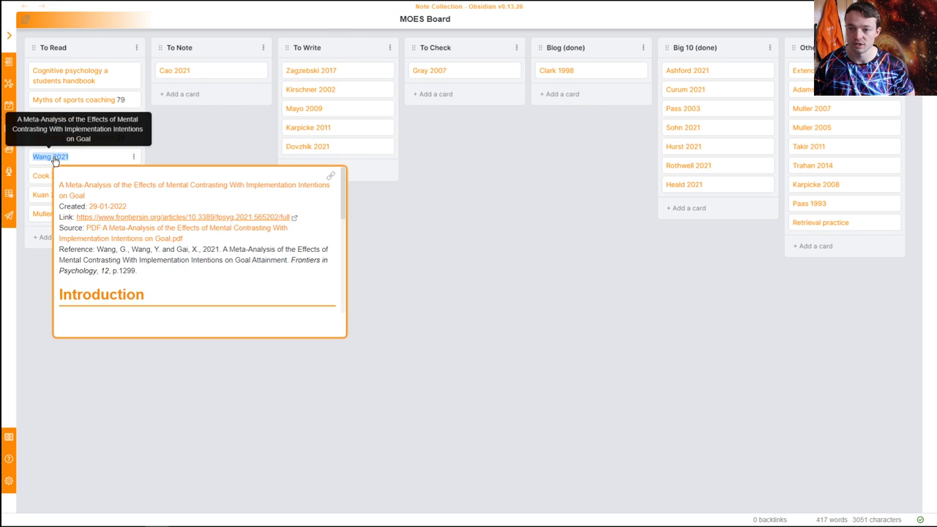
pyautogui.scroll(-5, 134, 260)
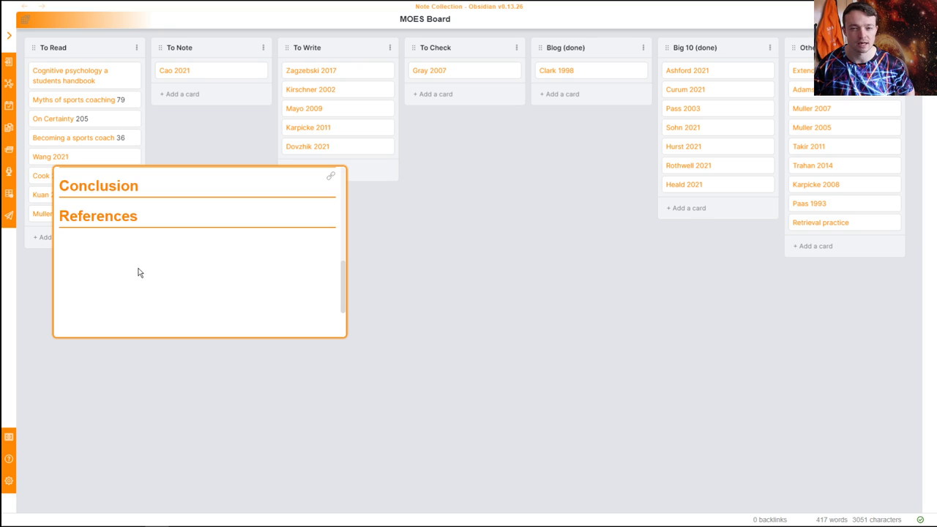
pyautogui.scroll(6, 149, 276)
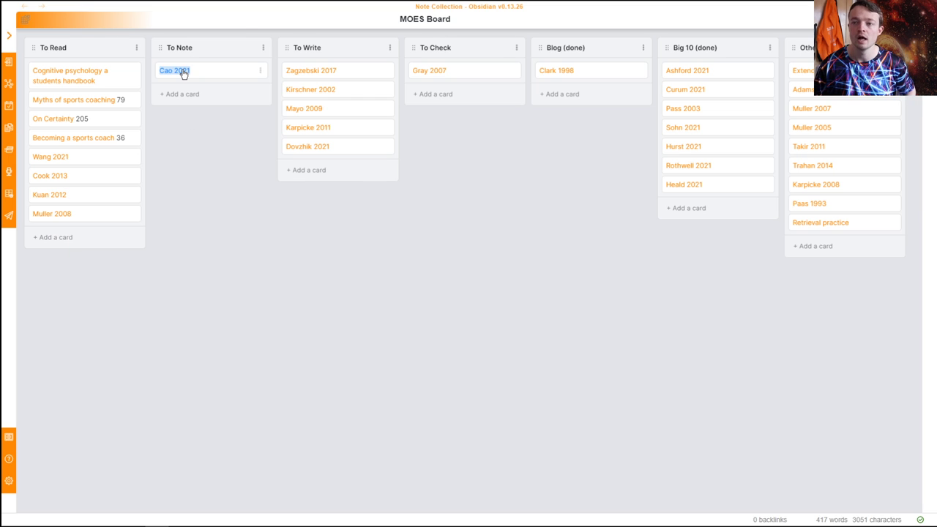
# Open the note behind the Cao 2021 card in the To Note column and reveal the file explorer
pyautogui.click(183, 74)
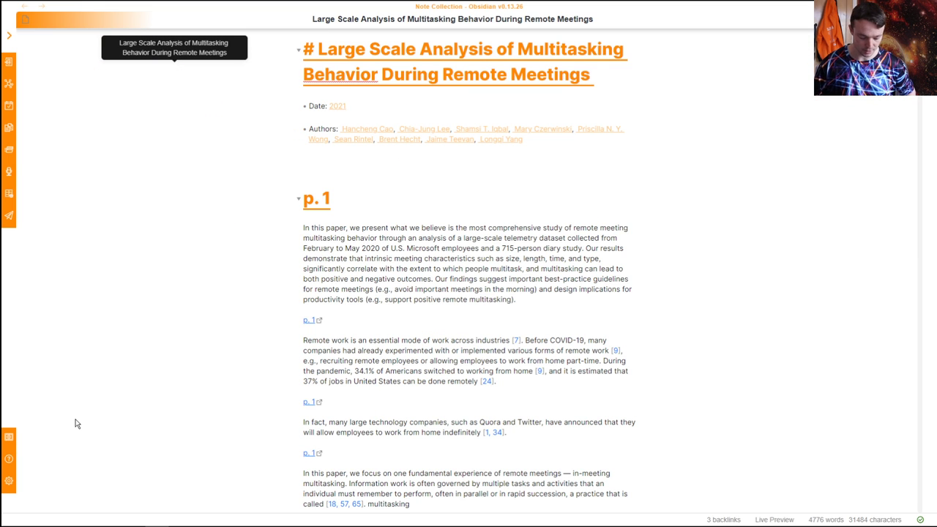
pyautogui.hotkey('ctrl', '\\')
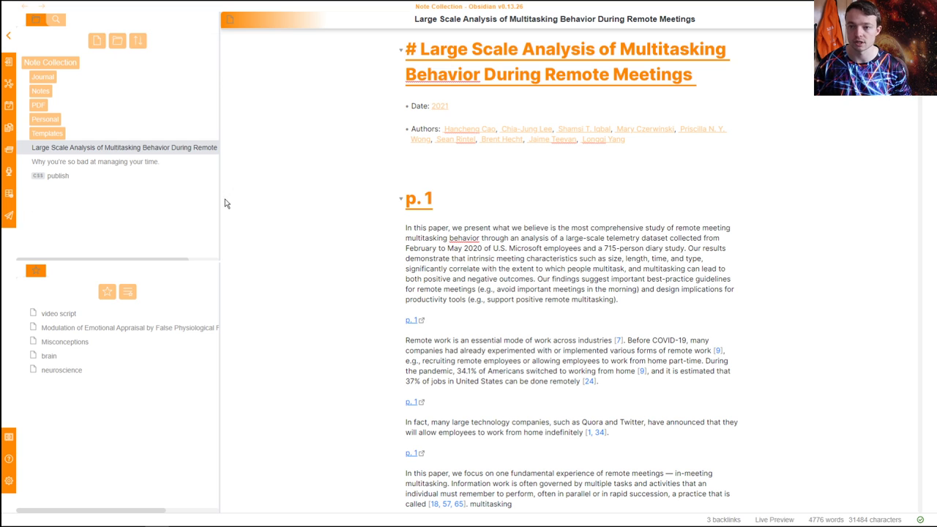
# Open the same-titled paper note from the unlinked mentions in a split pane beside the extracted annotations
pyautogui.click(558, 194)
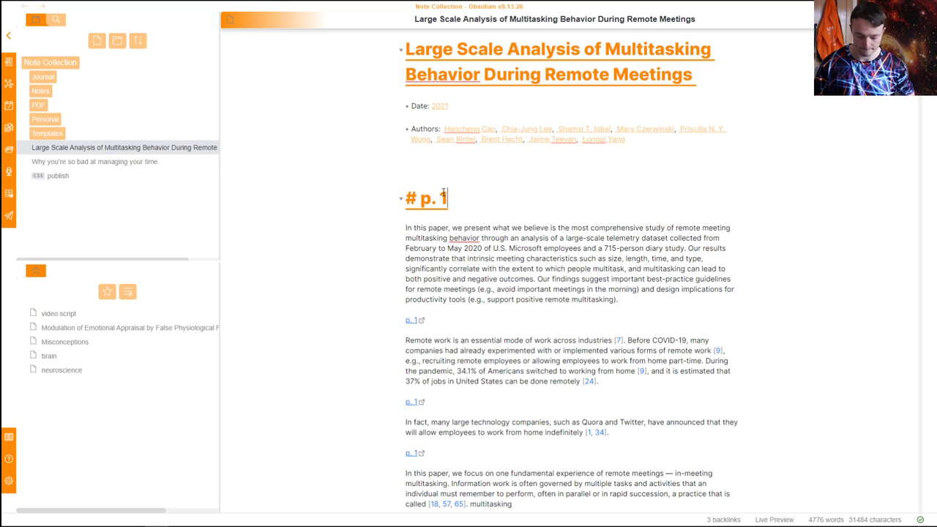
pyautogui.hotkey('ctrl', 'shift', '\\')
pyautogui.keyDown('ctrl'); pyautogui.click(791, 183); pyautogui.keyUp('ctrl')
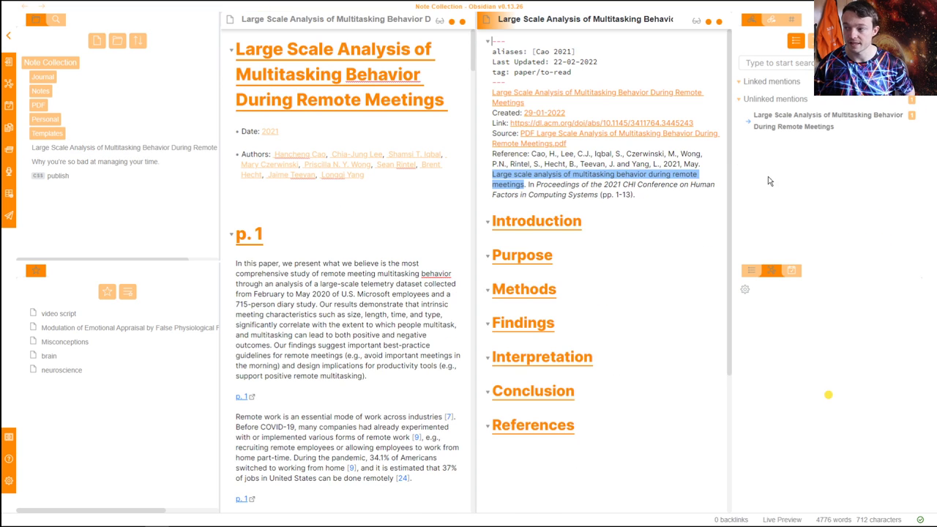
pyautogui.click(573, 174)
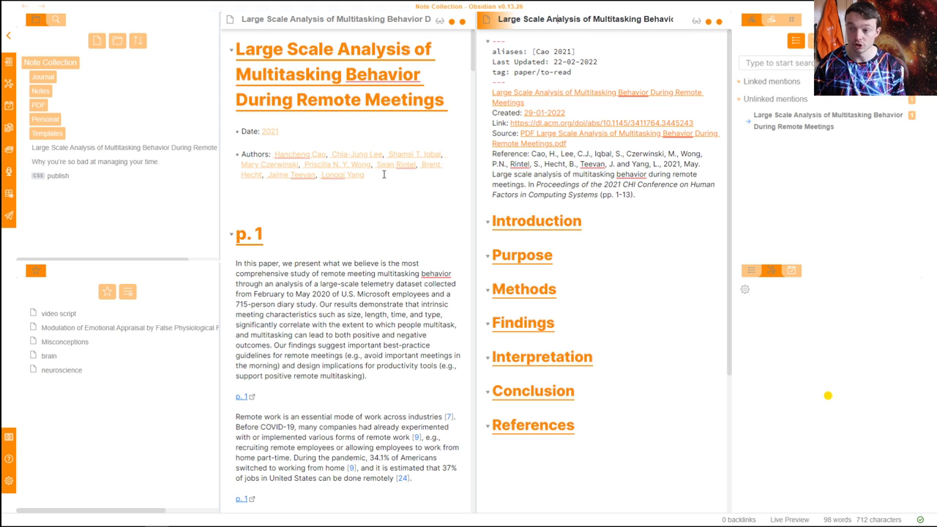
# Delete the title, date and authors block above the p. 1 heading in the extracted annotations file
pyautogui.moveTo(364, 176); pyautogui.dragTo(236, 41)
pyautogui.press('BackSpace')
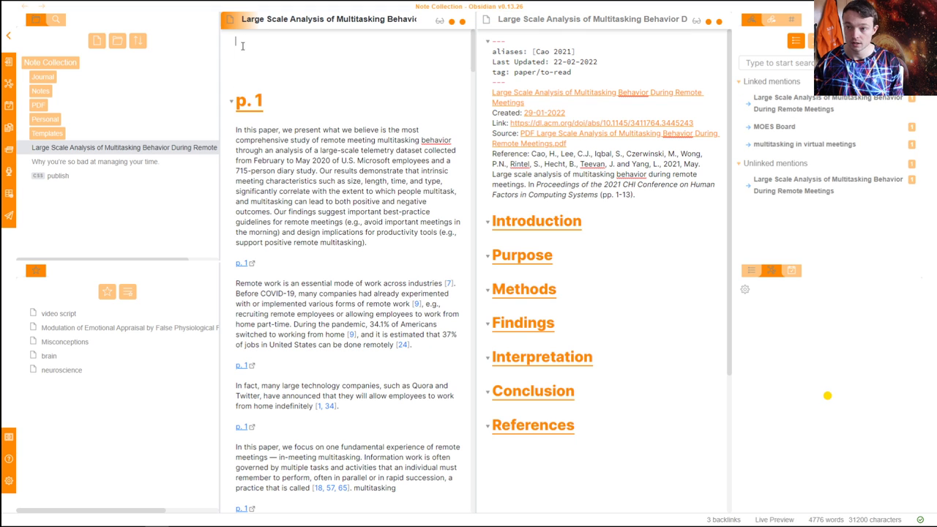
pyautogui.press('Delete')
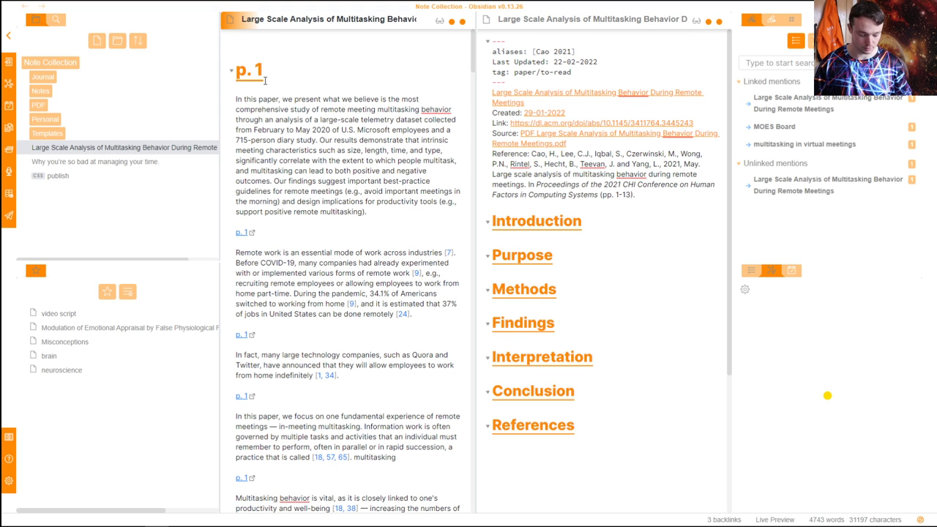
# Copy all the extracted annotations to the end of the paper note, below the References heading
pyautogui.hotkey('ctrl', 'a')
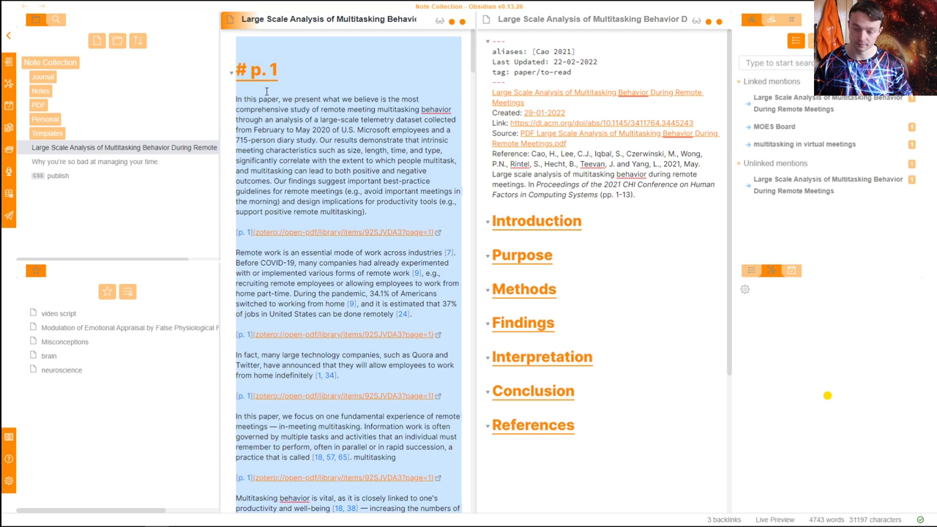
pyautogui.click(527, 451)
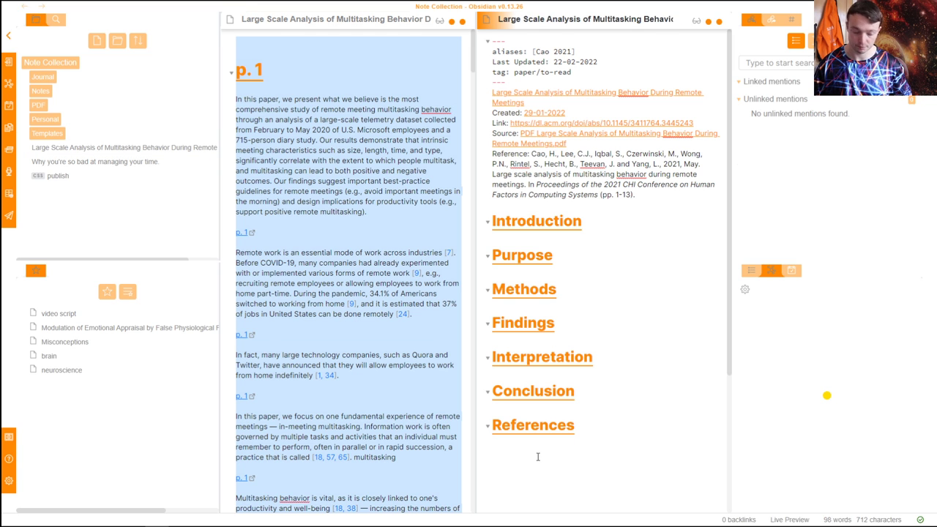
pyautogui.hotkey('ctrl', 'v')
# Delete the extracted annotations file and close its empty pane
pyautogui.click(354, 231)
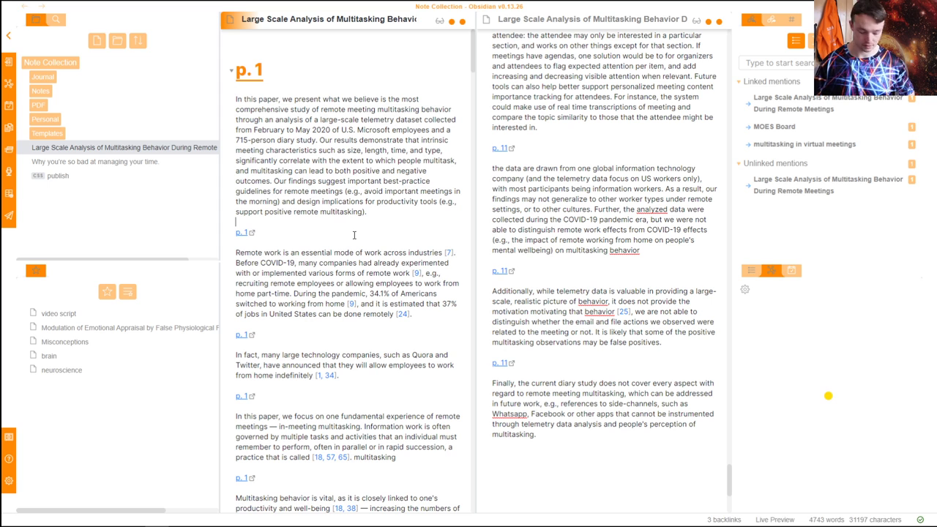
pyautogui.hotkey('ctrl', 'Delete')
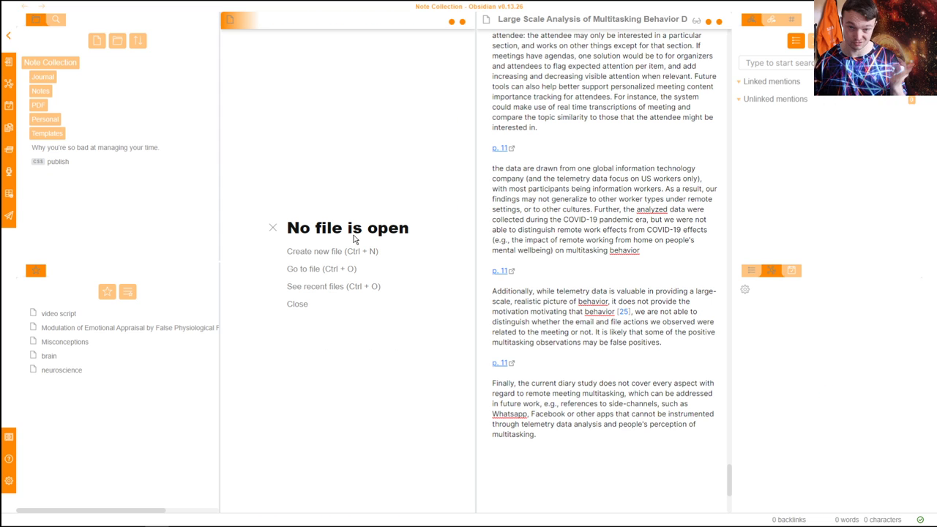
pyautogui.hotkey('ctrl', 'w')
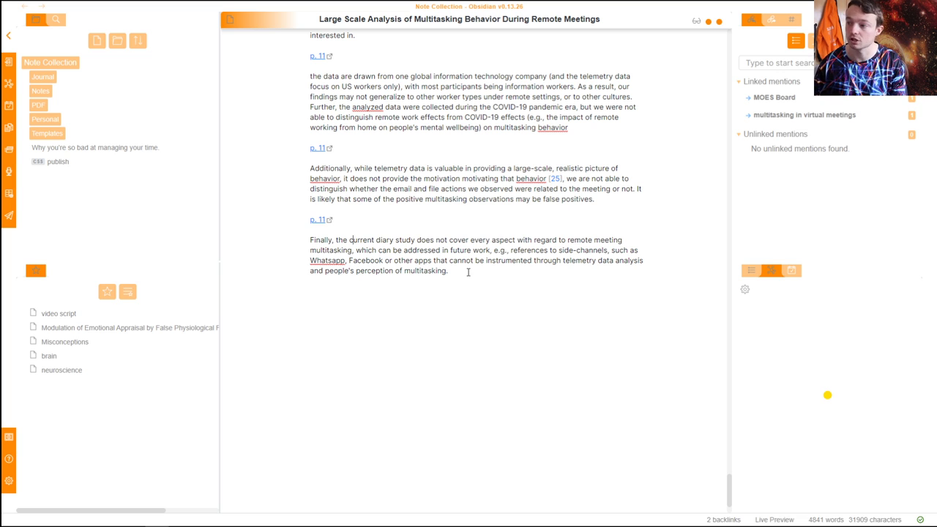
# Show the paper note's outline and jump to the Introduction heading
pyautogui.click(752, 270)
pyautogui.click(765, 294)
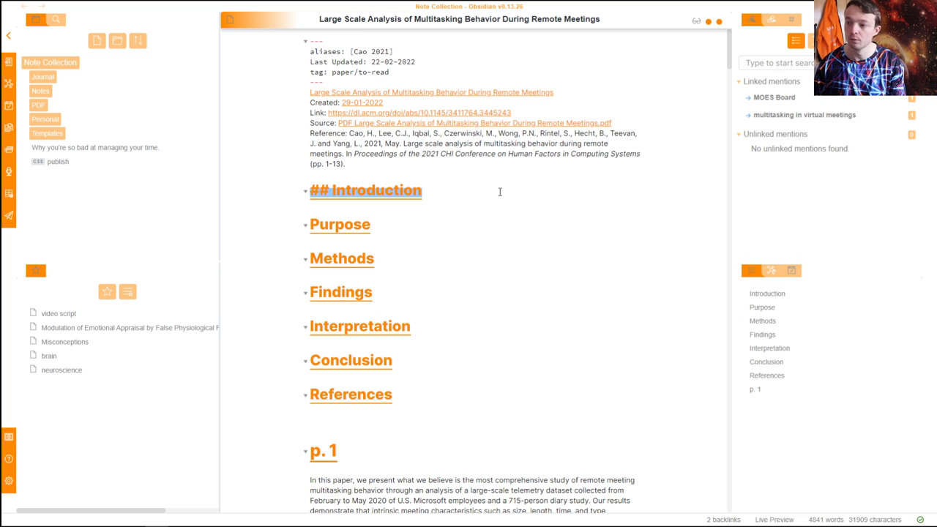
pyautogui.click(426, 164)
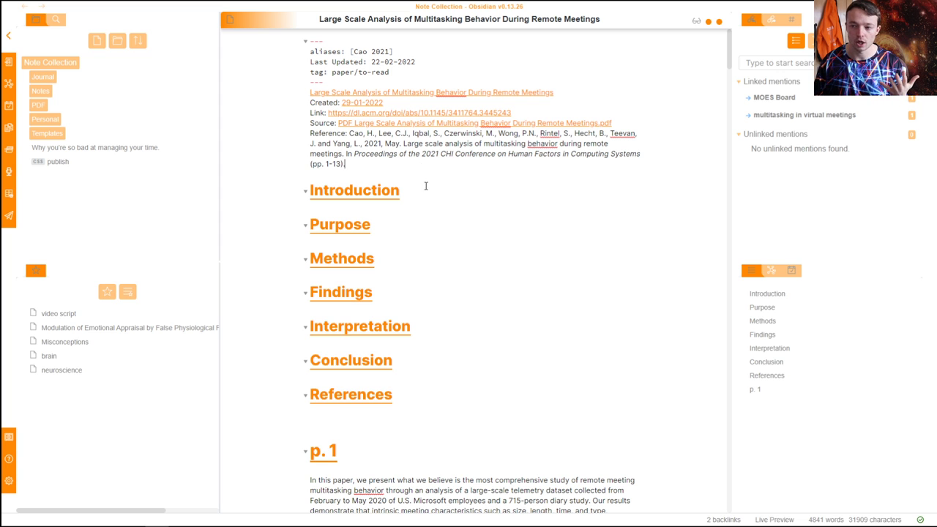
# Load the Board workspace and open the note behind the Cao 2021 card in the To Note column
pyautogui.hotkey('ctrl', 'o')
pyautogui.write('moes')
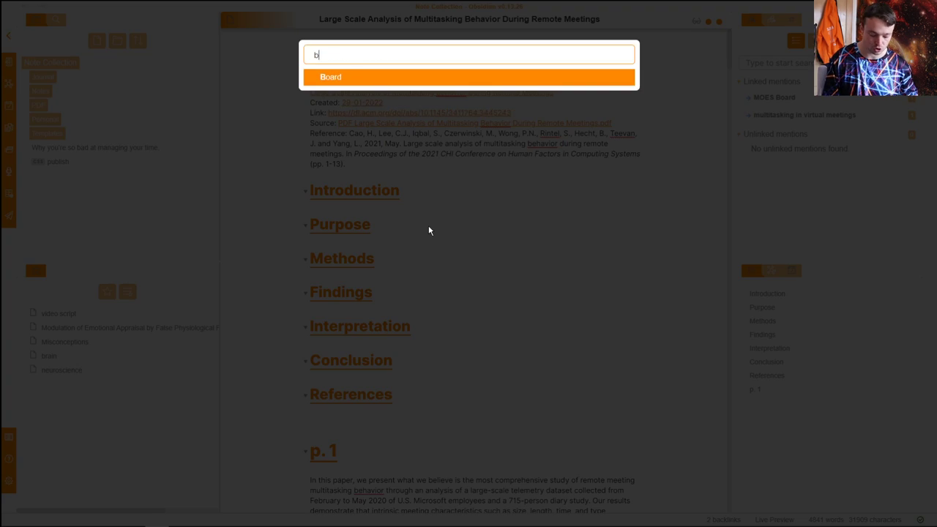
pyautogui.press('Return')
pyautogui.click(176, 70)
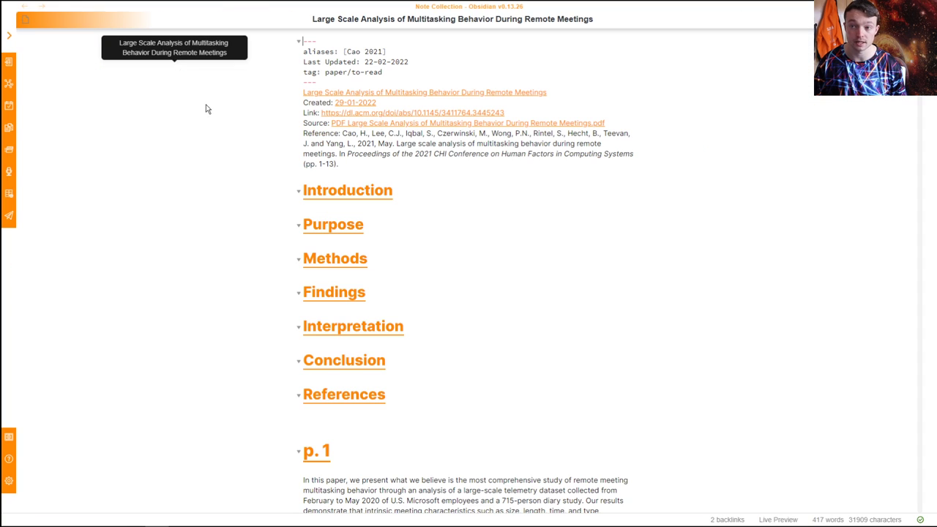
# Load the Home workspace and list the notes tagged paper/to-check, followed by those tagged paper/to-write
pyautogui.hotkey('ctrl', 'shift', 'w')
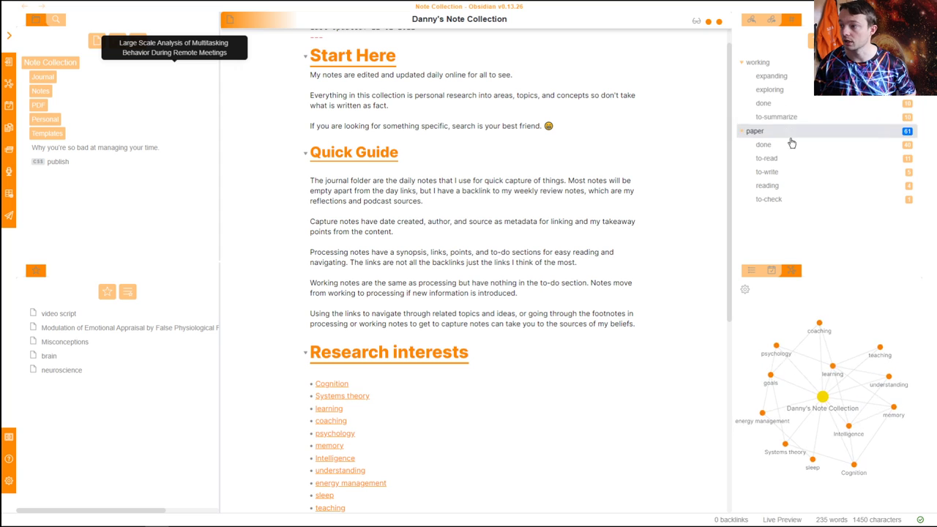
pyautogui.click(793, 199)
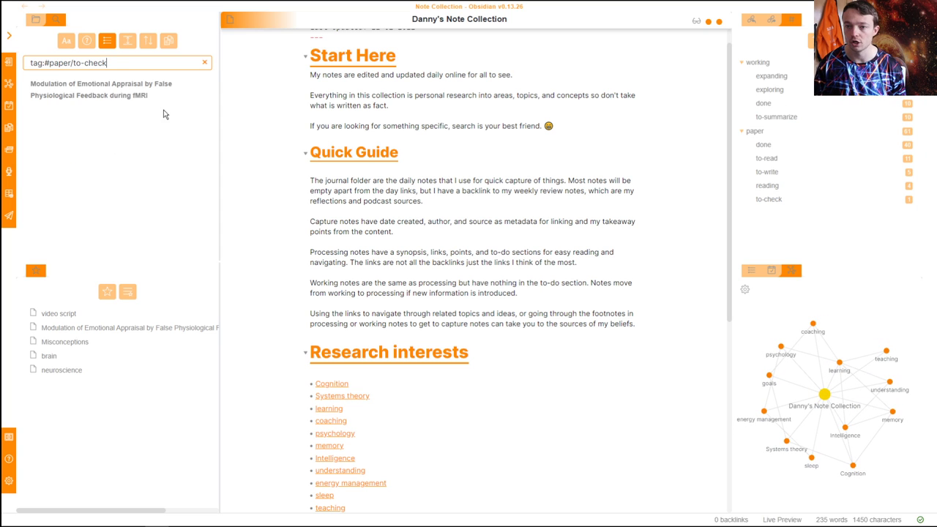
pyautogui.click(773, 173)
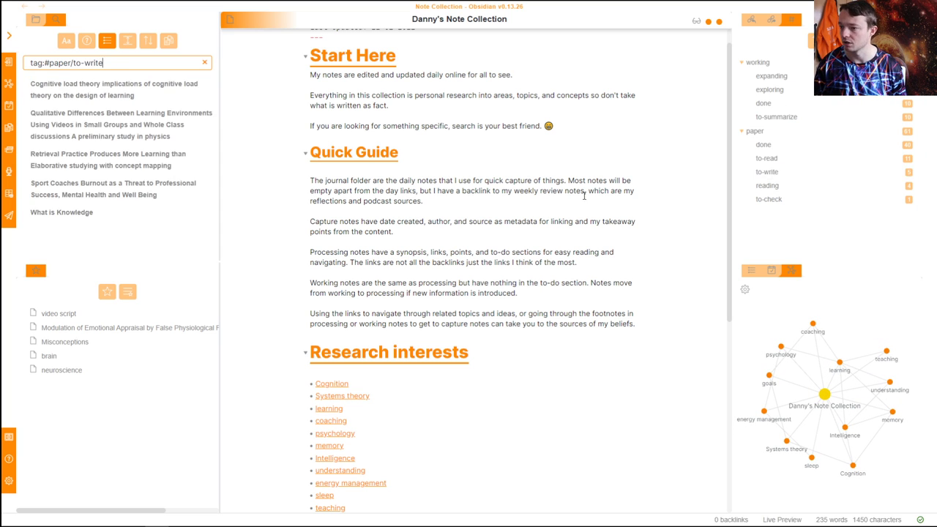
pyautogui.scroll(1, 465, 194)
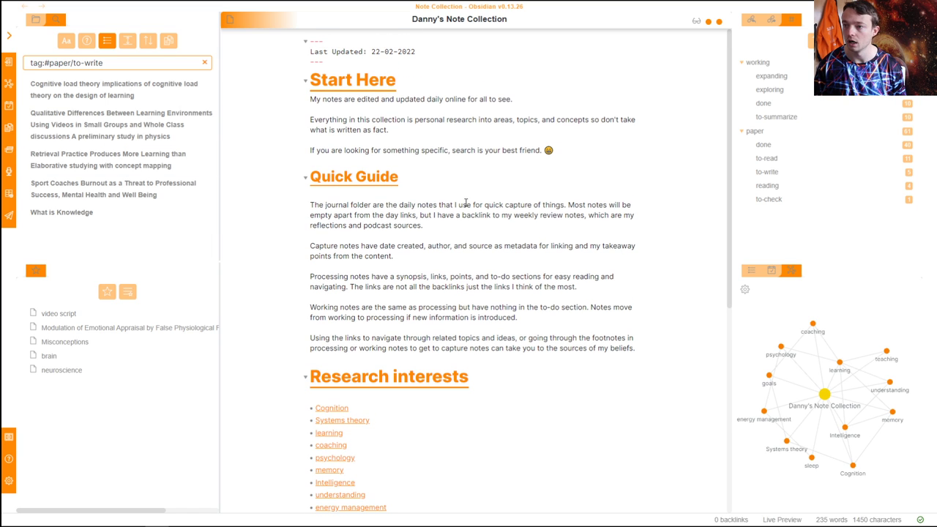
# List the notes tagged paper/to-check again and open Modulation of Emotional Appraisal by False Physiological Feedback during fMRI
pyautogui.click(769, 199)
pyautogui.click(103, 89)
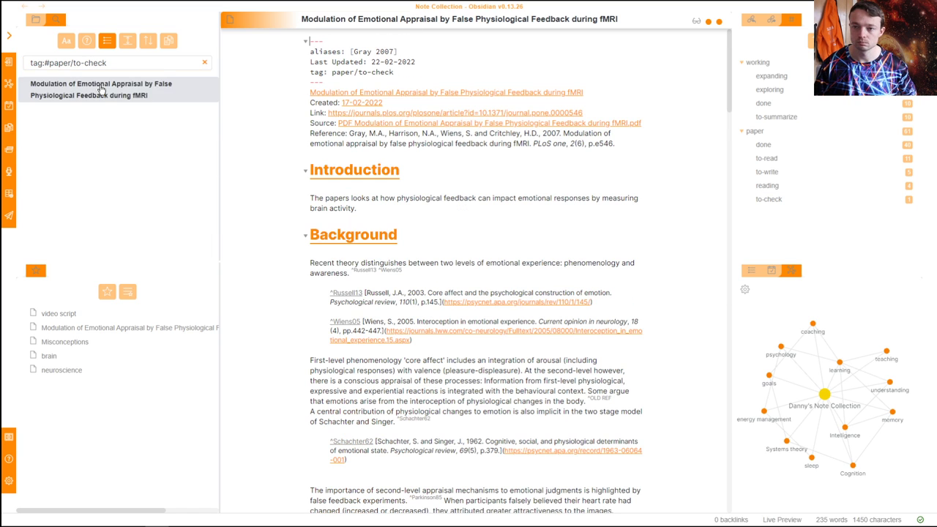
pyautogui.click(434, 217)
# Switch to the Board workspace and back to Home, and list the notes tagged paper/to-check
pyautogui.hotkey('ctrl', 'o')
pyautogui.write('moes')
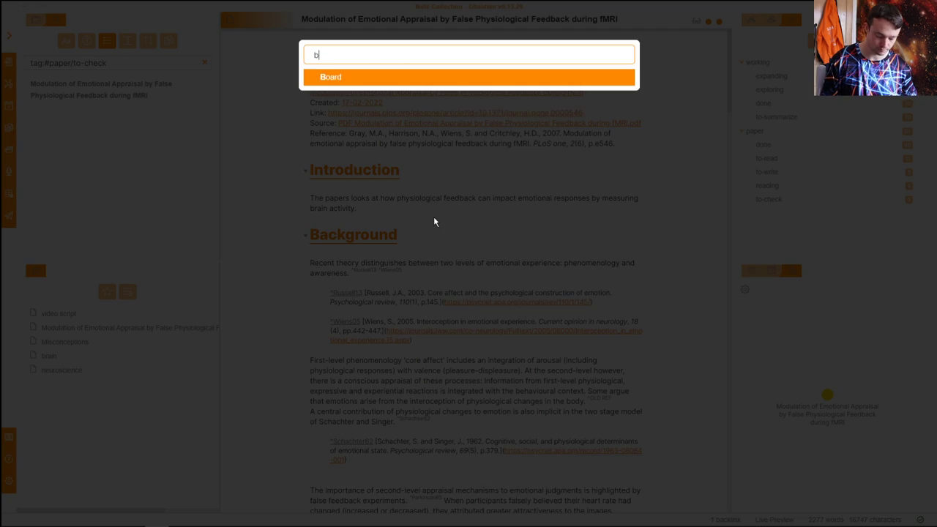
pyautogui.press('Return')
pyautogui.hotkey('ctrl', 'alt', 'w')
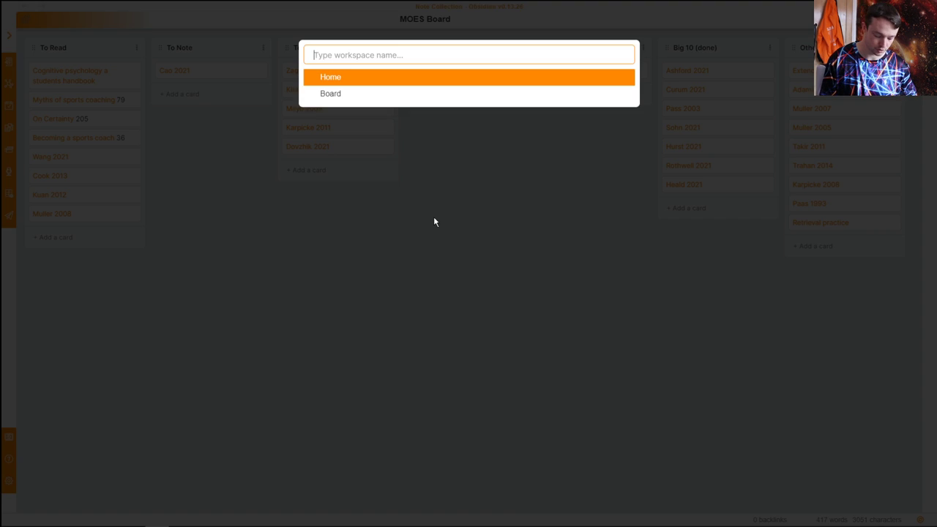
pyautogui.press('Return')
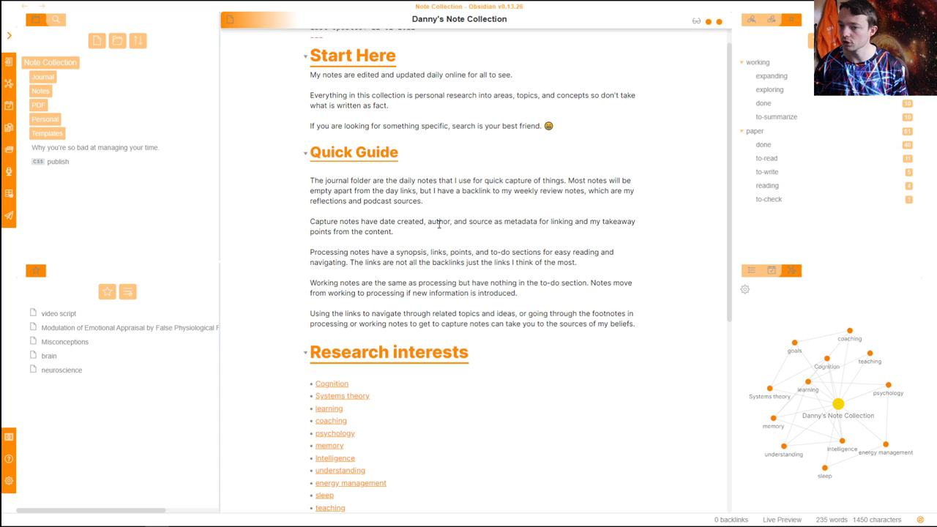
pyautogui.click(792, 202)
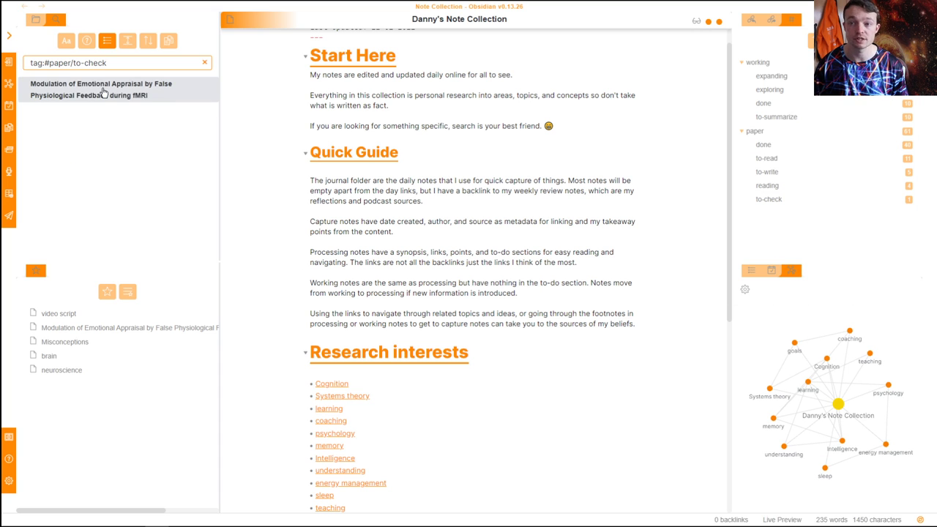
# Return to the Board workspace and open the Cao 2021 card's note for editing
pyautogui.hotkey('ctrl', 'alt', 'w')
pyautogui.write('b')
pyautogui.press('Return')
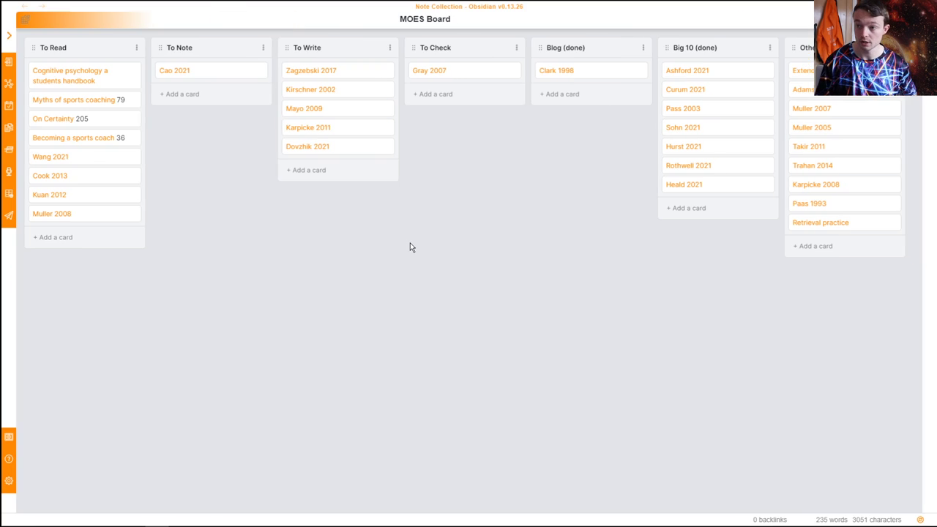
pyautogui.click(182, 73)
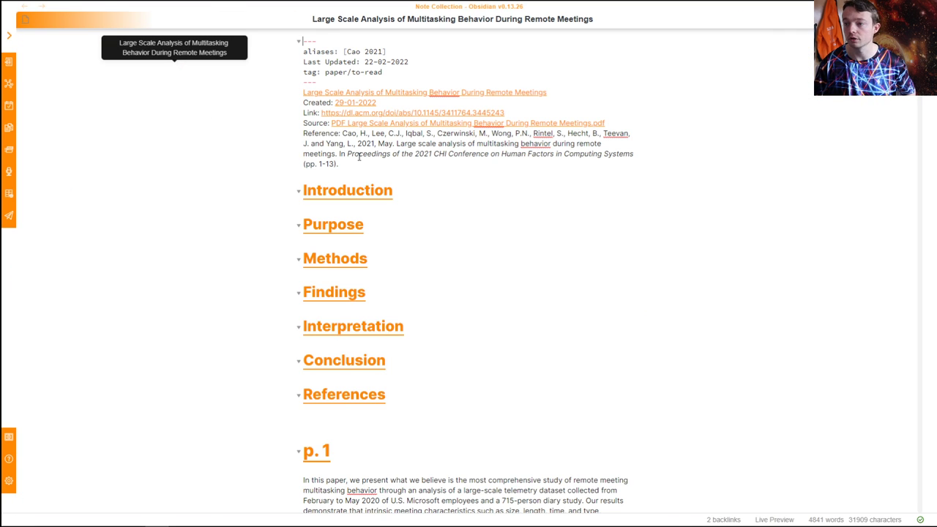
# Change the tag in the Cao 2021 note's front matter to paper/to-note
pyautogui.click(391, 72)
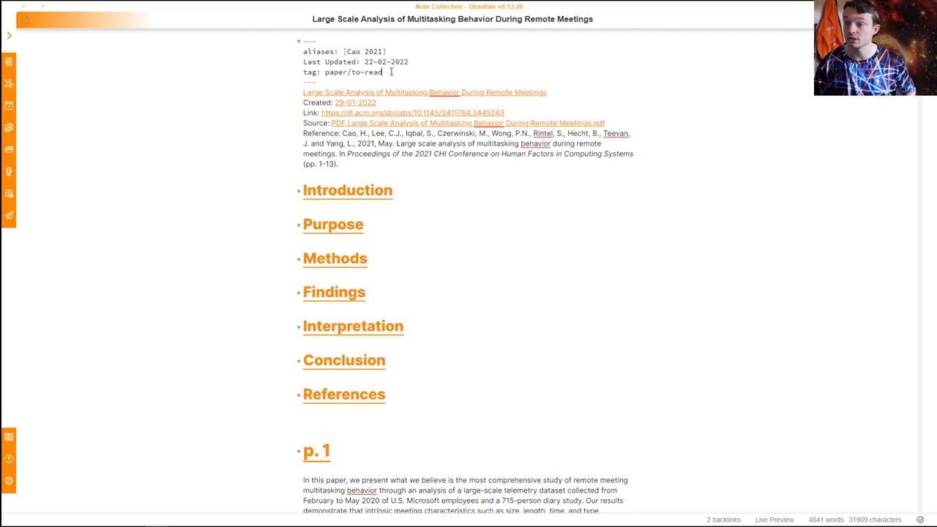
pyautogui.press('BackSpace')
pyautogui.press('BackSpace')
pyautogui.press('BackSpace')
pyautogui.press('BackSpace')
pyautogui.write('no')
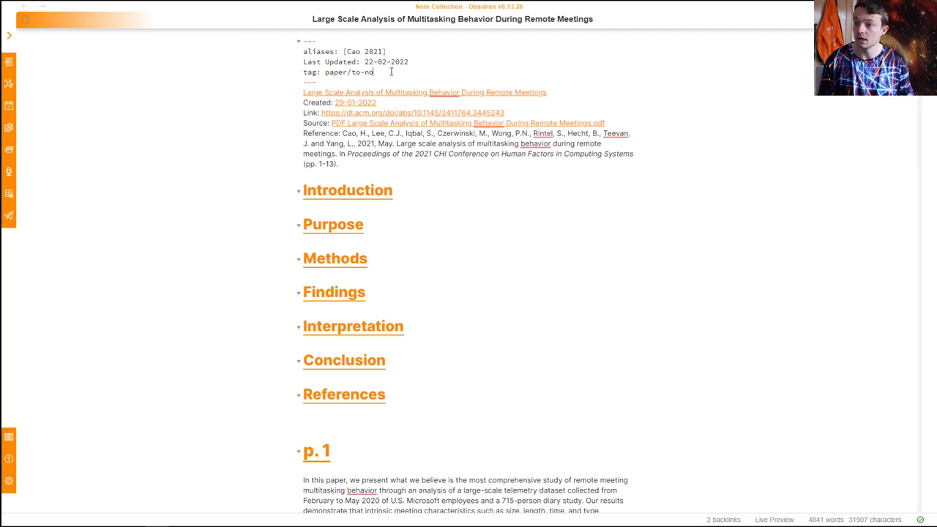
pyautogui.write('te')
# Load the Home workspace, list the notes tagged paper/to-note and open the Large Scale Analysis paper from the results
pyautogui.moveTo(401, 130)
pyautogui.hotkey('ctrl', 'o')
pyautogui.write('h')
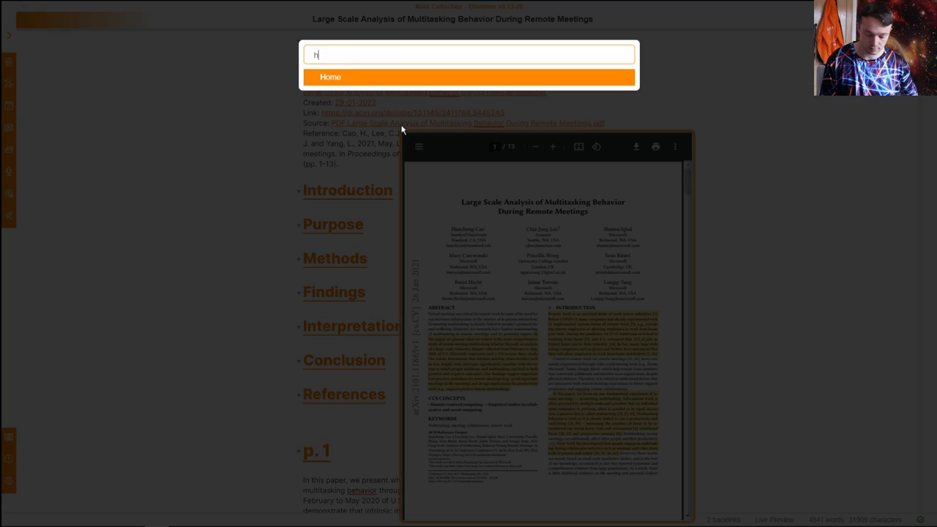
pyautogui.press('Return')
pyautogui.click(754, 212)
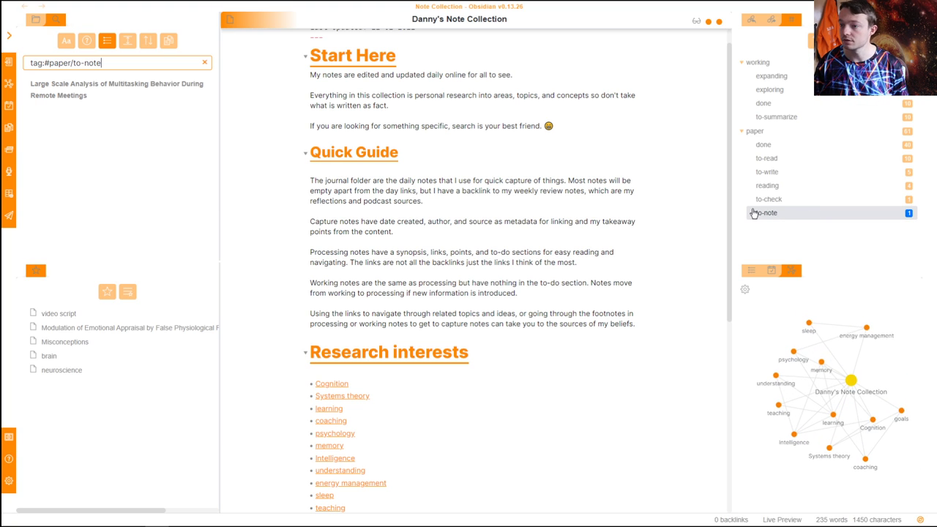
pyautogui.click(146, 94)
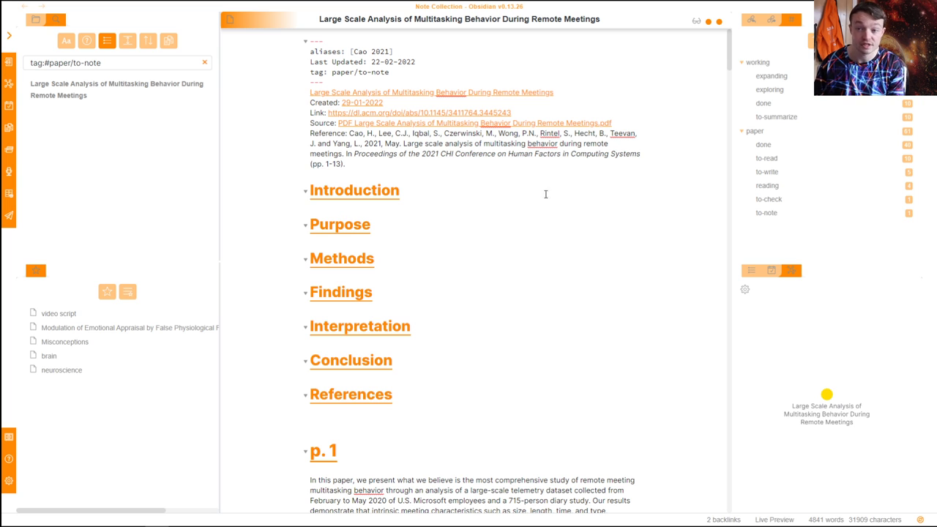
pyautogui.scroll(-2, 430, 186)
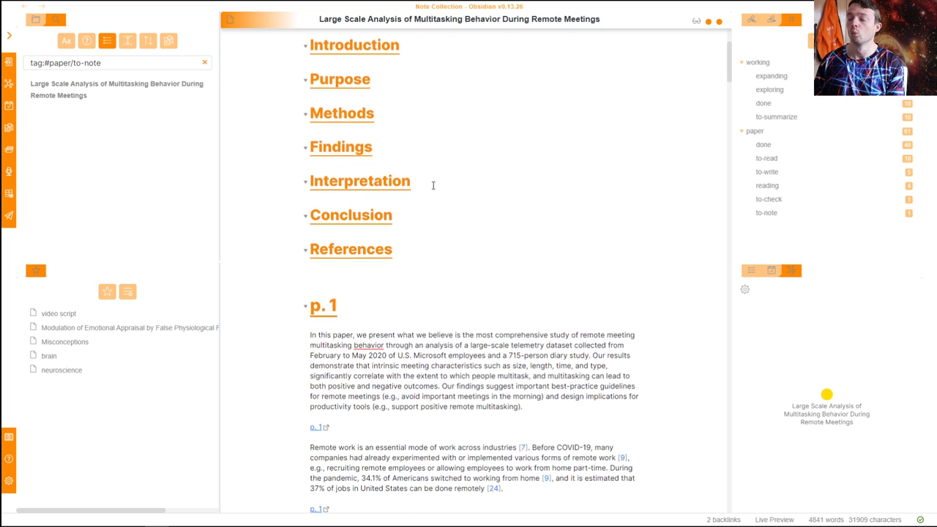
# From the Home workspace, open the note "Why you're so bad at managing your time." and create a blank note beside it
pyautogui.hotkey('ctrl', 'shift', 'w')
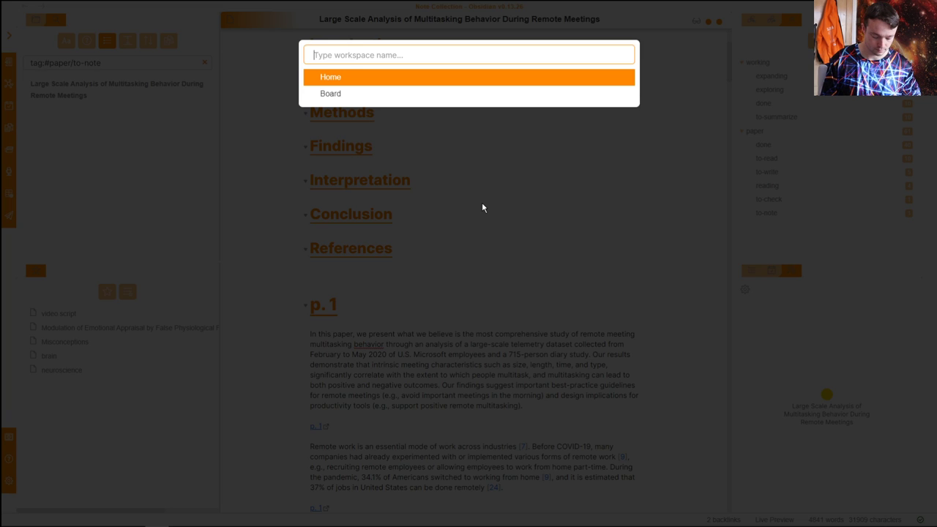
pyautogui.press('Return')
pyautogui.click(108, 149)
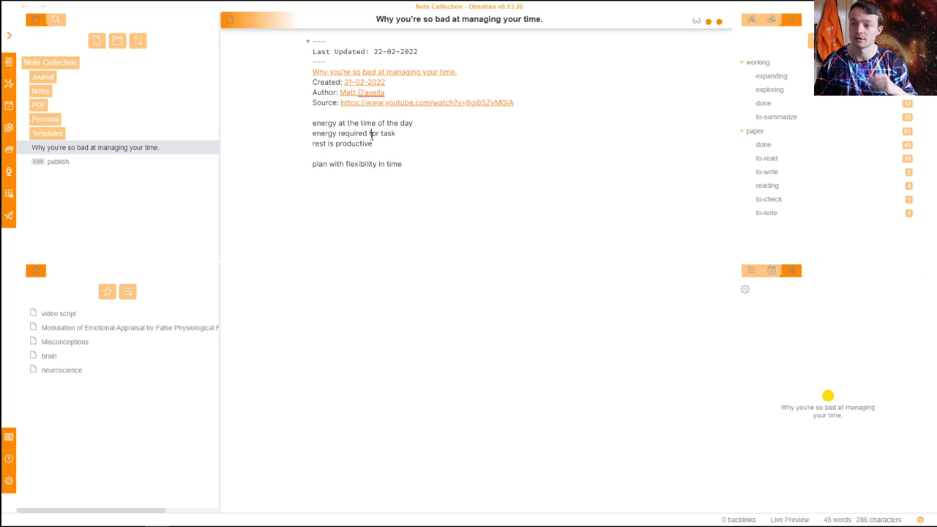
pyautogui.hotkey('ctrl', 'shift', 'n')
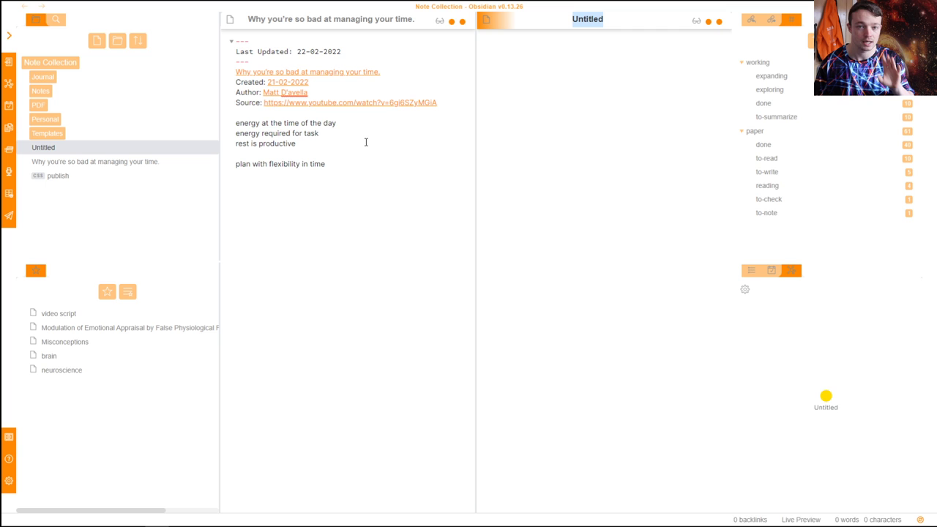
# Insert the source-note template with Created, Author and Source fields into the empty Untitled note
pyautogui.click(532, 105)
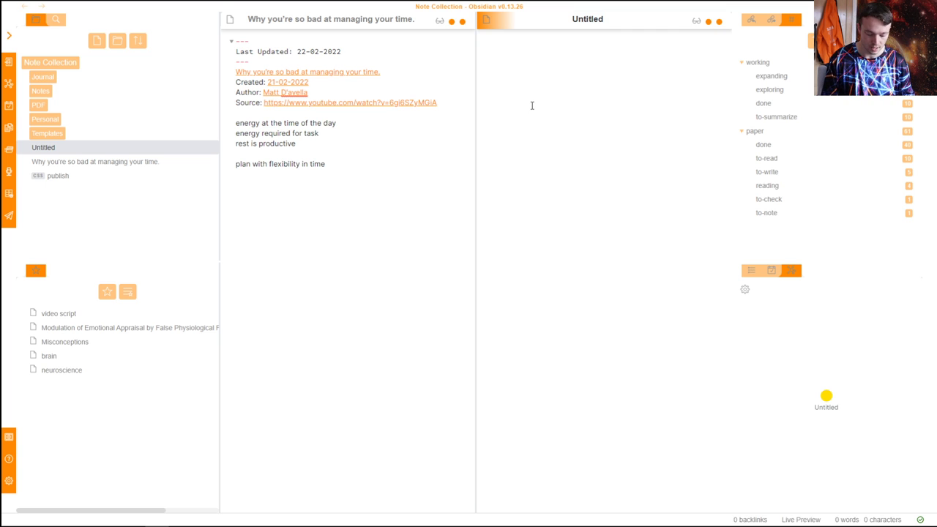
pyautogui.hotkey('alt', 'e')
pyautogui.press('Return')
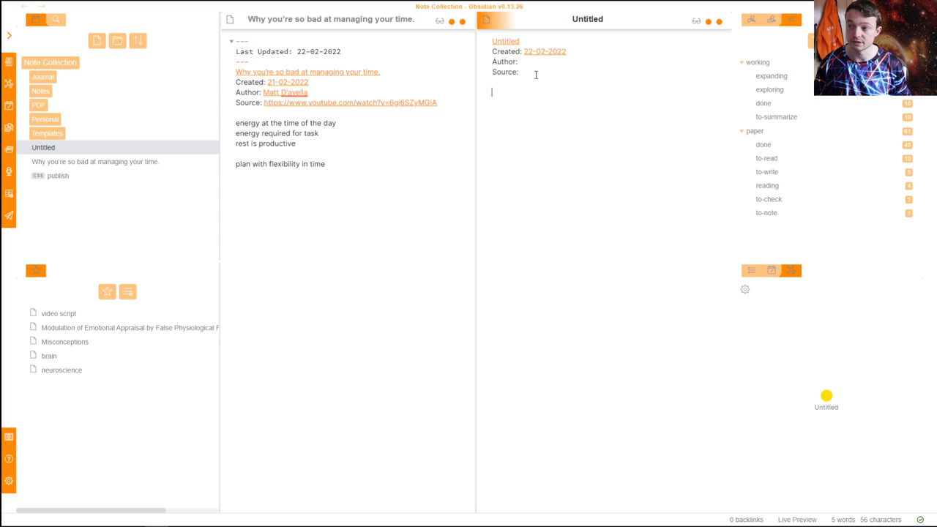
# Try to add an author link in the template's Author field, and remove the Author and Source lines
pyautogui.click(534, 71)
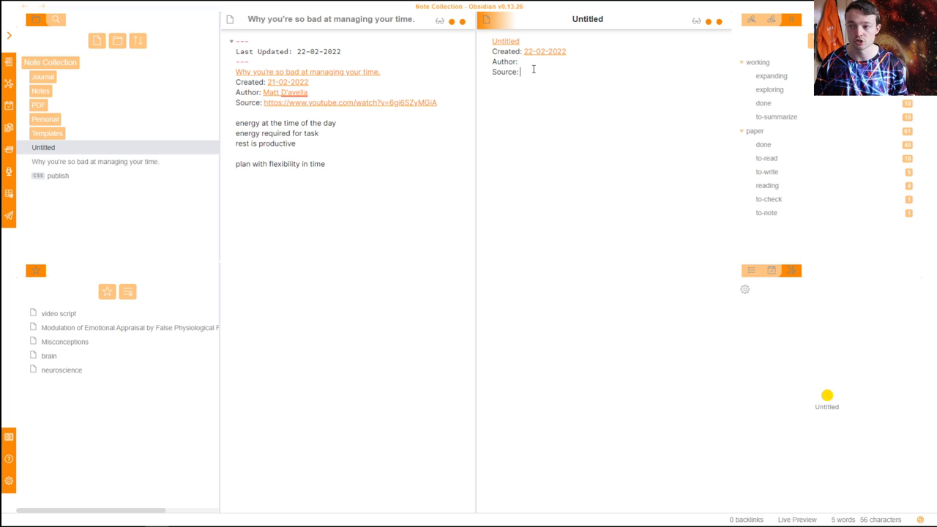
pyautogui.click(533, 61)
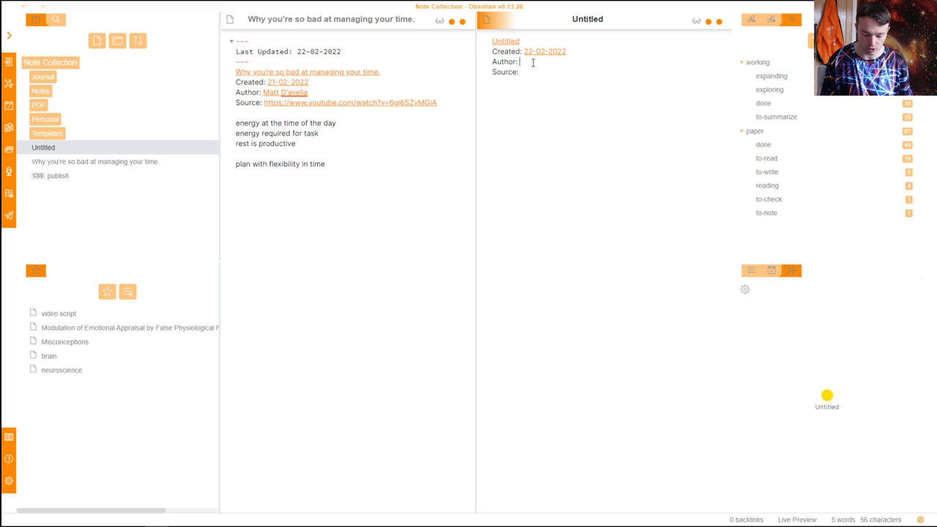
pyautogui.write('[[matt')
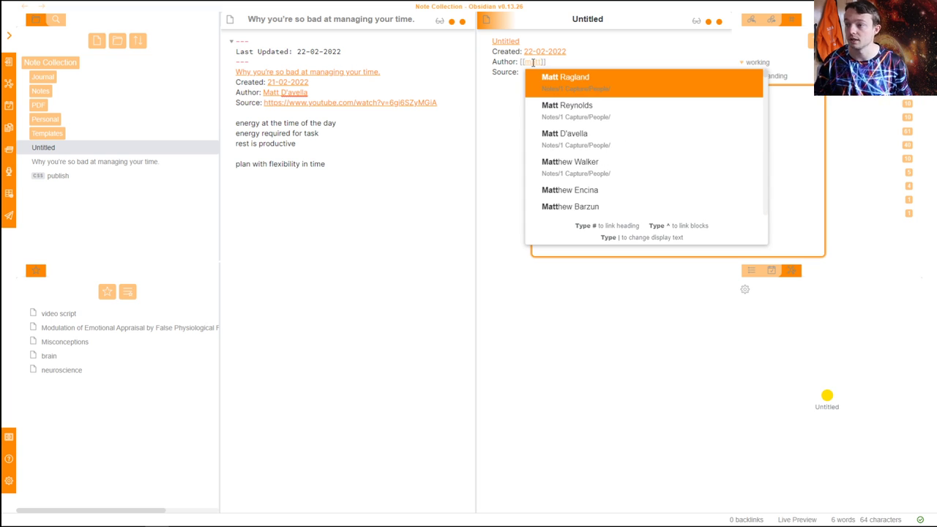
pyautogui.press('Down')
pyautogui.press('Down')
pyautogui.press('Escape')
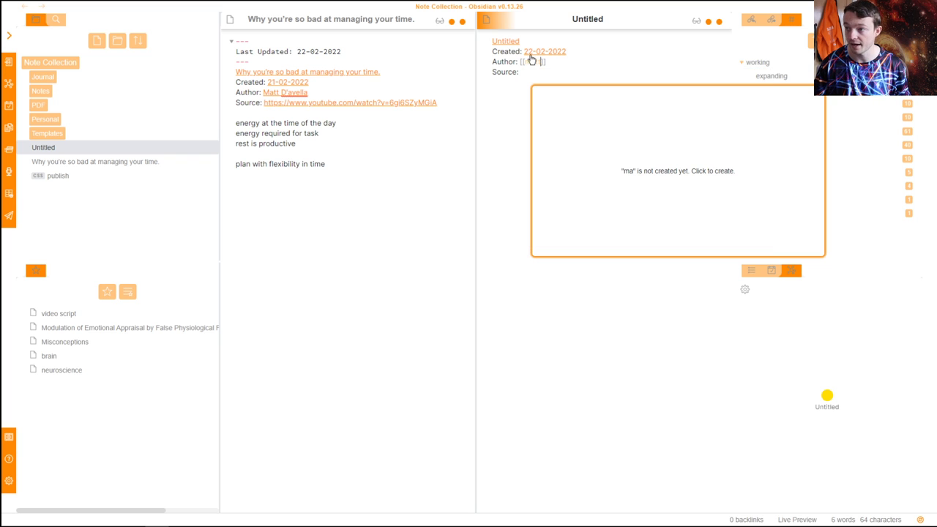
pyautogui.moveTo(530, 75); pyautogui.dragTo(489, 67)
pyautogui.press('BackSpace')
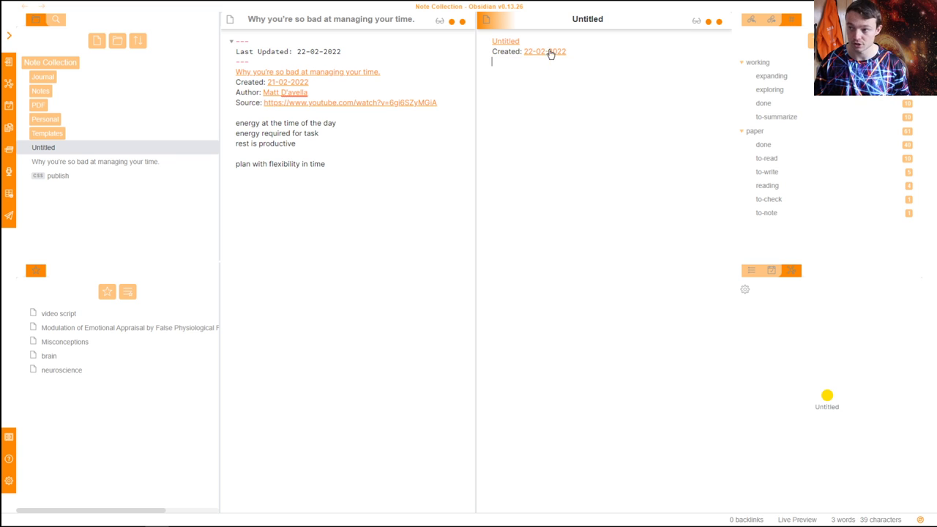
# Preview the contents of the 22-02-2022 daily note linked from the Created field
pyautogui.moveTo(549, 54)
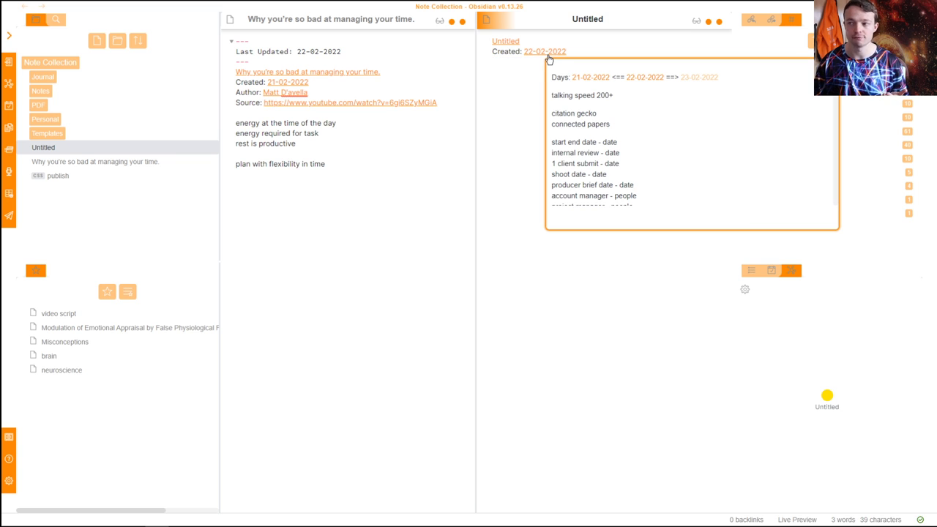
pyautogui.scroll(-5, 609, 120)
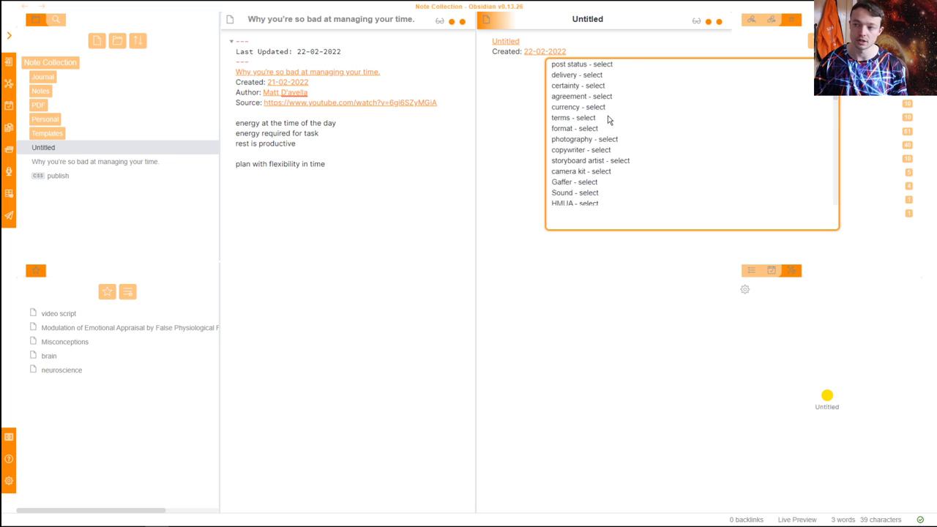
pyautogui.scroll(3, 607, 120)
# Rename the Untitled note as "new video"
pyautogui.moveTo(615, 17); pyautogui.dragTo(555, 14)
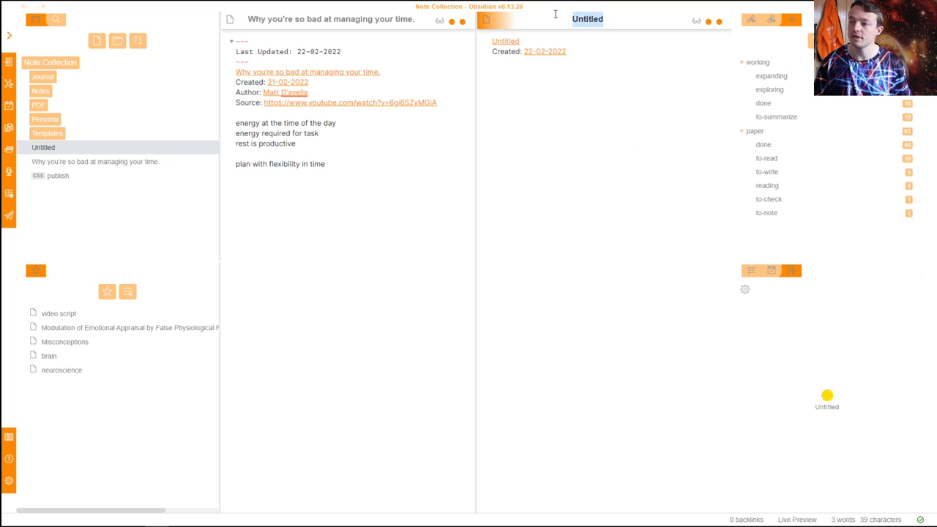
pyautogui.write('new vied')
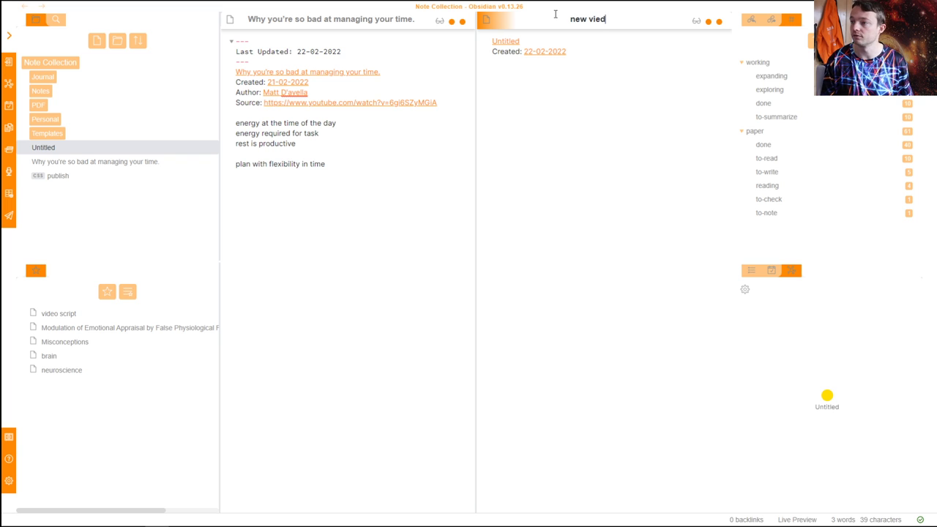
pyautogui.press('BackSpace')
pyautogui.press('BackSpace')
pyautogui.write('deo')
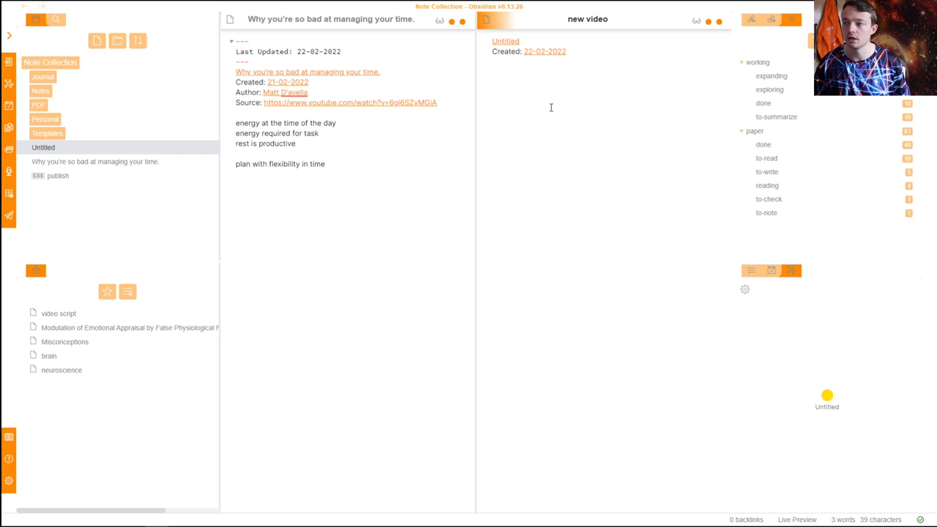
pyautogui.click(551, 107)
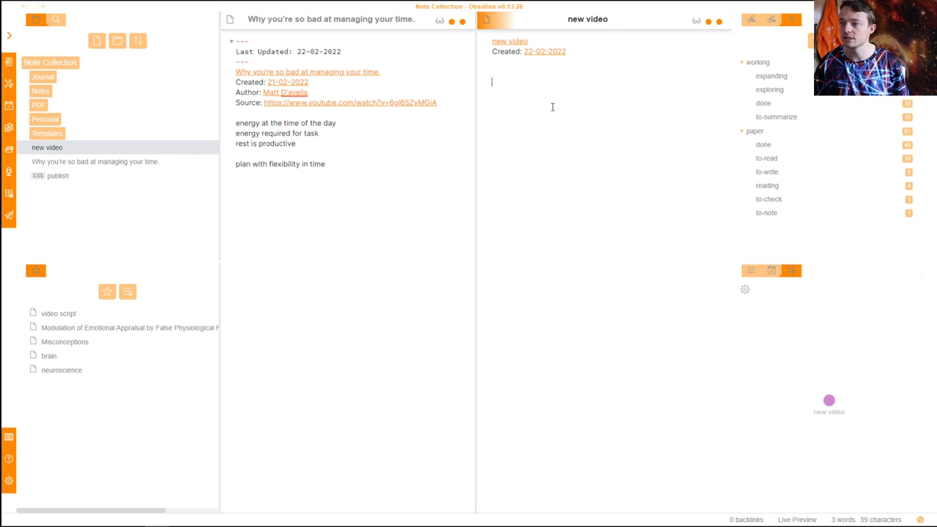
# Open the "new video" link in a separate pane and close that duplicate pane
pyautogui.keyDown('ctrl'); pyautogui.click(508, 42); pyautogui.keyUp('ctrl')
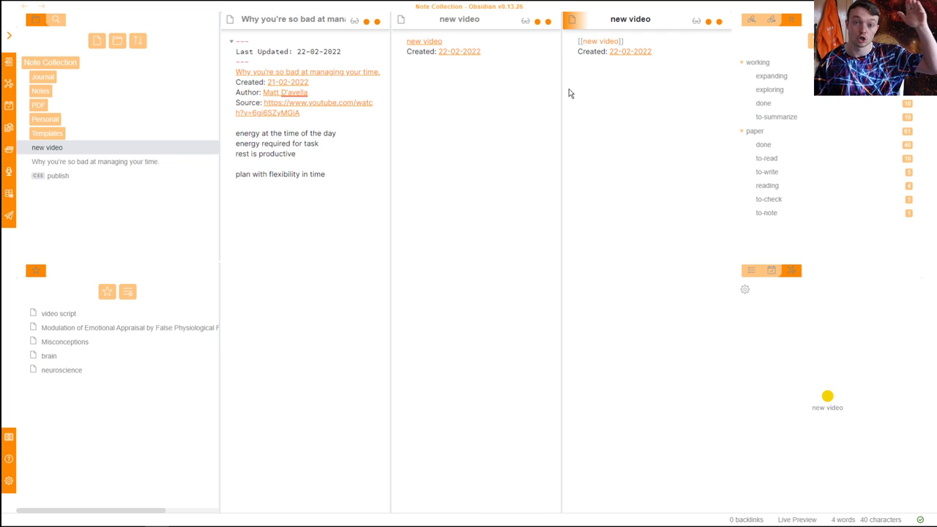
pyautogui.click(603, 143)
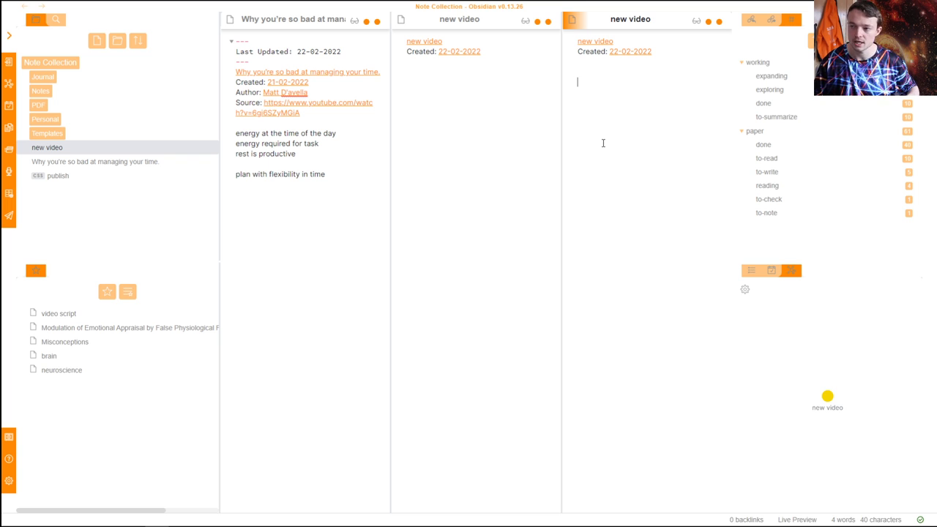
pyautogui.hotkey('ctrl', 'w')
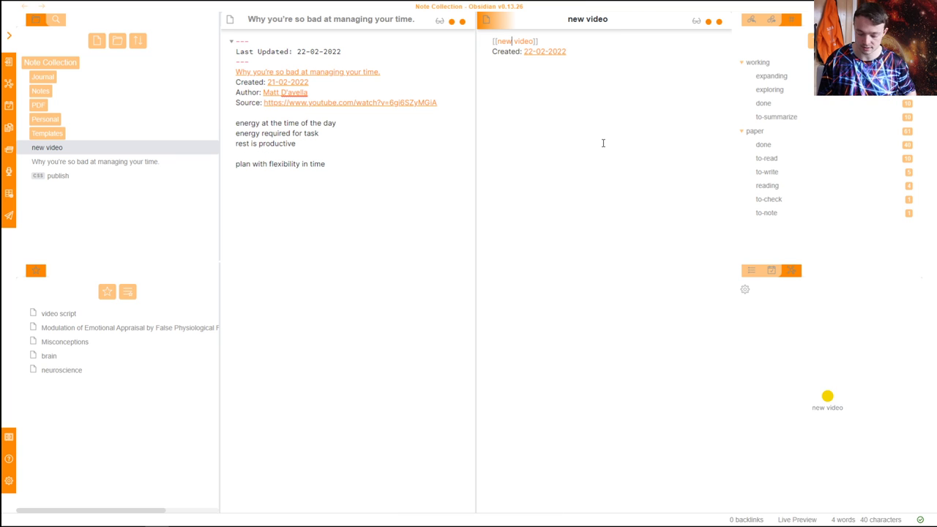
# Delete the "new video" note, keeping only the note on managing your time open
pyautogui.hotkey('ctrl', 'w')
pyautogui.hotkey('ctrl', 'w')
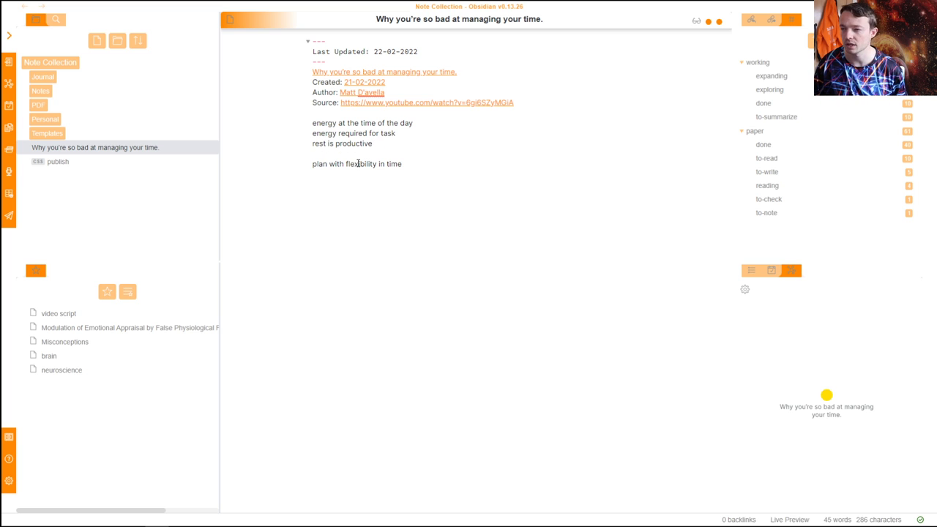
# Open the "energy management" working note in a new pane beside the current note
pyautogui.hotkey('ctrl', 'o')
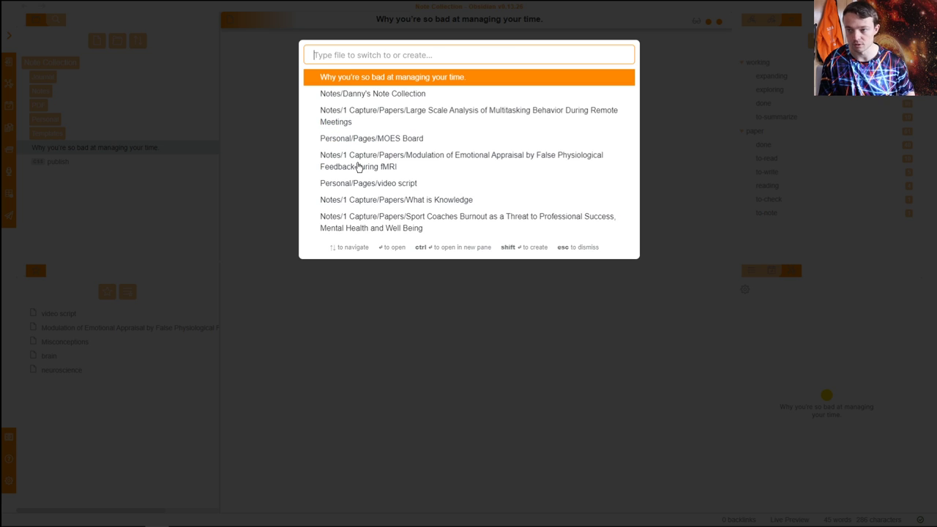
pyautogui.write('en')
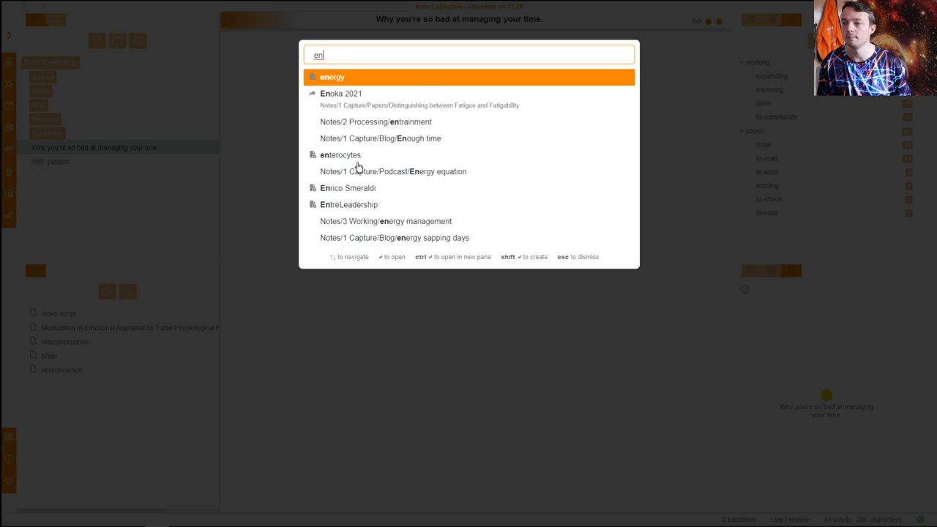
pyautogui.write('er')
pyautogui.press('Down')
pyautogui.press('Down')
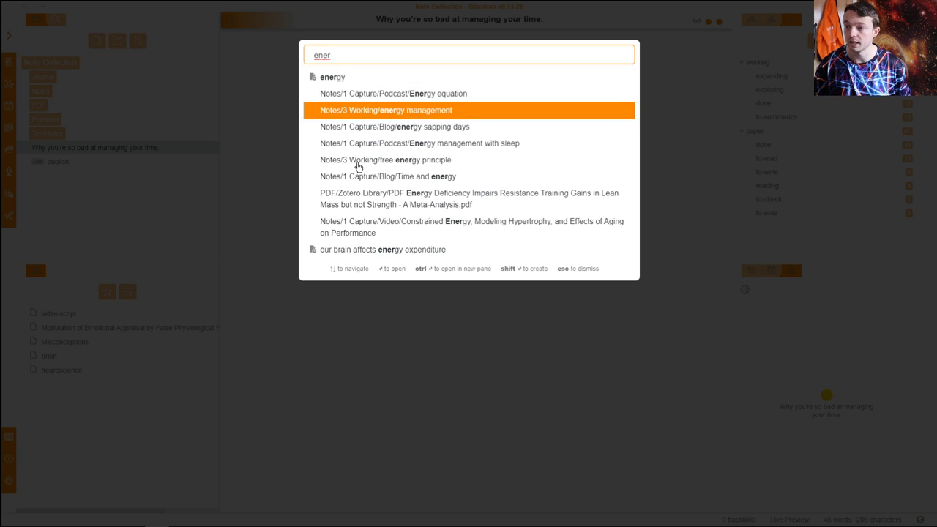
pyautogui.hotkey('ctrl', 'Return')
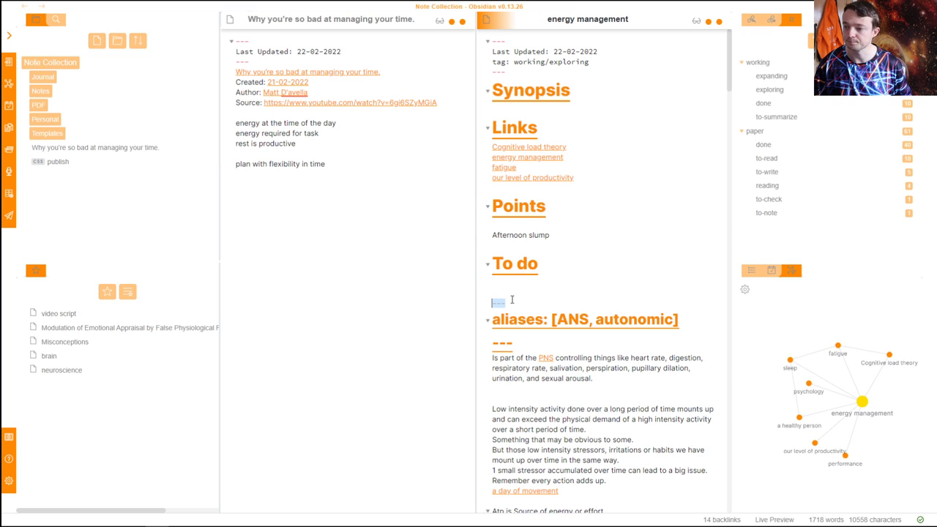
# Copy the four takeaway lines, from "energy at the time of the day" to "plan with flexibility in time", under To do in energy management
pyautogui.click(512, 288)
pyautogui.press('Return')
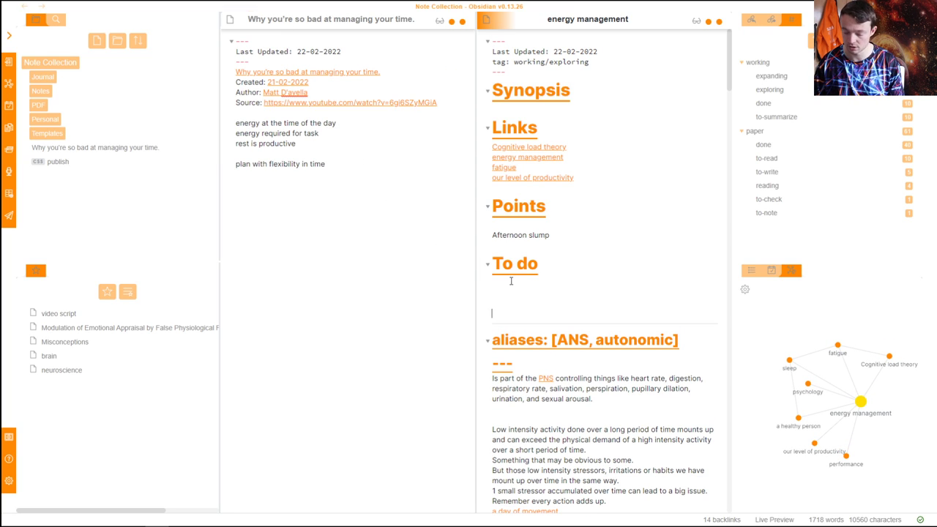
pyautogui.moveTo(339, 174); pyautogui.dragTo(226, 125)
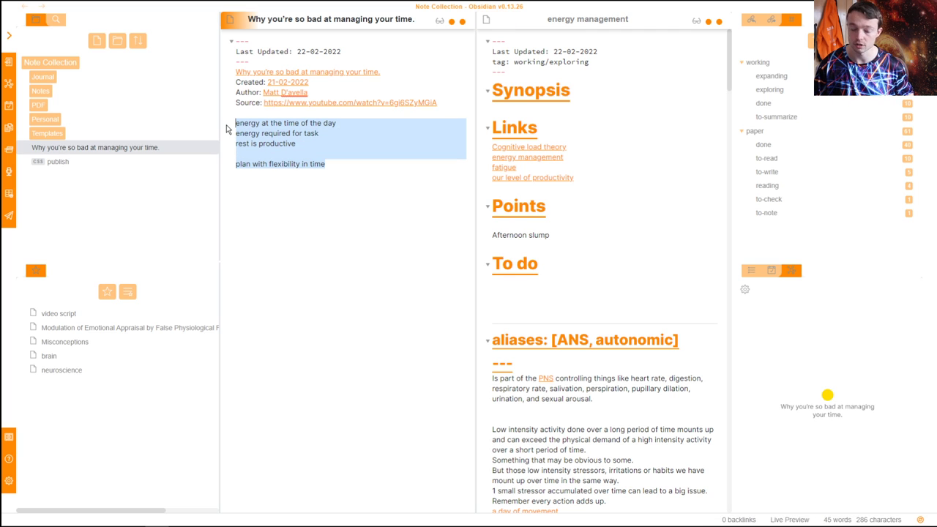
pyautogui.hotkey('ctrl', 'c')
pyautogui.click(512, 290)
pyautogui.hotkey('ctrl', 'v')
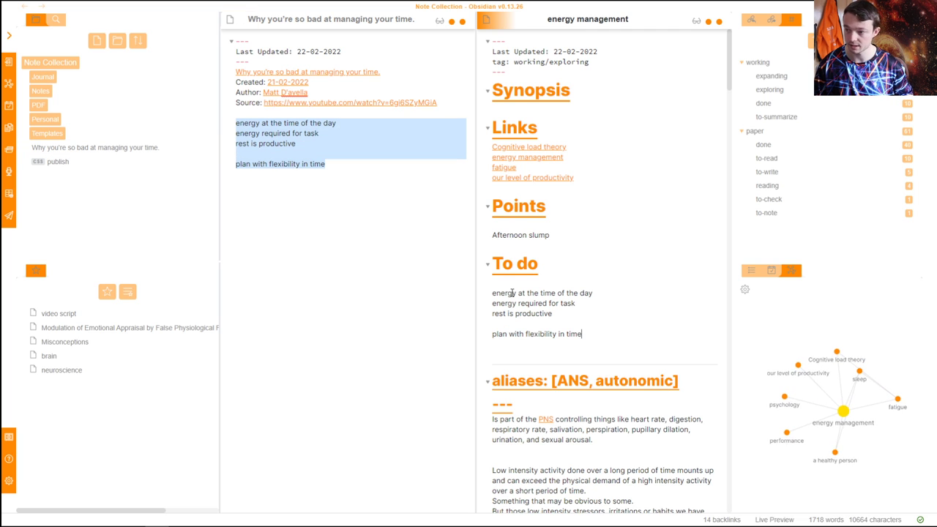
# Add a link to "Why you're so bad at managing your time." below the pasted lines and remove the blank line between them
pyautogui.press('Return')
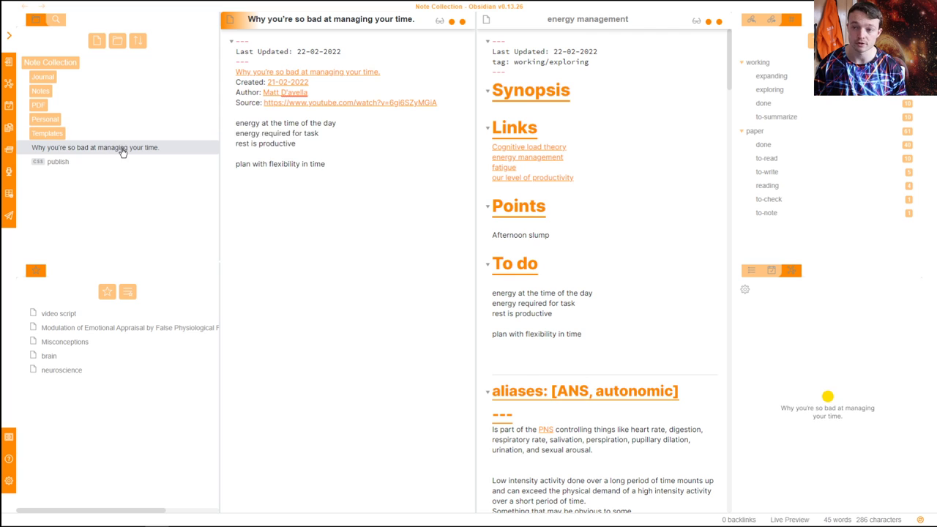
pyautogui.moveTo(121, 152); pyautogui.dragTo(503, 346)
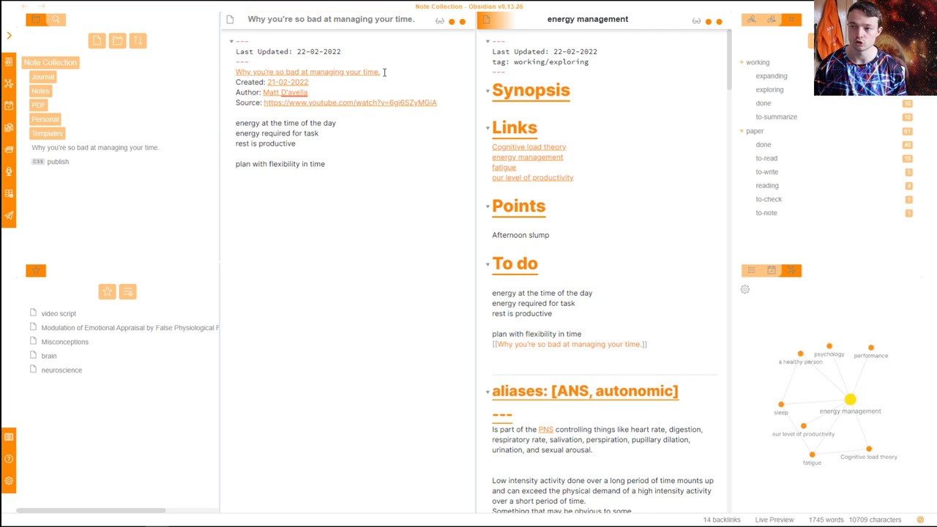
pyautogui.click(433, 137)
pyautogui.click(563, 323)
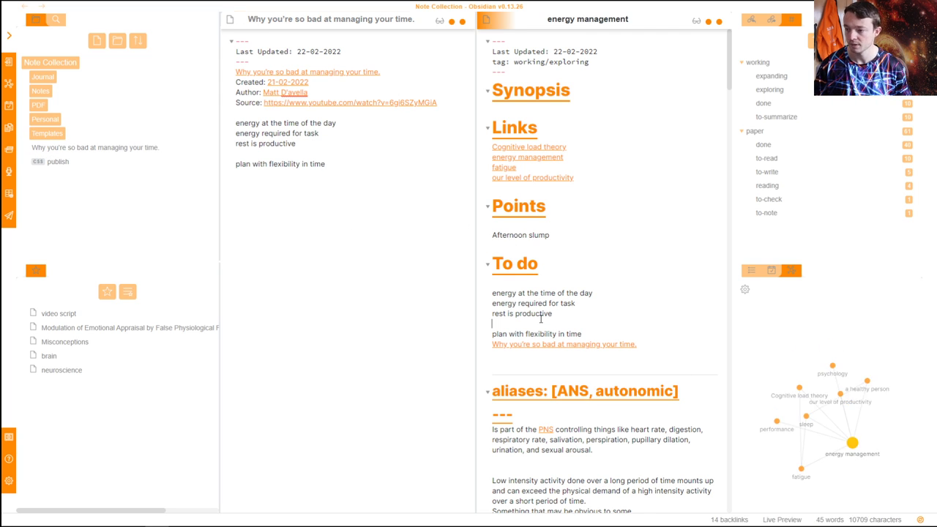
pyautogui.press('BackSpace')
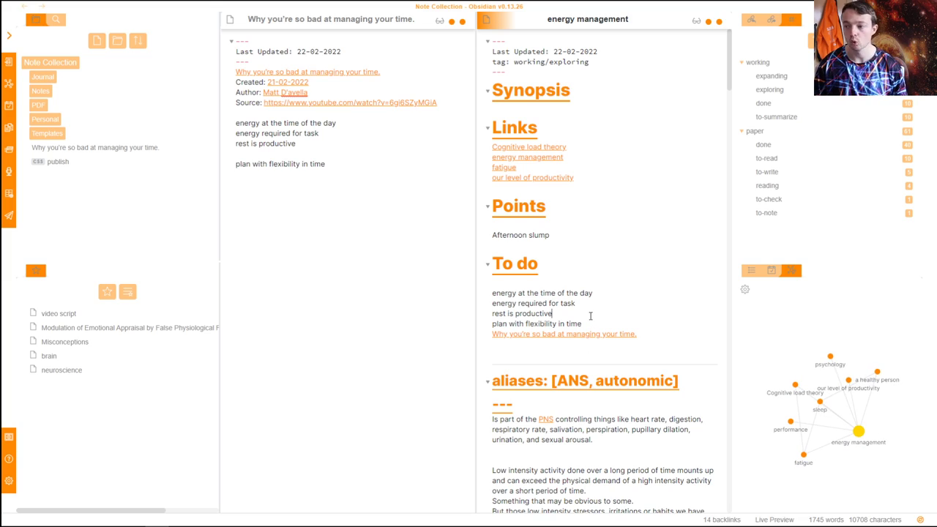
pyautogui.scroll(-7, 589, 314)
pyautogui.scroll(-3, 582, 295)
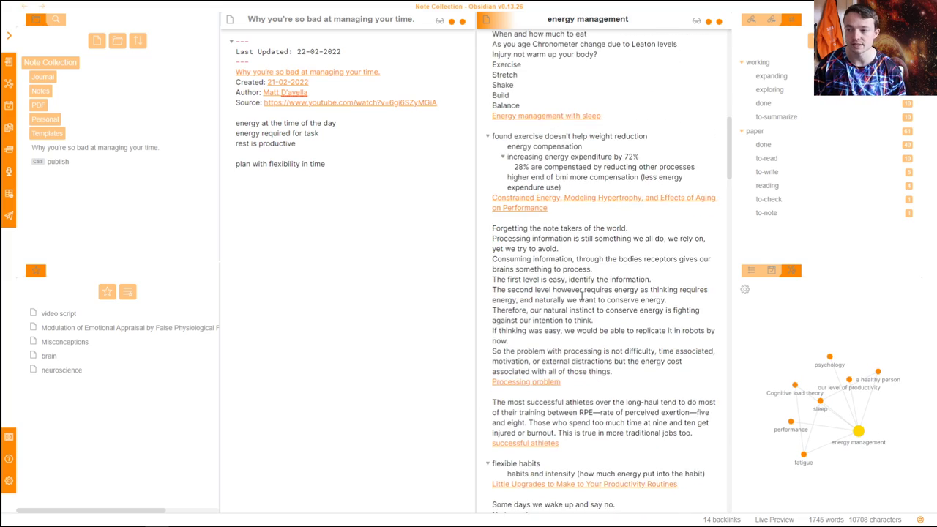
pyautogui.scroll(10, 582, 295)
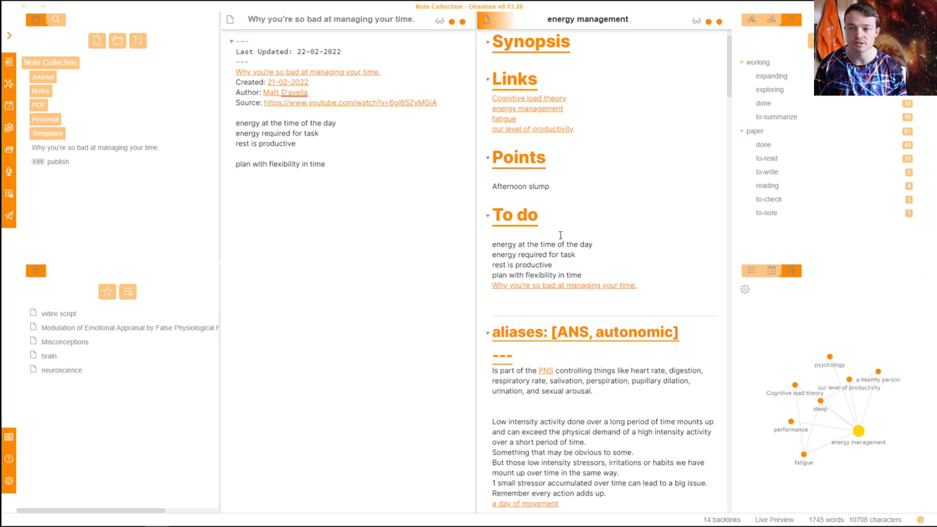
# Open the "our level of productivity" note in a new pane beside energy management
pyautogui.hotkey('ctrl', 'o')
pyautogui.write('our')
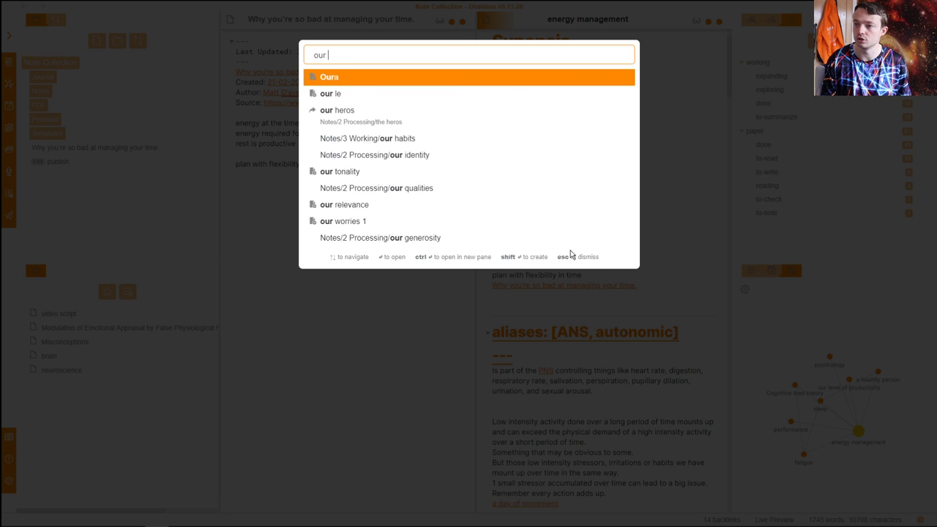
pyautogui.write(' pro')
pyautogui.press('Down')
pyautogui.press('Down')
pyautogui.hotkey('ctrl', 'Return')
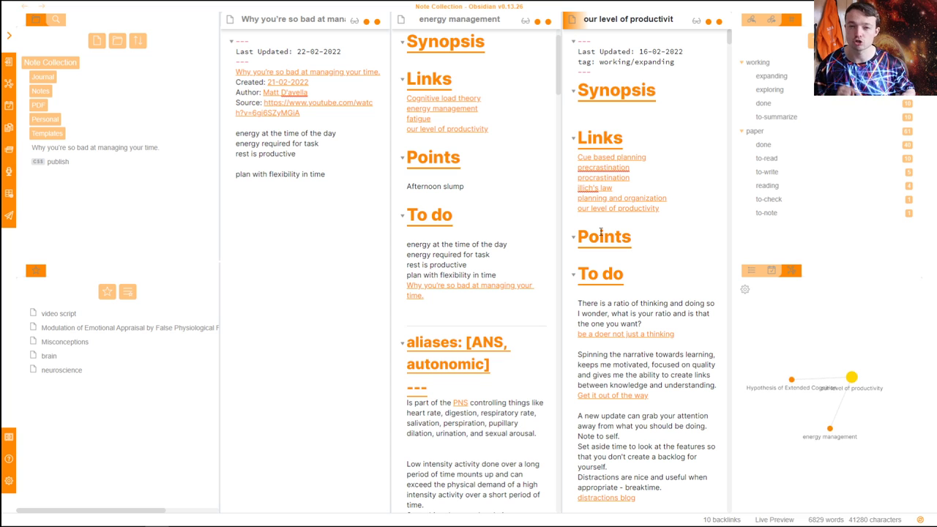
# Copy "rest is productive" to the start of To do in "our level of productivity" and link "Why you're so bad at managing your time." below it
pyautogui.click(648, 235)
pyautogui.click(492, 244)
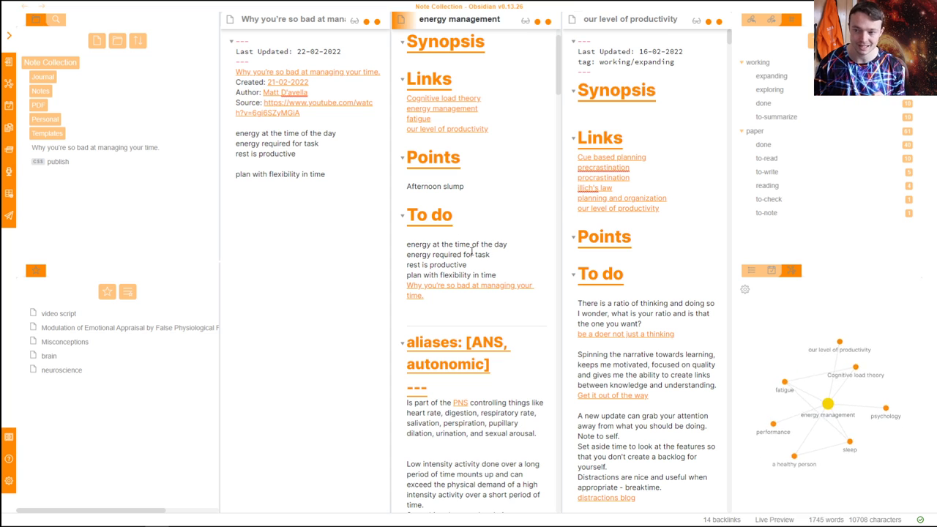
pyautogui.click(326, 174)
pyautogui.moveTo(325, 175); pyautogui.dragTo(230, 162)
pyautogui.hotkey('ctrl', 'c')
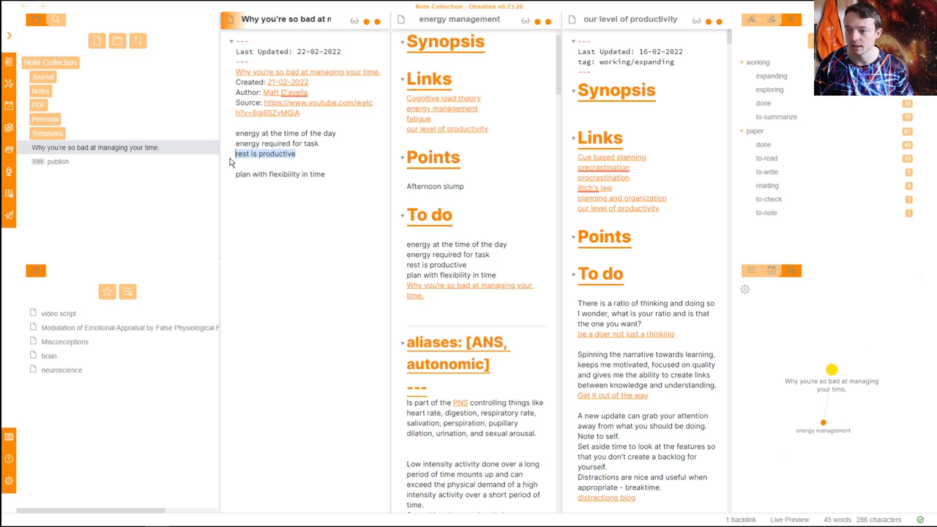
pyautogui.click(631, 293)
pyautogui.hotkey('ctrl', 'v')
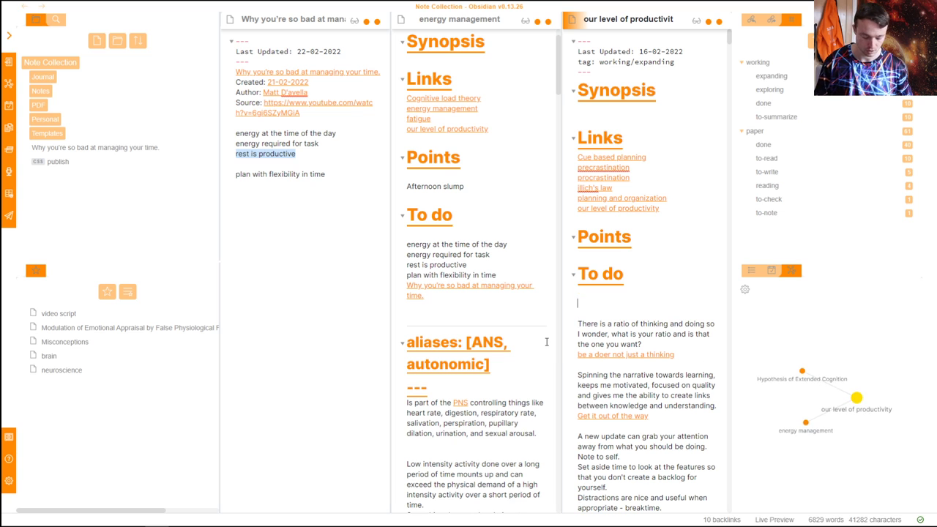
pyautogui.moveTo(111, 151); pyautogui.dragTo(583, 318)
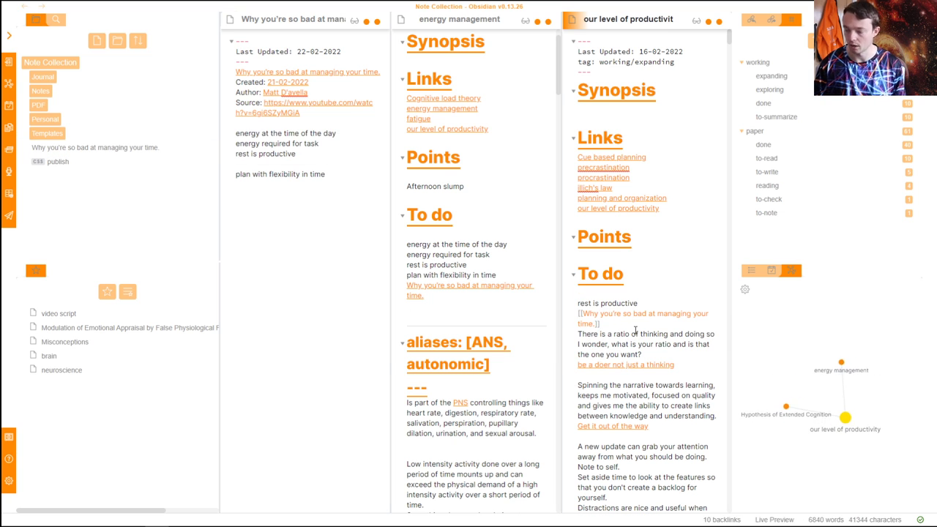
# Open the "rest and recovery" note in place of "our level of productivity" and close the energy management pane
pyautogui.hotkey('ctrl', 'o')
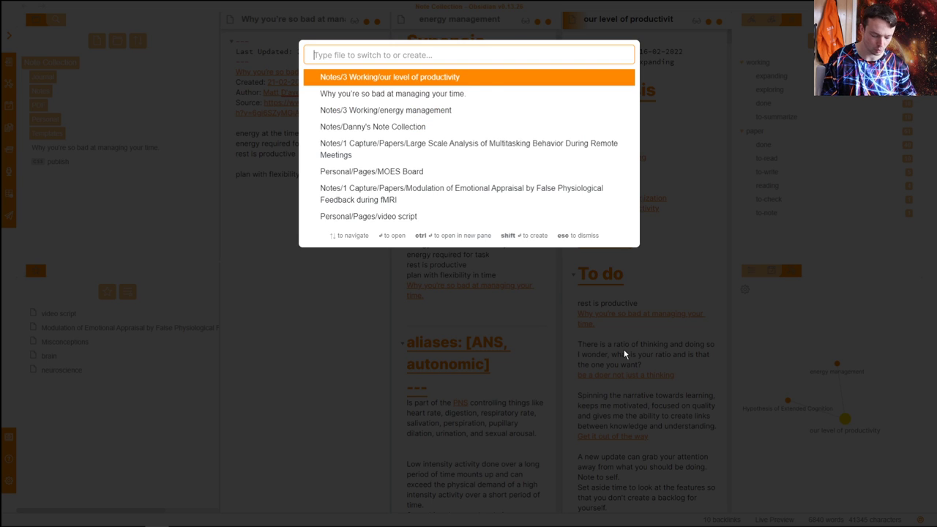
pyautogui.write('rest')
pyautogui.press('Return')
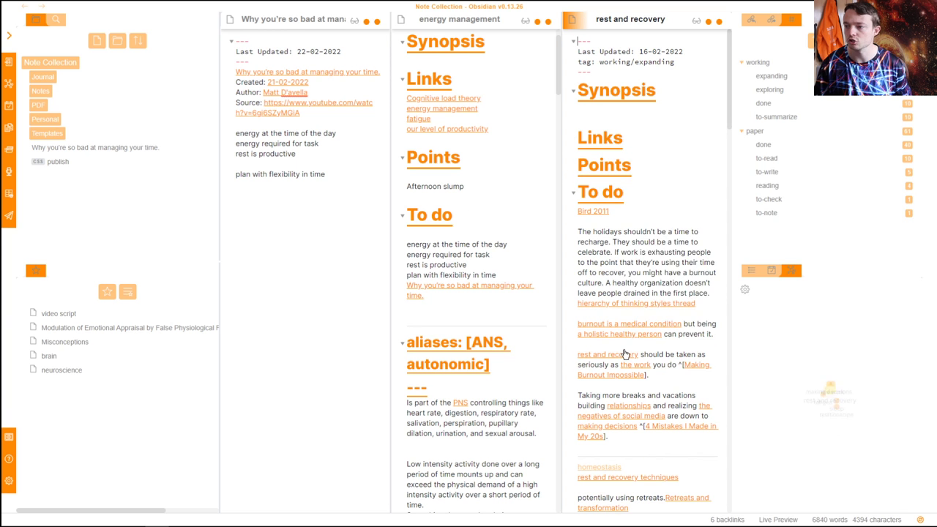
pyautogui.click(518, 268)
pyautogui.hotkey('ctrl', 'w')
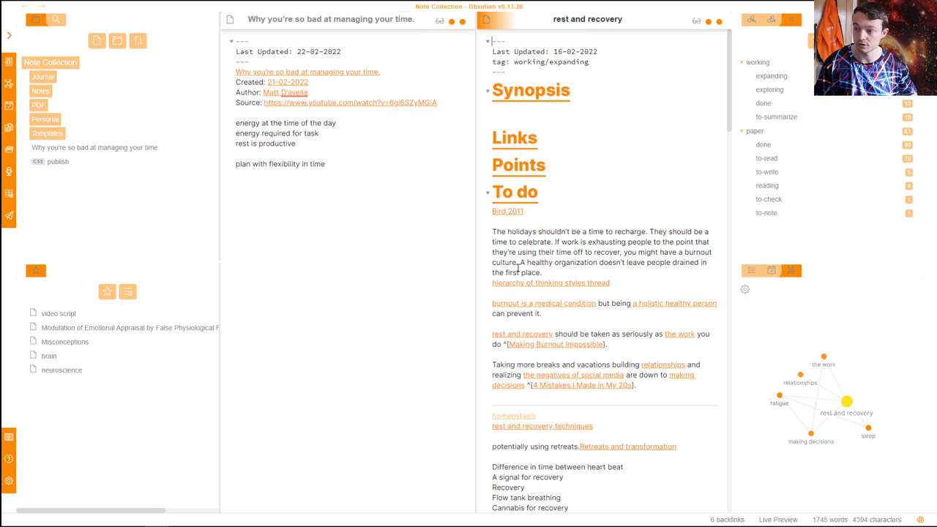
# Add "rest is productive" with a link to "Why you're so bad at managing your time." below Bird 2011 in rest and recovery
pyautogui.click(533, 222)
pyautogui.press('Return')
pyautogui.press('Return')
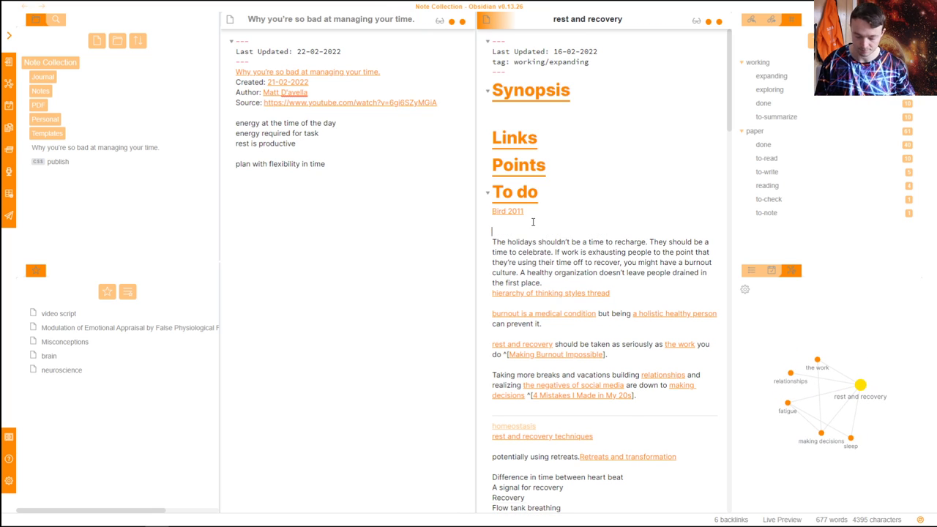
pyautogui.click(286, 144)
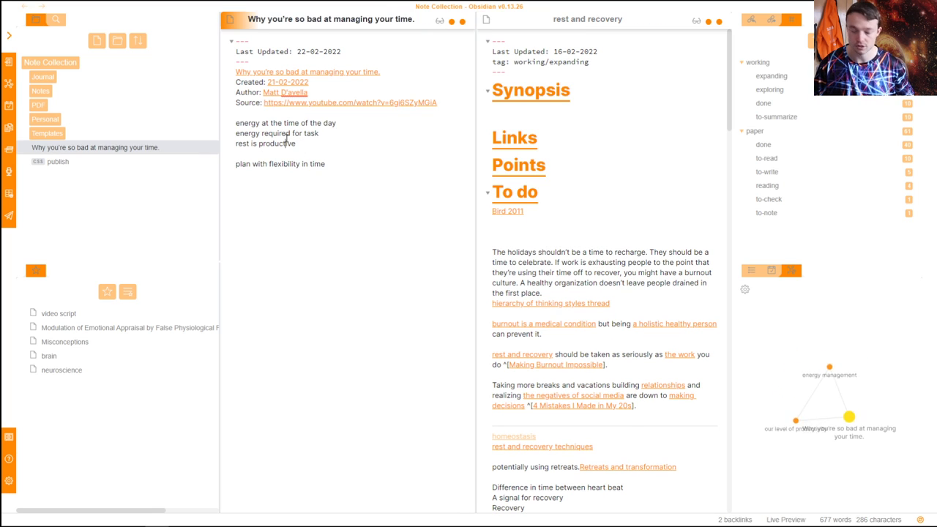
pyautogui.click(499, 226)
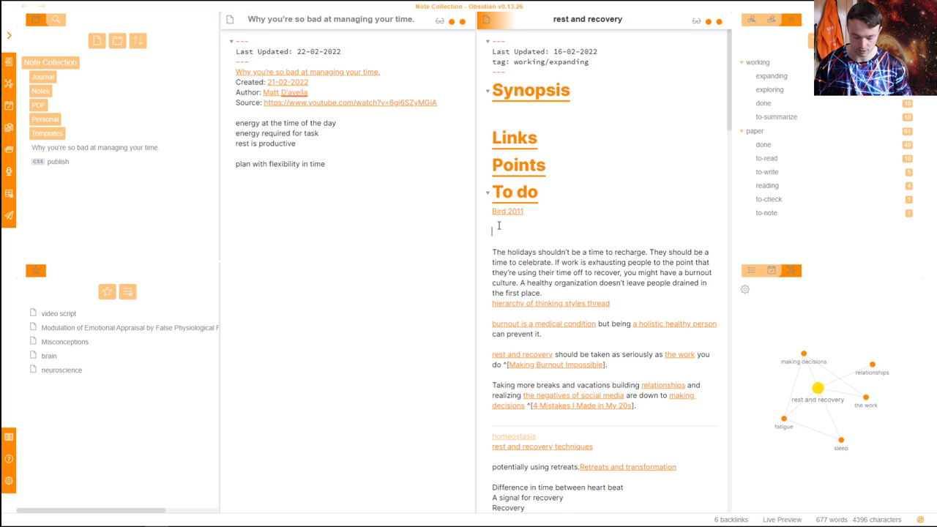
pyautogui.hotkey('ctrl', 'v')
pyautogui.moveTo(106, 150); pyautogui.dragTo(492, 243)
# Show the backlinks of "Why you're so bad at managing your time." and preview the linked "our level of productivity" note
pyautogui.click(320, 219)
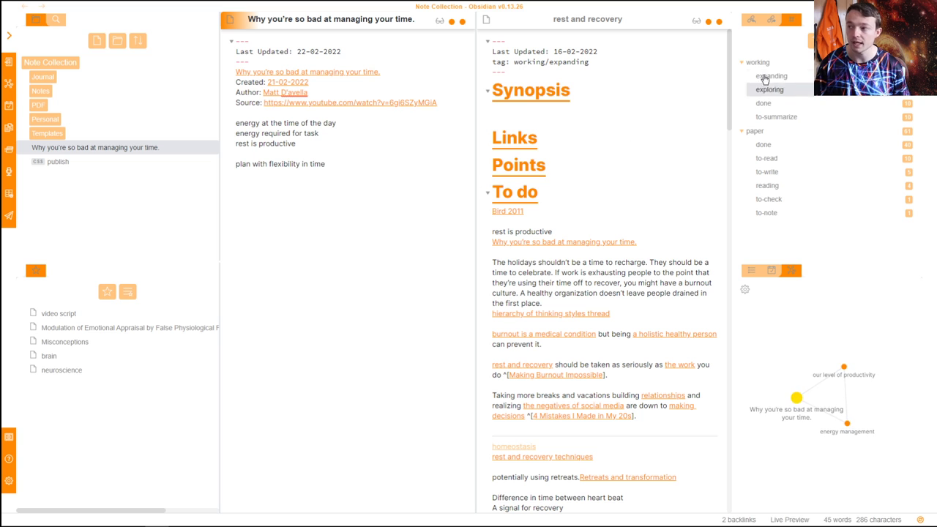
pyautogui.click(752, 19)
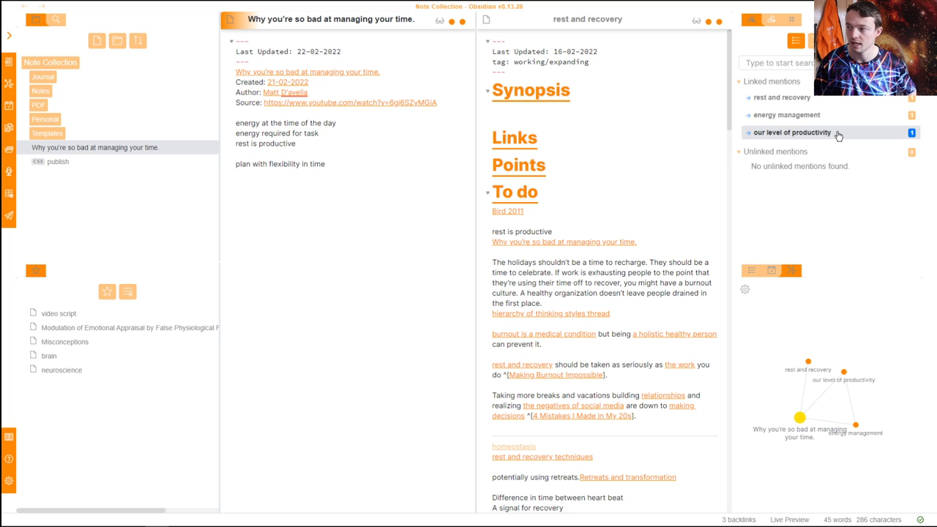
pyautogui.press('ctrl')
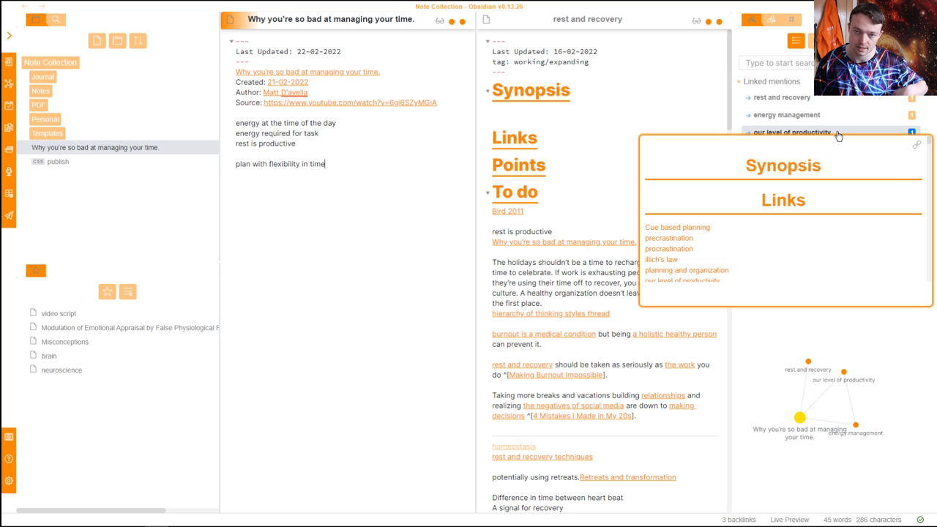
pyautogui.scroll(-5, 811, 196)
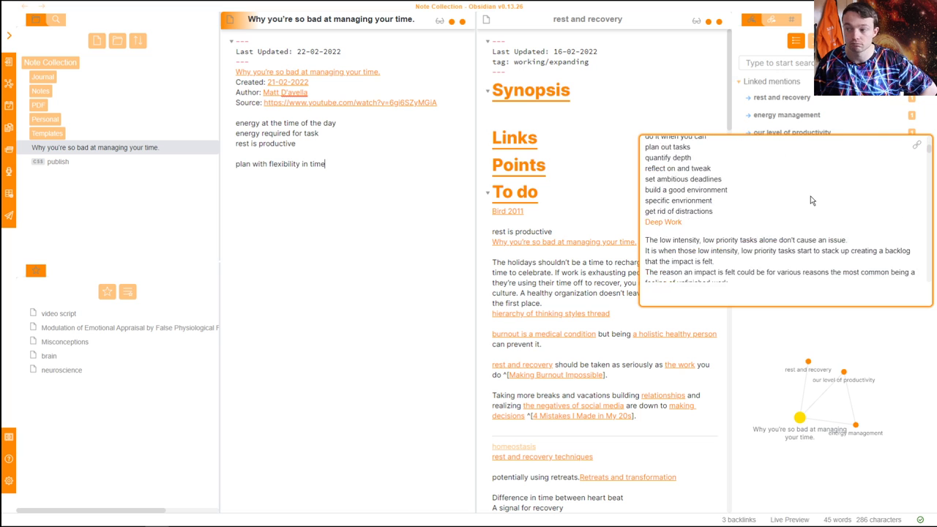
pyautogui.scroll(-3, 810, 200)
# Expand the linked mentions in all three working notes to examine their context, ending back on the video note
pyautogui.click(746, 133)
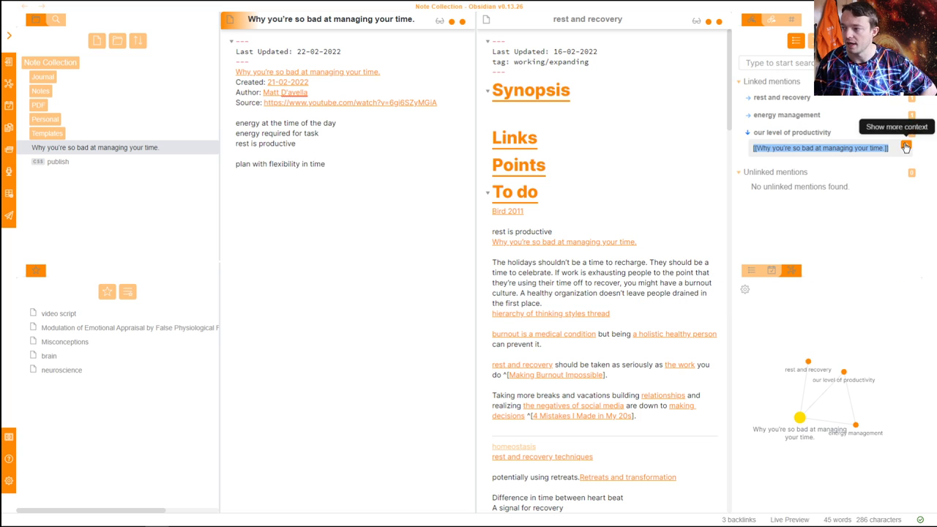
pyautogui.click(906, 145)
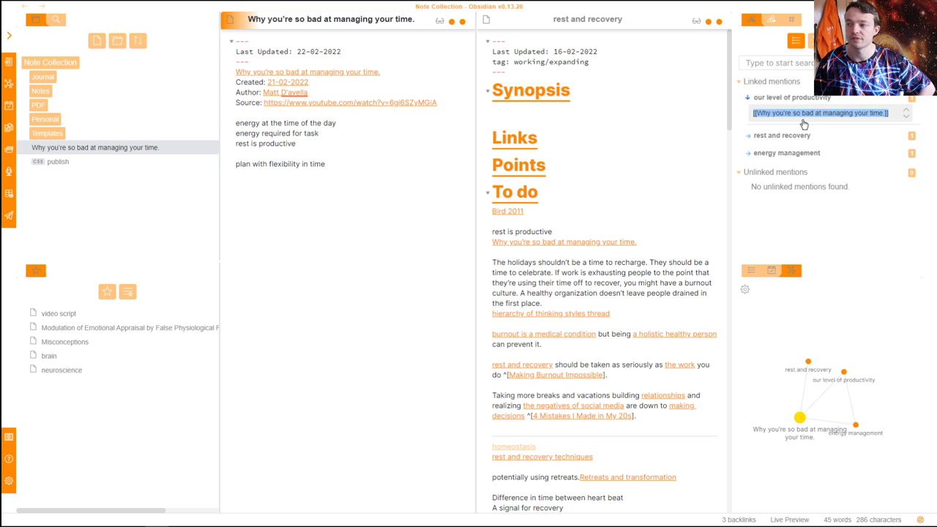
pyautogui.click(746, 137)
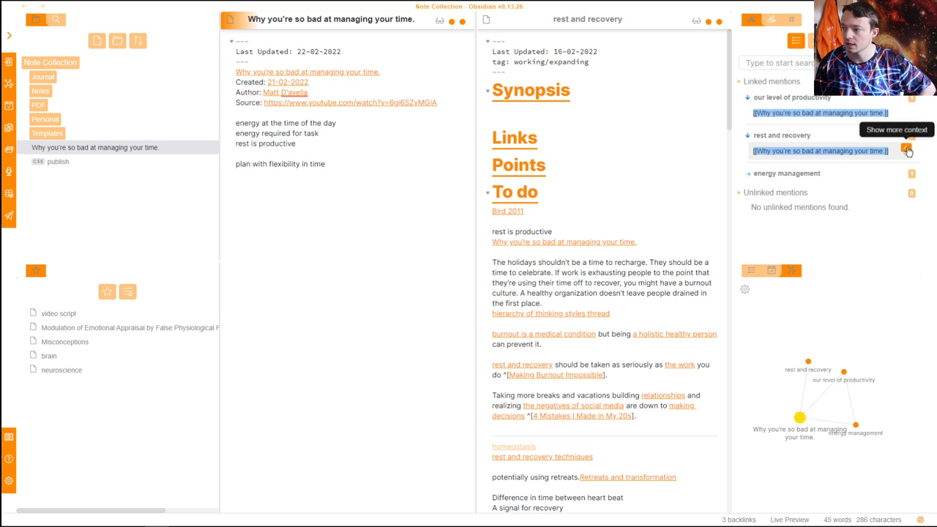
pyautogui.click(905, 146)
pyautogui.click(746, 185)
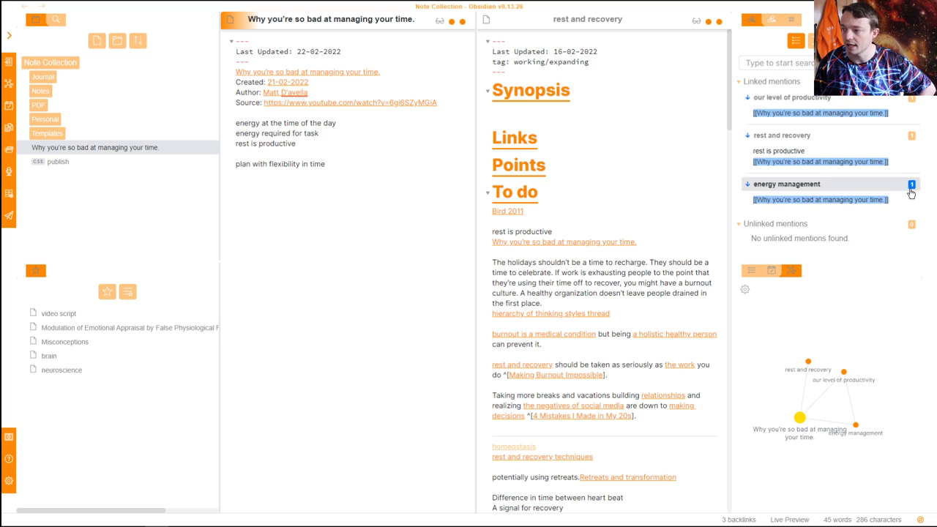
pyautogui.click(906, 191)
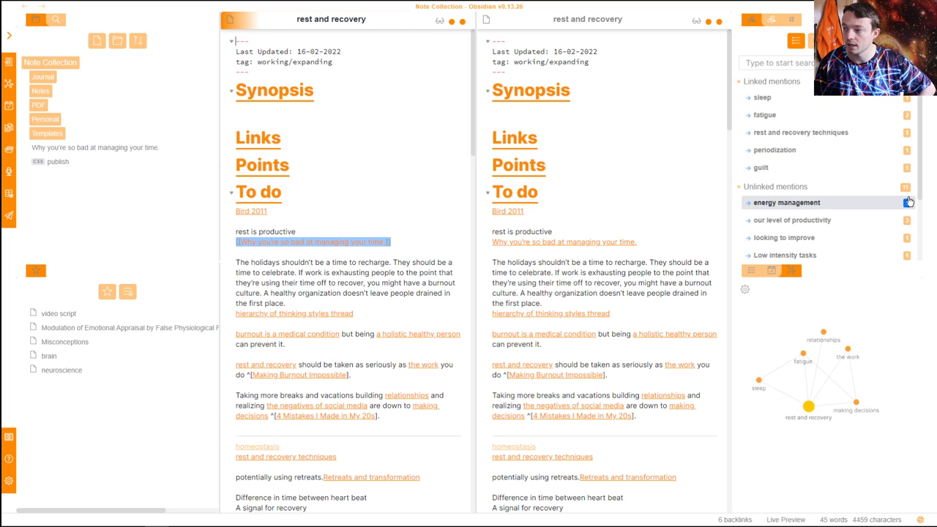
pyautogui.click(354, 244)
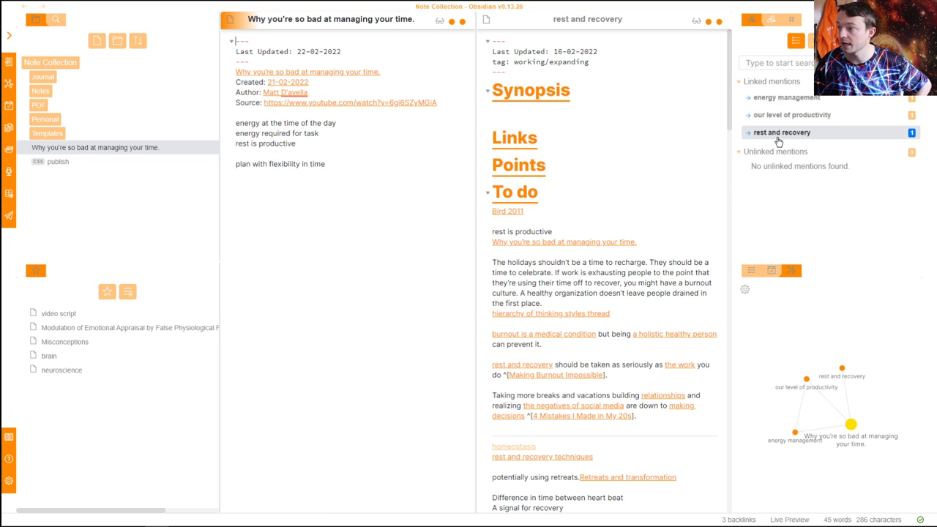
# Expand the energy management linked mention to examine the copied lines around the source link
pyautogui.click(747, 138)
pyautogui.click(747, 134)
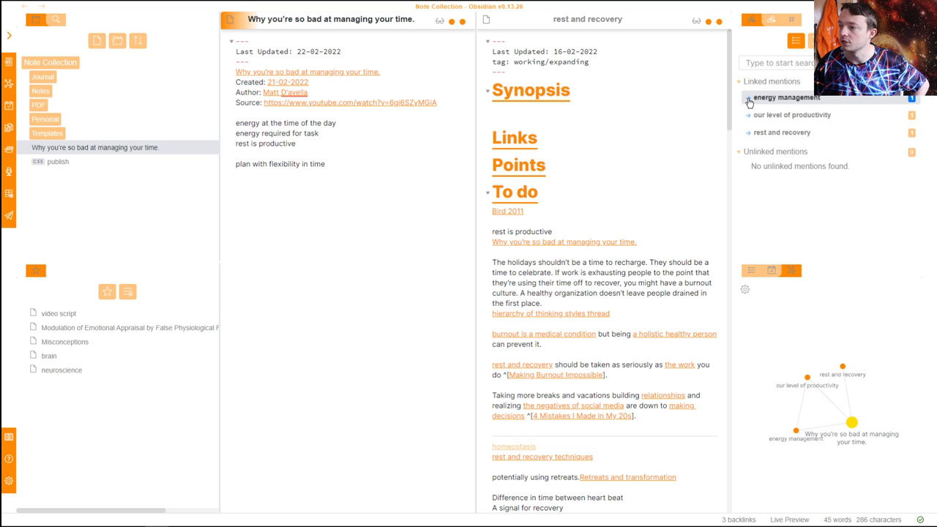
pyautogui.click(747, 98)
pyautogui.click(906, 111)
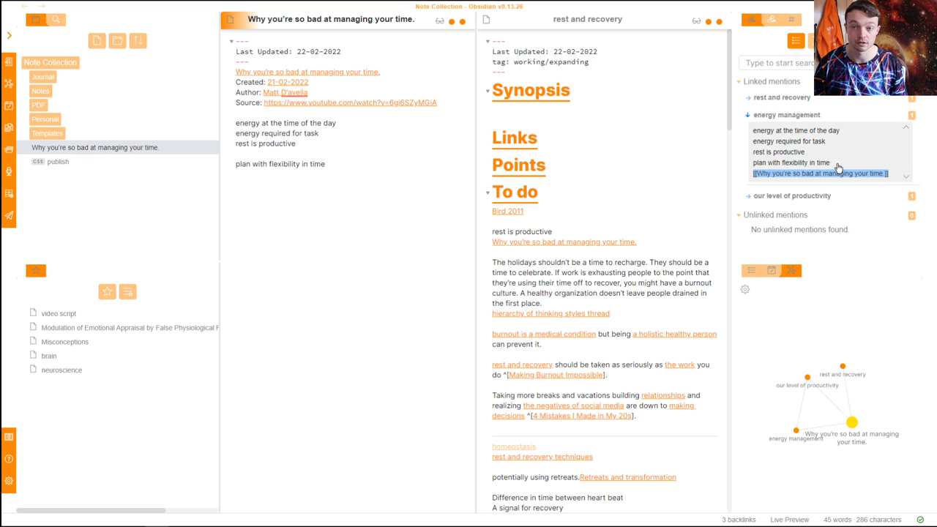
# Close the rest and recovery pane and move "Why you're so bad at managing your time." to the Notes/1 Capture/Video folder
pyautogui.click(527, 291)
pyautogui.hotkey('ctrl', 'w')
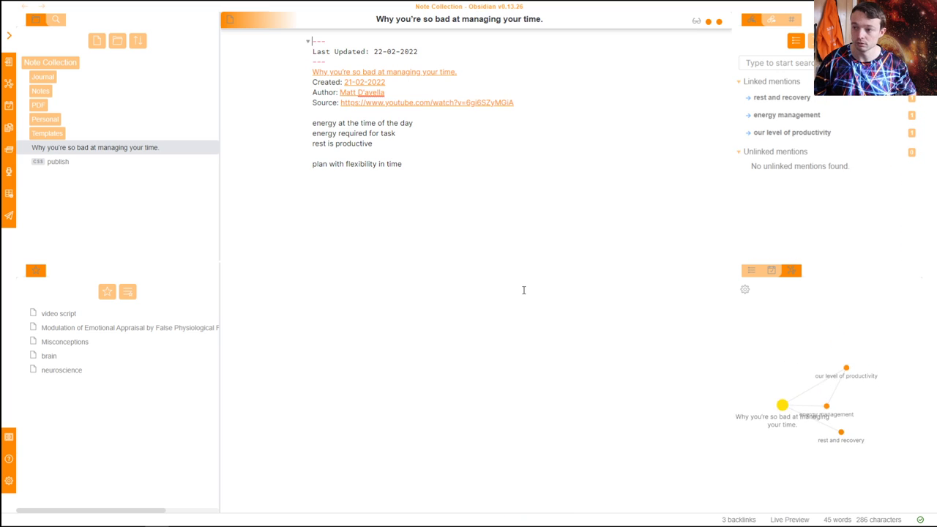
pyautogui.click(447, 162)
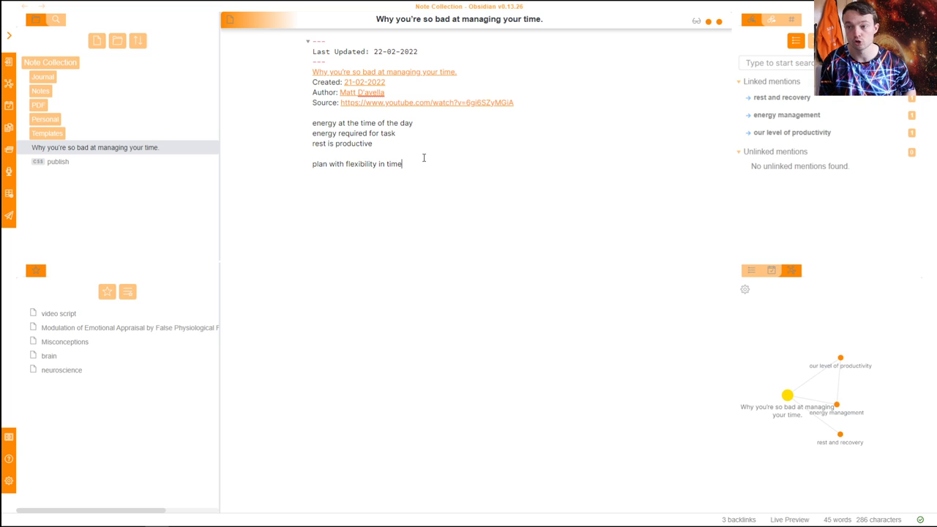
pyautogui.hotkey('ctrl', 'm')
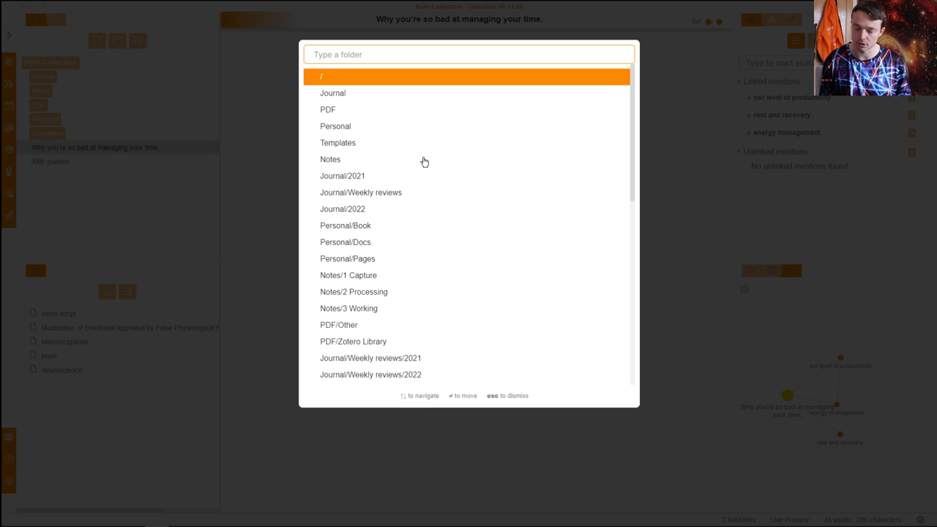
pyautogui.write('v')
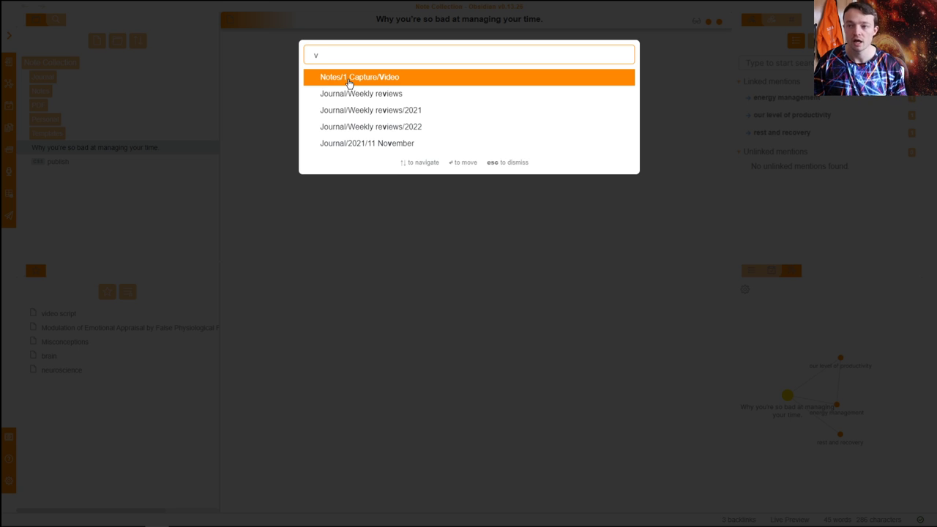
pyautogui.click(388, 79)
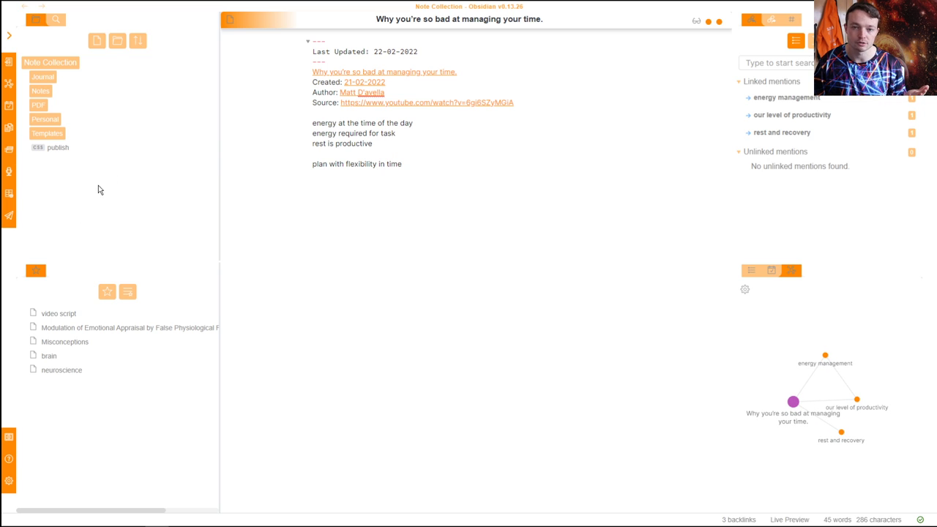
# Look for the moved video note inside Notes/1 Capture/Video in the file tree and collapse the folders again
pyautogui.click(72, 92)
pyautogui.click(73, 105)
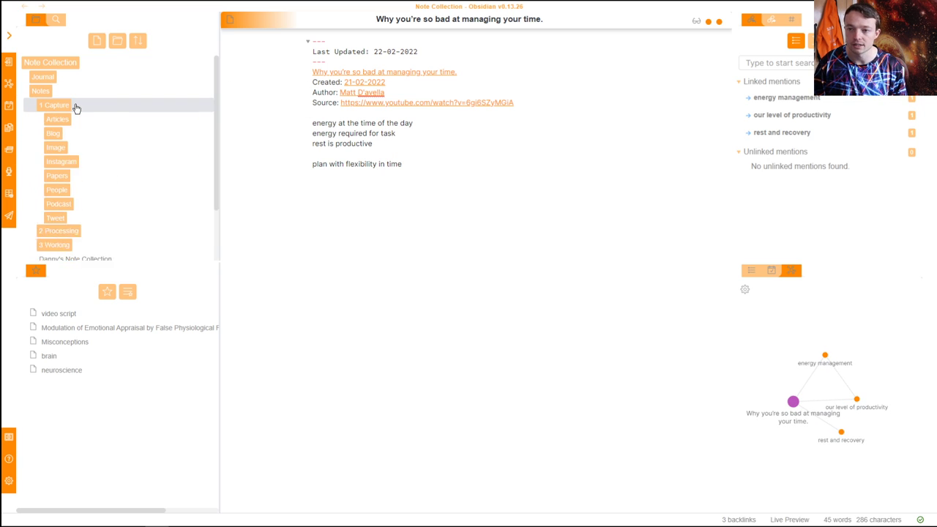
pyautogui.click(80, 239)
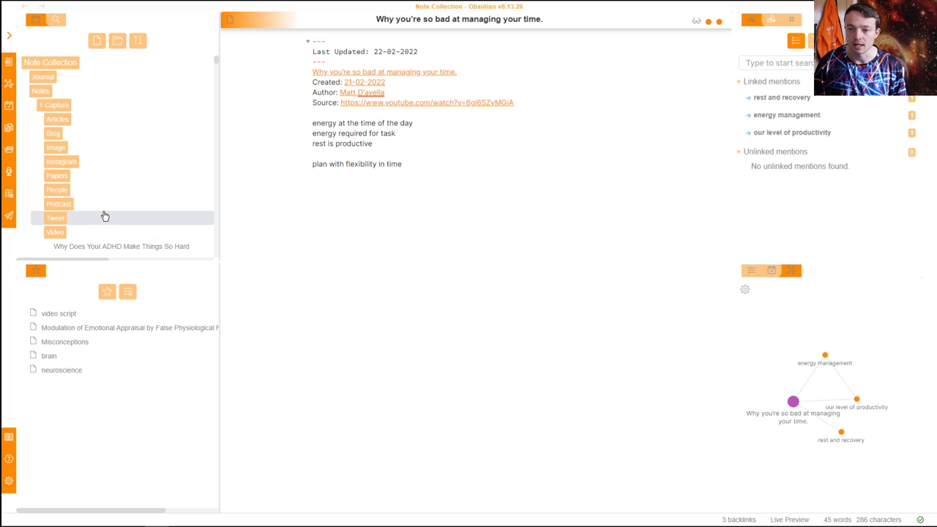
pyautogui.scroll(-1, 105, 212)
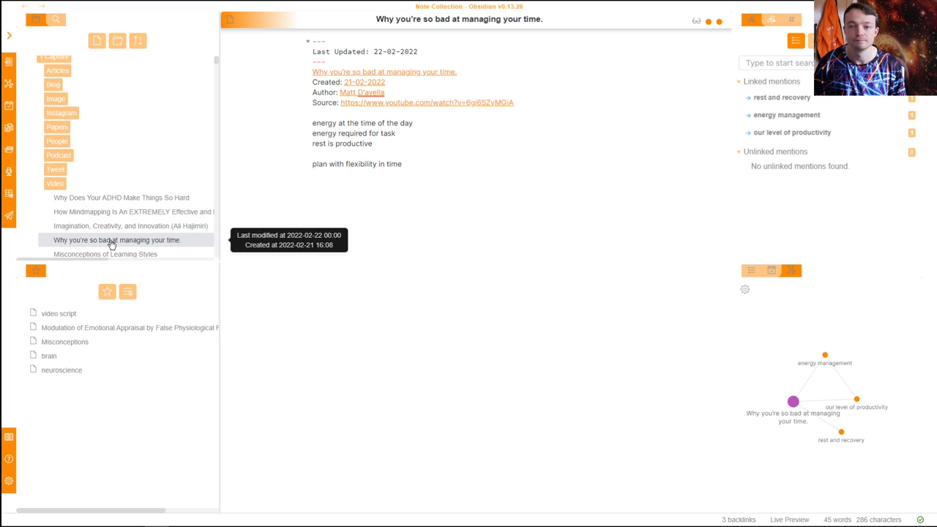
pyautogui.click(92, 184)
pyautogui.click(73, 93)
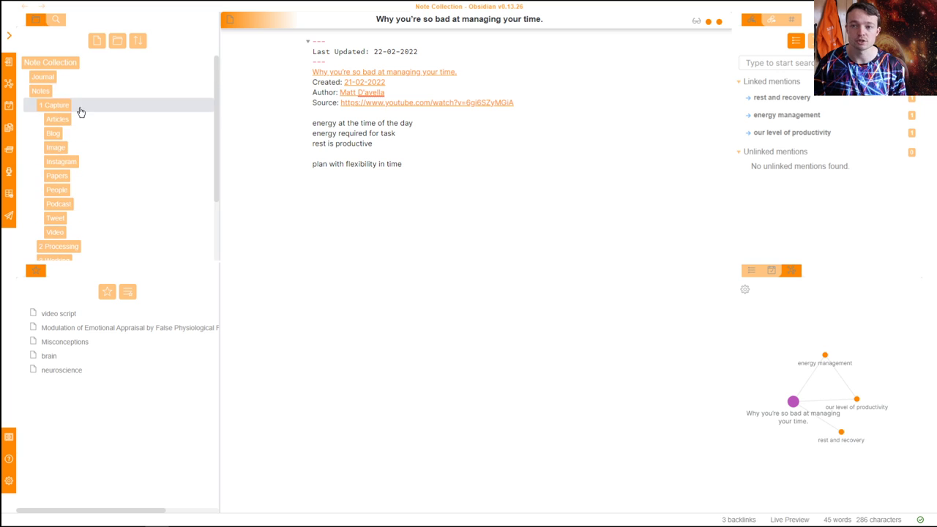
pyautogui.click(66, 93)
pyautogui.click(384, 151)
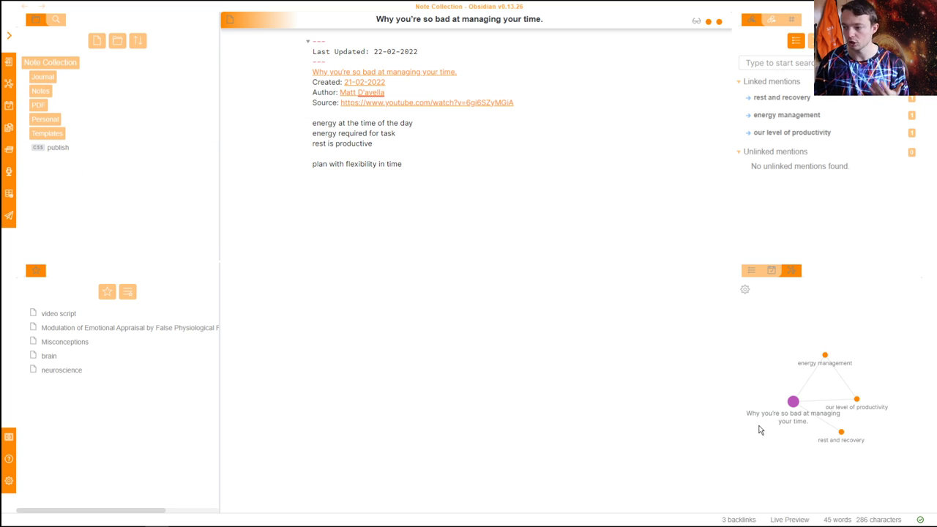
# Open energy management from the local graph and preview the video note linked under To do
pyautogui.click(825, 356)
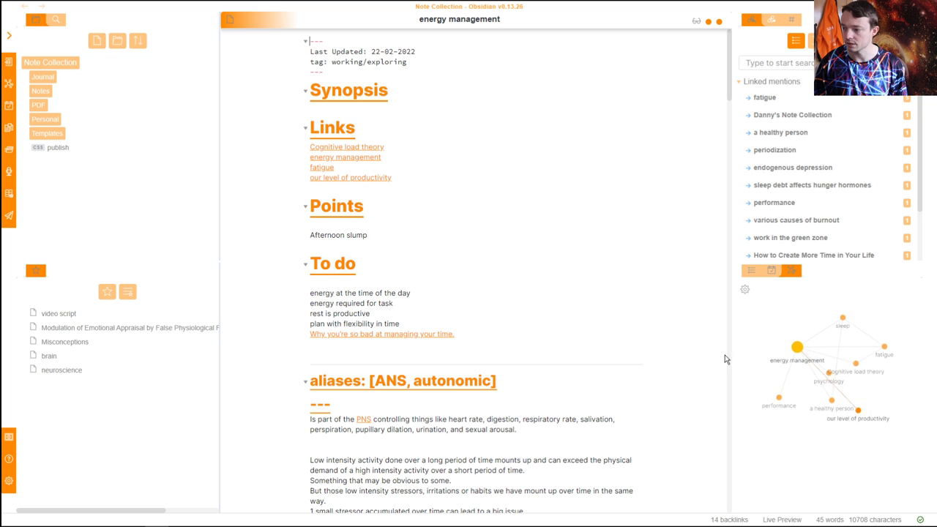
pyautogui.scroll(-3, 373, 144)
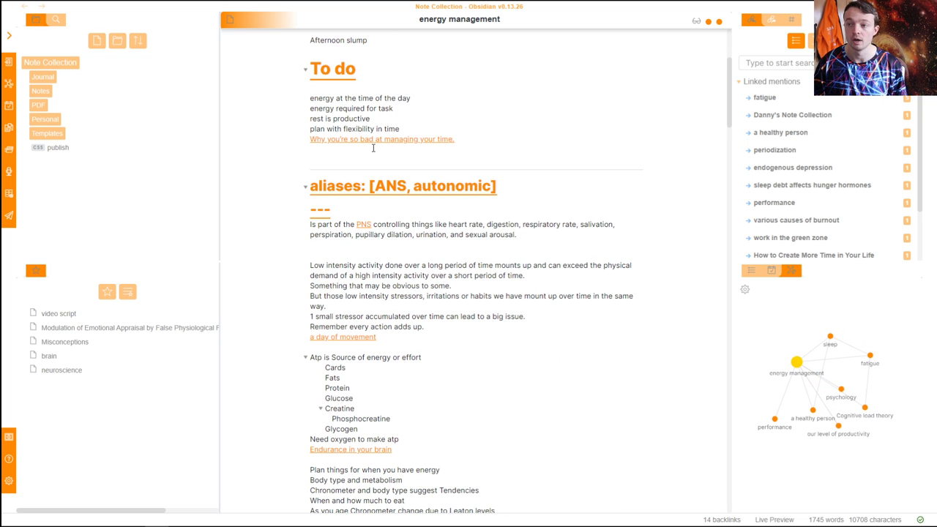
pyautogui.moveTo(373, 144)
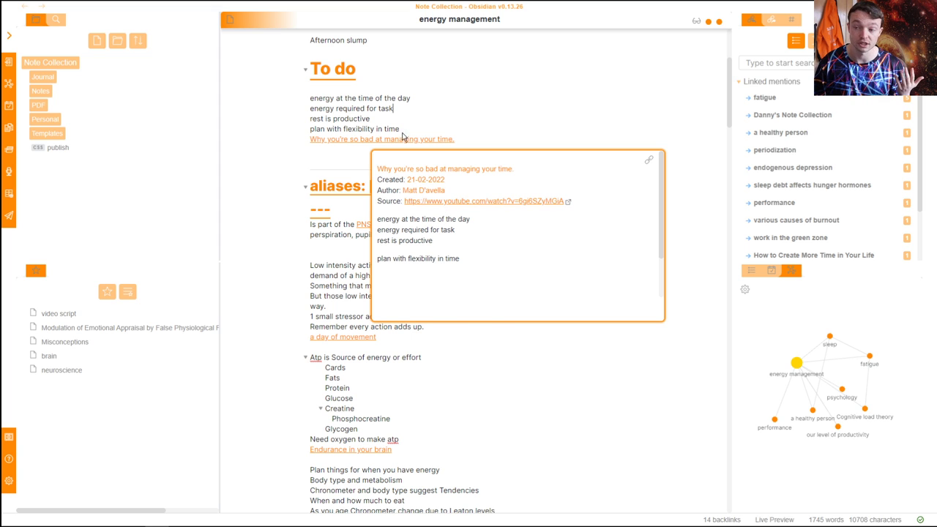
# Open the vault's home note through the quick switcher
pyautogui.click(376, 108)
pyautogui.hotkey('ctrl', 'o')
pyautogui.write('h')
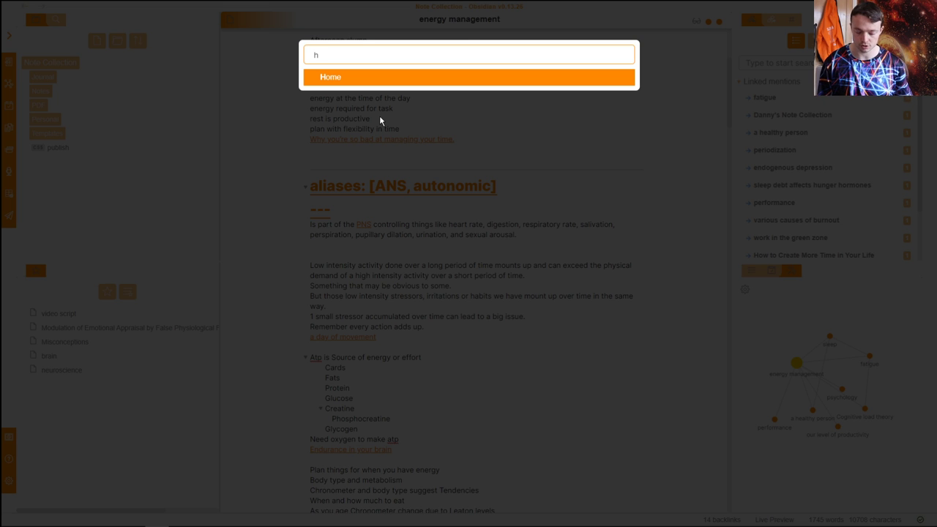
pyautogui.press('Return')
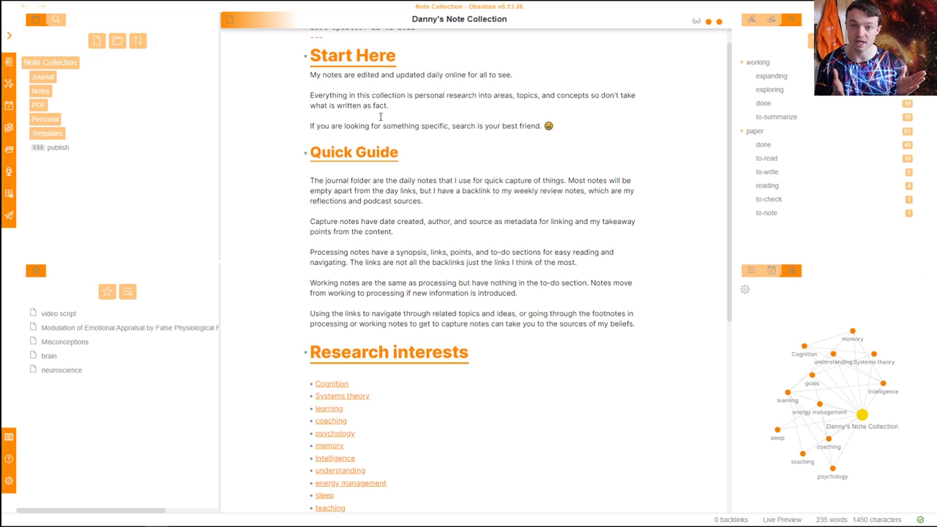
# Open the Cognitive load theory note by its alias CLT, and open its linked Cognitive Load Theory Paper in a second pane
pyautogui.hotkey('ctrl', 'o')
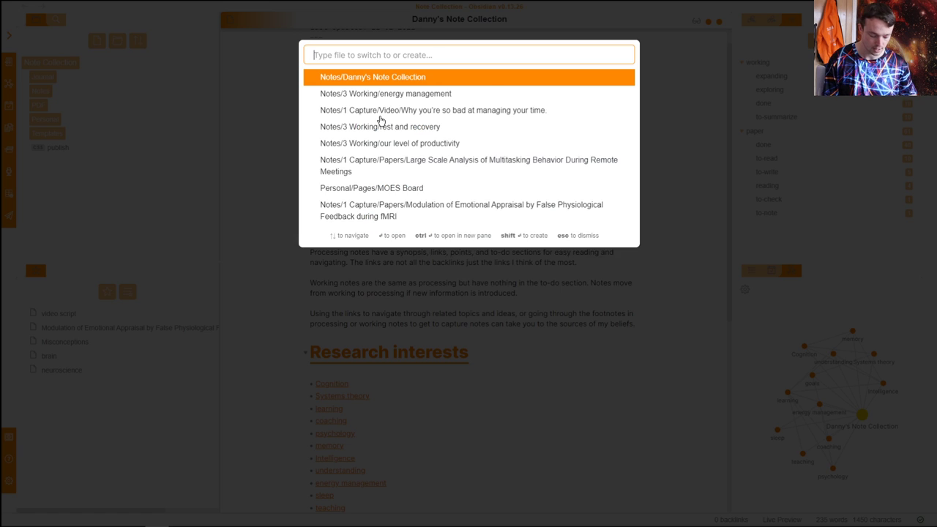
pyautogui.write('clt')
pyautogui.press('Return')
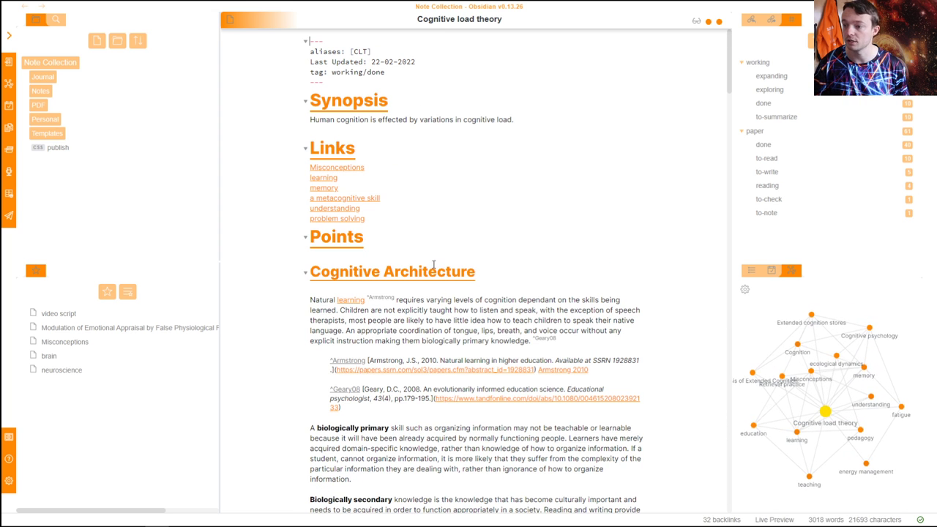
pyautogui.scroll(-3, 440, 297)
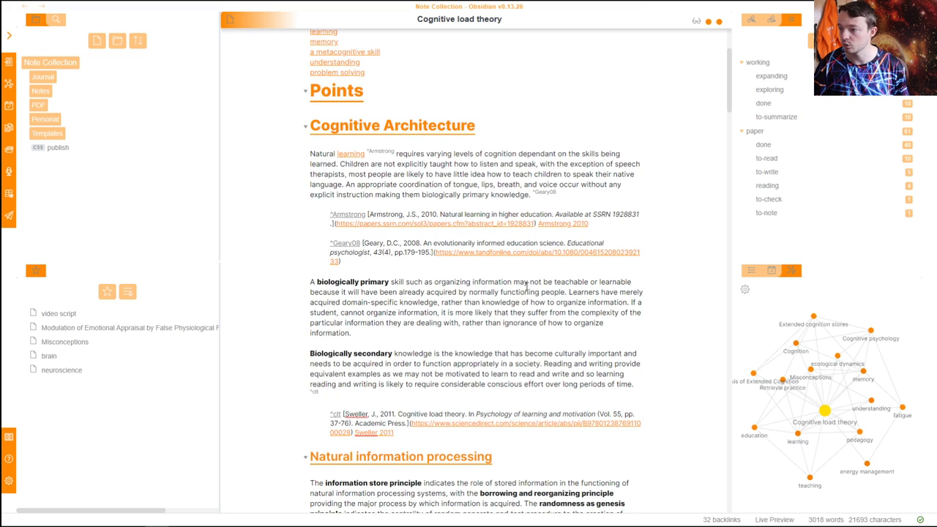
pyautogui.scroll(-2, 527, 289)
pyautogui.moveTo(379, 337)
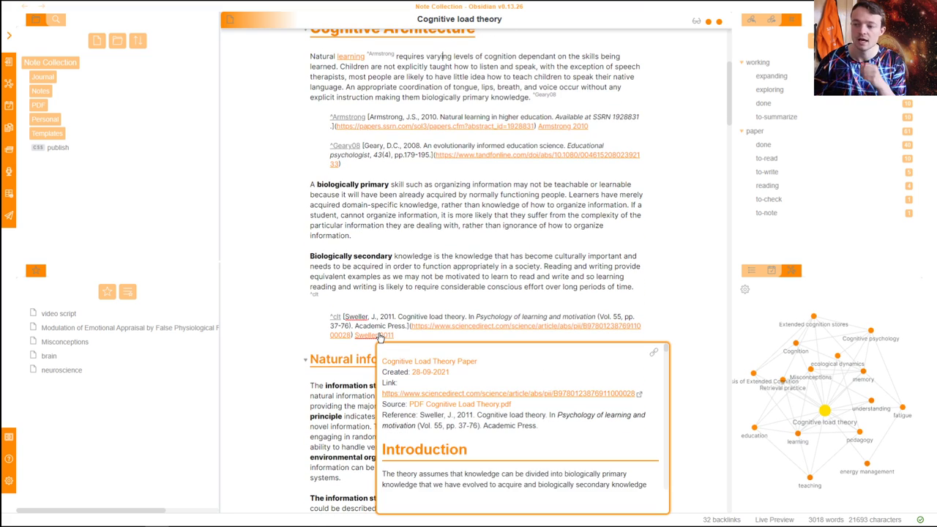
pyautogui.keyDown('ctrl'); pyautogui.click(378, 336); pyautogui.keyUp('ctrl')
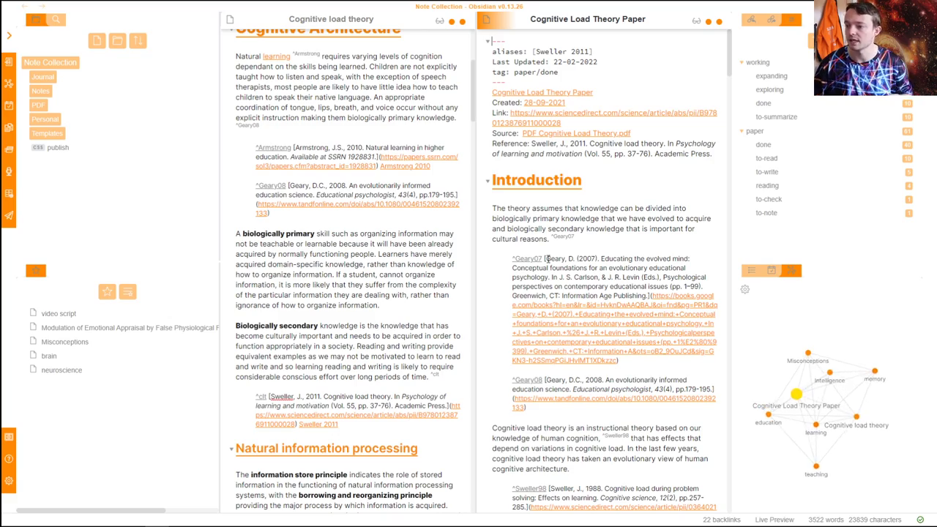
pyautogui.scroll(-5, 578, 233)
pyautogui.scroll(-15, 578, 233)
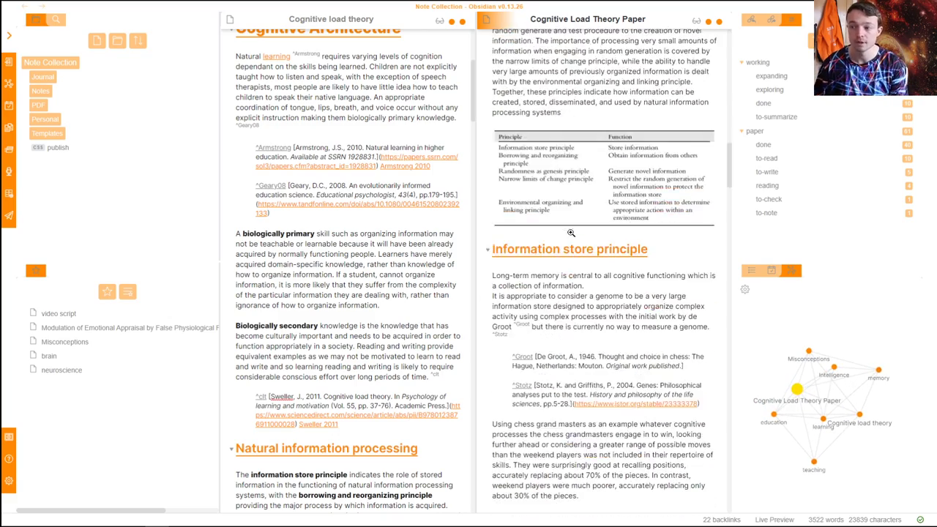
# Examine the aliased working memory link and its preview in the paragraph on the narrow limits of change principle
pyautogui.click(419, 276)
pyautogui.scroll(-15, 395, 278)
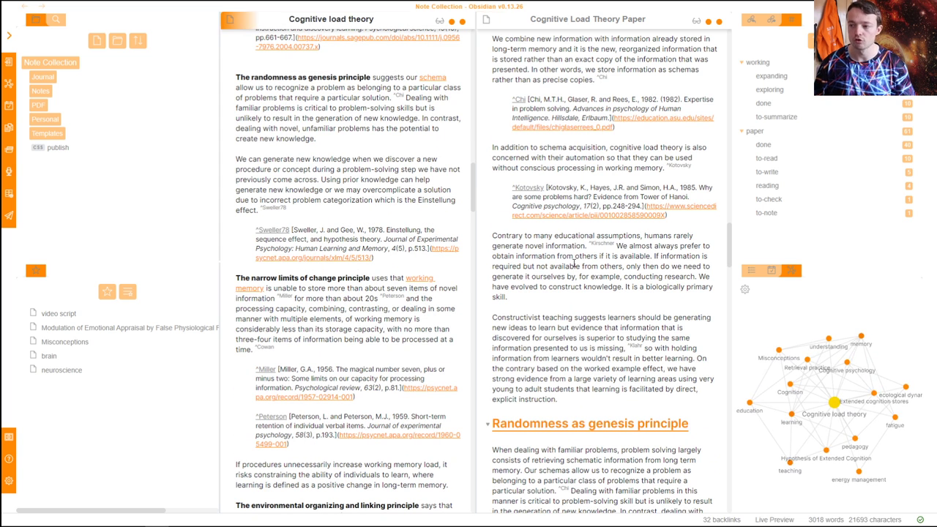
pyautogui.click(340, 277)
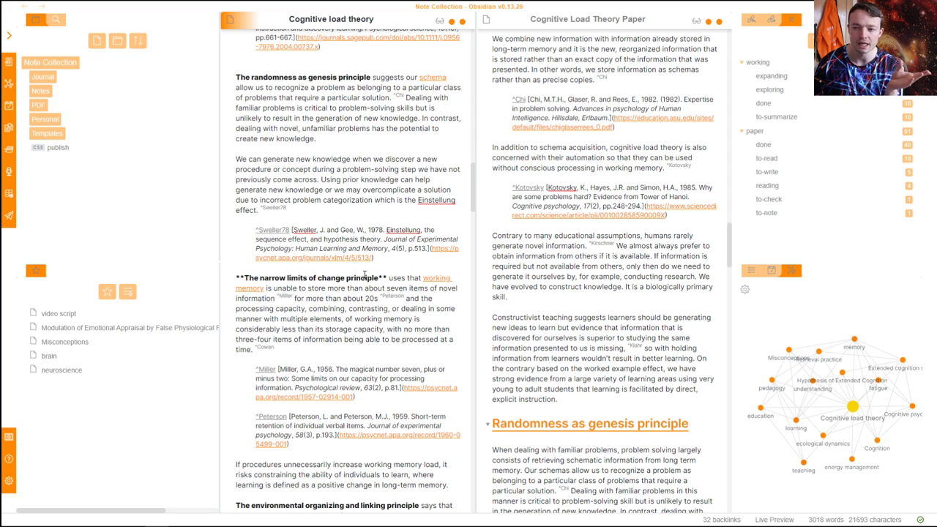
pyautogui.moveTo(446, 282)
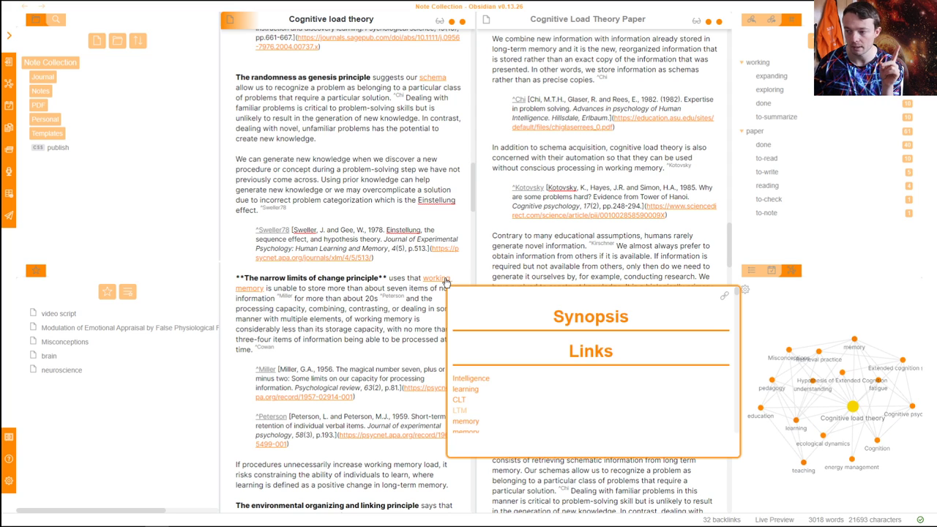
pyautogui.click(266, 289)
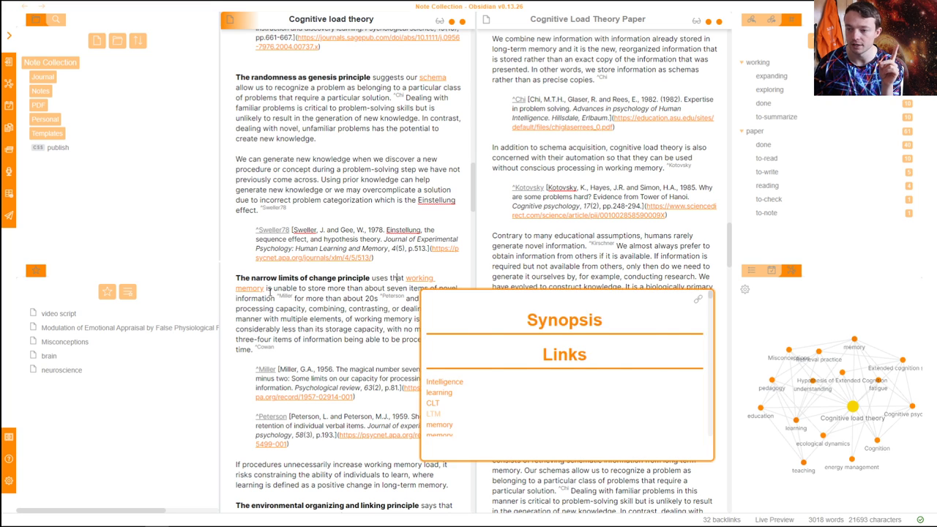
pyautogui.click(253, 292)
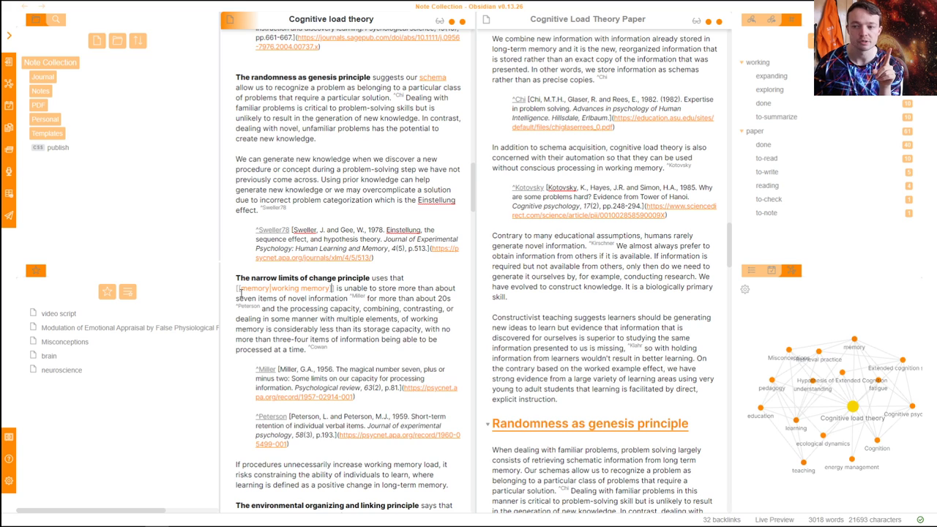
pyautogui.moveTo(249, 290)
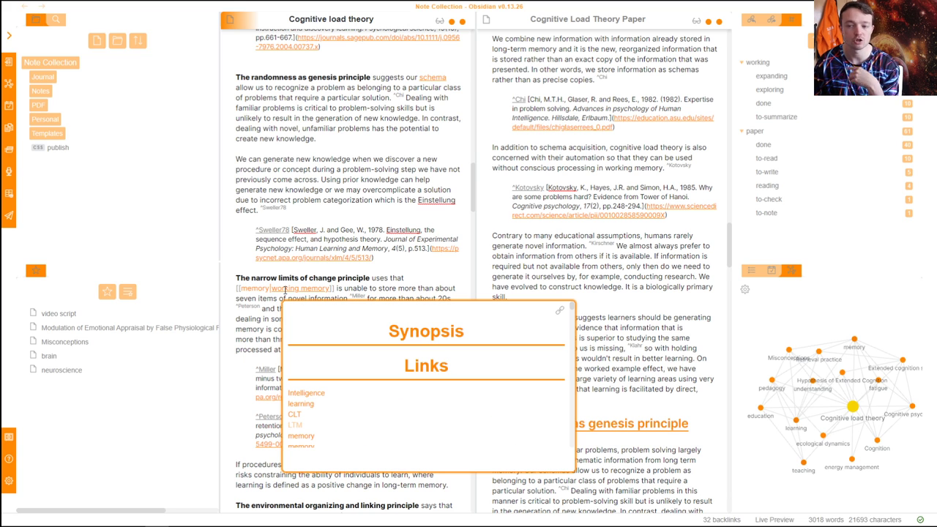
pyautogui.click(308, 278)
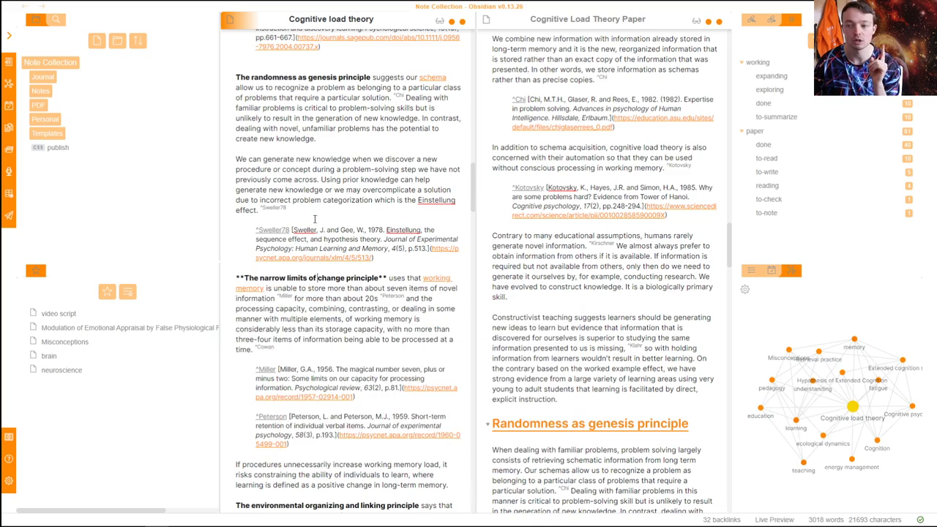
# Return to the "biologically primary" paragraph under Cognitive Architecture in the Cognitive load theory note
pyautogui.scroll(7, 315, 157)
pyautogui.scroll(10, 319, 172)
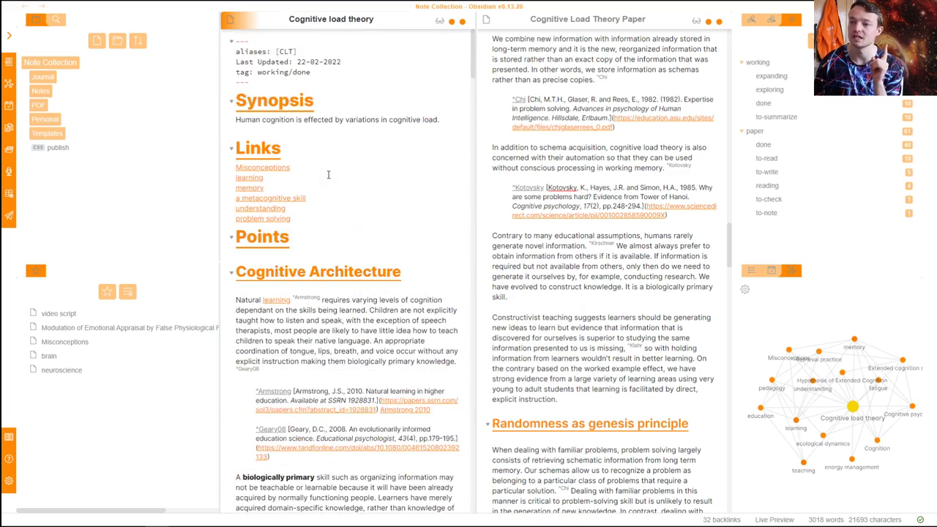
pyautogui.scroll(-5, 303, 249)
pyautogui.click(270, 233)
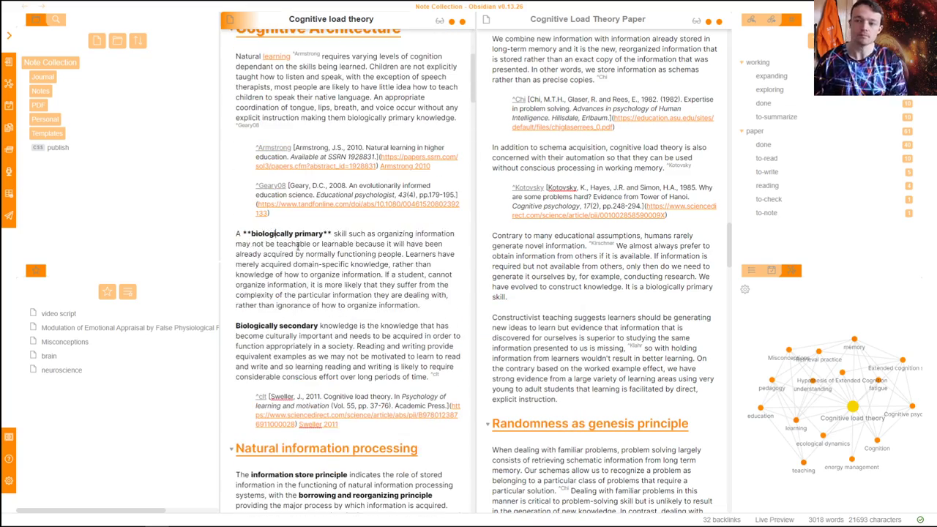
# Open the understanding note from Notes/3 Working in place of the Cognitive Load Theory Paper
pyautogui.click(524, 255)
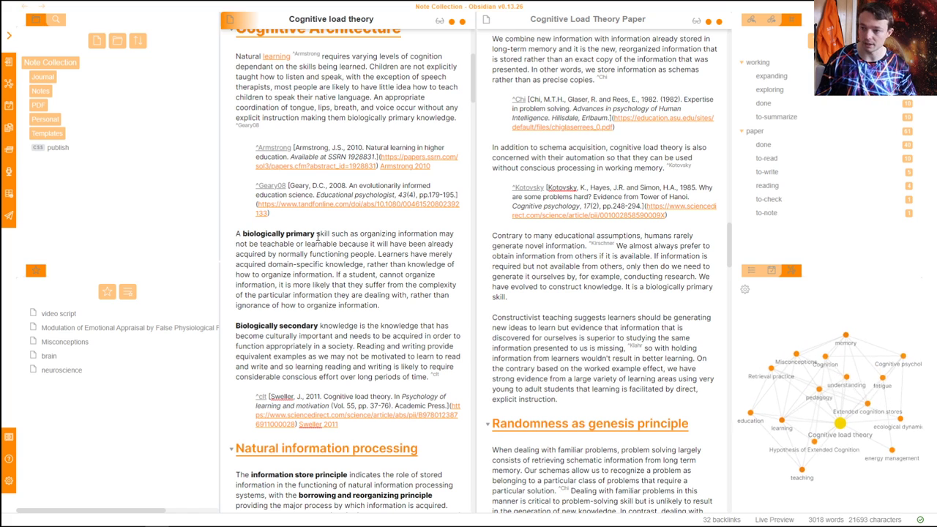
pyautogui.hotkey('ctrl', 'o')
pyautogui.write('under')
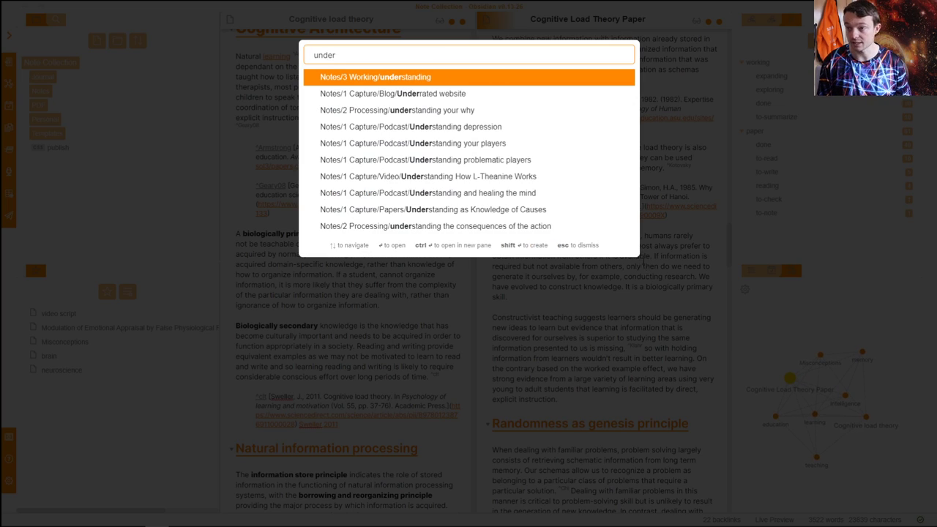
pyautogui.press('Return')
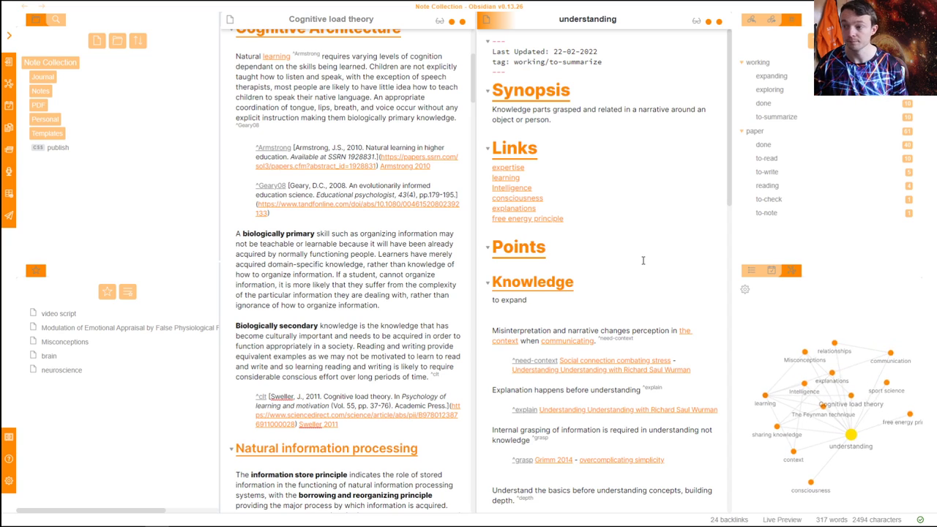
# Start a third-level heading "biolog" below "to expand" in the Knowledge section of the understanding note, and remove it again
pyautogui.click(589, 278)
pyautogui.click(558, 307)
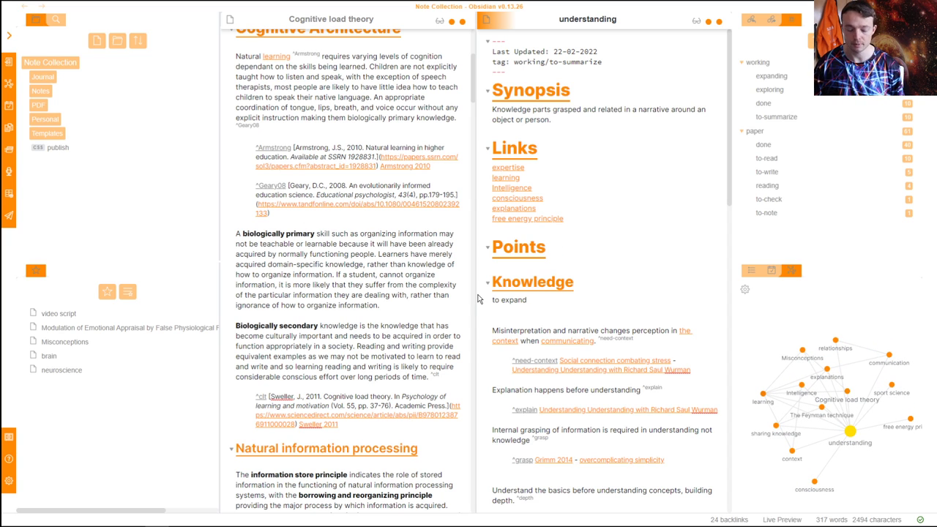
pyautogui.write('###')
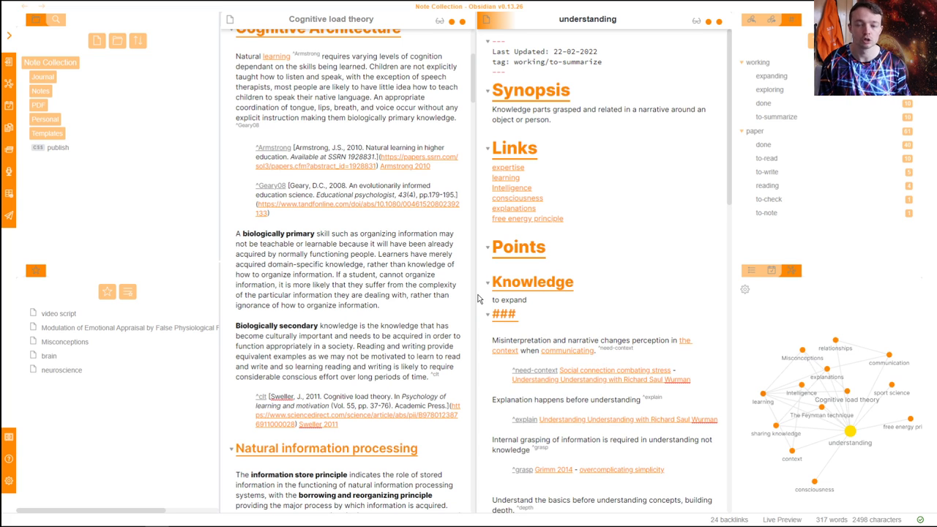
pyautogui.write(' biolog')
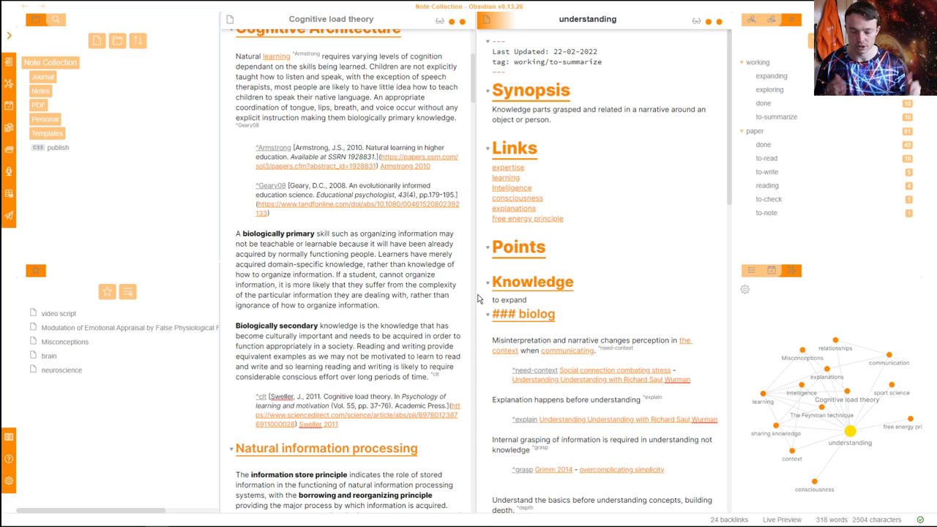
pyautogui.hotkey('ctrl', 'd')
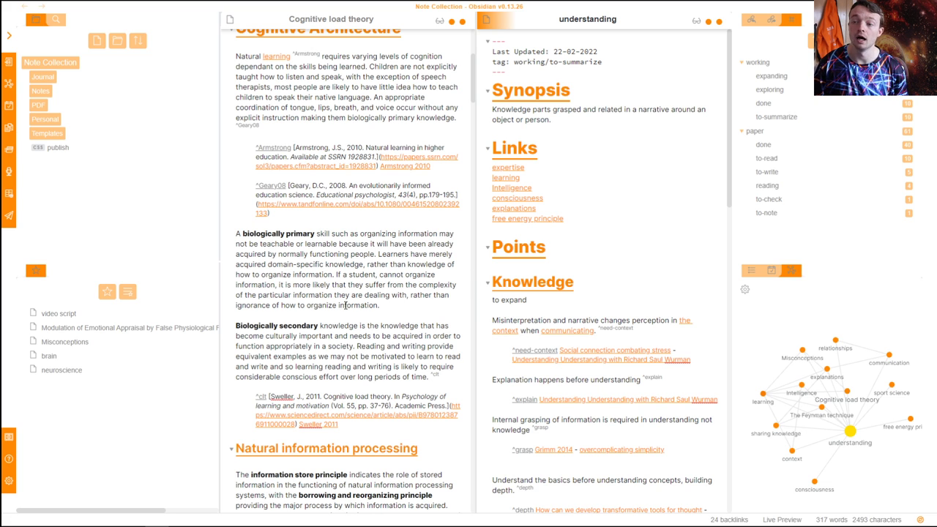
# Insert a link to the understanding note with display text "biological primary" after "biologically primary" in Cognitive load theory
pyautogui.click(314, 234)
pyautogui.write('[')
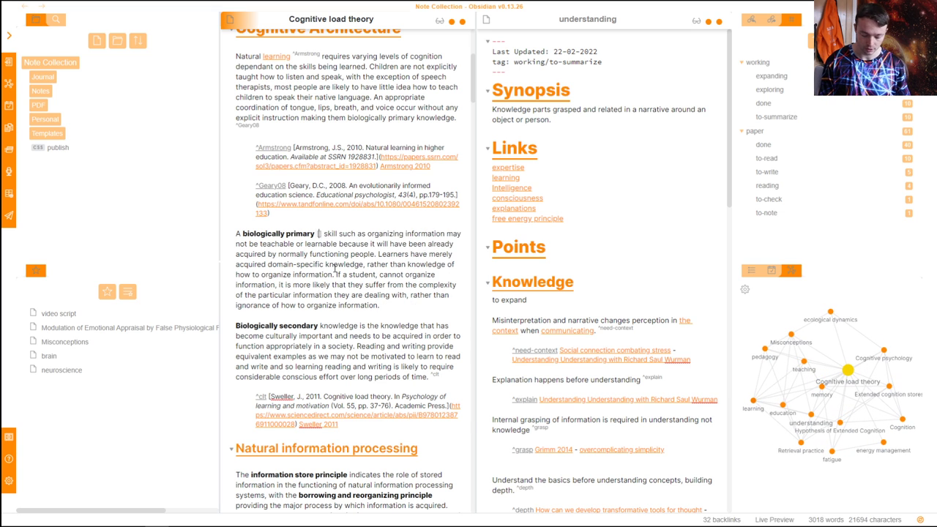
pyautogui.write('[understanding')
pyautogui.press('Return')
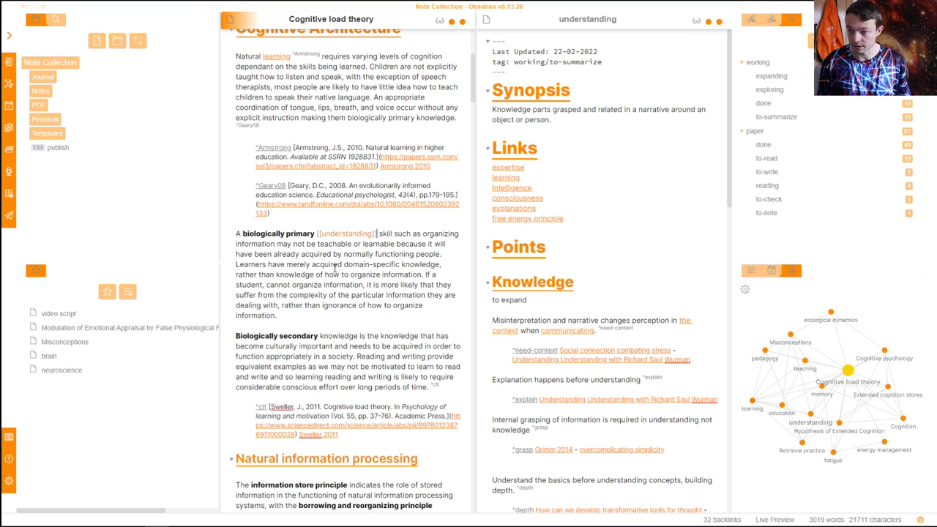
pyautogui.write('|')
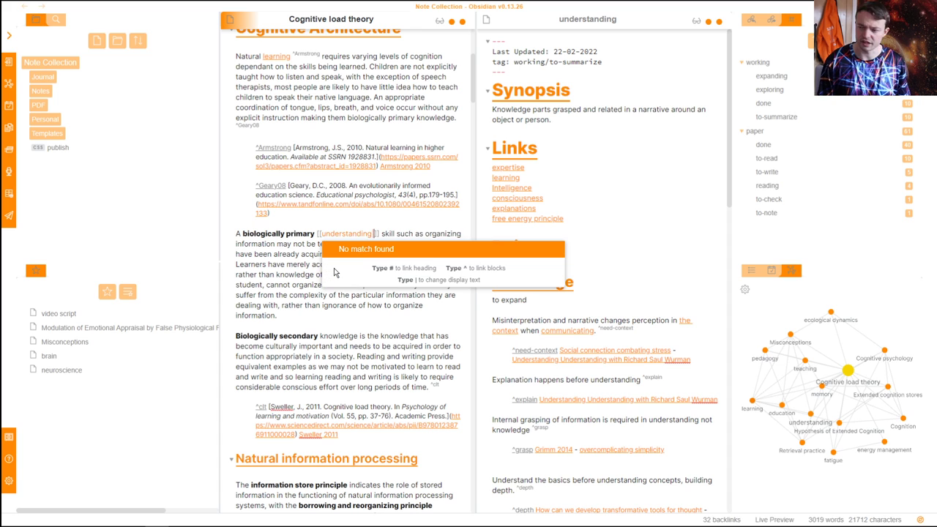
pyautogui.write('biological pri')
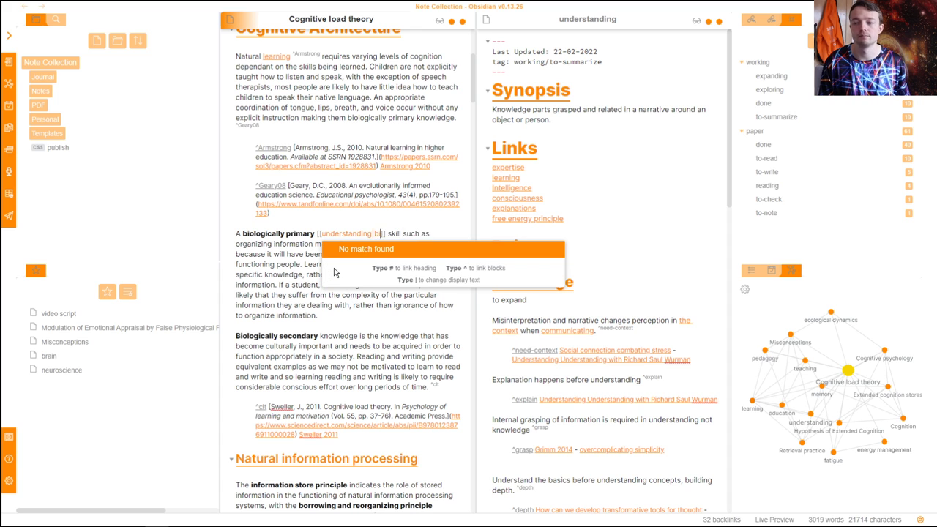
pyautogui.write('mary')
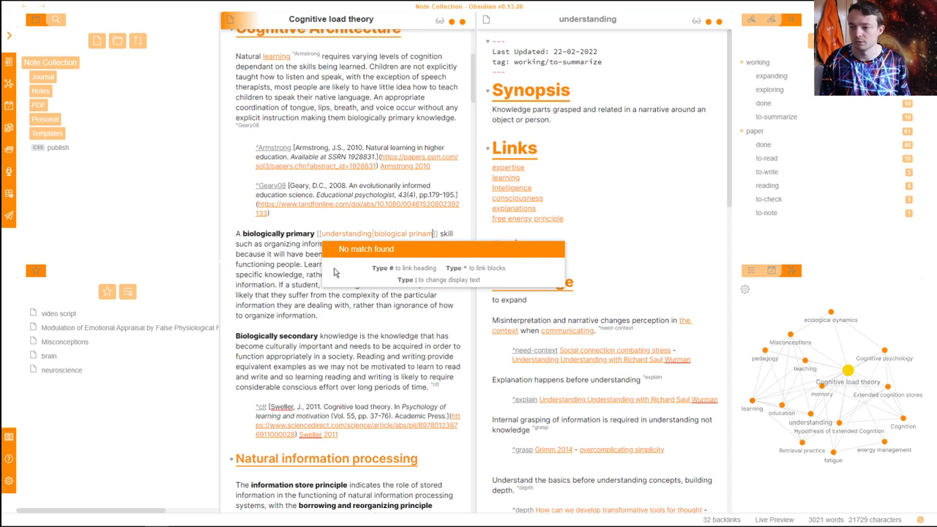
pyautogui.click(297, 264)
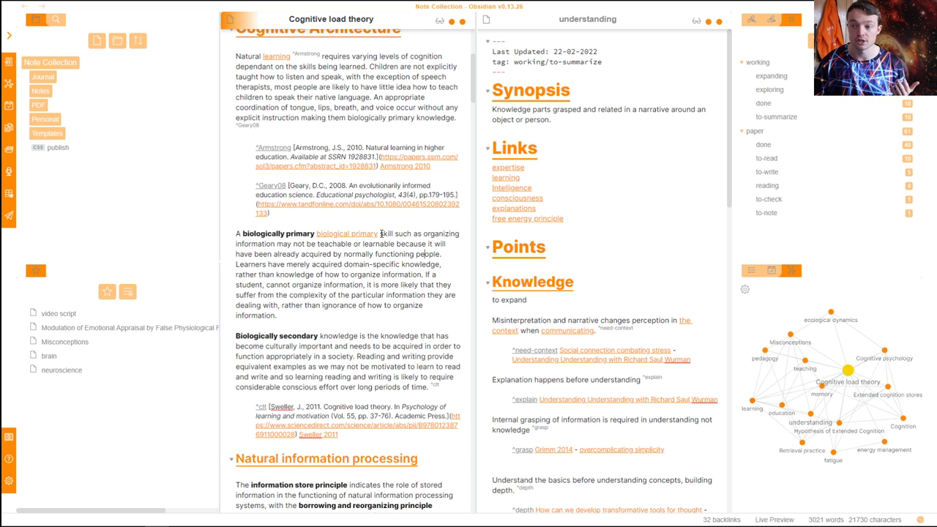
# Delete the understanding link and its extra space from the "biologically primary" paragraph
pyautogui.press('BackSpace')
pyautogui.press('BackSpace')
pyautogui.press('BackSpace')
pyautogui.press('BackSpace')
pyautogui.press('BackSpace')
pyautogui.press('BackSpace')
pyautogui.press('BackSpace')
pyautogui.press('BackSpace')
pyautogui.press('BackSpace')
pyautogui.press('BackSpace')
pyautogui.press('BackSpace')
pyautogui.press('BackSpace')
pyautogui.press('BackSpace')
pyautogui.press('BackSpace')
pyautogui.press('BackSpace')
pyautogui.press('BackSpace')
pyautogui.press('BackSpace')
pyautogui.press('BackSpace')
pyautogui.press('BackSpace')
pyautogui.press('BackSpace')
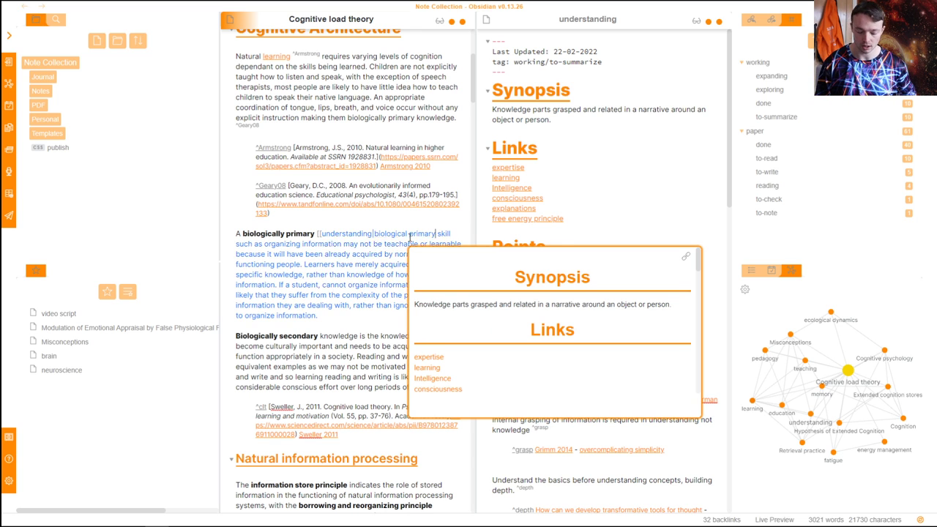
pyautogui.press('BackSpace')
pyautogui.press('BackSpace')
pyautogui.press('BackSpace')
pyautogui.press('BackSpace')
pyautogui.press('BackSpace')
pyautogui.press('BackSpace')
pyautogui.press('BackSpace')
pyautogui.press('BackSpace')
pyautogui.press('BackSpace')
pyautogui.press('BackSpace')
pyautogui.press('BackSpace')
pyautogui.press('BackSpace')
pyautogui.press('BackSpace')
pyautogui.press('BackSpace')
pyautogui.press('BackSpace')
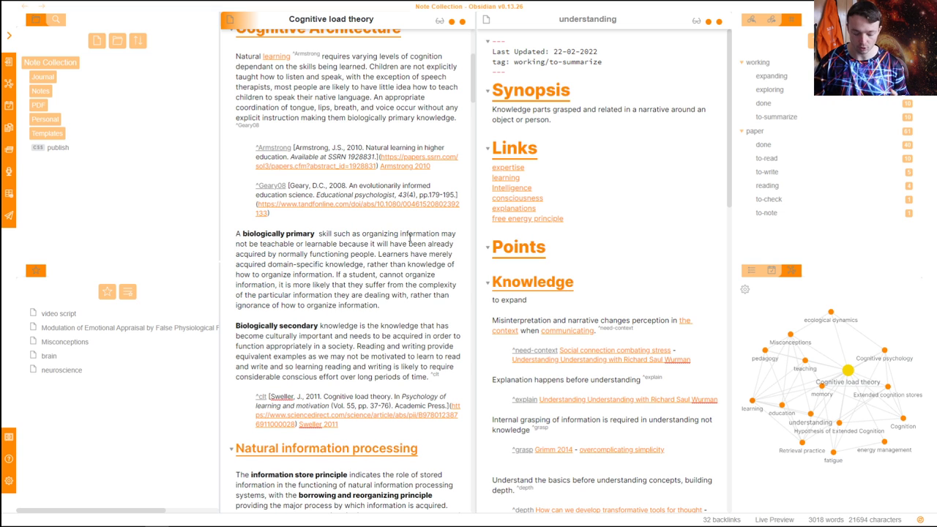
pyautogui.press('BackSpace')
pyautogui.click(409, 244)
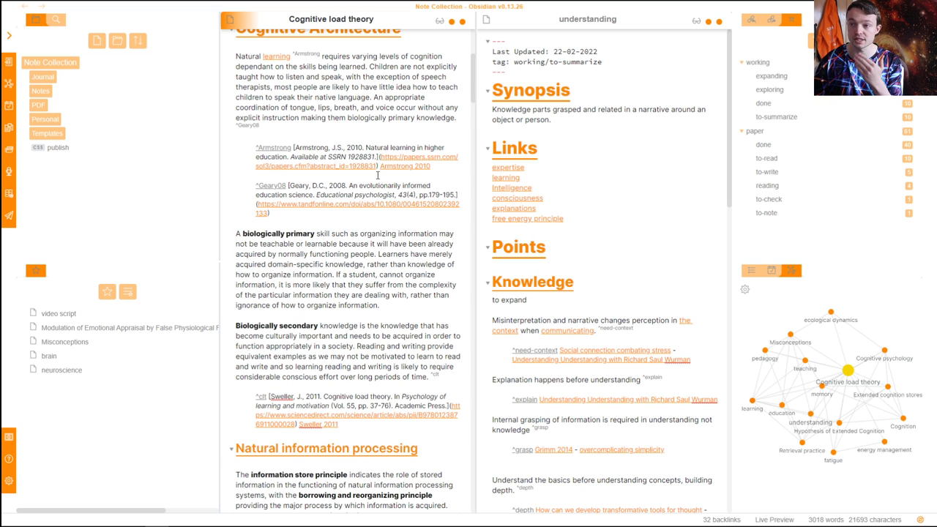
# Preview the learning link under Cognitive Architecture and look through the text down to Natural information processing
pyautogui.scroll(2, 377, 174)
pyautogui.moveTo(272, 156)
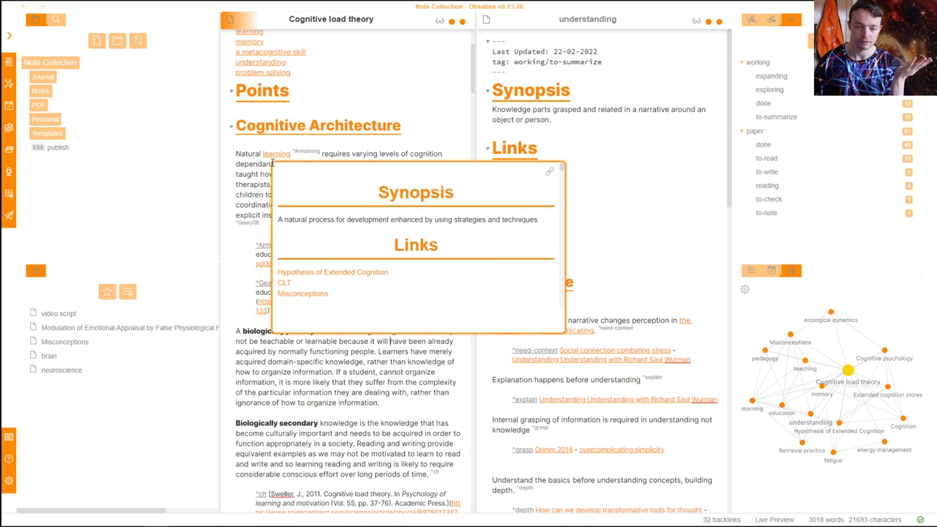
pyautogui.scroll(-4, 275, 169)
pyautogui.scroll(-5, 280, 189)
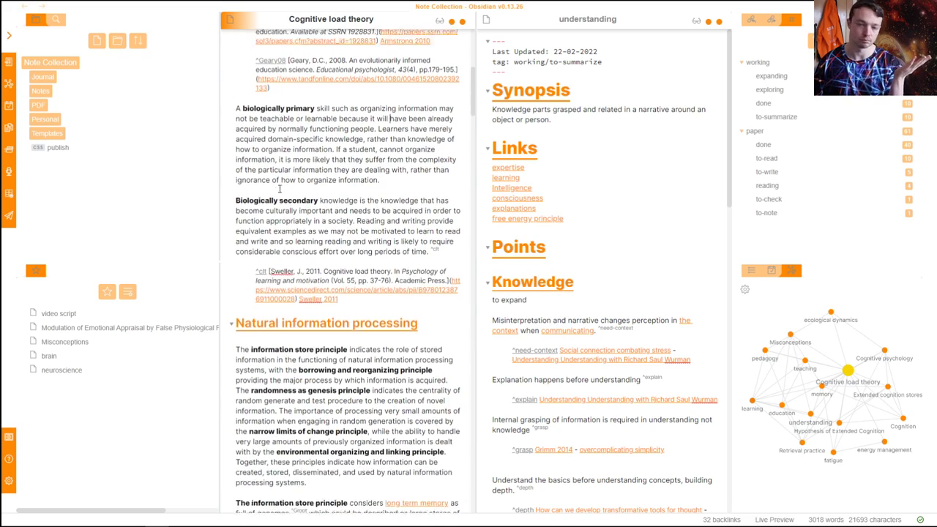
# Close the understanding note and show Cognitive load theory in reading view
pyautogui.click(593, 266)
pyautogui.hotkey('ctrl', 'w')
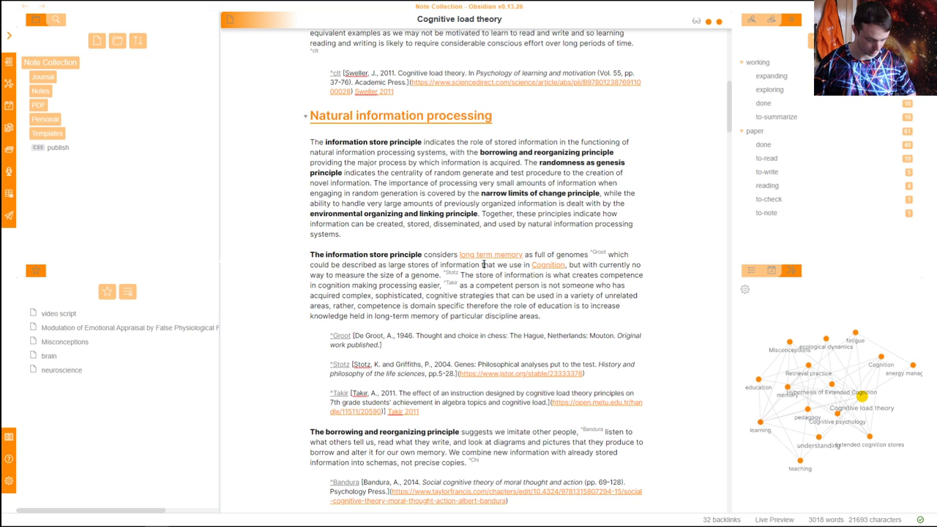
pyautogui.hotkey('ctrl', 'e')
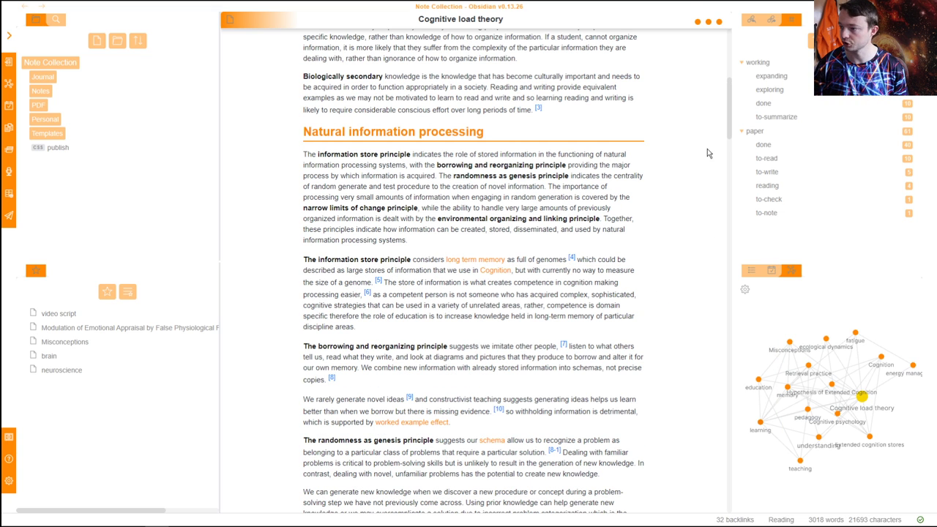
# Jump to Other References through the outline of Cognitive load theory and look through the numbered reference list
pyautogui.click(751, 270)
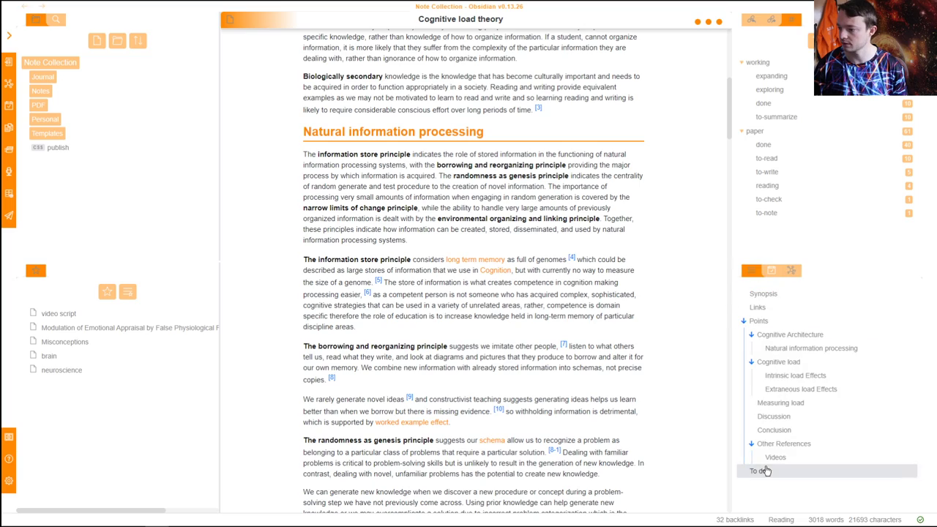
pyautogui.click(769, 443)
pyautogui.scroll(-5, 491, 346)
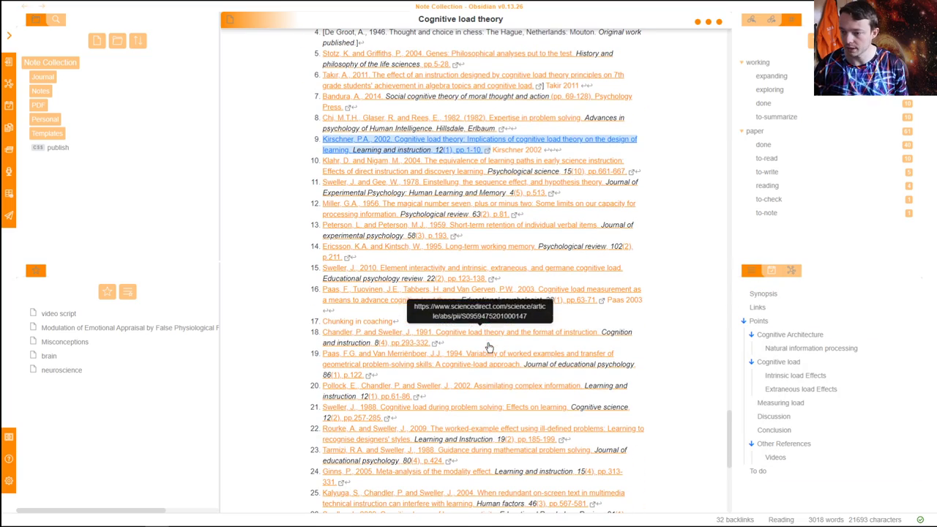
pyautogui.scroll(3, 462, 322)
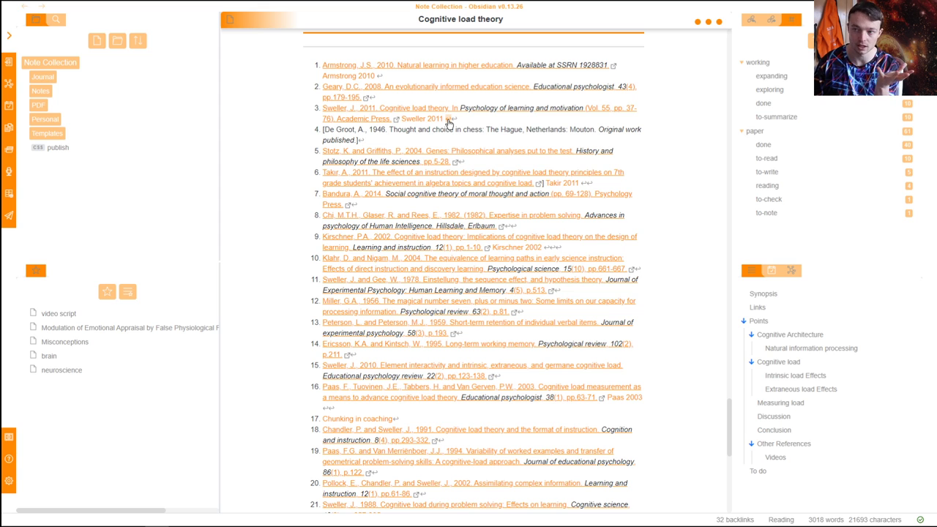
# Follow reference 3 to its citations in Extraneous load Effects and Cognitive Architecture, and return the note to editing view
pyautogui.click(449, 119)
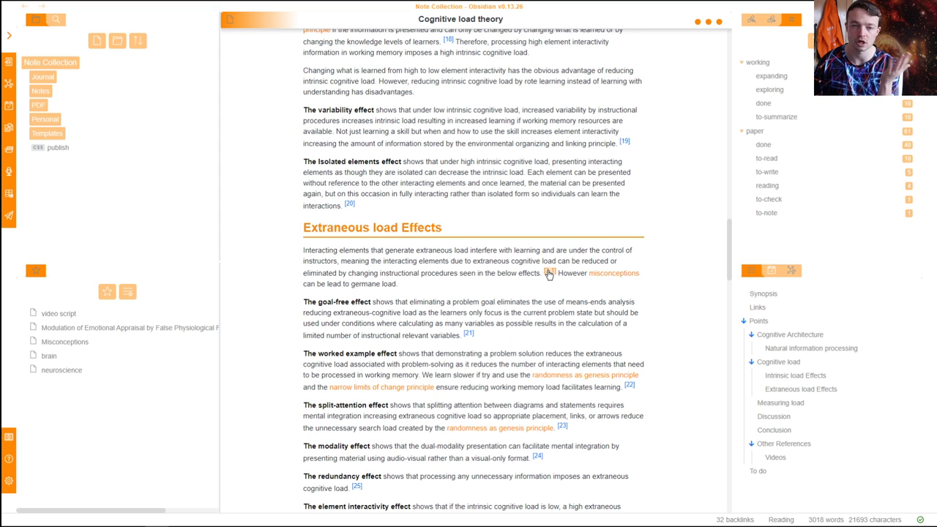
pyautogui.click(549, 273)
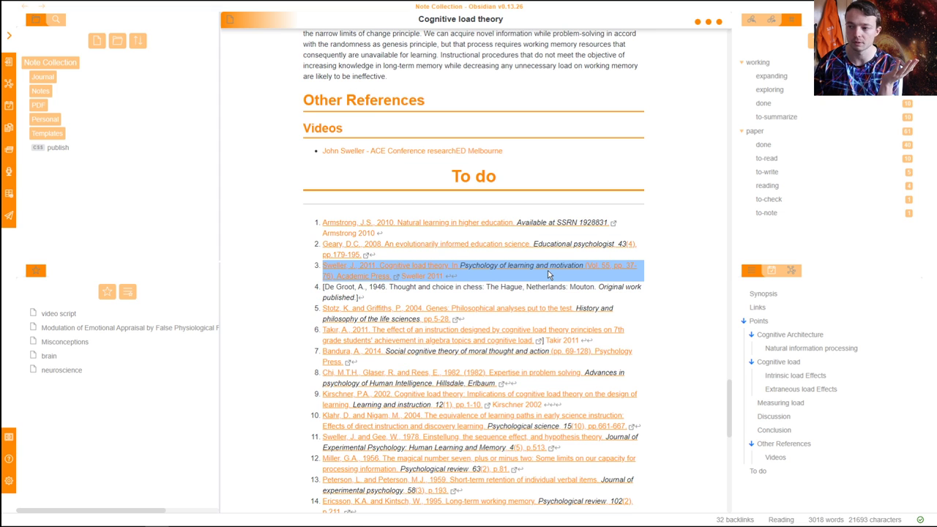
pyautogui.click(452, 278)
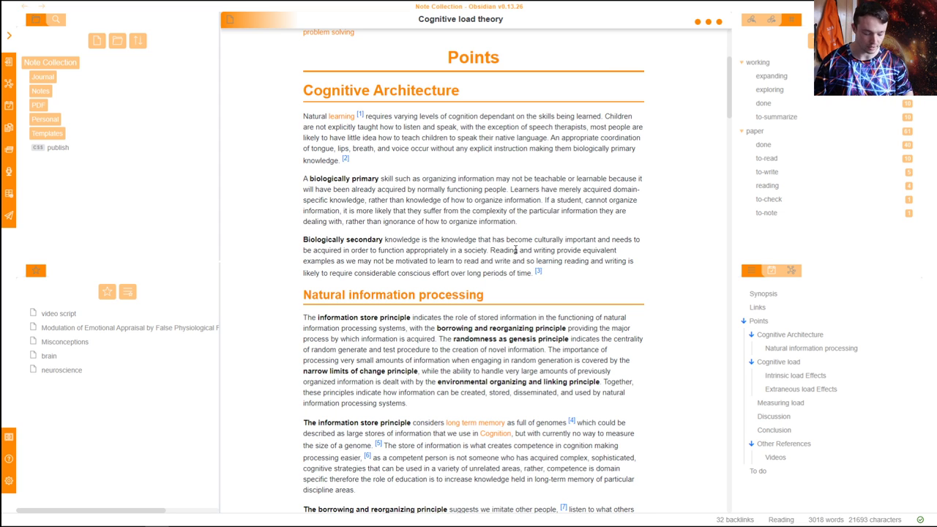
pyautogui.hotkey('ctrl', 'e')
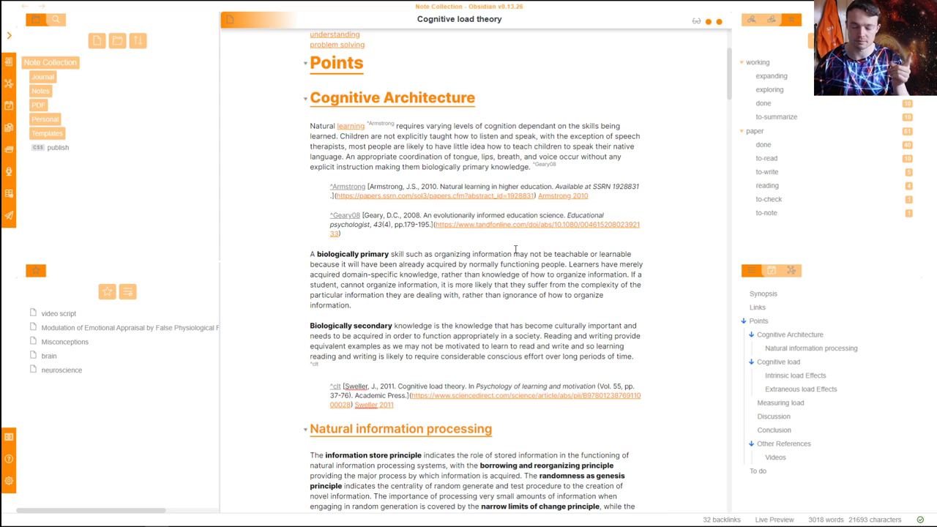
# Open the vault's home note, followed by the starred video script note
pyautogui.hotkey('ctrl', 'o')
pyautogui.write('h')
pyautogui.press('Return')
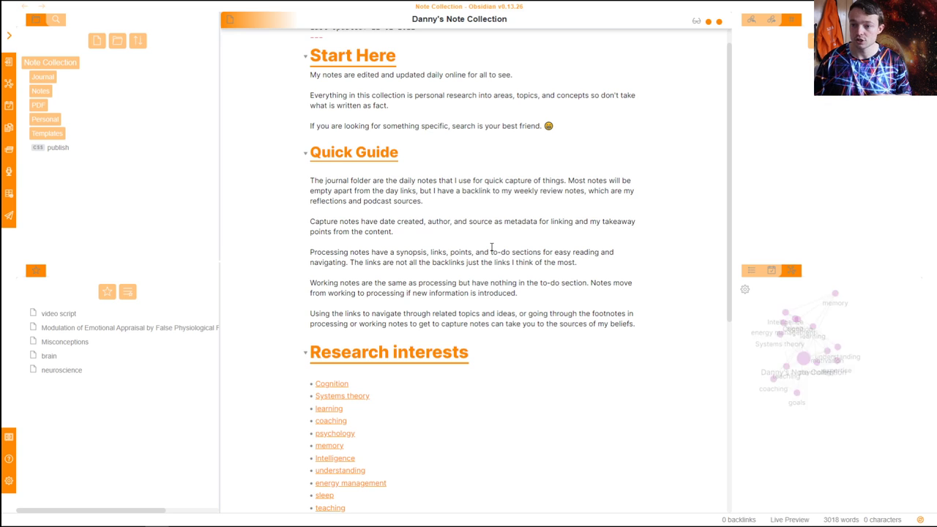
pyautogui.click(117, 317)
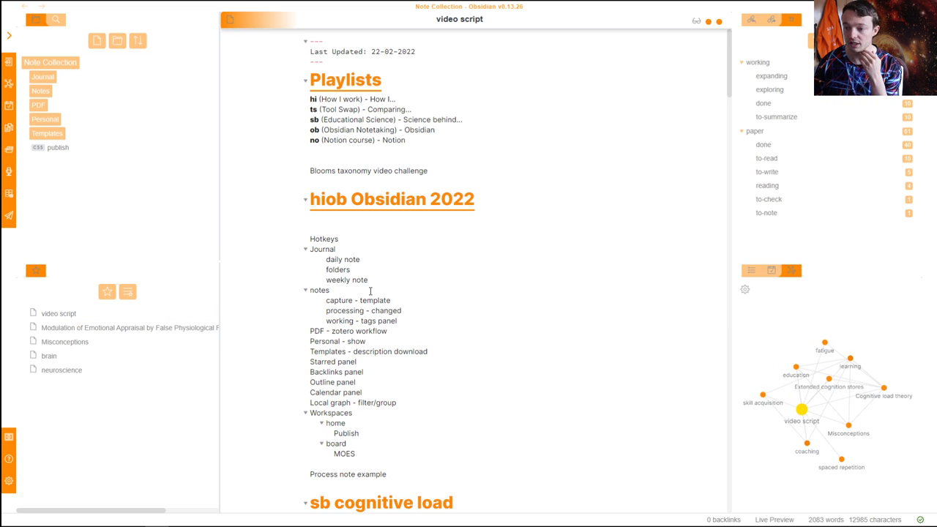
# Expand the Personal folder and its Docs subfolder to view their contents, and collapse both again
pyautogui.click(63, 121)
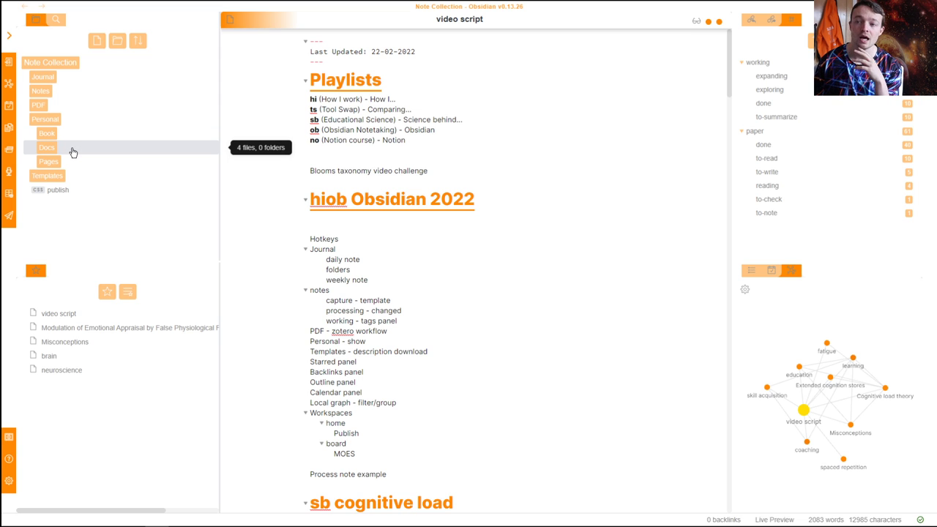
pyautogui.click(73, 152)
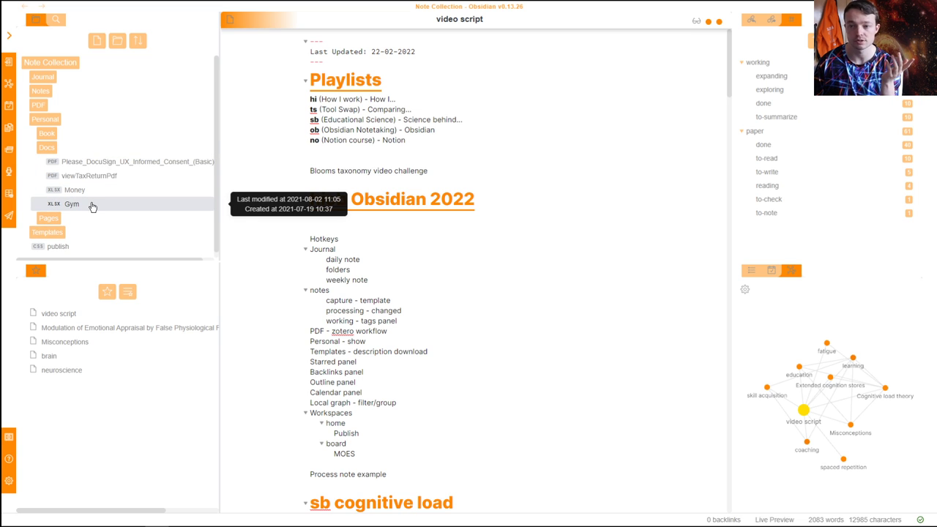
pyautogui.click(61, 153)
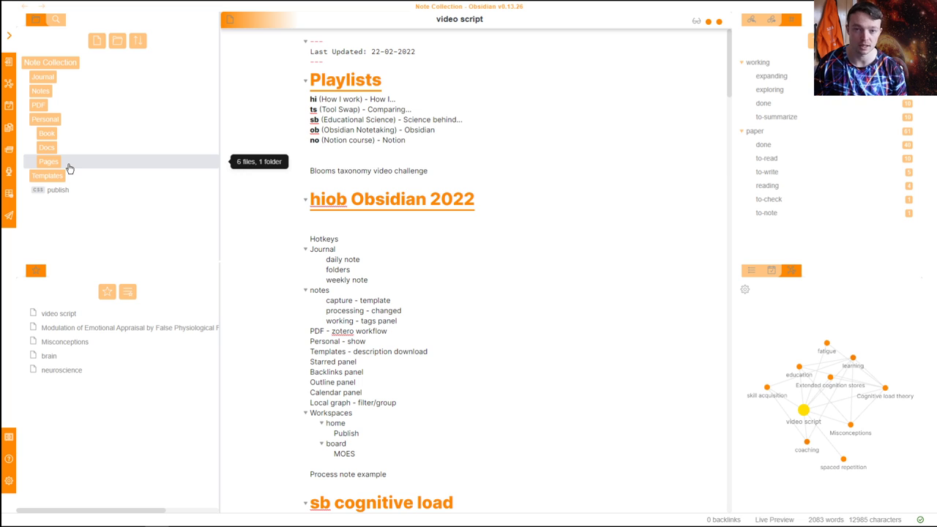
pyautogui.click(55, 121)
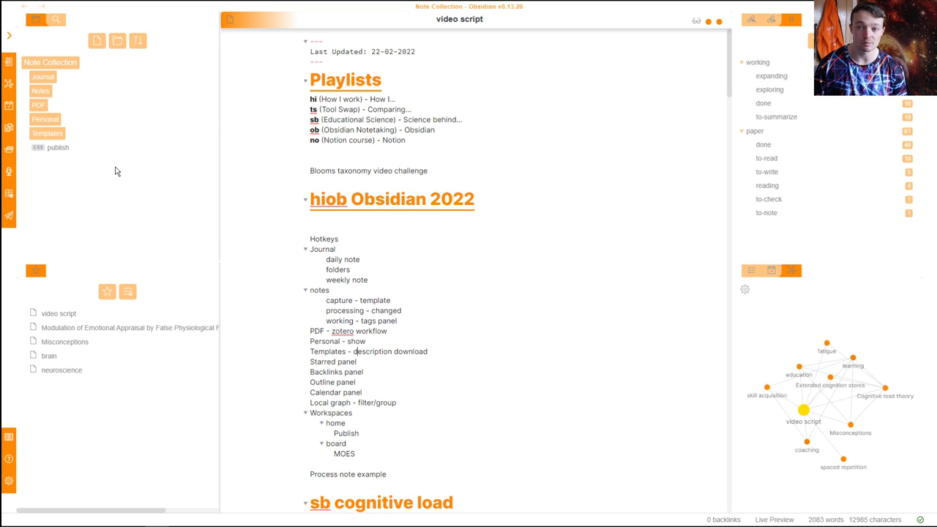
# Open Today Template and demonstrate it by inserting it into a new note in a second pane, closing that note again
pyautogui.click(72, 136)
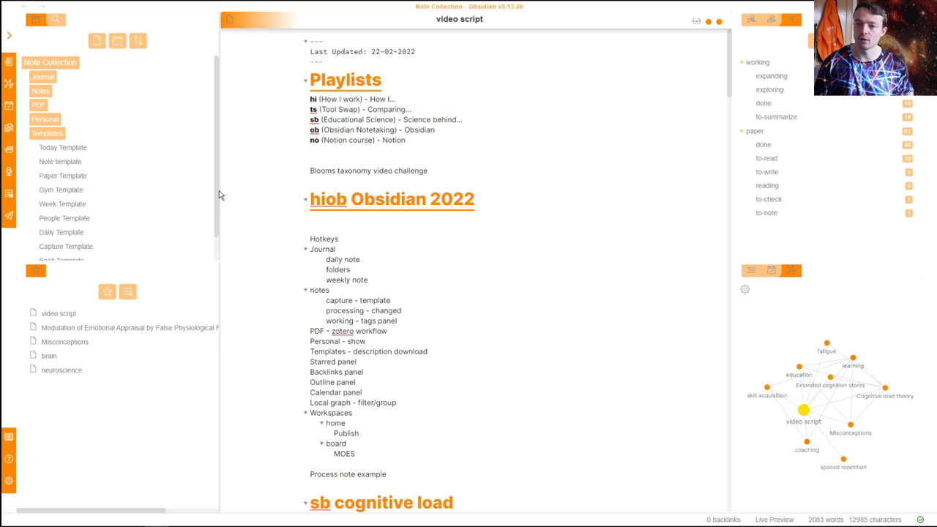
pyautogui.click(168, 148)
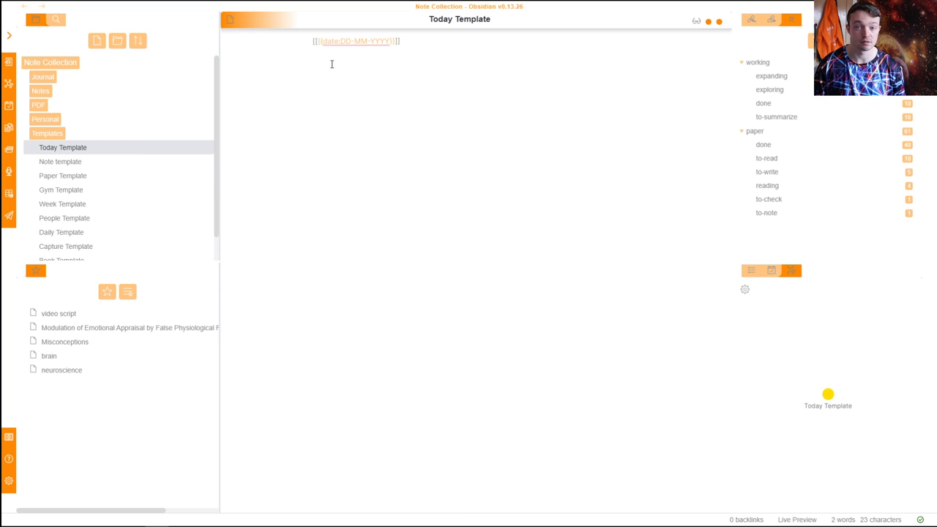
pyautogui.hotkey('ctrl', 'shift', 'n')
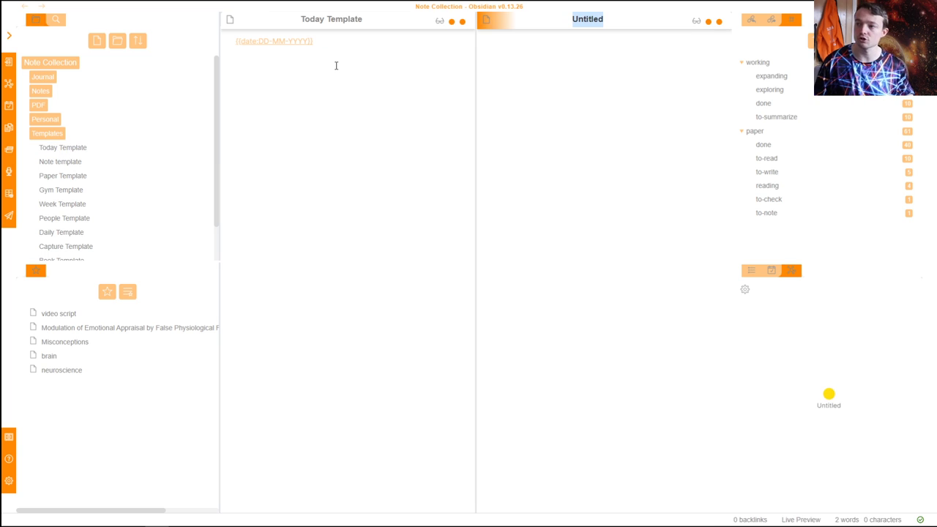
pyautogui.hotkey('alt', 't')
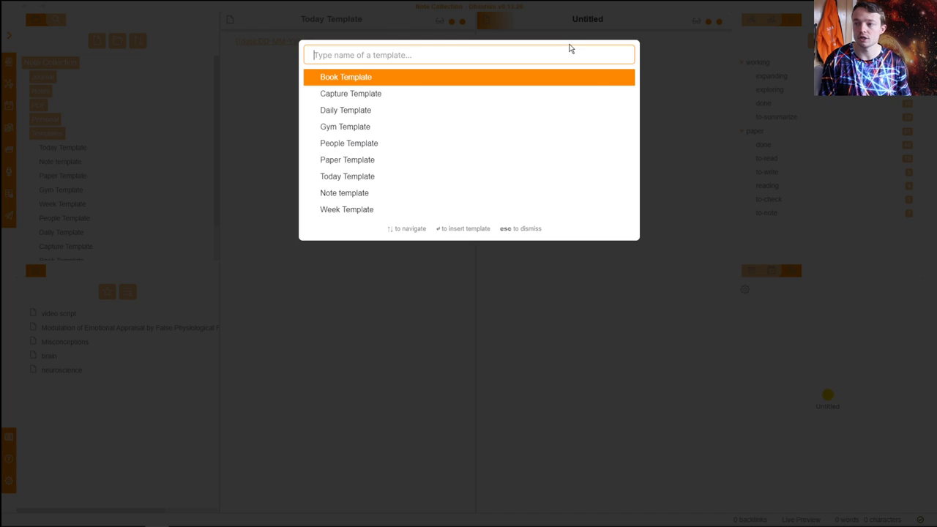
pyautogui.write('today')
pyautogui.press('Return')
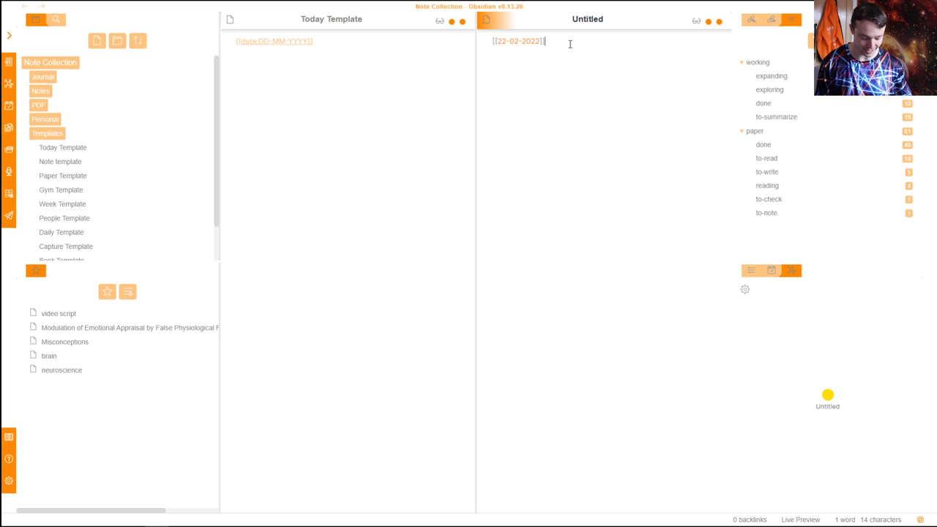
pyautogui.hotkey('ctrl', 'w')
pyautogui.hotkey('ctrl', 'w')
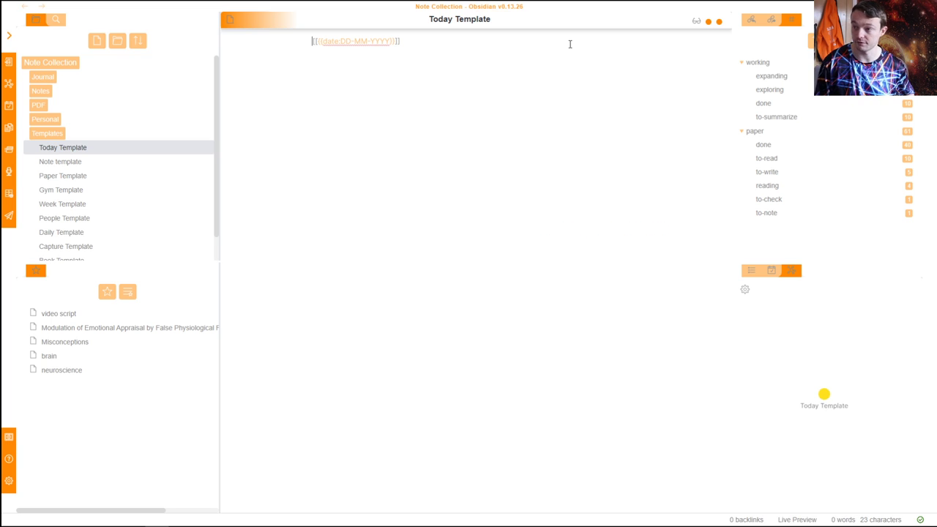
# Open the skill acquisition note and look at its Practice point and To do section
pyautogui.hotkey('ctrl', 'o')
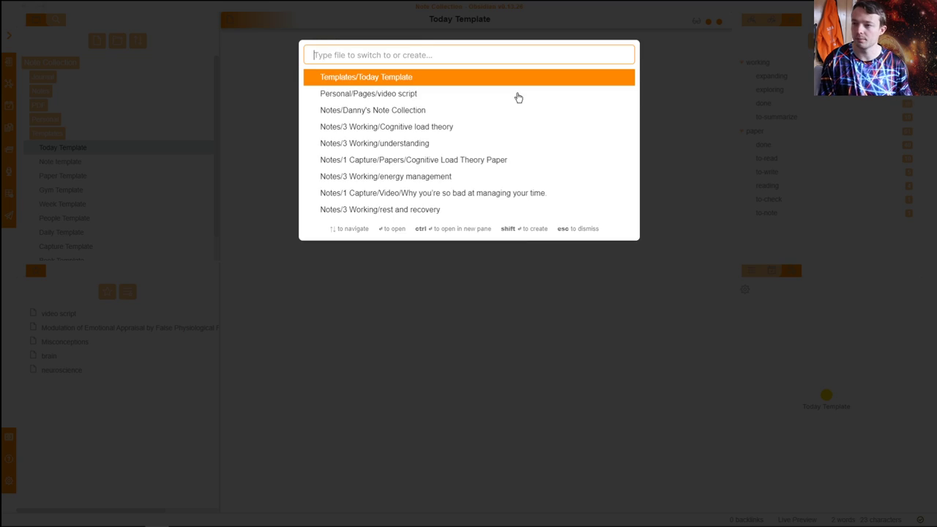
pyautogui.write('skill')
pyautogui.press('Return')
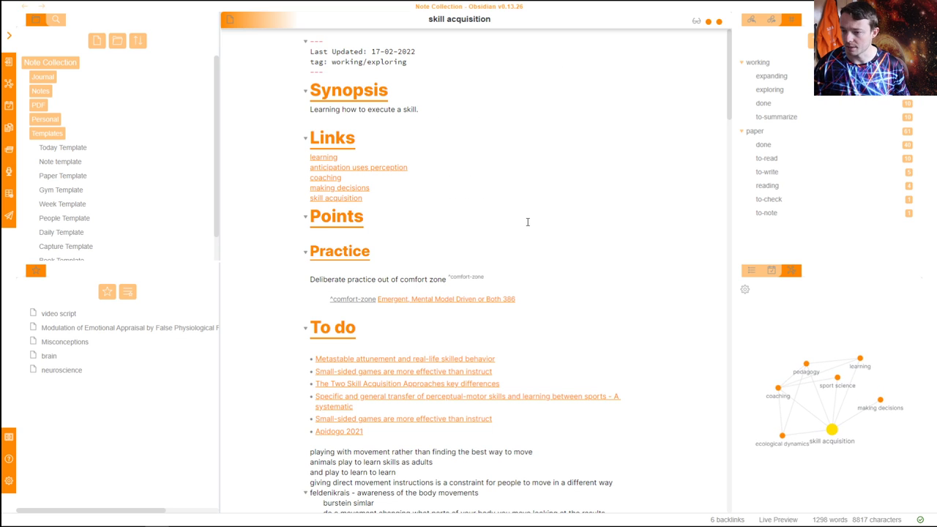
pyautogui.scroll(-2, 527, 219)
pyautogui.click(444, 235)
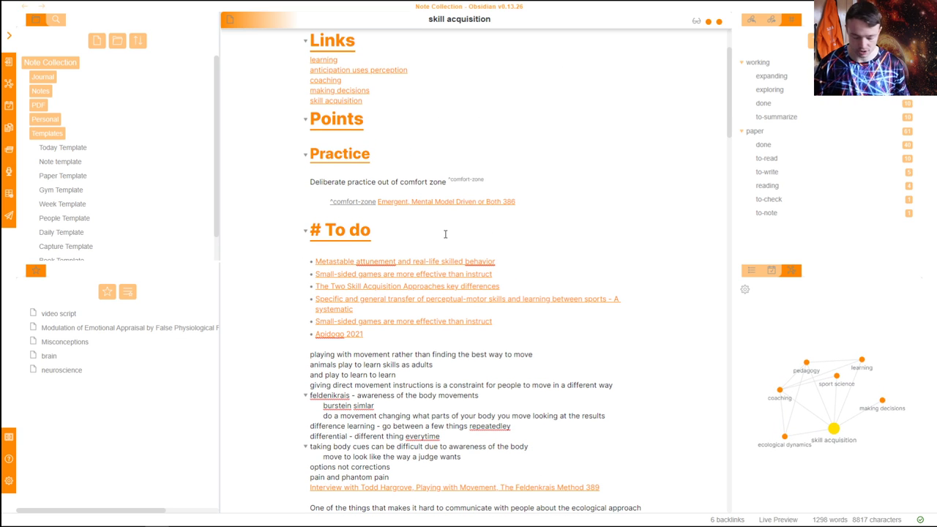
# Open the people note aliased Perception action podcast
pyautogui.hotkey('ctrl', 'o')
pyautogui.write('rob')
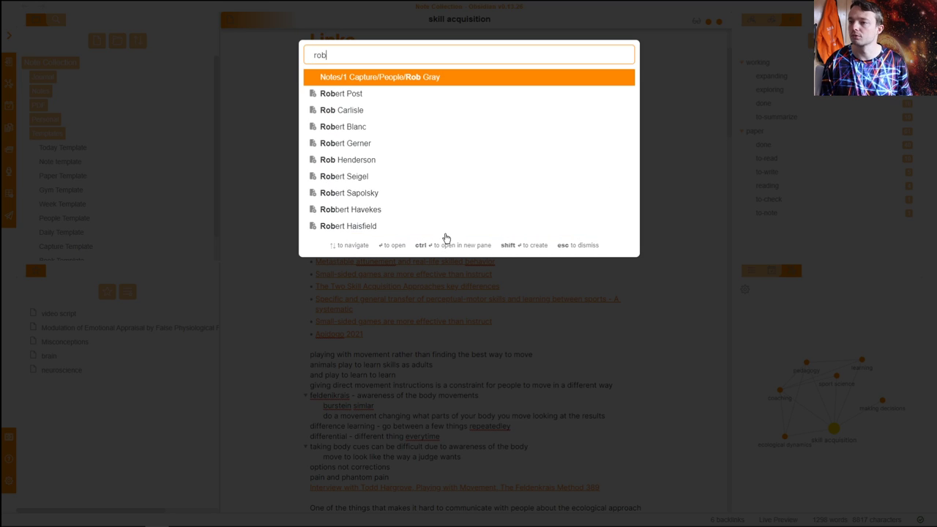
pyautogui.press('Return')
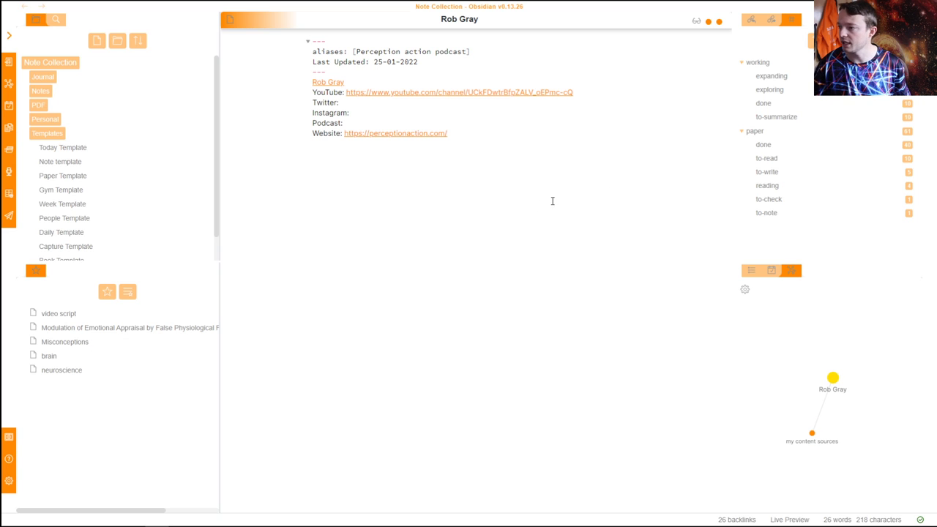
# Show the people note's backlinks, visit the linked Feldenkrais Method 389 interview, and return to the people note and pin it
pyautogui.click(751, 19)
pyautogui.click(779, 119)
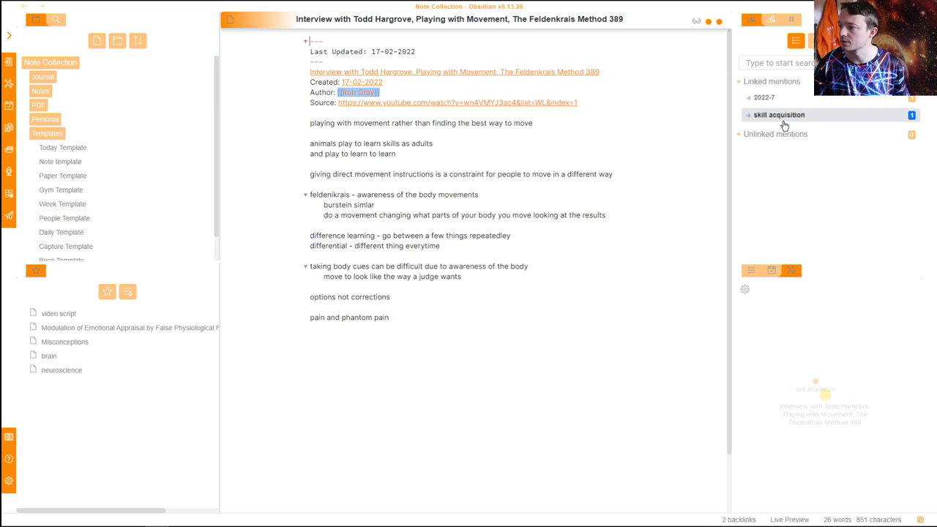
pyautogui.hotkey('ctrl', 'alt', 'Left')
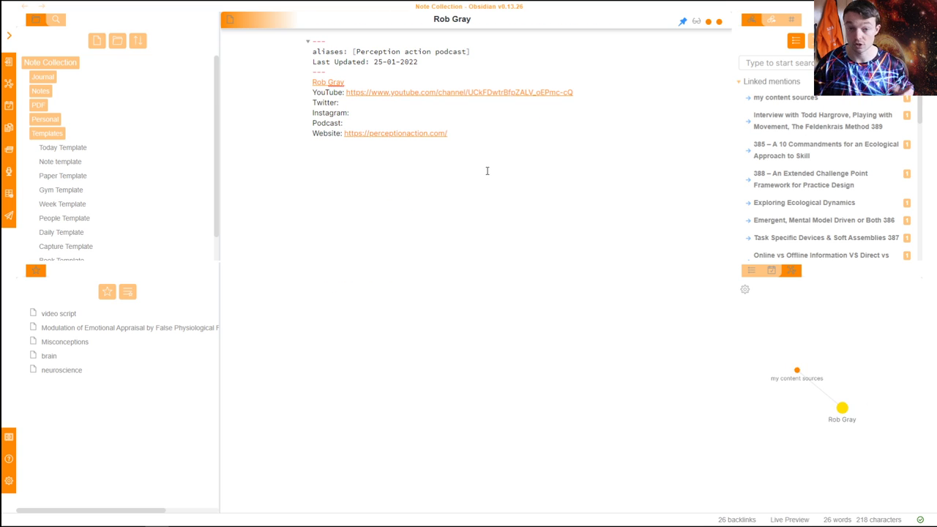
# Open backlinked notes 385, 388 and Emergent, Mental Model Driven or Both 386 one after another in a pane beside the people note
pyautogui.keyDown('ctrl'); pyautogui.click(801, 149); pyautogui.keyUp('ctrl')
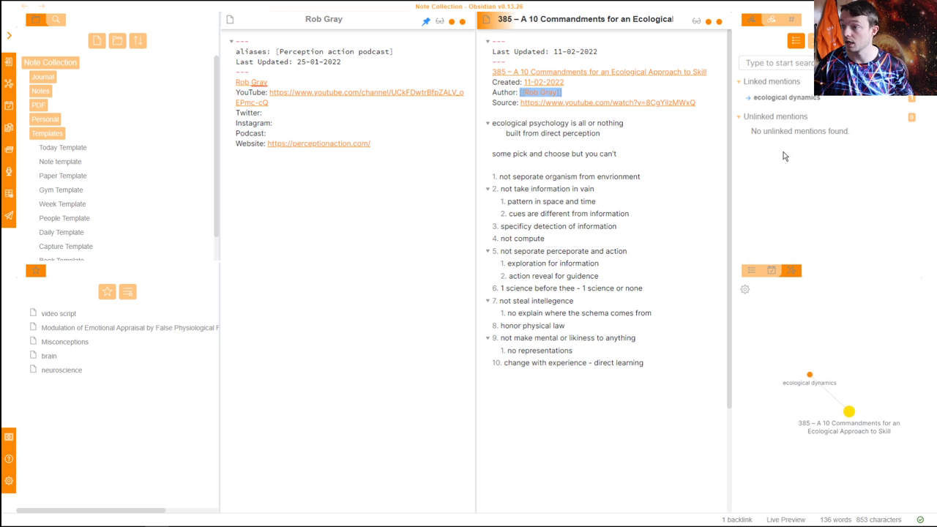
pyautogui.click(405, 195)
pyautogui.click(796, 182)
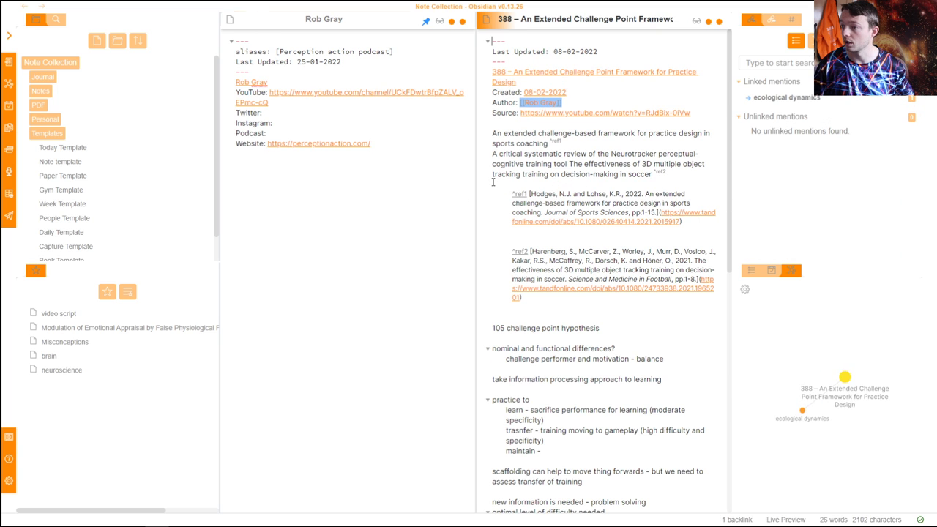
pyautogui.click(402, 188)
pyautogui.click(800, 221)
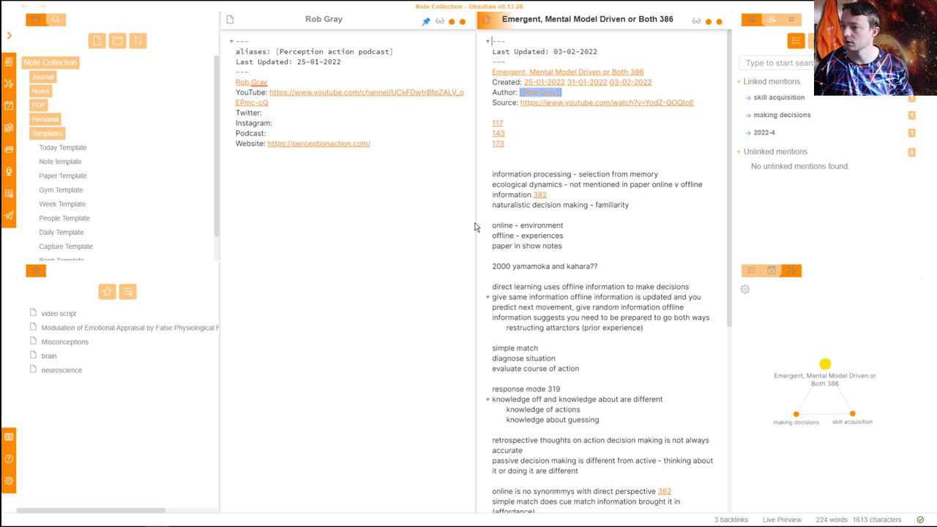
# Examine the linked Created dates and captured points in Emergent, Mental Model Driven or Both 386
pyautogui.click(553, 152)
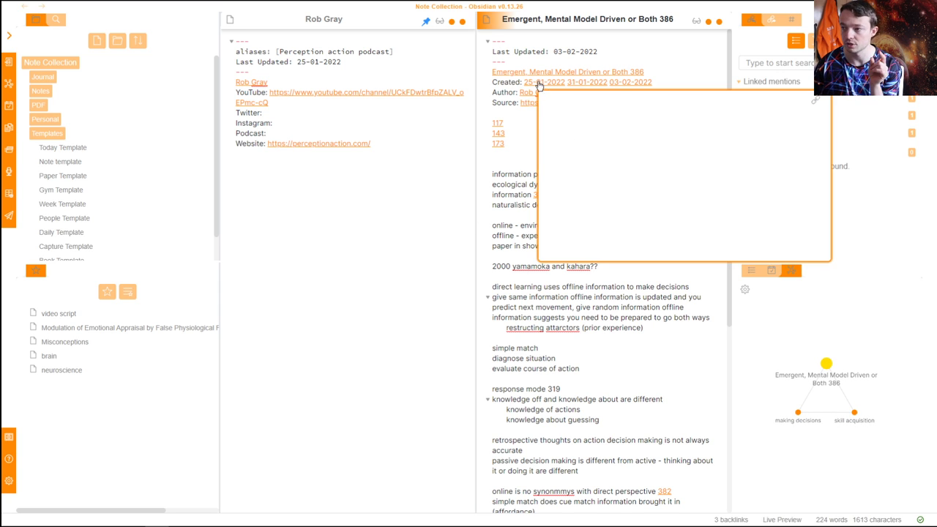
pyautogui.moveTo(642, 85)
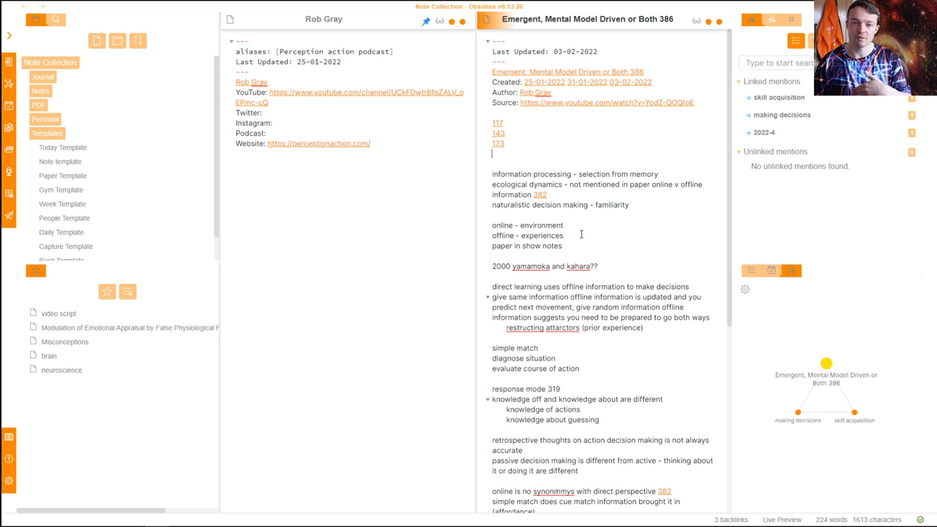
pyautogui.scroll(-3, 581, 234)
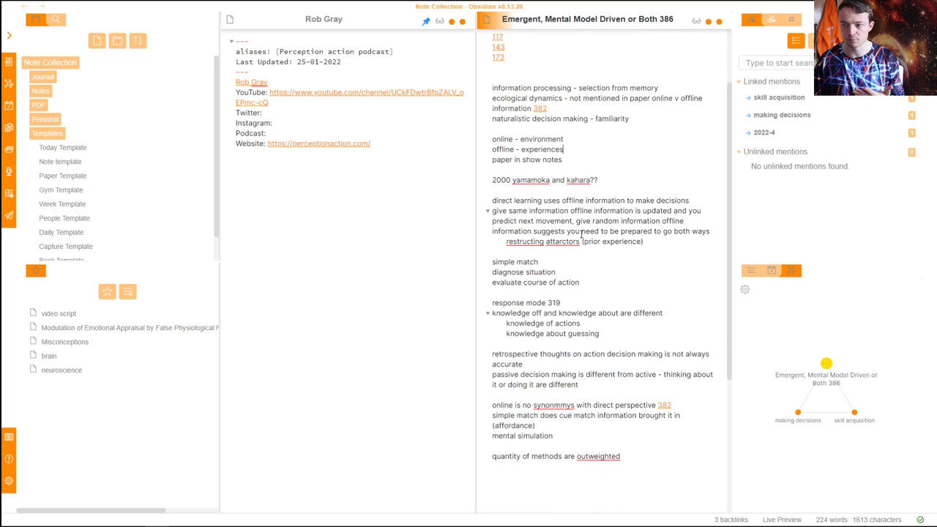
pyautogui.scroll(3, 583, 190)
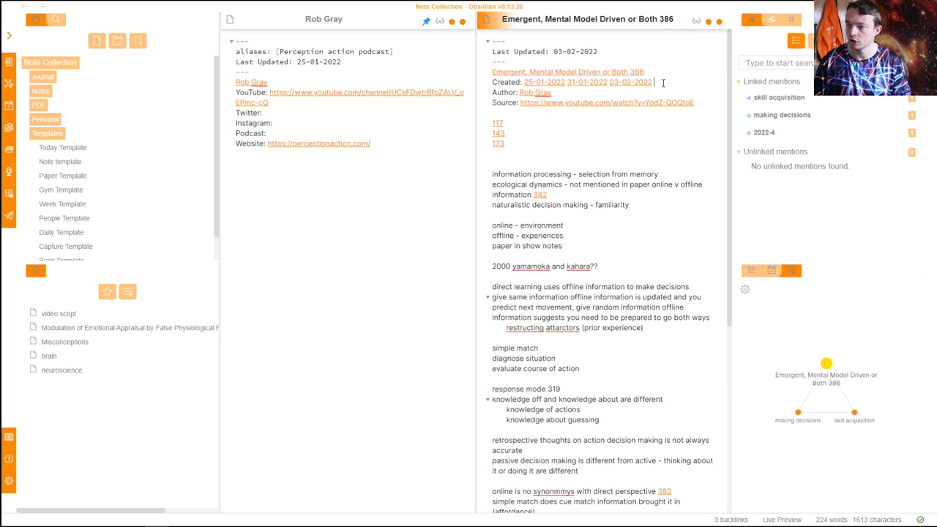
# Insert a link to the date 22-02-2022 at the end of the note's Created line
pyautogui.hotkey('alt', 't')
pyautogui.write('d')
pyautogui.press('Return')
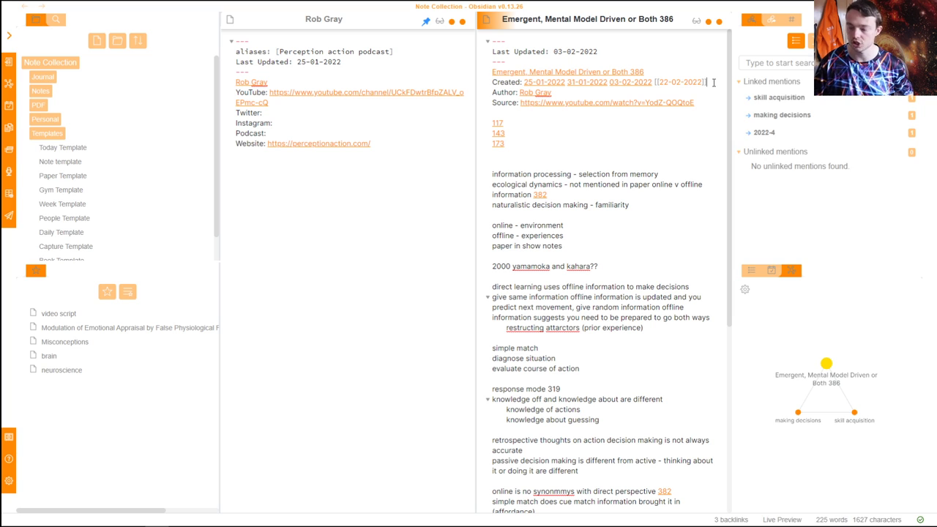
# Delete the newly inserted date link from the Created line and leave that line
pyautogui.press('BackSpace')
pyautogui.press('BackSpace')
pyautogui.press('BackSpace')
pyautogui.press('BackSpace')
pyautogui.press('BackSpace')
pyautogui.press('BackSpace')
pyautogui.press('BackSpace')
pyautogui.press('BackSpace')
pyautogui.press('BackSpace')
pyautogui.press('BackSpace')
pyautogui.press('BackSpace')
pyautogui.press('BackSpace')
pyautogui.press('BackSpace')
pyautogui.press('BackSpace')
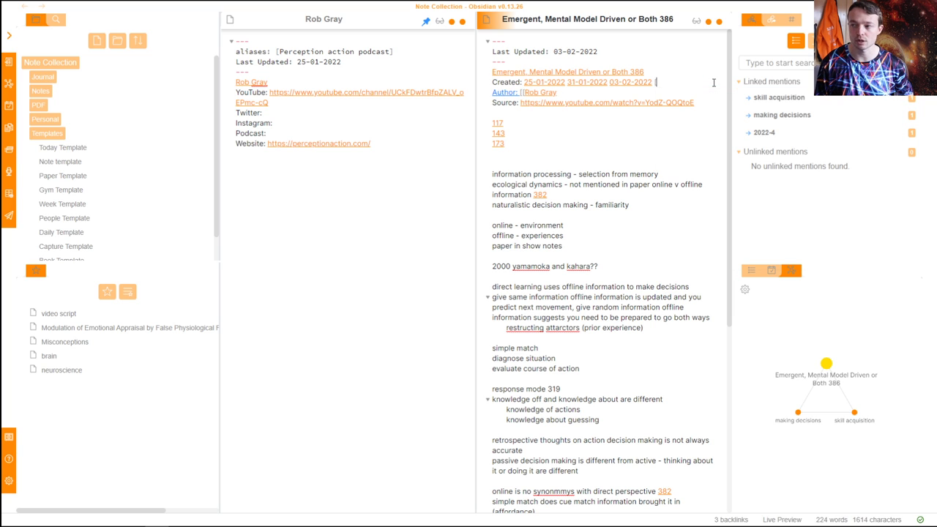
pyautogui.click(622, 173)
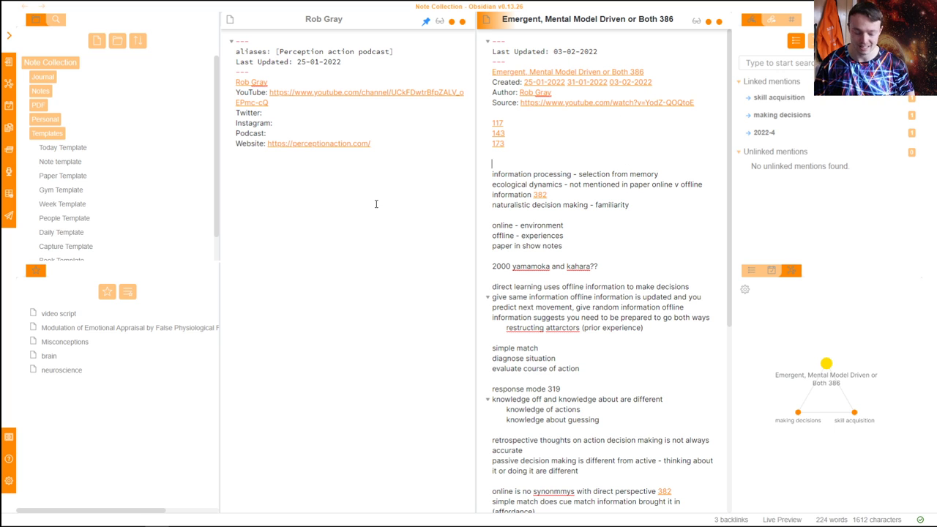
# Restore the home workspace and collapse the Templates folder
pyautogui.hotkey('ctrl', 'r')
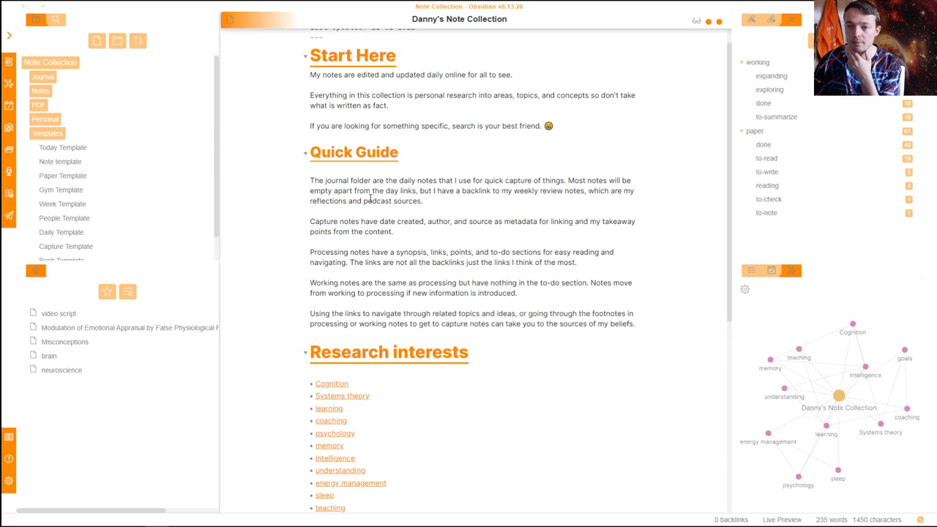
pyautogui.click(66, 134)
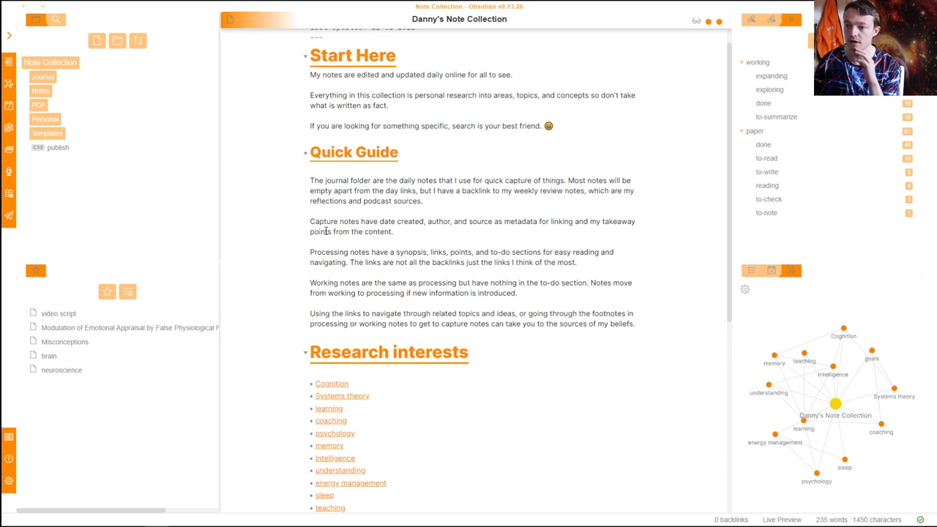
# Open the starred video script note and show the outline of its headings
pyautogui.click(159, 311)
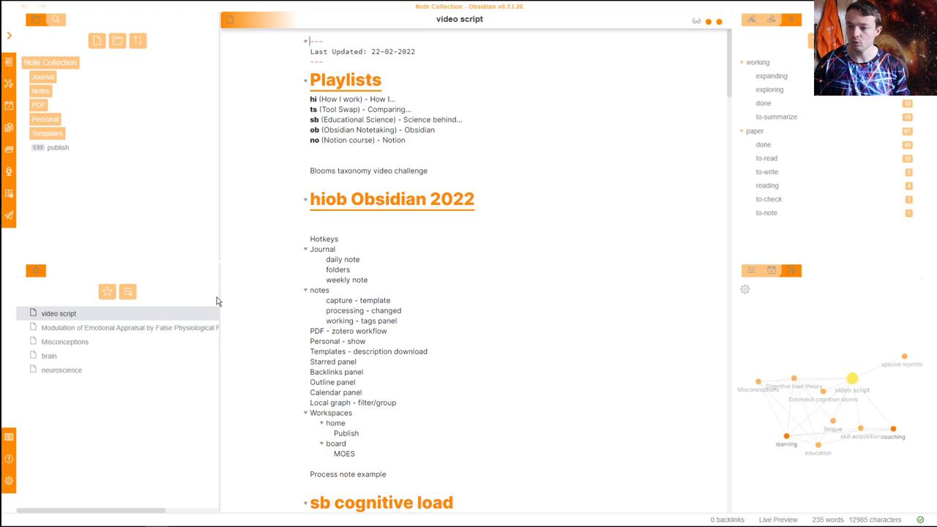
pyautogui.scroll(-2, 354, 262)
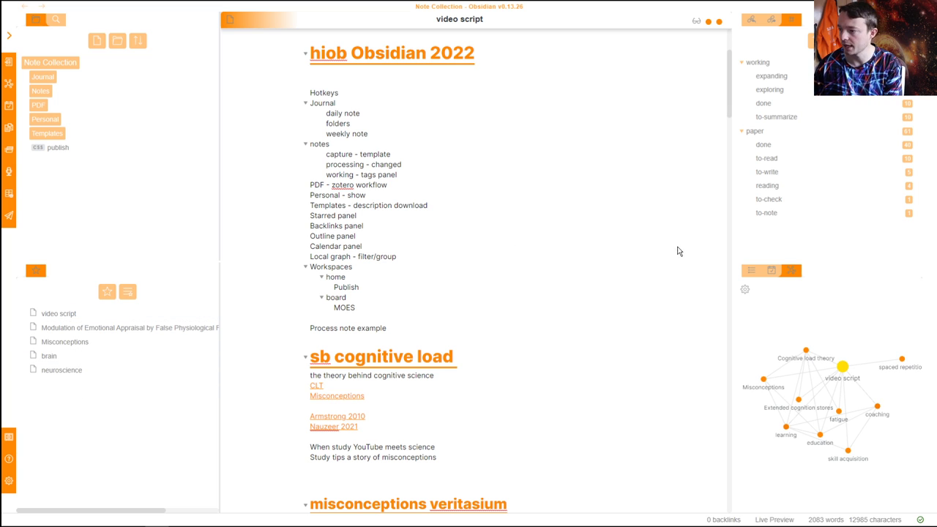
pyautogui.click(751, 270)
pyautogui.scroll(-5, 813, 418)
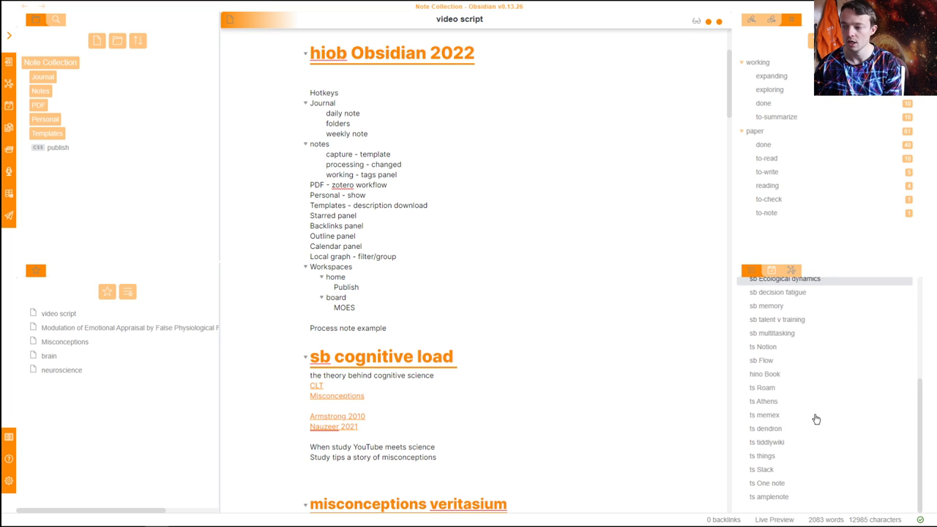
pyautogui.scroll(5, 764, 405)
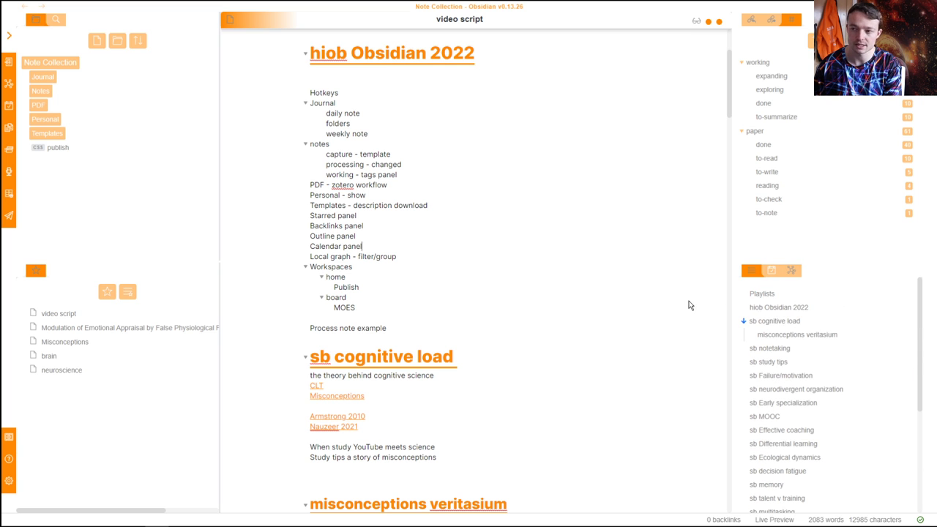
# Examine the video script note from the hiob Obsidian 2022 section to misconceptions veritasium, along with its full outline
pyautogui.scroll(3, 489, 178)
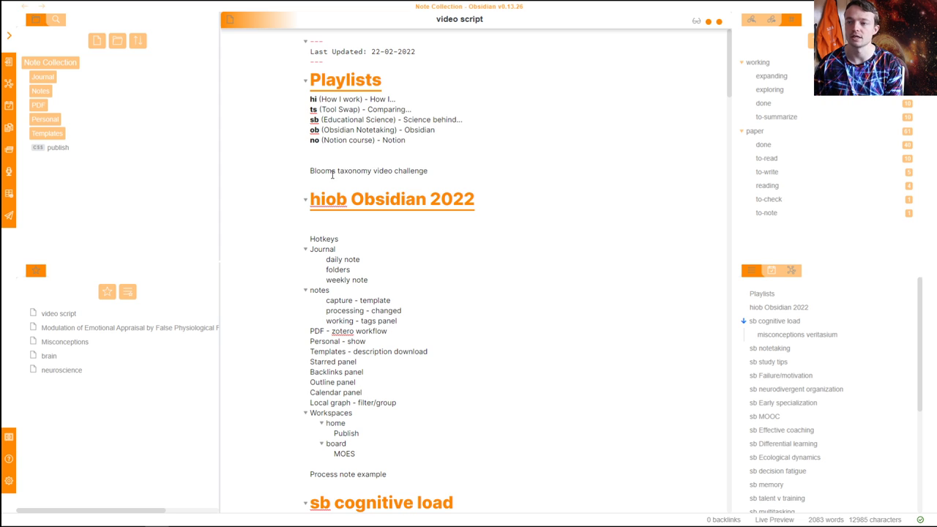
pyautogui.click(327, 199)
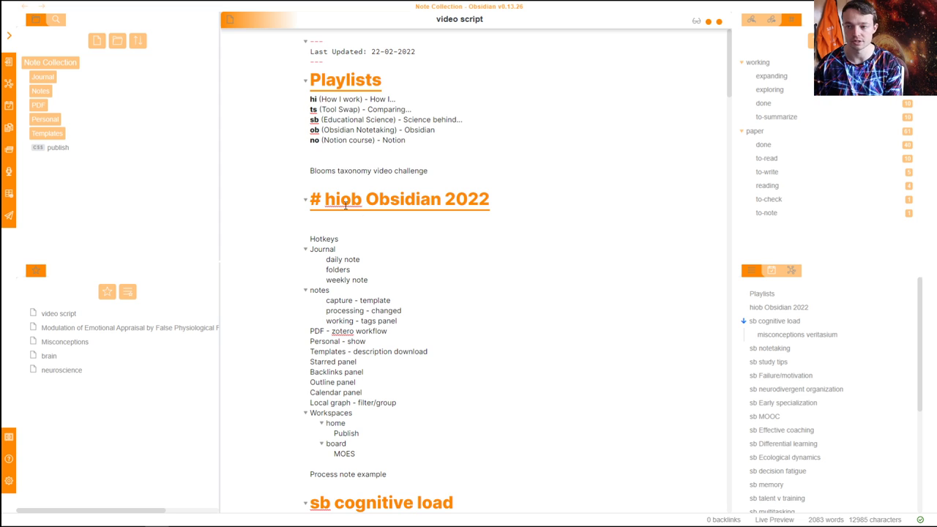
pyautogui.scroll(-3, 363, 320)
pyautogui.scroll(-3, 333, 207)
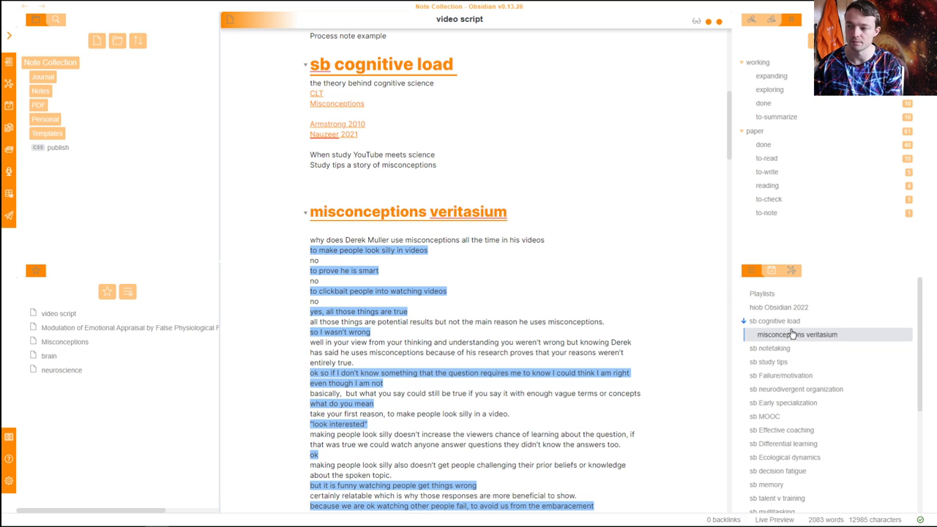
pyautogui.scroll(-5, 785, 385)
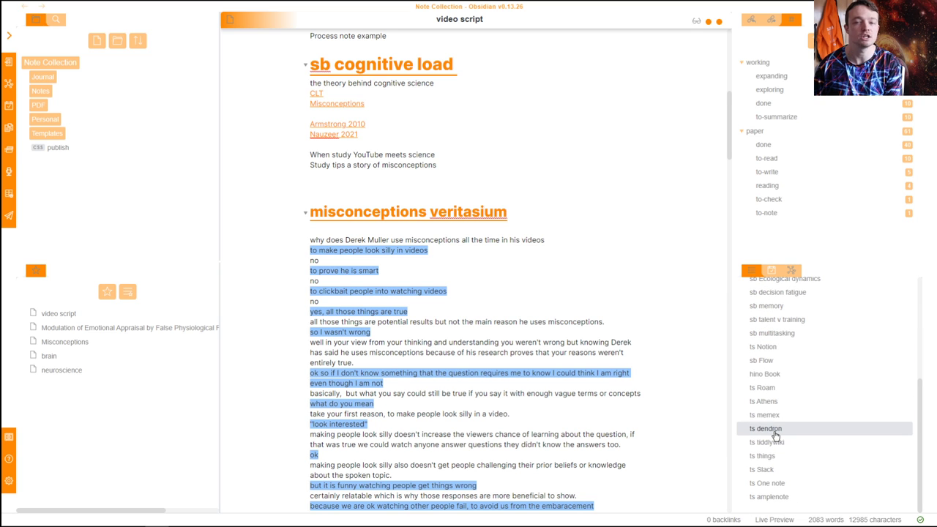
pyautogui.scroll(5, 775, 436)
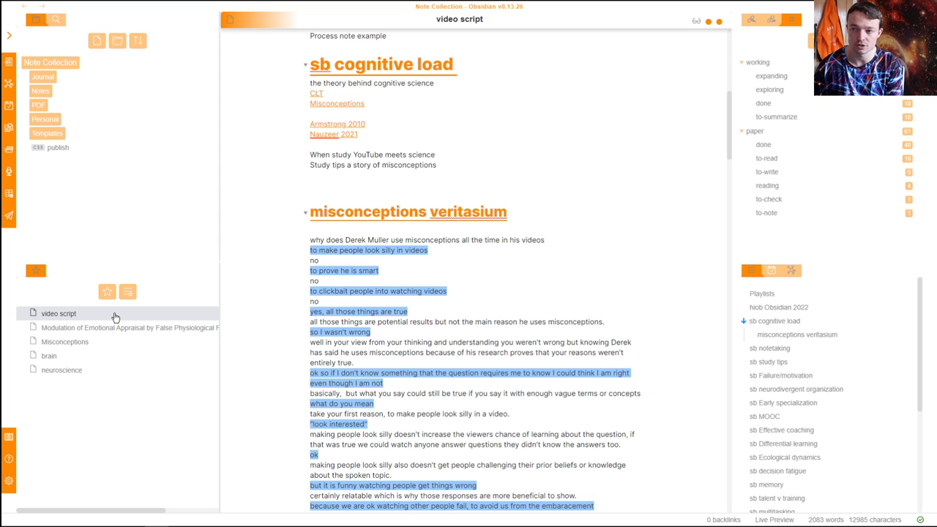
pyautogui.scroll(6, 271, 226)
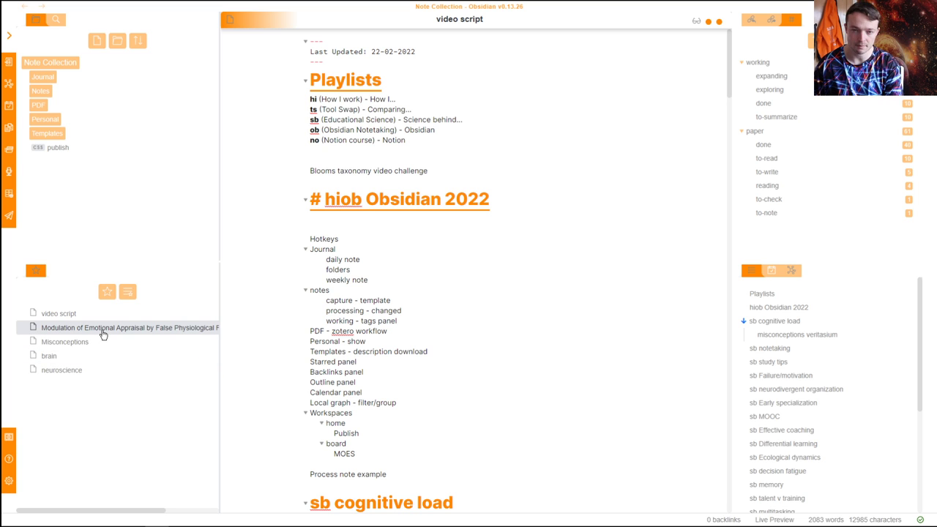
# Open the starred paper on Modulation of Emotional Appraisal, followed by the starred Misconceptions note, and look through its Introduction
pyautogui.click(103, 329)
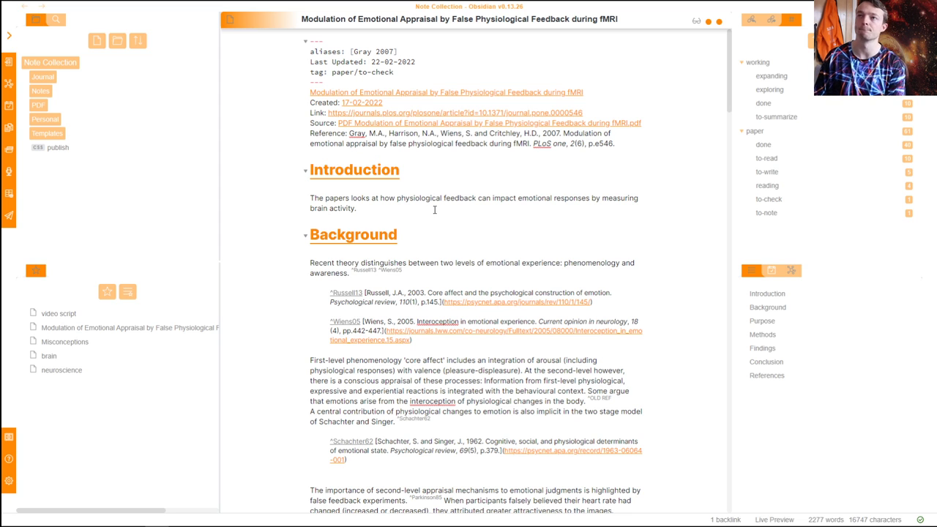
pyautogui.click(109, 347)
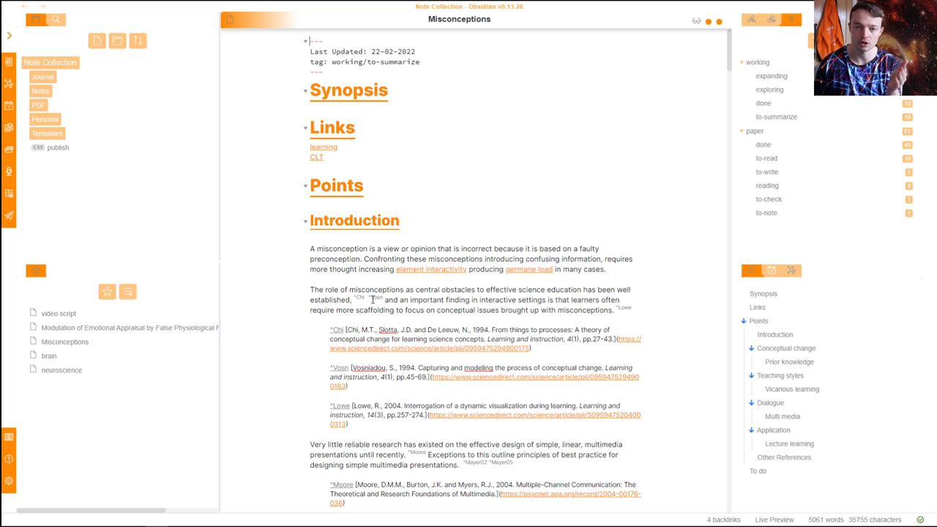
pyautogui.scroll(-10, 421, 300)
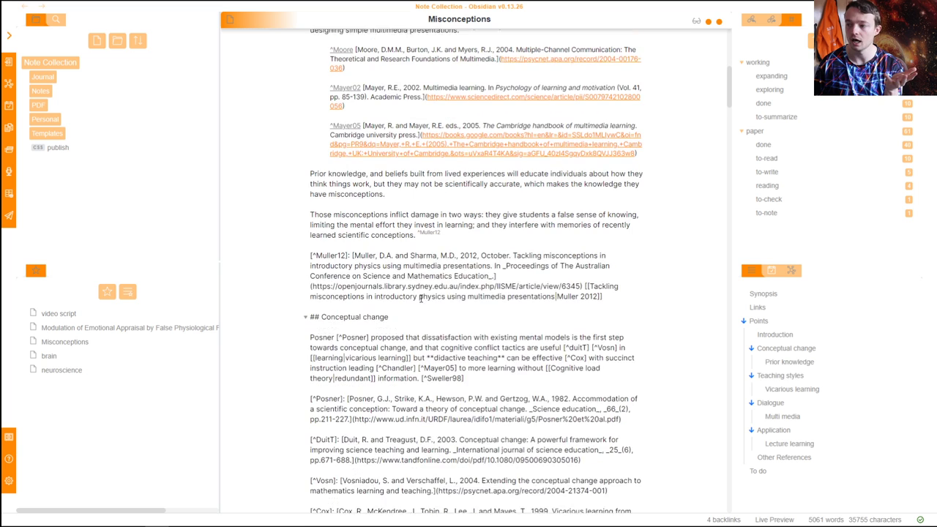
# Go to the To do section of Misconceptions, view its first linked paper in a side pane, and close that pane
pyautogui.click(781, 471)
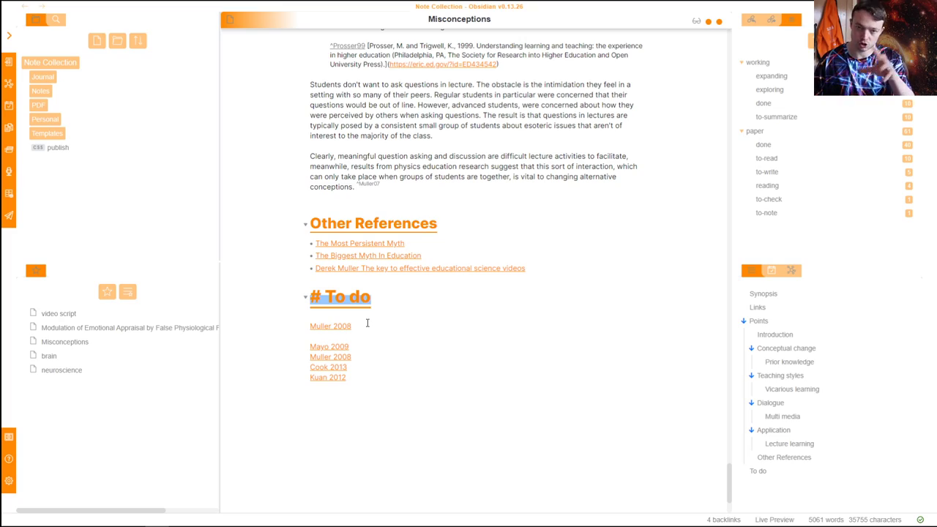
pyautogui.keyDown('ctrl'); pyautogui.click(337, 328); pyautogui.keyUp('ctrl')
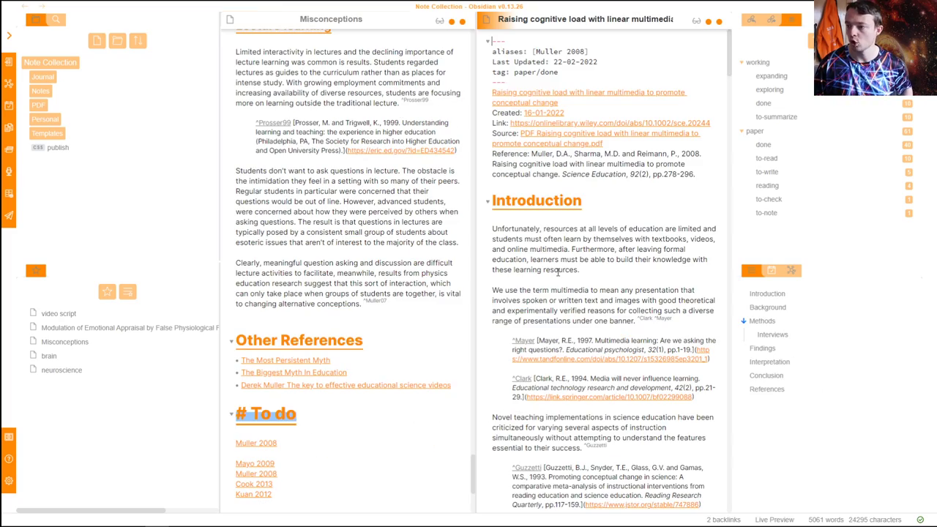
pyautogui.scroll(-15, 558, 272)
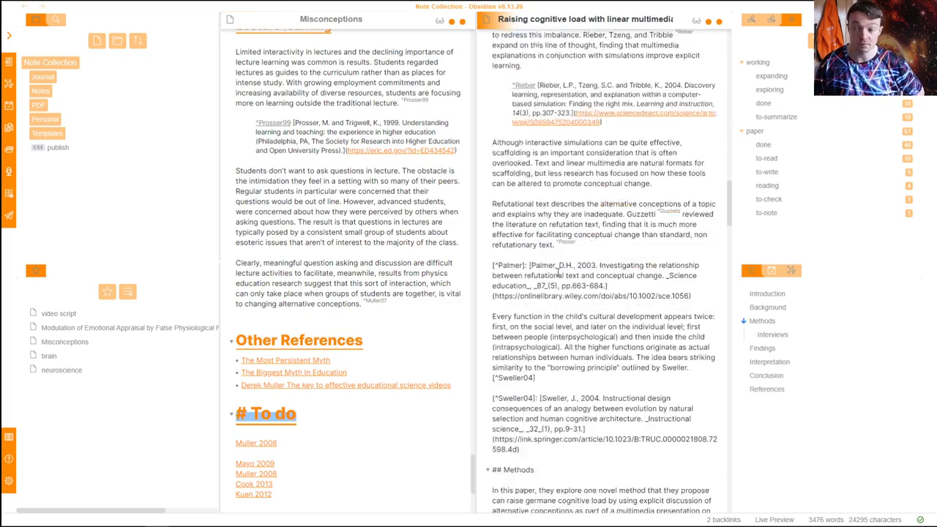
pyautogui.hotkey('ctrl', 'w')
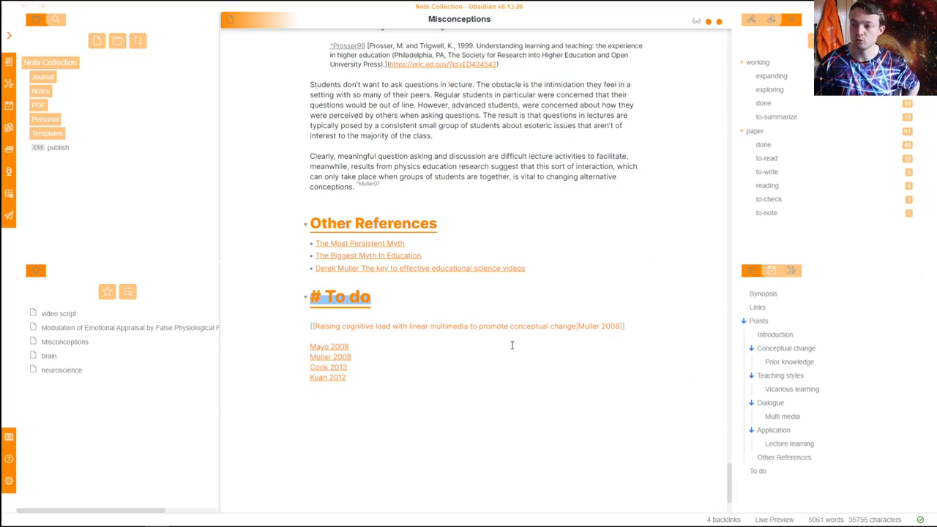
pyautogui.scroll(5, 498, 222)
pyautogui.scroll(8, 487, 234)
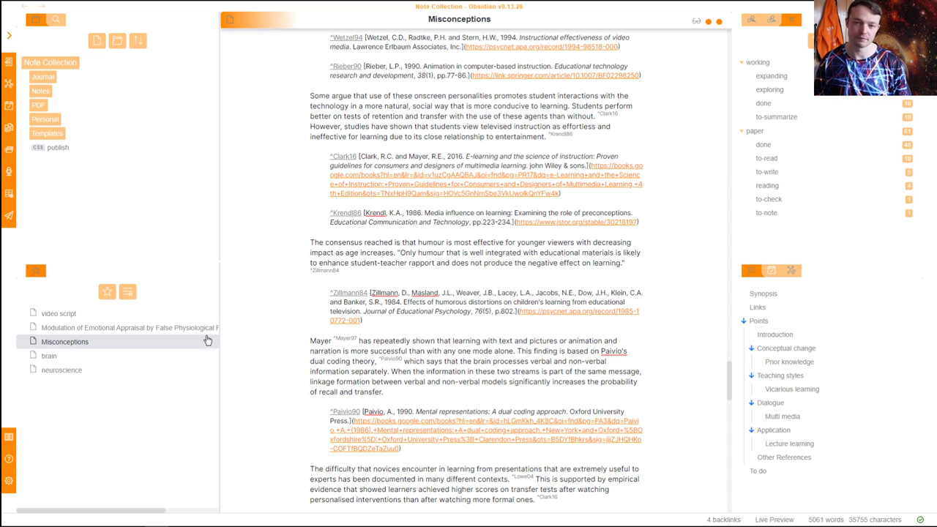
# Open the starred brain note with the neuroscience note in a pane beside it and look through the neuroscience To do points
pyautogui.click(75, 356)
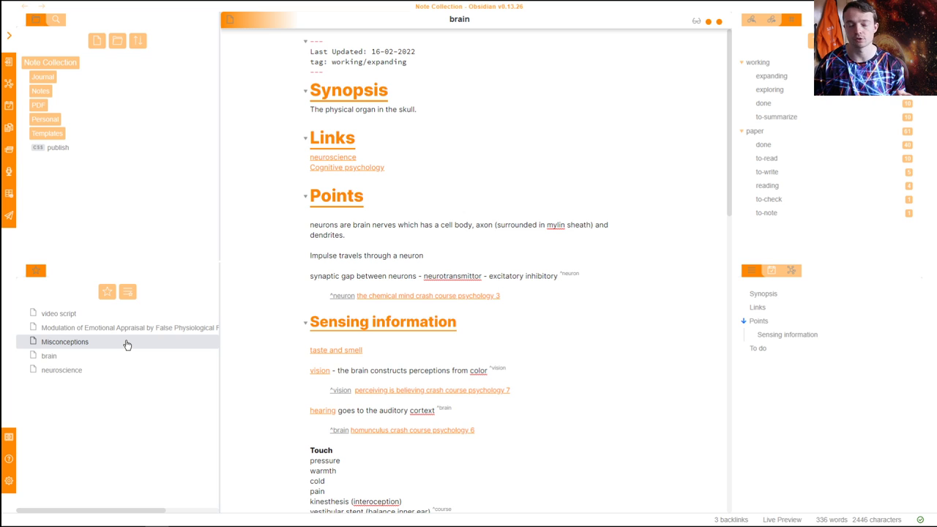
pyautogui.keyDown('ctrl'); pyautogui.click(100, 369); pyautogui.keyUp('ctrl')
pyautogui.scroll(-12, 493, 308)
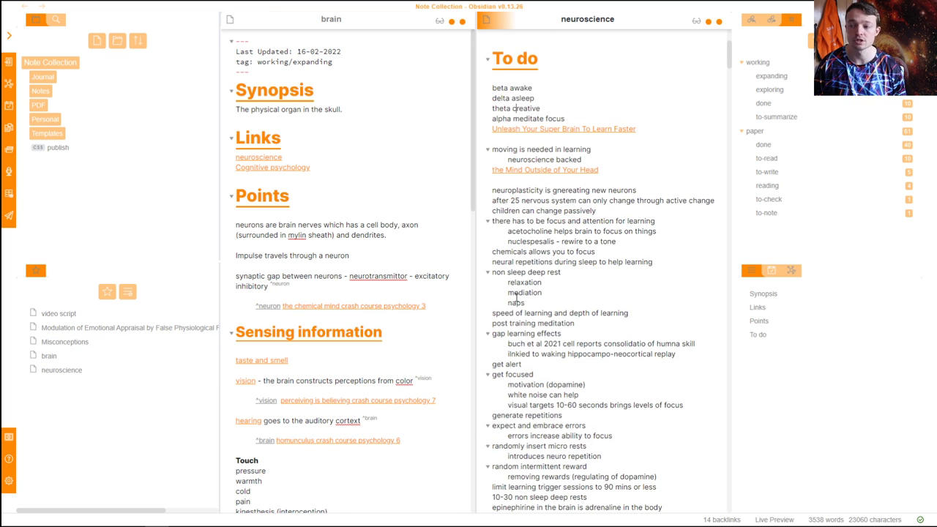
pyautogui.scroll(12, 528, 289)
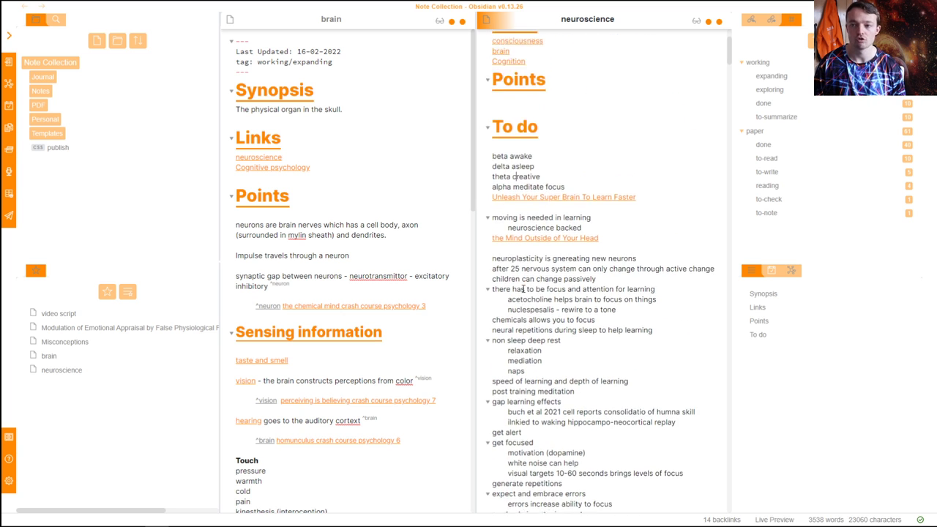
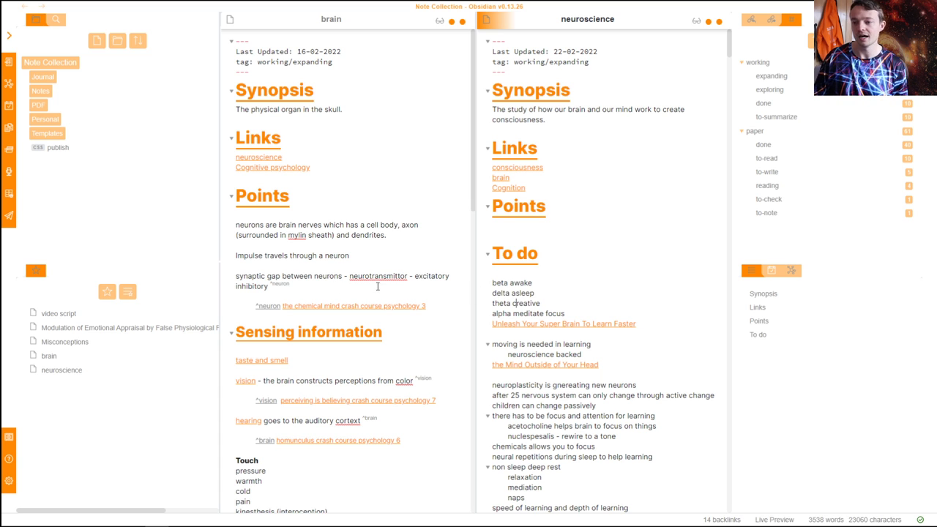
# Focus the brain note, bring up the option to remove a starred note, and dismiss it
pyautogui.click(130, 355)
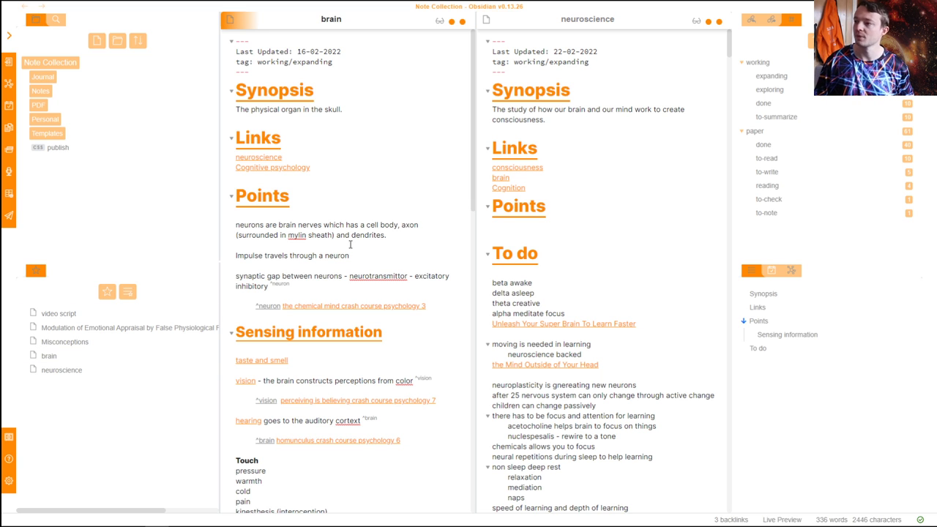
pyautogui.rightClick(78, 378)
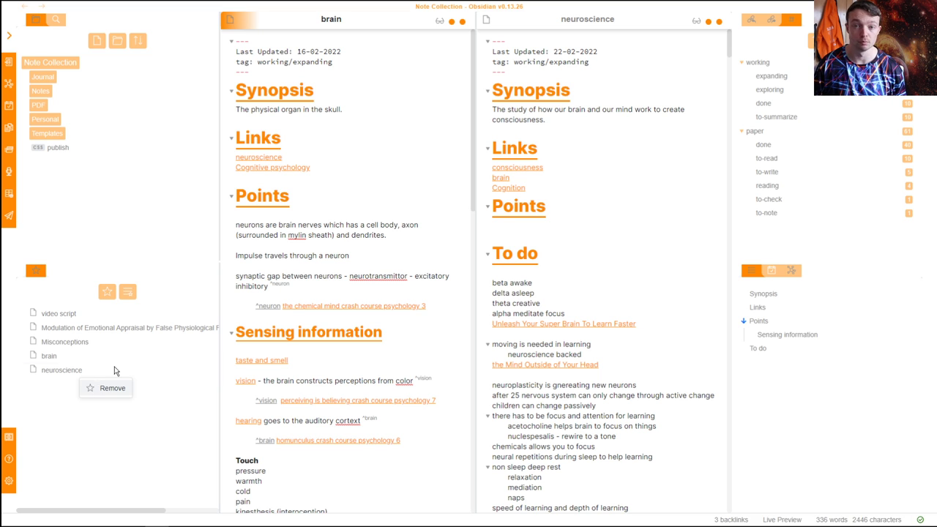
pyautogui.click(297, 246)
# Reopen the starred video script note and show its backlinks and outgoing links
pyautogui.click(122, 317)
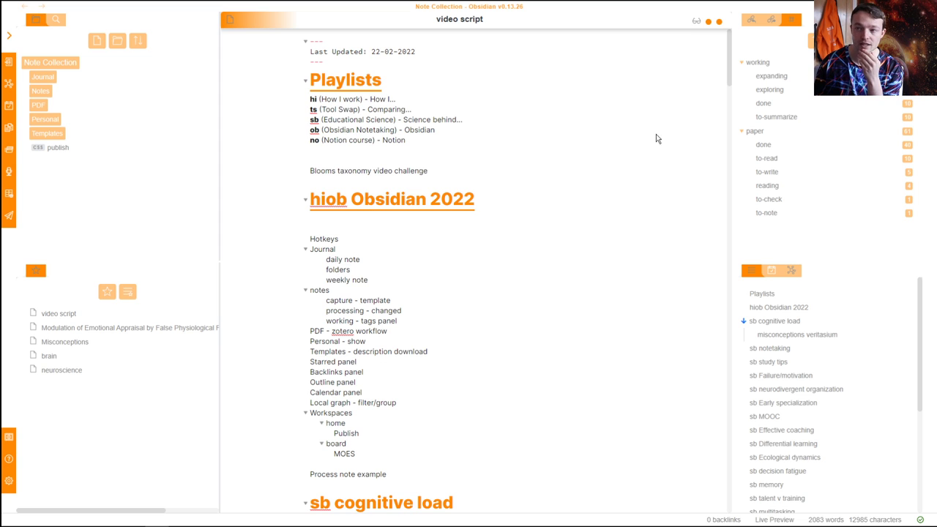
pyautogui.click(751, 19)
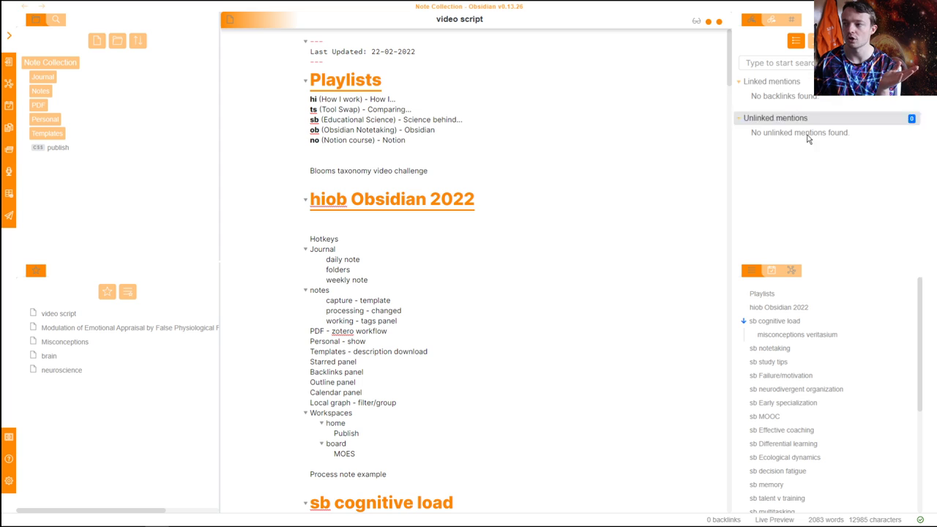
pyautogui.click(772, 19)
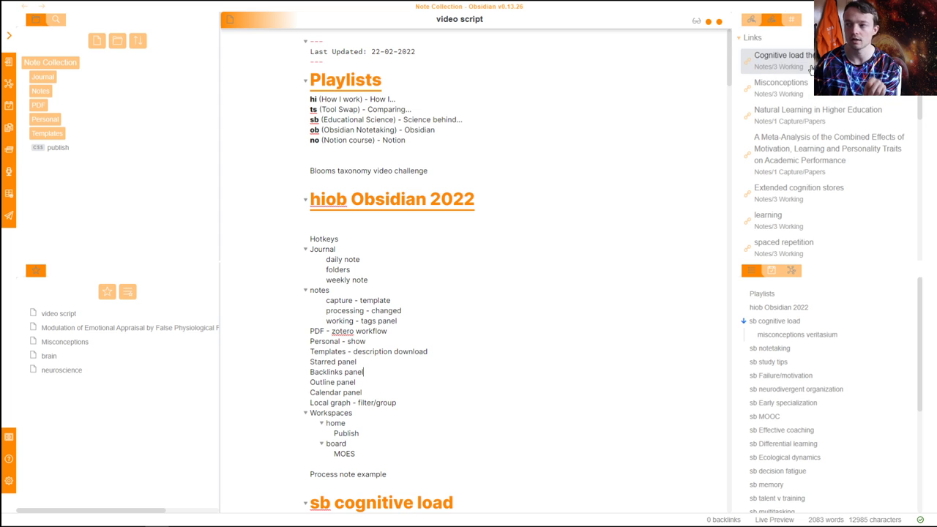
pyautogui.scroll(-4, 811, 117)
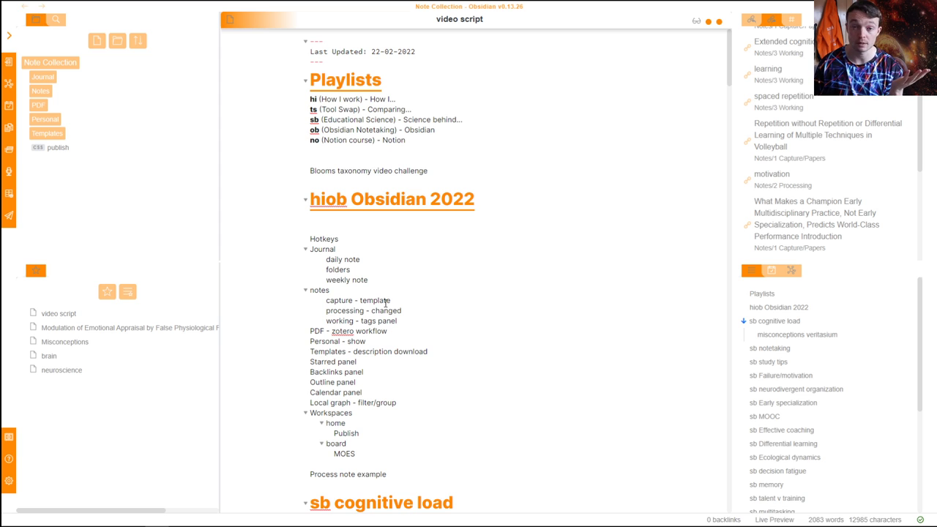
# Bring up the in-note search for the video script and dismiss it
pyautogui.hotkey('ctrl', 'f')
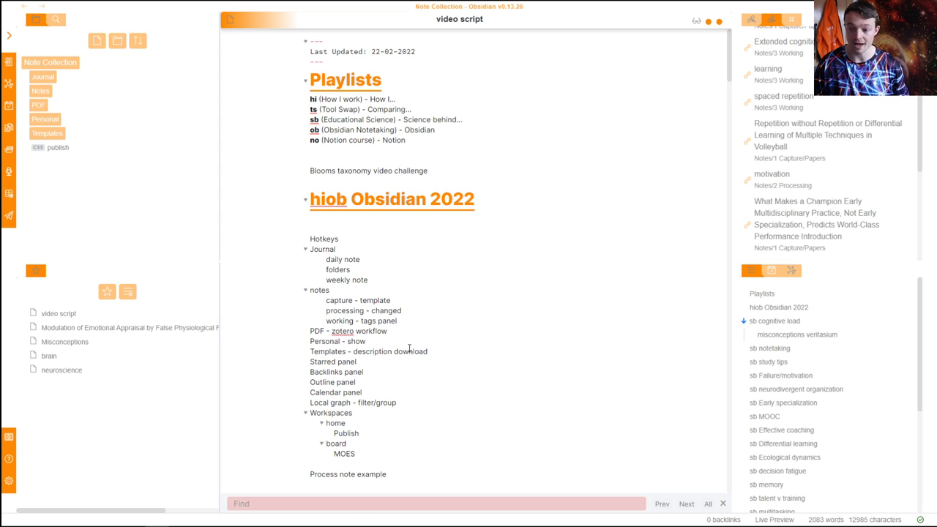
pyautogui.press('Escape')
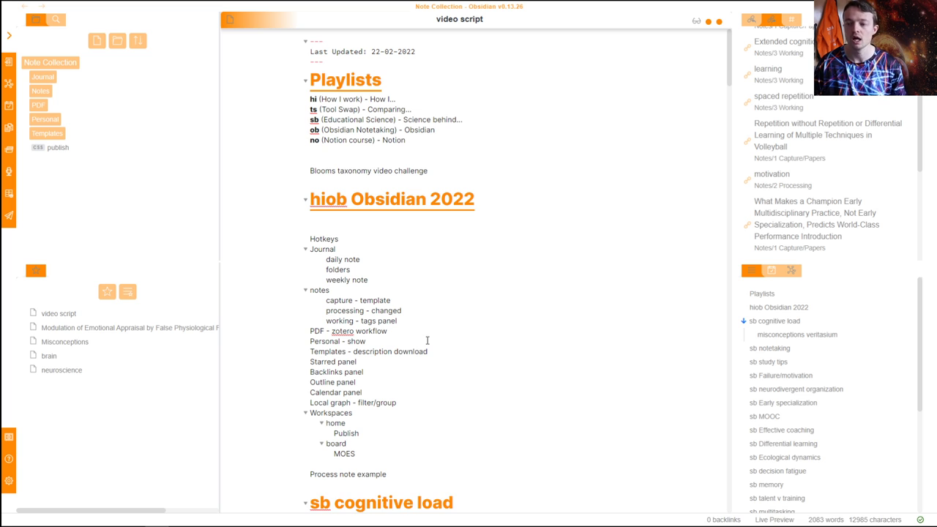
# Review the video script's outgoing links, look at its local graph, and return to its outline
pyautogui.click(428, 341)
pyautogui.scroll(3, 826, 113)
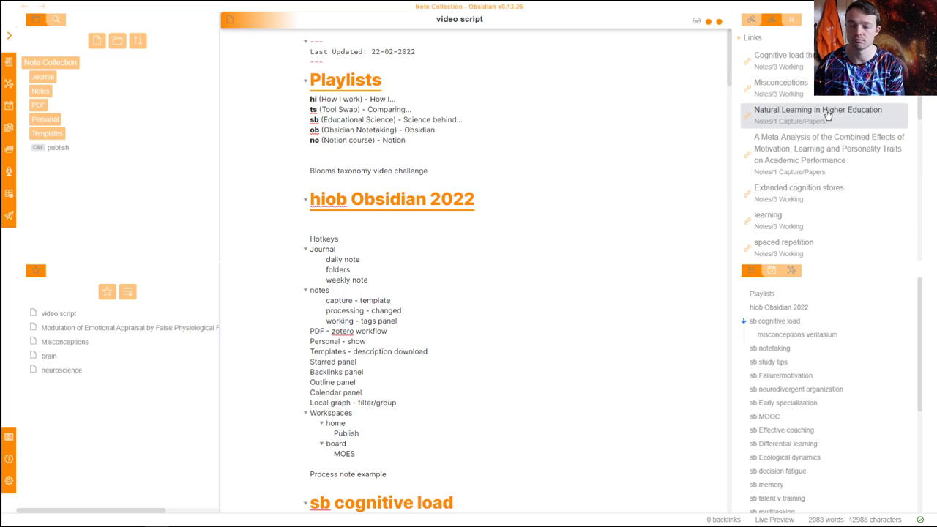
pyautogui.click(792, 271)
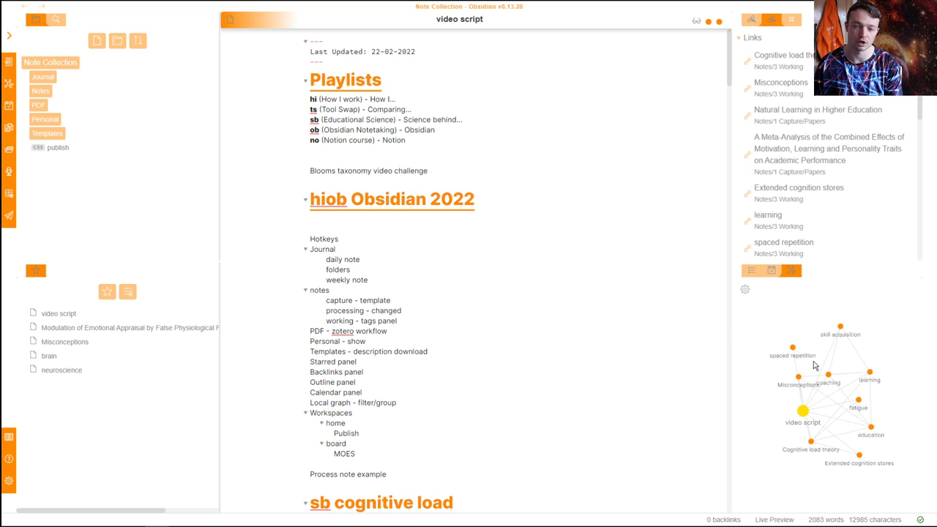
pyautogui.click(751, 270)
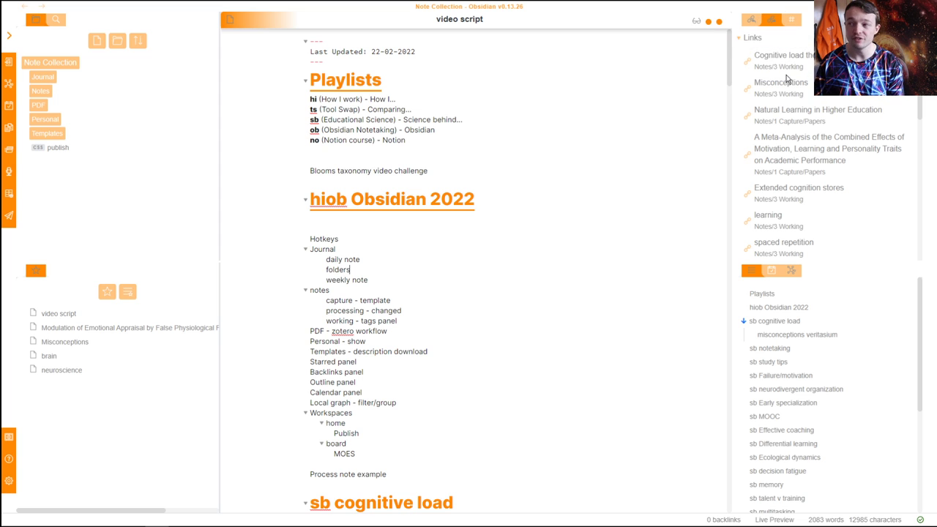
# Look through the tag list, the video script's backlinks and the calendar, ending on the note's outline
pyautogui.click(792, 19)
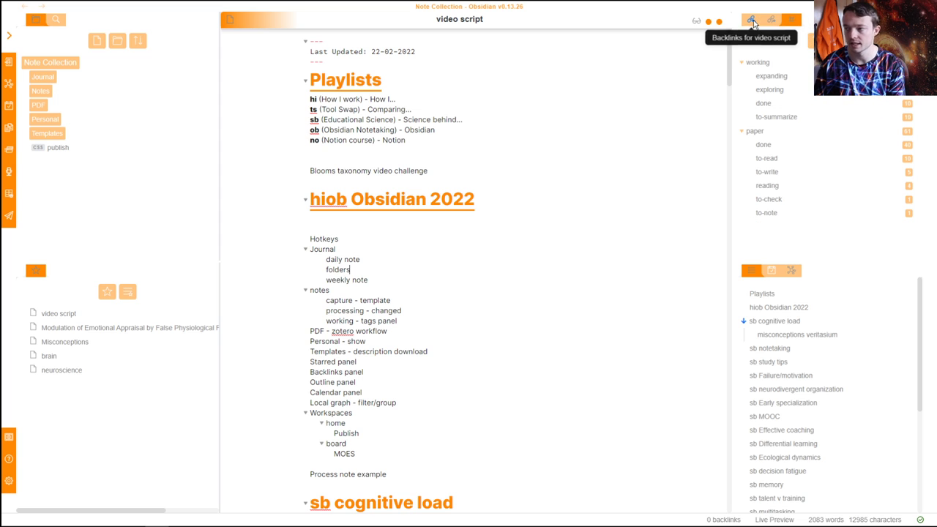
pyautogui.click(753, 21)
pyautogui.click(772, 270)
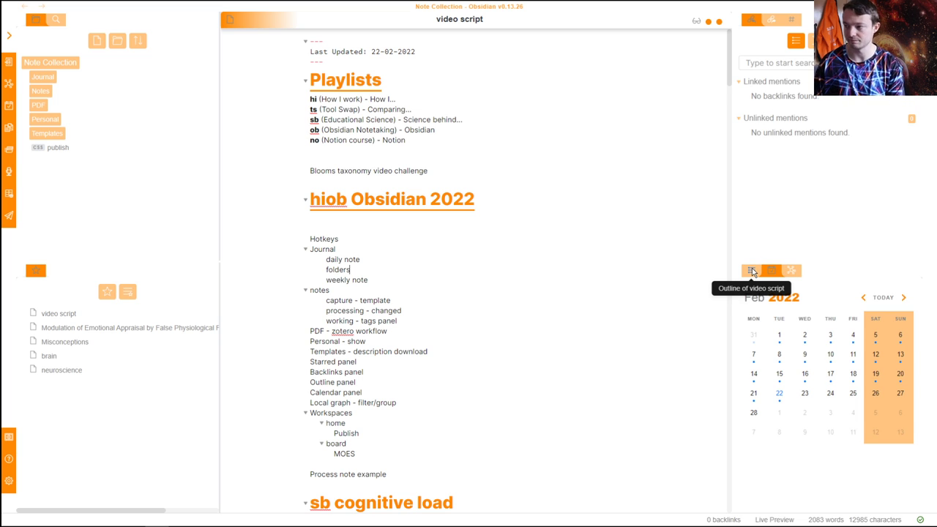
pyautogui.click(753, 271)
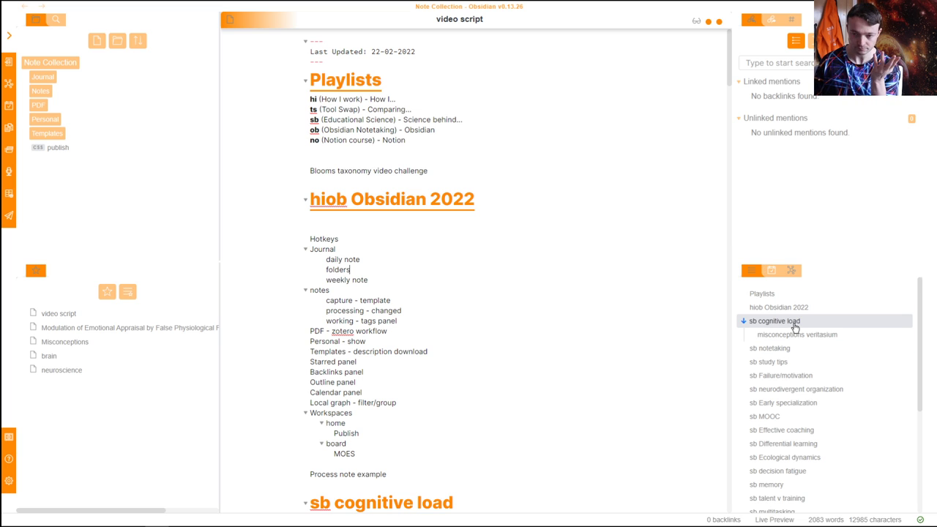
# Open the Cognitive load theory note by its alias and jump to its Cognitive Architecture heading from the outline
pyautogui.click(455, 292)
pyautogui.hotkey('ctrl', 'o')
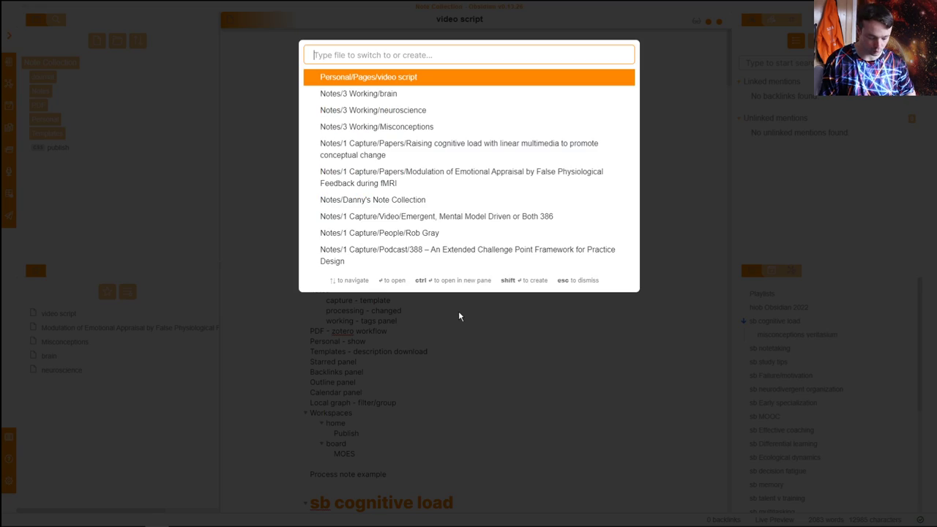
pyautogui.write('cl')
pyautogui.press('Return')
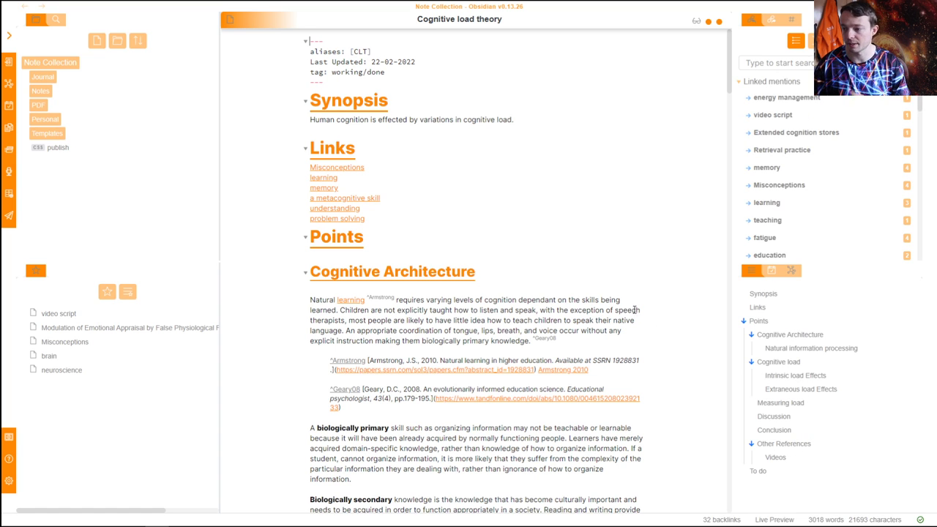
pyautogui.click(790, 335)
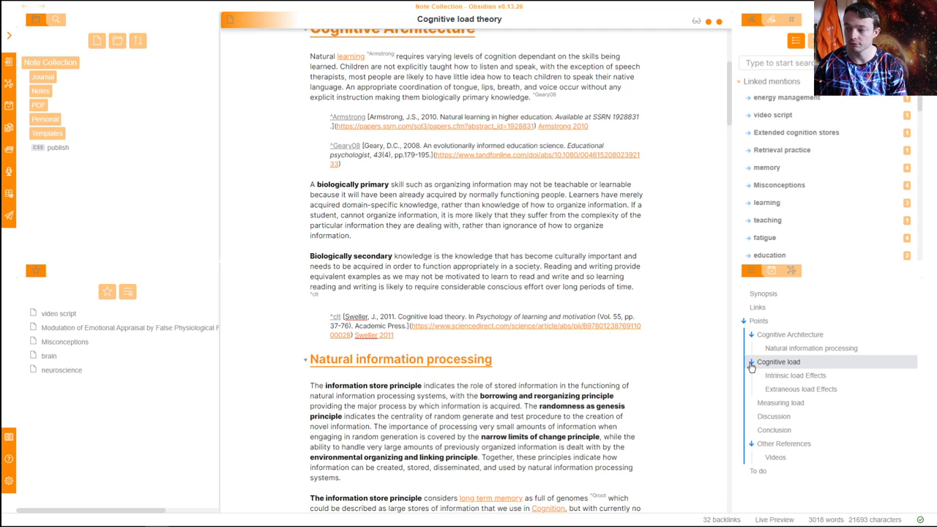
# Open the Retrieval practice note and jump to its Other references section from the outline
pyautogui.click(417, 396)
pyautogui.hotkey('ctrl', 'o')
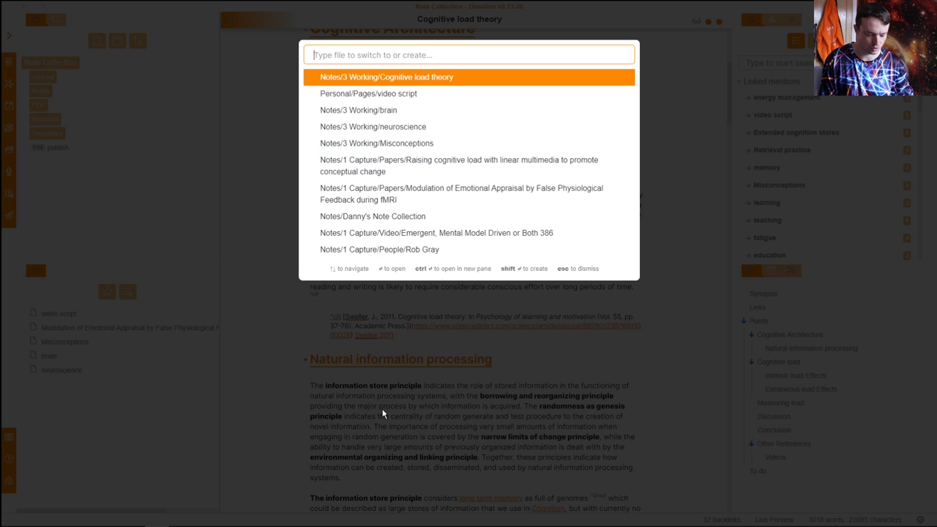
pyautogui.write('retri')
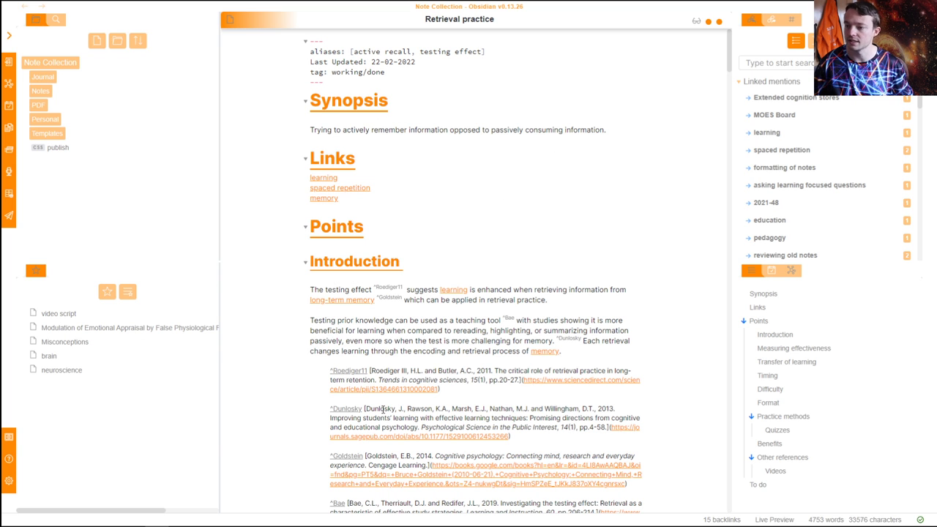
pyautogui.click(783, 458)
pyautogui.scroll(-1, 444, 341)
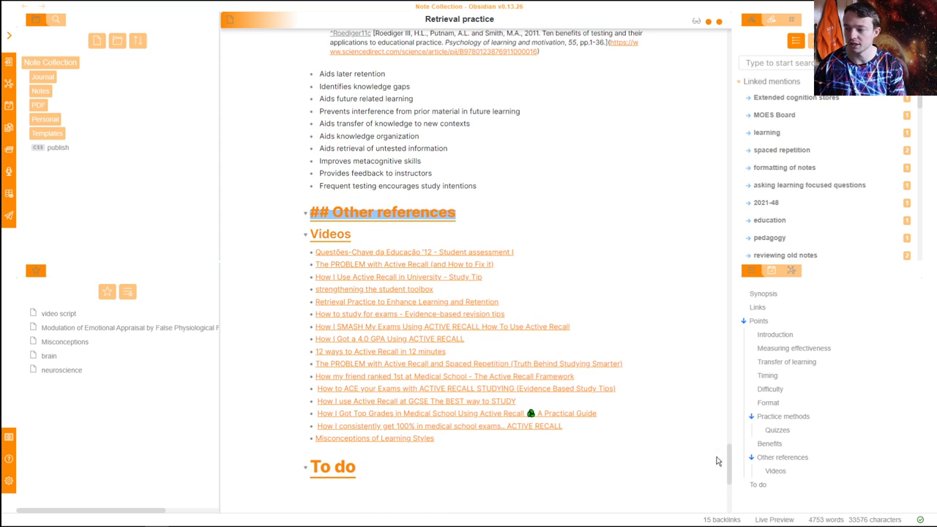
# Reorder the Videos and Other references headings through the Retrieval practice outline, and put them back in their original order
pyautogui.moveTo(778, 472); pyautogui.dragTo(783, 457)
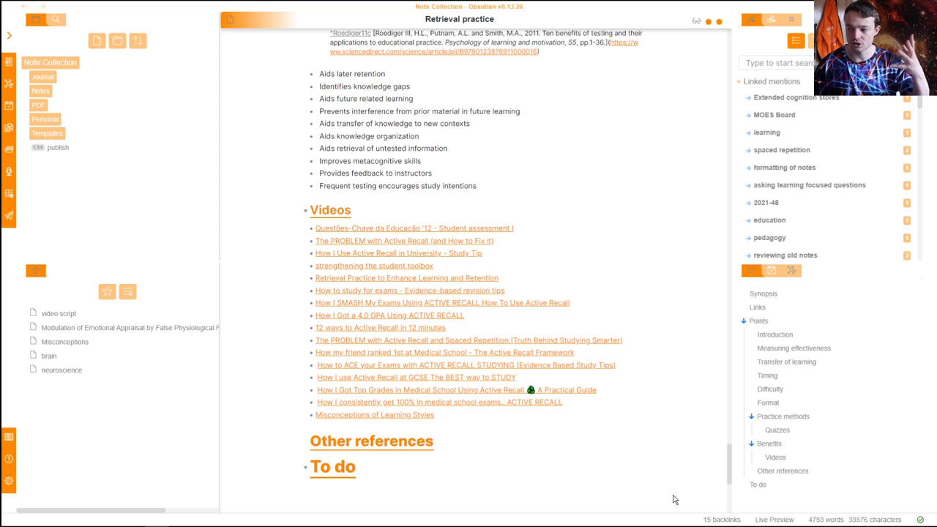
pyautogui.moveTo(784, 458); pyautogui.dragTo(784, 477)
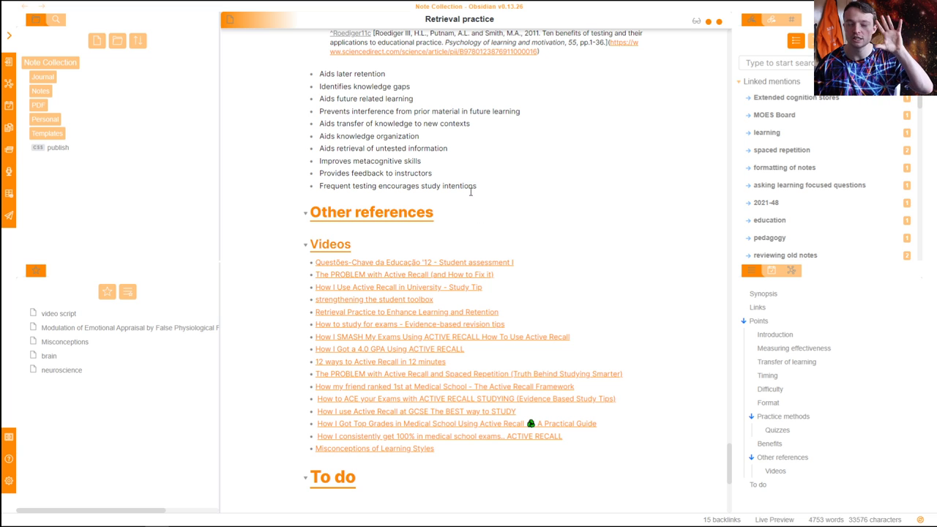
# Reopen the Cognitive load theory note and read through its Cognitive Architecture and Natural information processing sections
pyautogui.hotkey('ctrl', 'o')
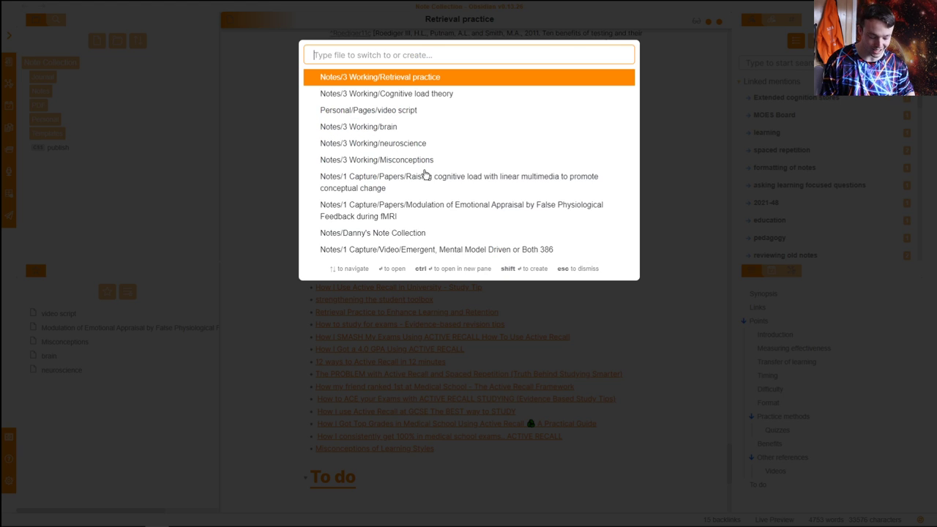
pyautogui.write('cl')
pyautogui.press('Return')
pyautogui.scroll(-3, 440, 174)
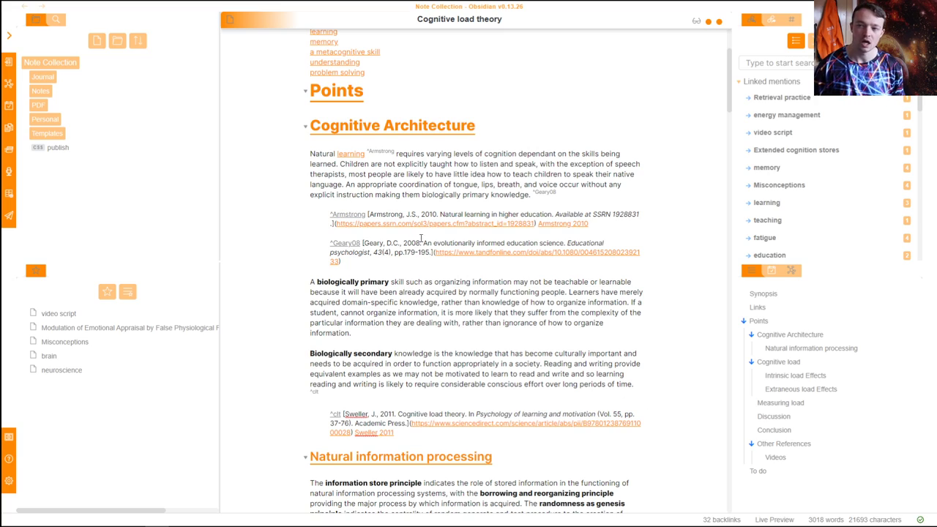
pyautogui.scroll(-5, 478, 353)
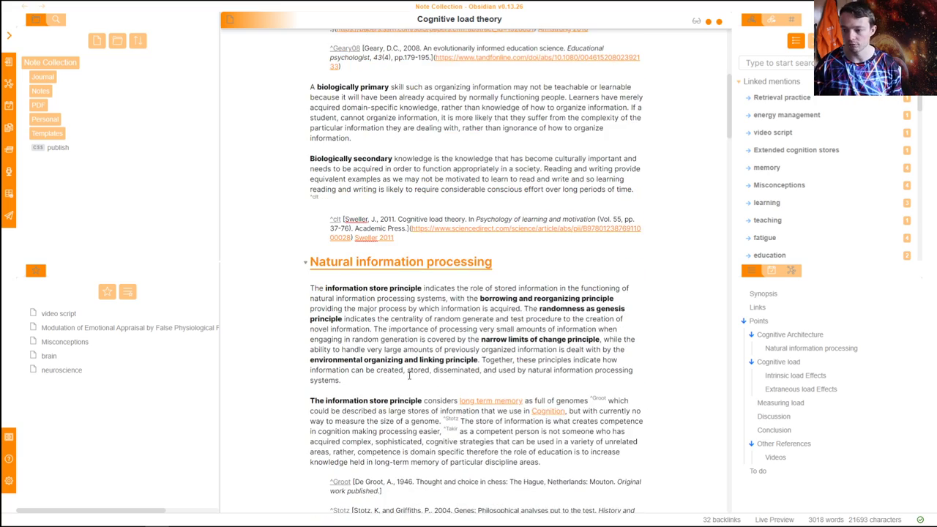
pyautogui.scroll(1, 388, 370)
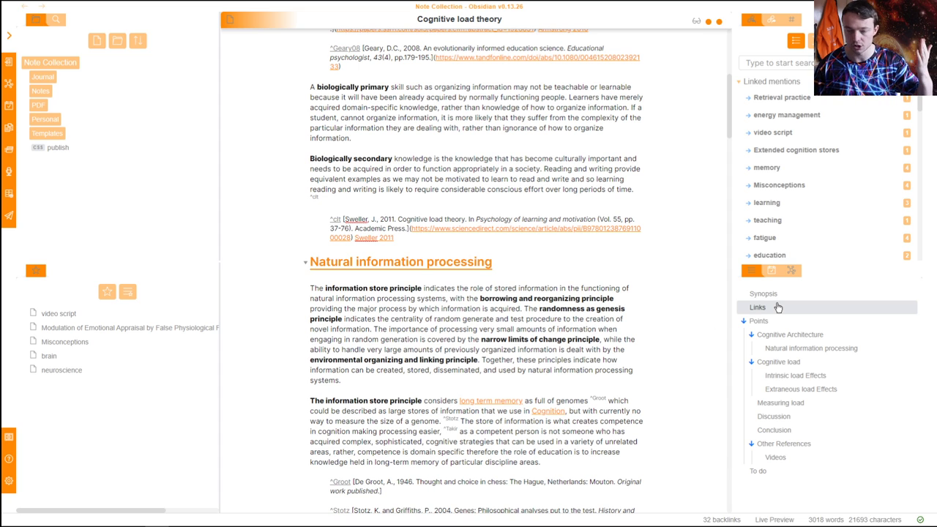
# Show the local graph of Cognitive load theory, and reopen the starred video script beside its own graph
pyautogui.click(791, 270)
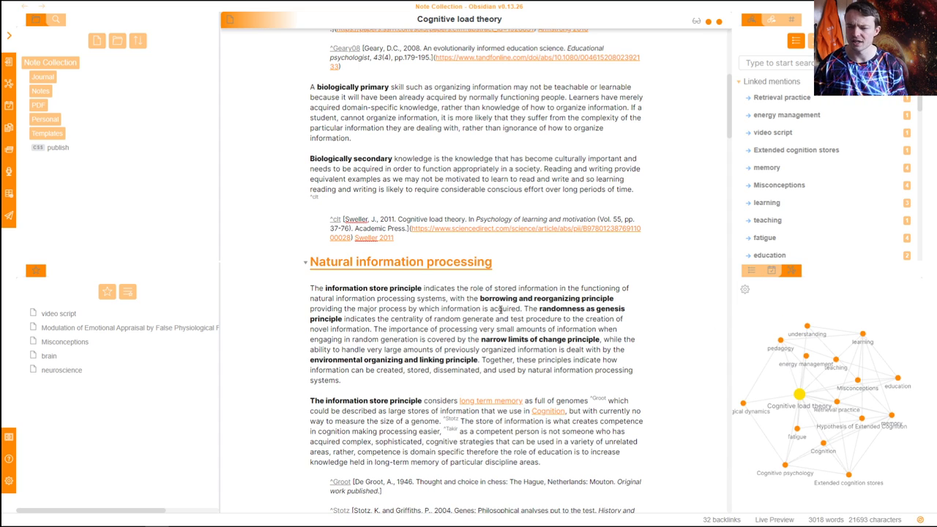
pyautogui.click(165, 314)
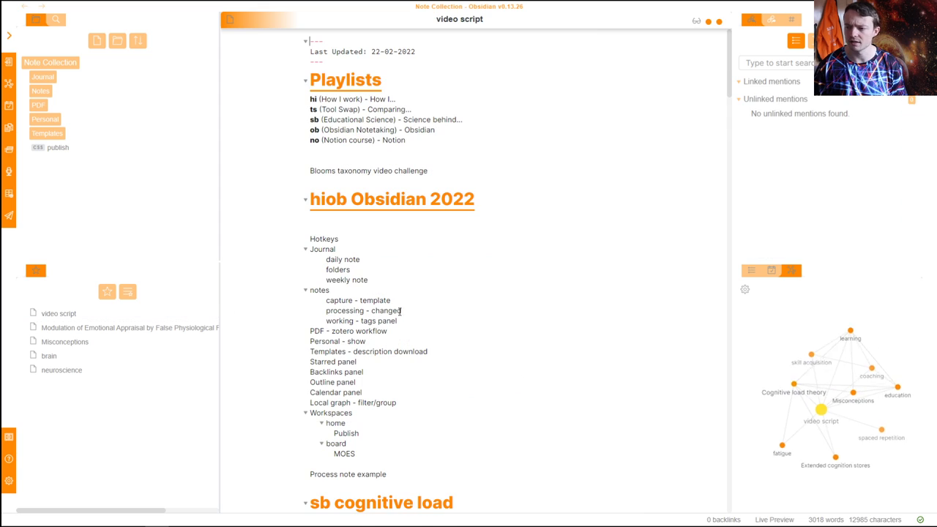
pyautogui.click(376, 392)
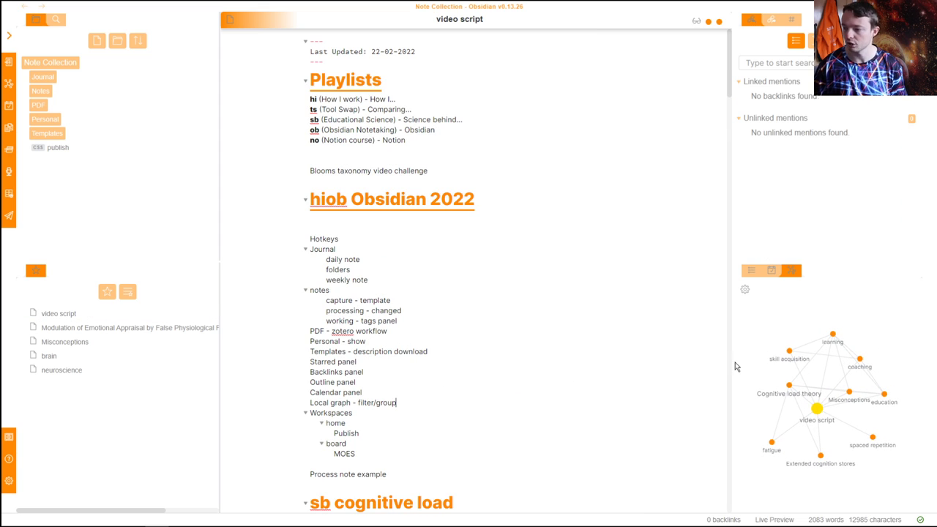
# Inspect the folder paths behind the local graph's colour groups and collapse the group settings
pyautogui.click(745, 289)
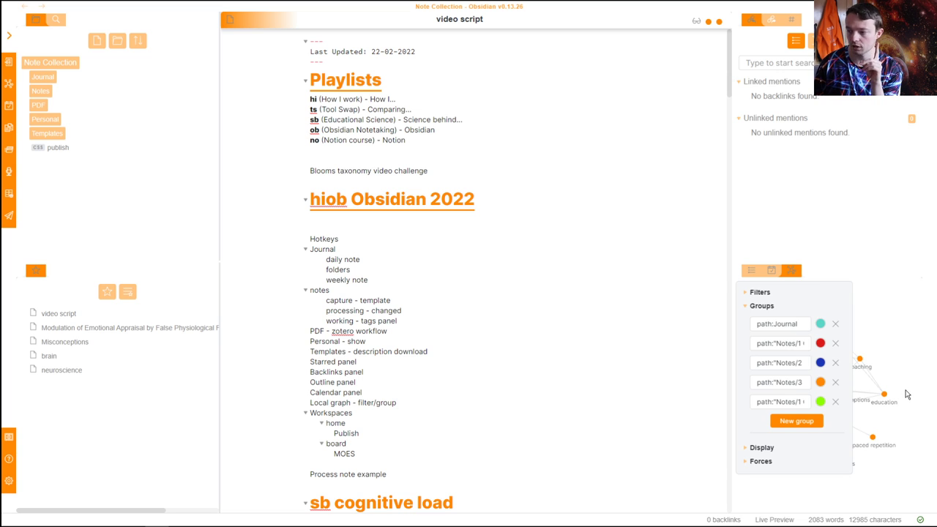
pyautogui.click(789, 342)
pyautogui.moveTo(789, 342); pyautogui.dragTo(801, 343)
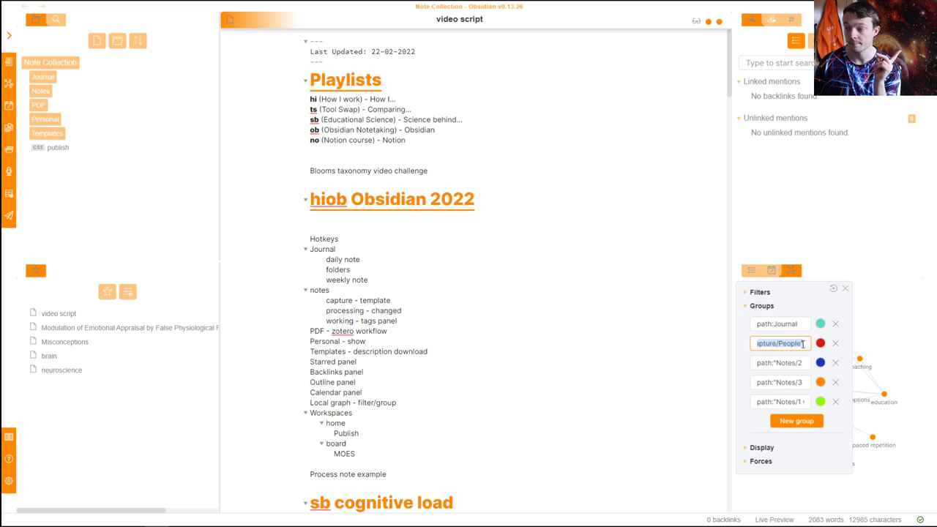
pyautogui.click(800, 343)
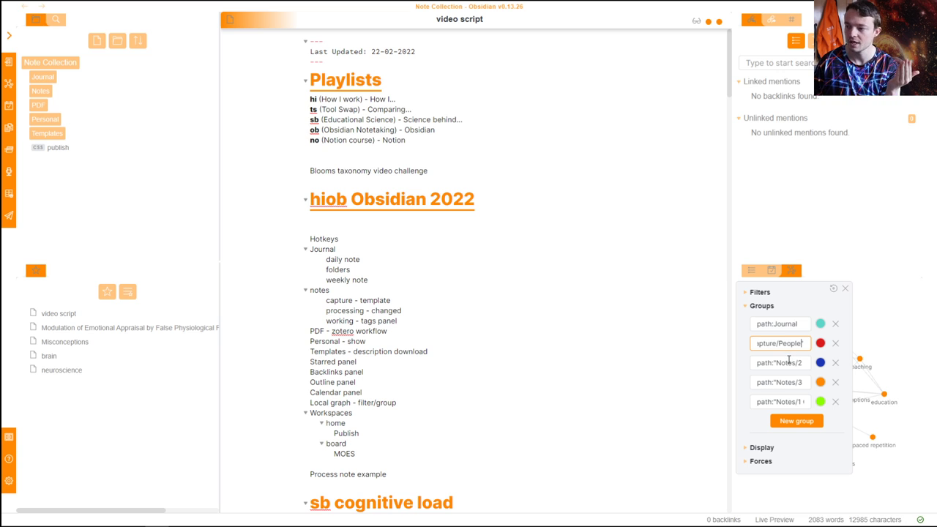
pyautogui.moveTo(789, 362); pyautogui.dragTo(809, 401)
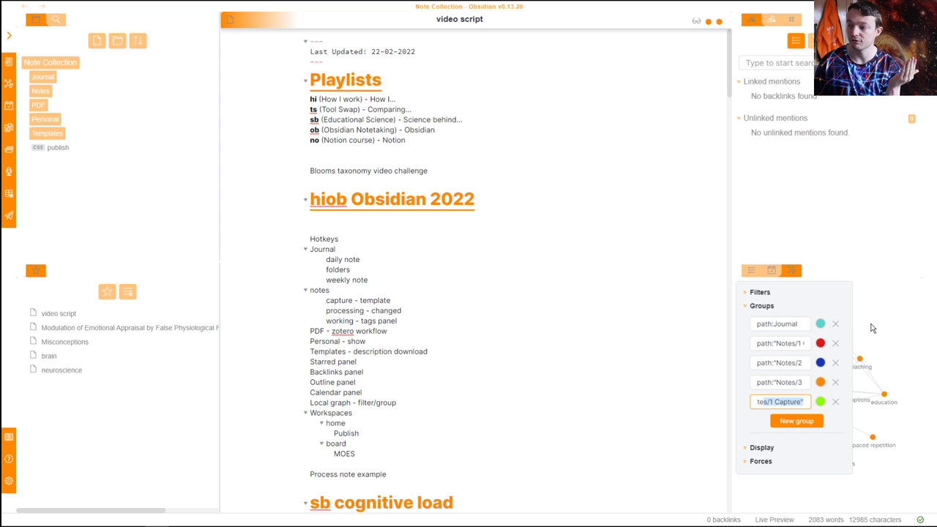
pyautogui.click(747, 307)
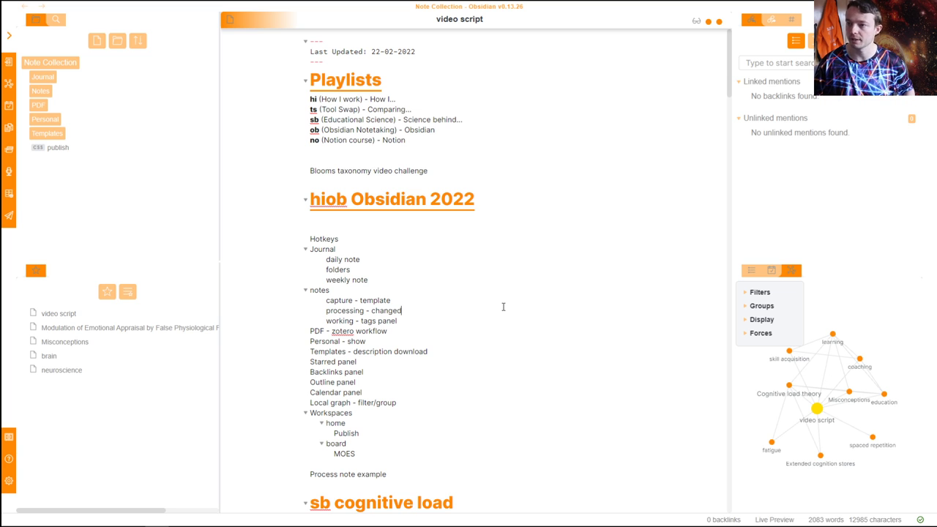
# Switch back to the Cognitive load theory note with its local graph showing
pyautogui.hotkey('ctrl', 'o')
pyautogui.press('Down')
pyautogui.press('Return')
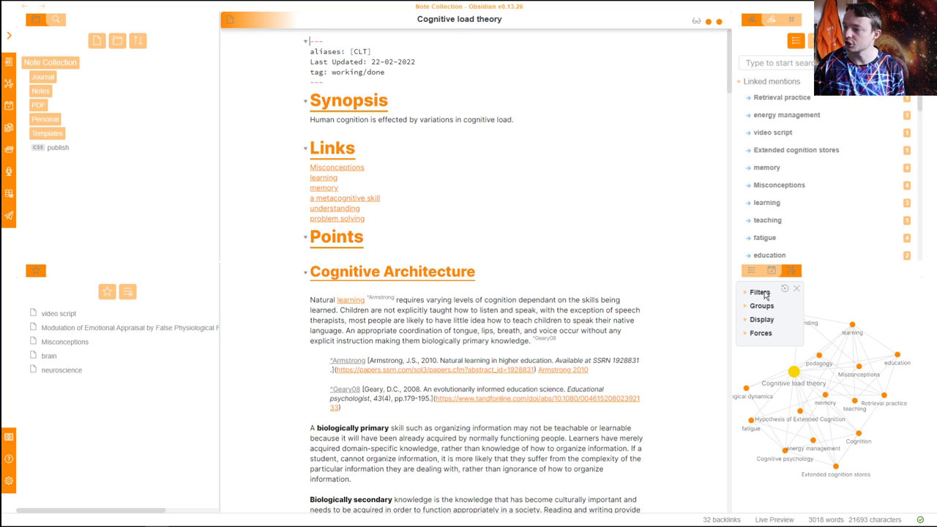
# Clear the local graph's path filter and close the graph settings to view notes from all folders
pyautogui.click(747, 292)
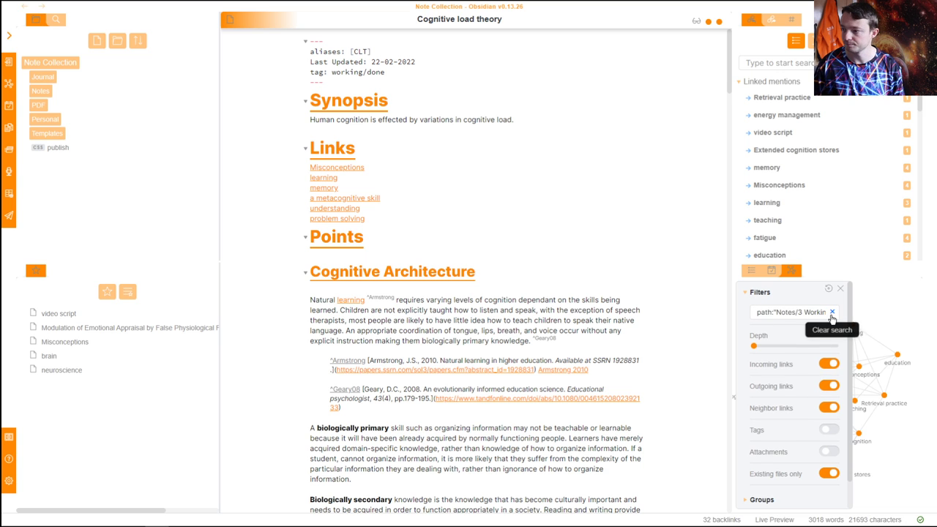
pyautogui.click(832, 311)
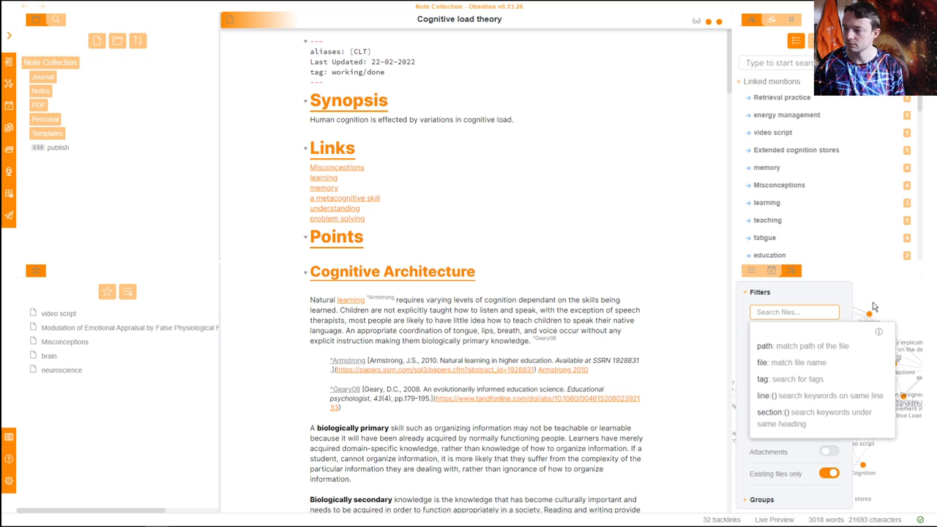
pyautogui.click(838, 293)
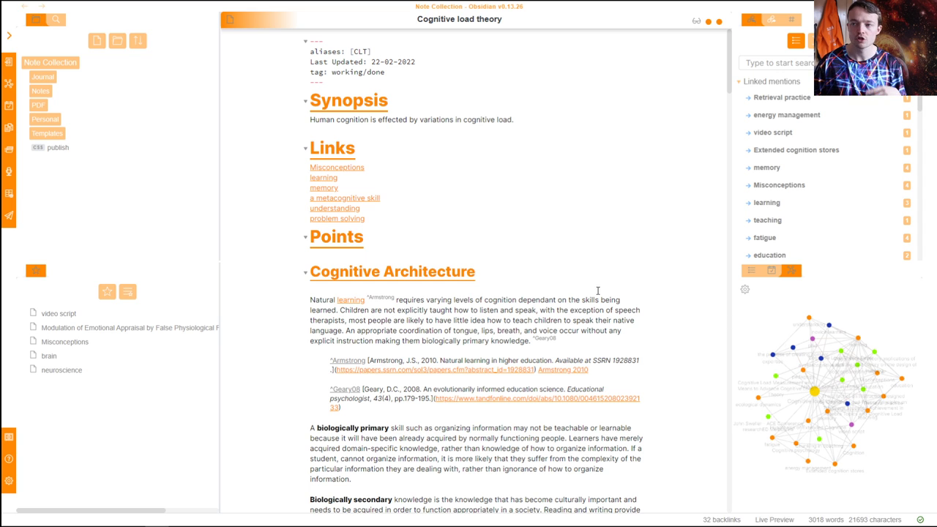
# Filter the local graph to the path Notes/3 Working, close the graph settings and examine the filtered graph
pyautogui.click(745, 290)
pyautogui.click(769, 313)
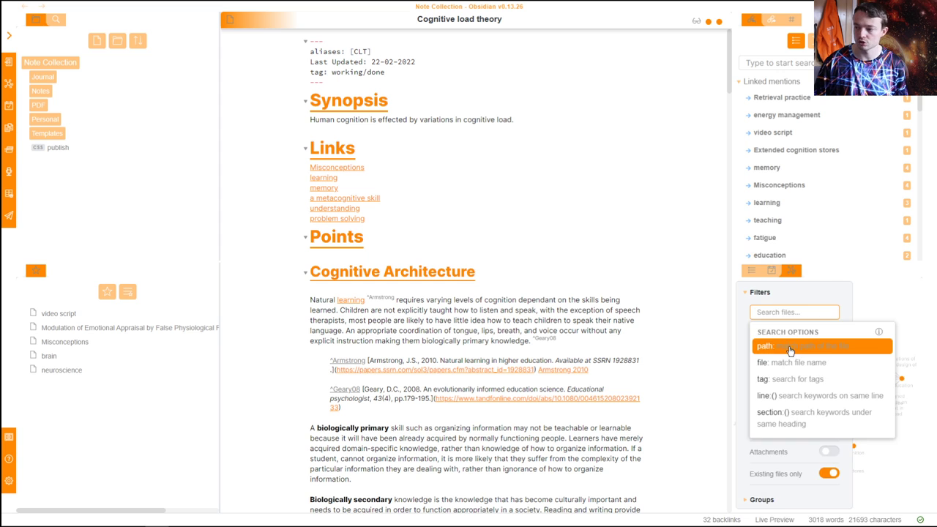
pyautogui.click(790, 339)
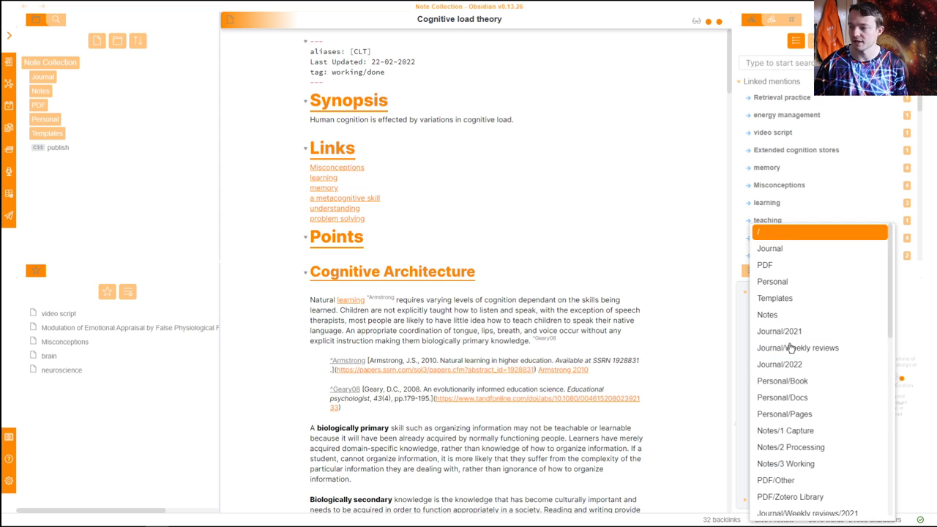
pyautogui.click(818, 463)
pyautogui.click(841, 290)
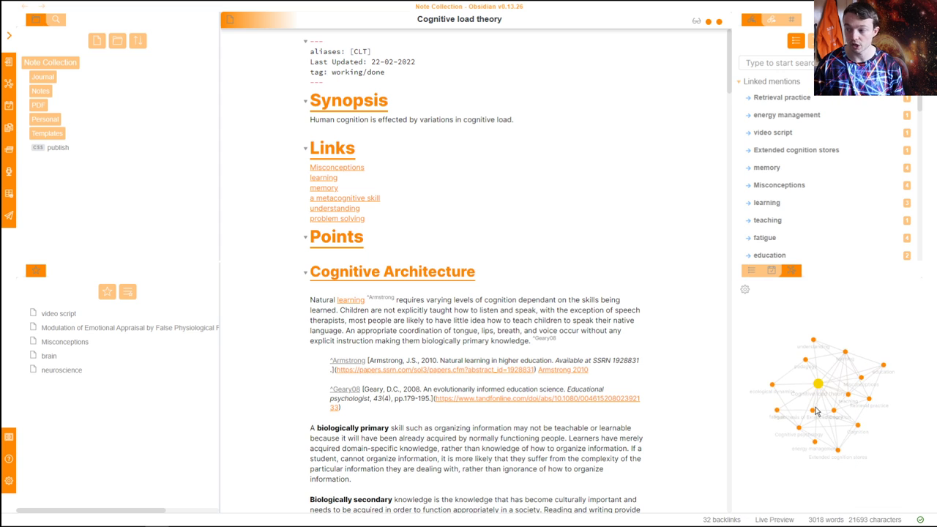
pyautogui.scroll(5, 829, 400)
pyautogui.scroll(-5, 835, 381)
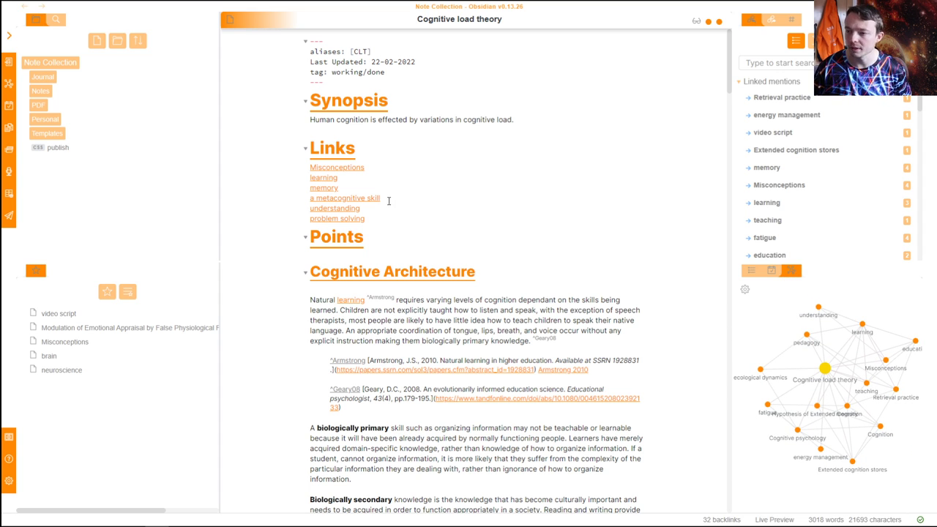
# Open the Hypothesis of Extended Cognition note from the Notes/3 Working folder
pyautogui.hotkey('ctrl', 'o')
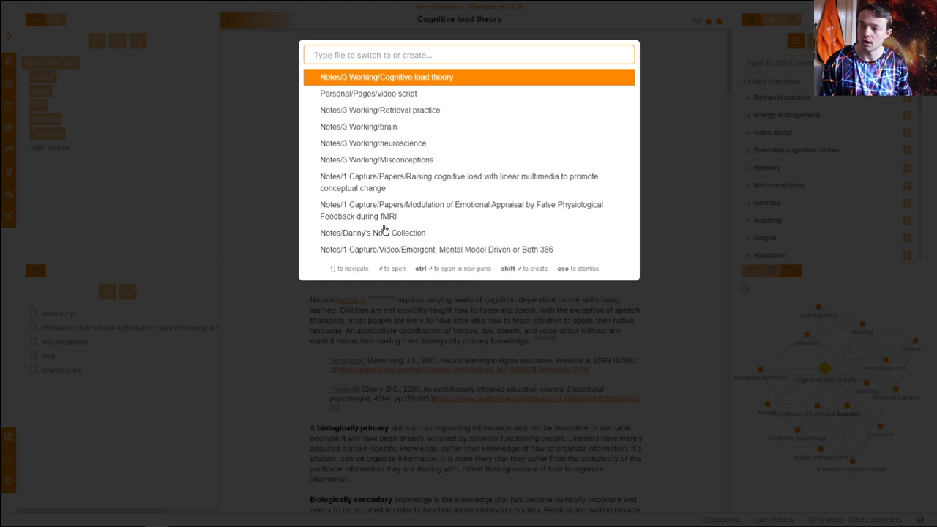
pyautogui.write('hy')
pyautogui.press('BackSpace')
pyautogui.write('e')
pyautogui.press('Return')
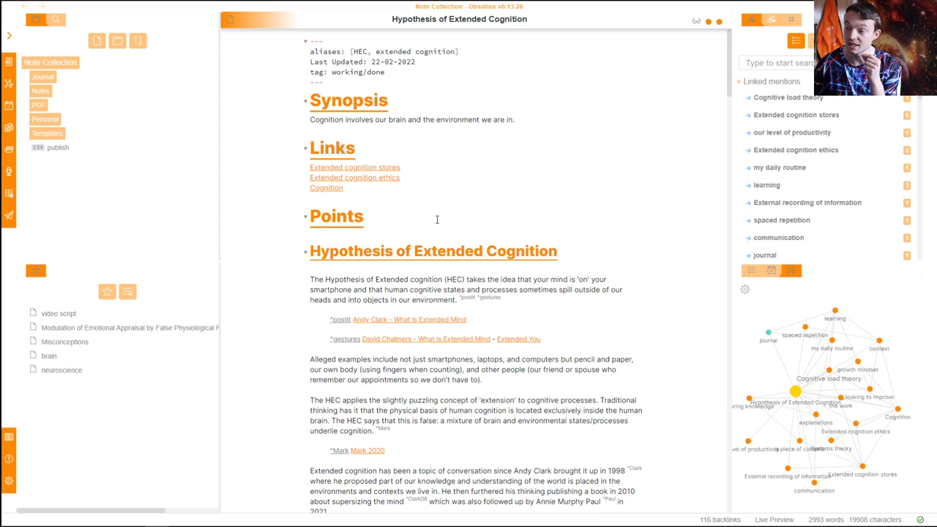
# Examine the note and its local graph, and view the linked my daily routine note before closing it
pyautogui.scroll(-1, 441, 246)
pyautogui.scroll(-1, 454, 239)
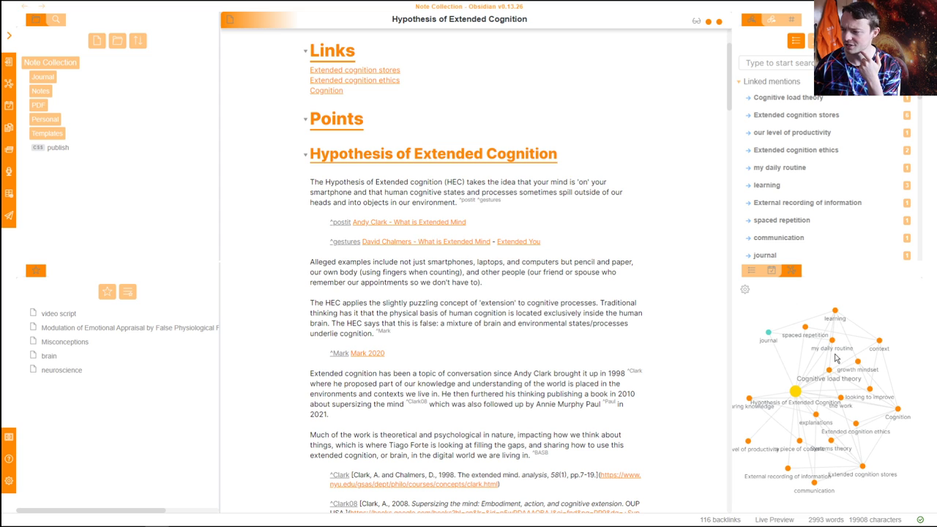
pyautogui.scroll(2, 831, 360)
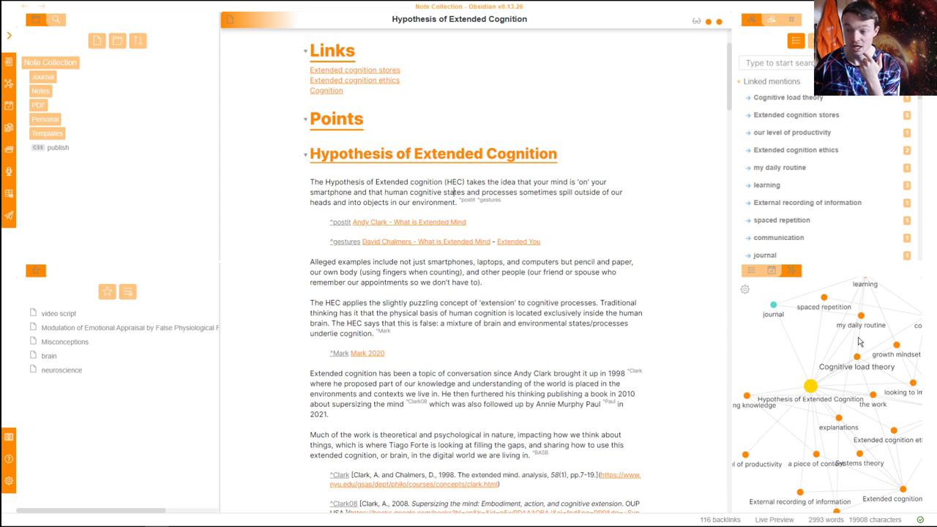
pyautogui.scroll(-3, 829, 396)
pyautogui.scroll(4, 835, 387)
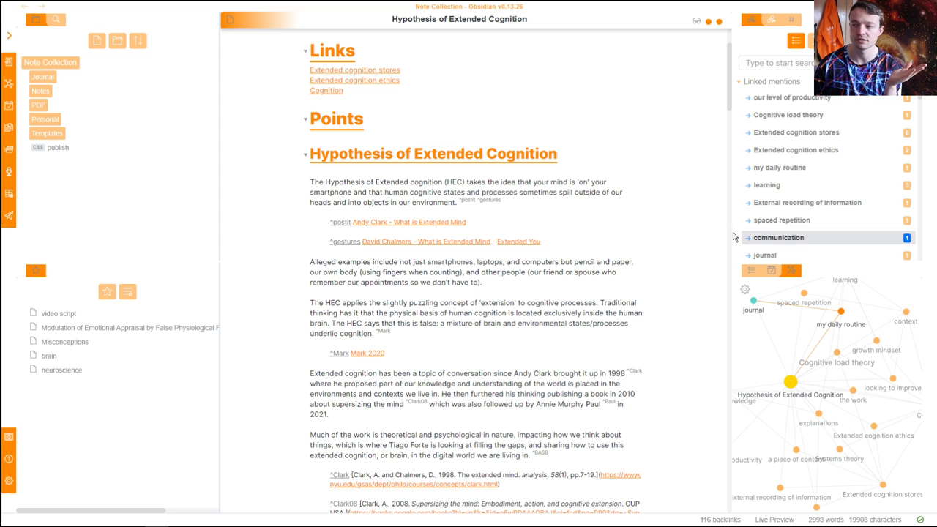
pyautogui.click(779, 168)
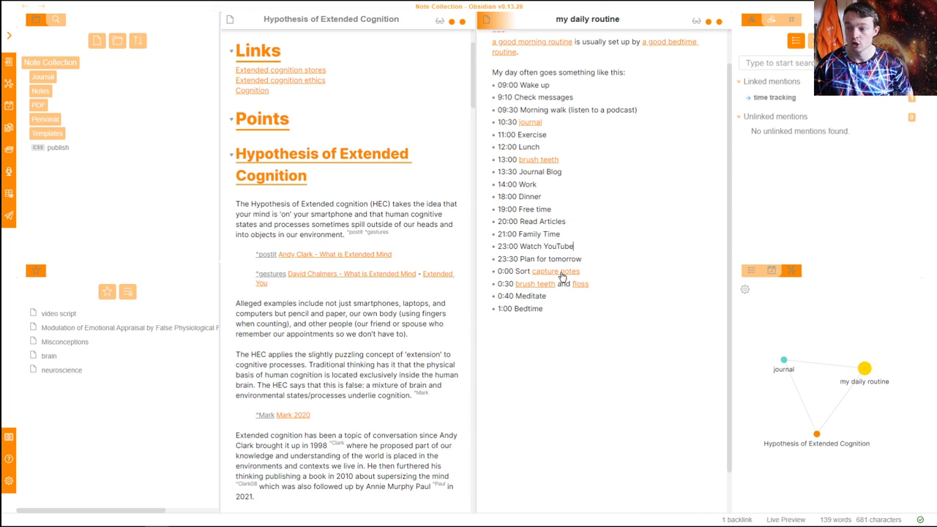
pyautogui.moveTo(563, 275)
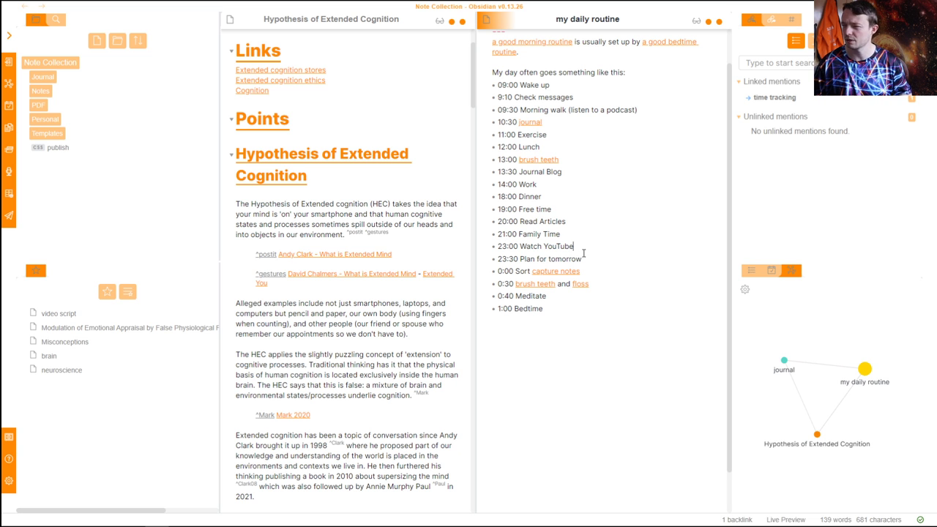
pyautogui.hotkey('ctrl', 'w')
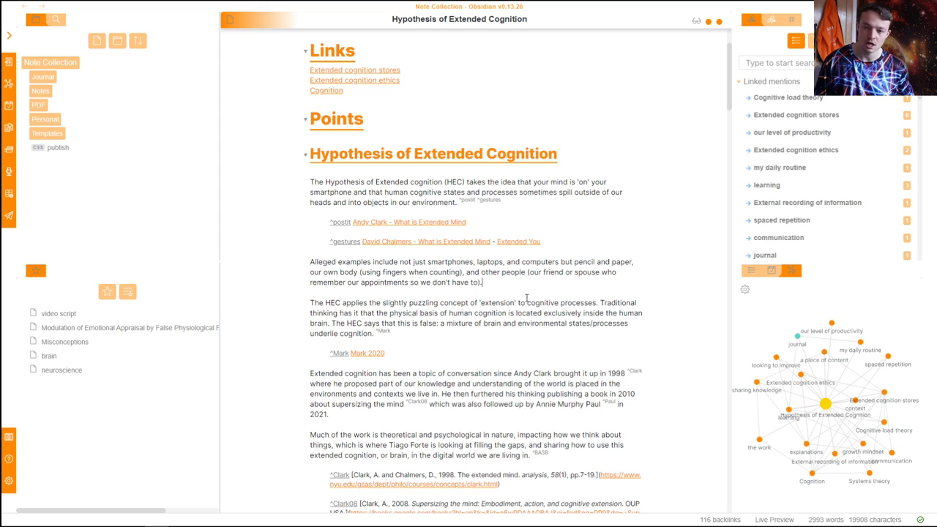
# Open the starred video script note and look up the Workspaces core plugin by filtering the plugin list for "wor"
pyautogui.click(58, 314)
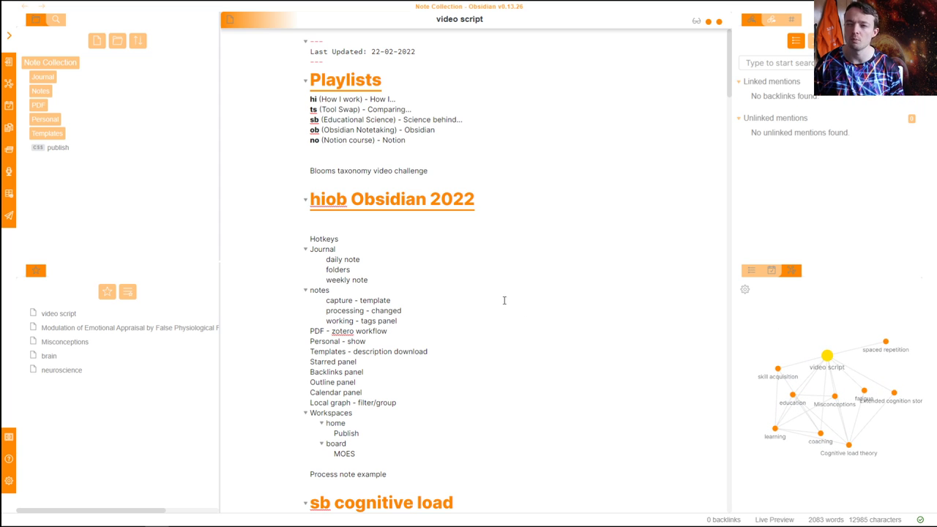
pyautogui.scroll(-3, 455, 296)
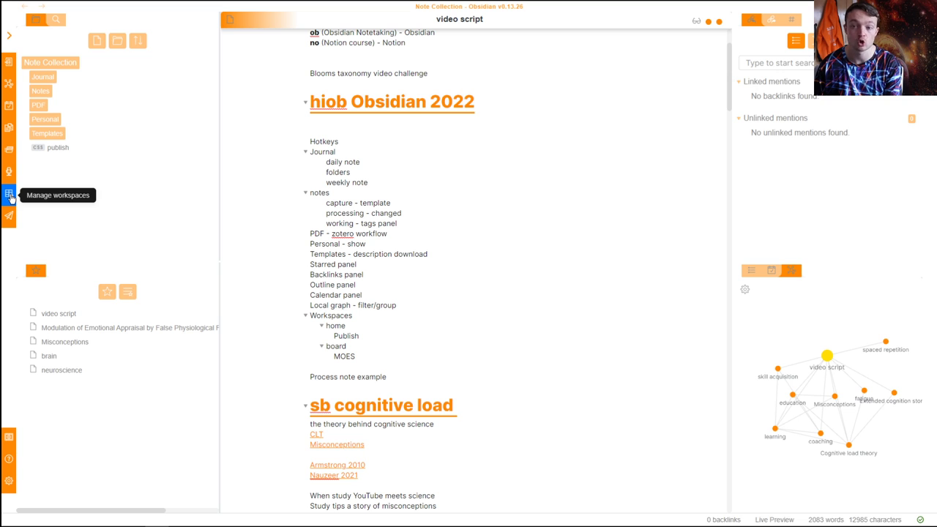
pyautogui.hotkey('ctrl', ',')
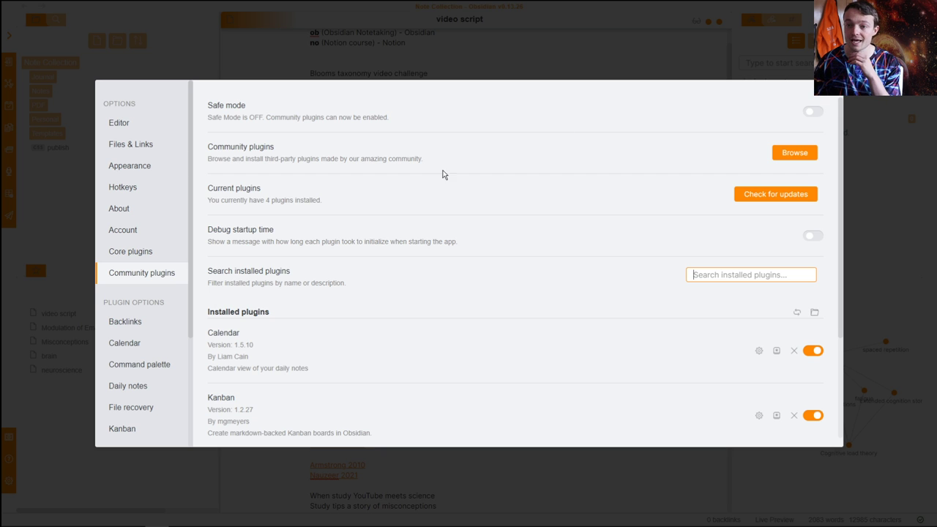
pyautogui.click(125, 252)
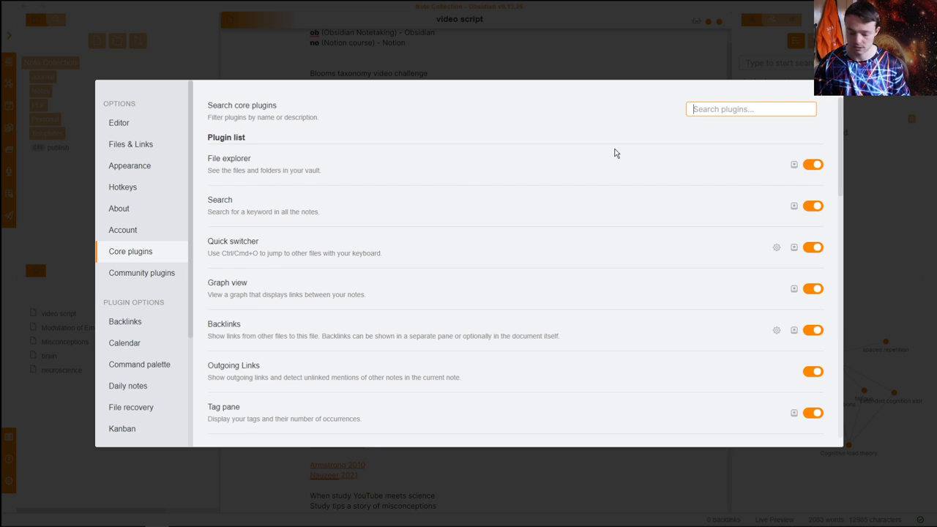
pyautogui.write('wor')
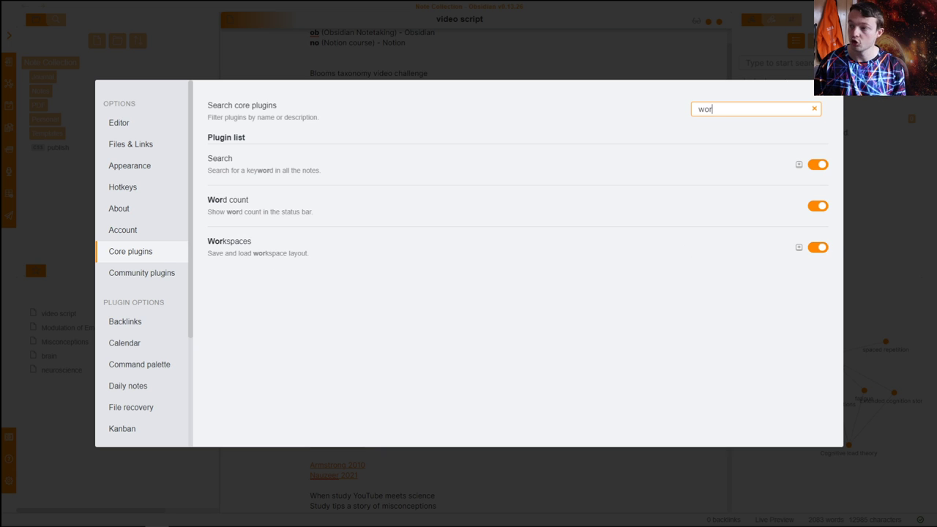
pyautogui.press('Escape')
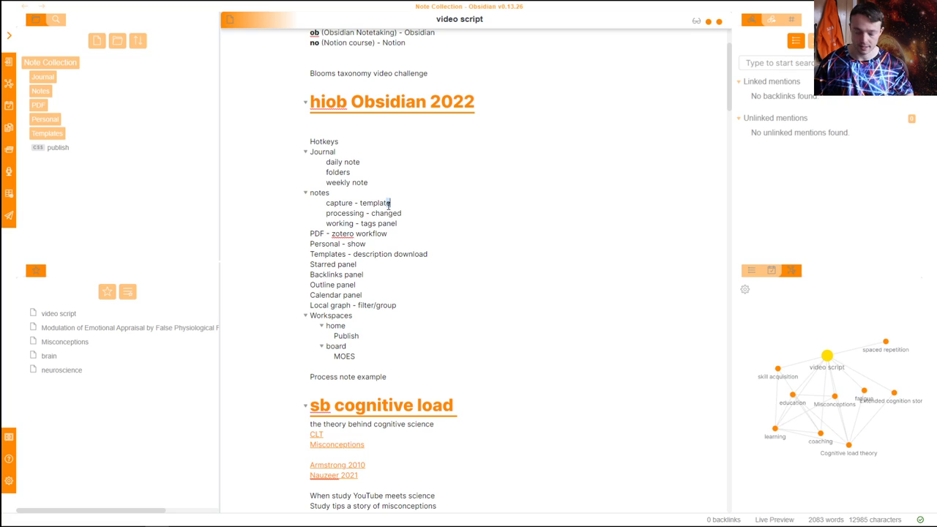
# Look up the workspace commands by searching for "wor", and view the list of saved workspaces
pyautogui.hotkey('ctrl', 'p')
pyautogui.write('wor')
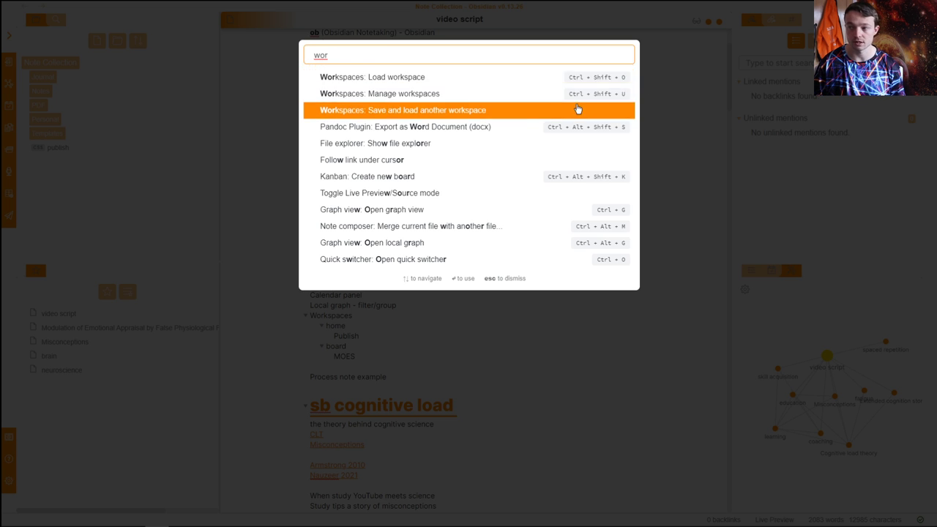
pyautogui.press('Escape')
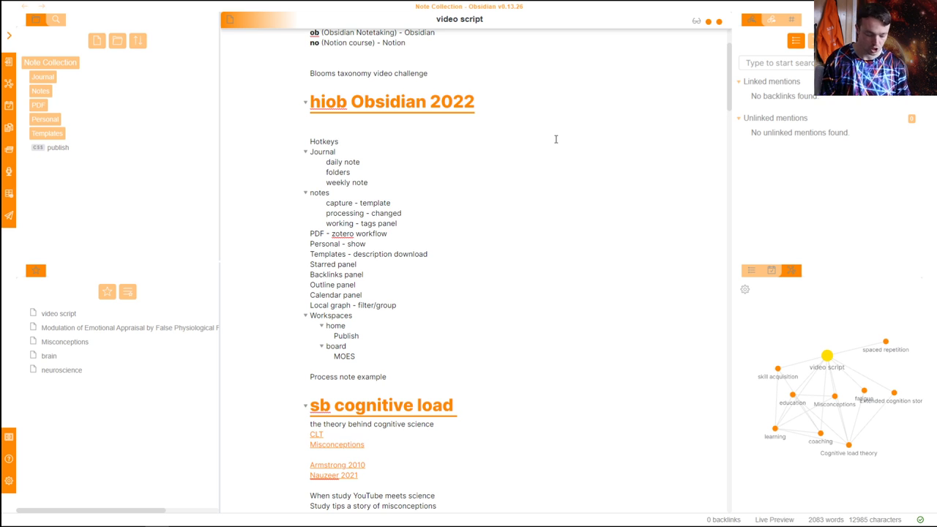
pyautogui.hotkey('ctrl', 'shift', 'w')
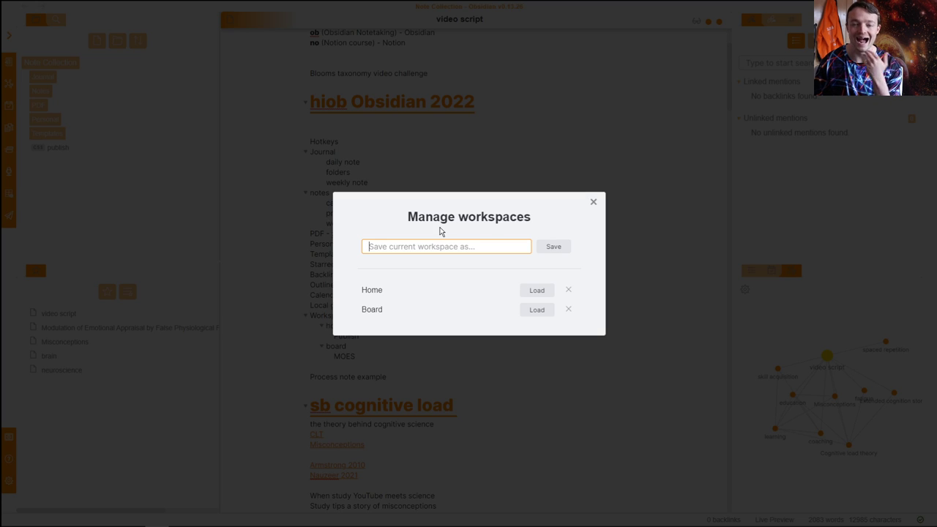
pyautogui.click(594, 203)
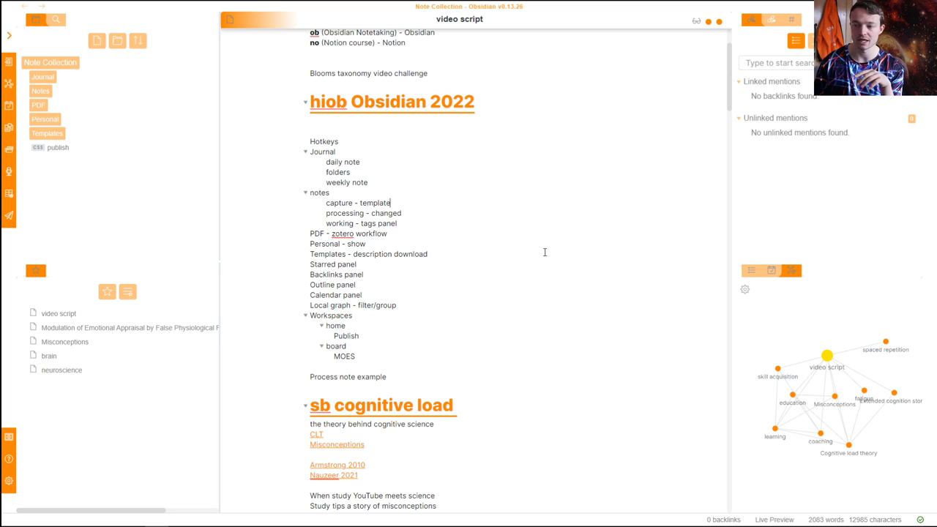
# Load the saved Home workspace
pyautogui.hotkey('ctrl', 'alt', 'w')
pyautogui.press('Return')
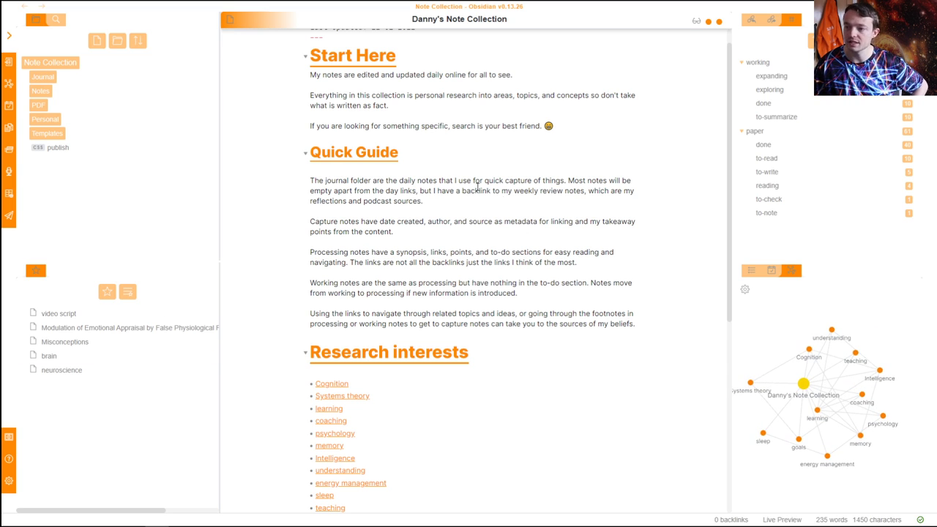
# Rearrange the search, outgoing links and outline panels, and restore the layout by reloading the Home workspace
pyautogui.click(57, 17)
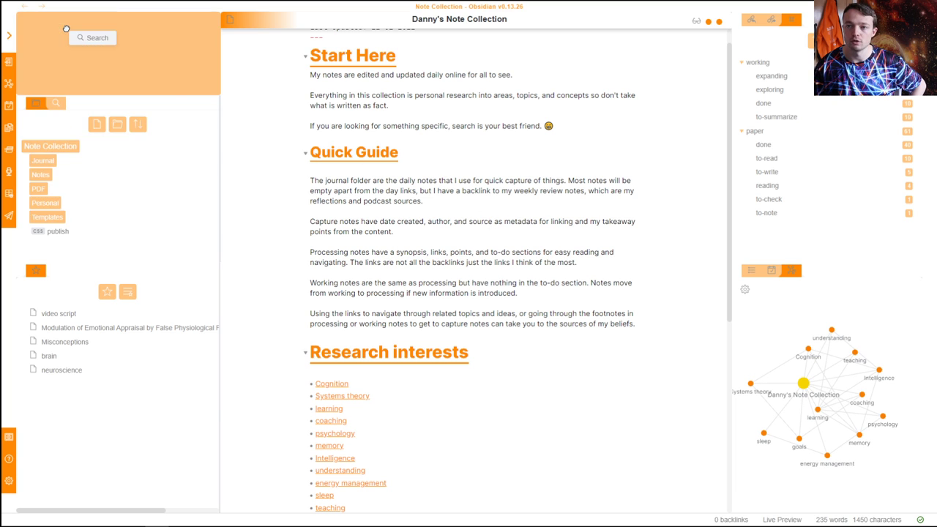
pyautogui.moveTo(772, 20); pyautogui.dragTo(147, 295)
pyautogui.moveTo(751, 270); pyautogui.dragTo(568, 210)
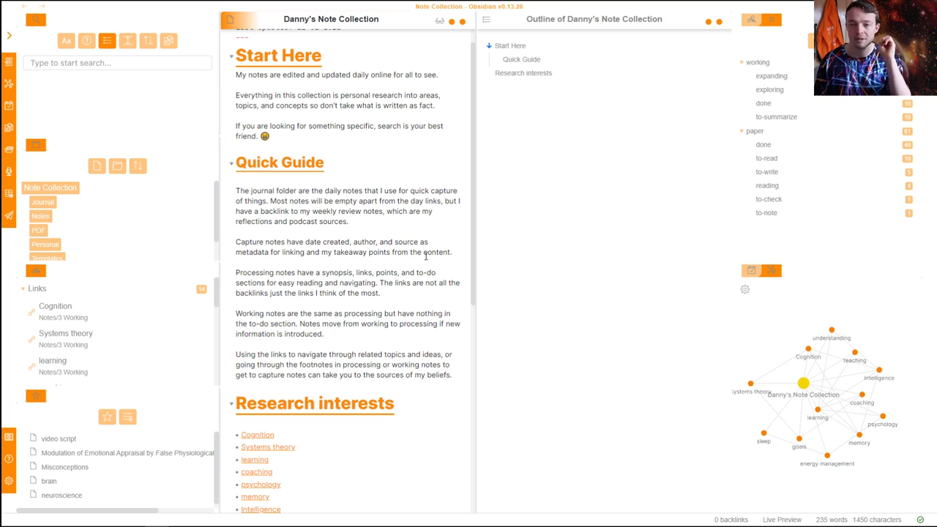
pyautogui.hotkey('ctrl', 'p')
pyautogui.press('Return')
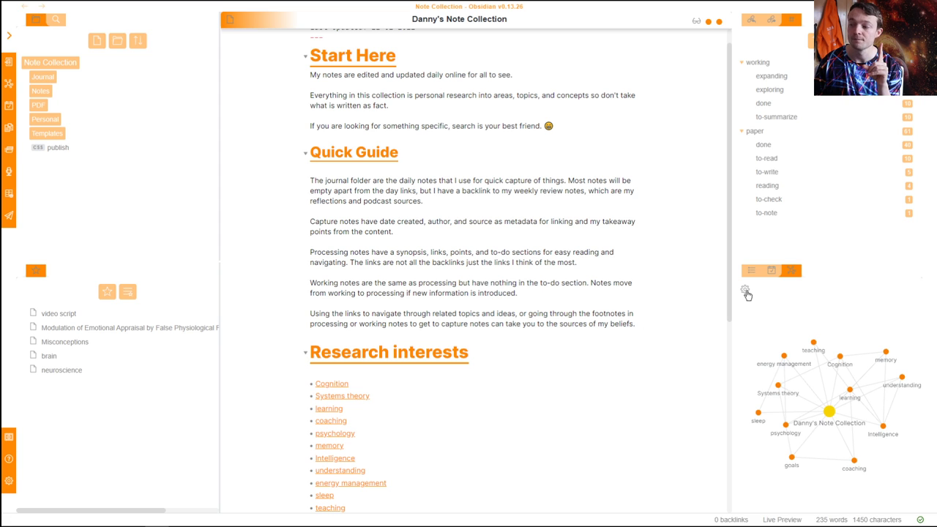
# View the local graph's colour groups, collapse them and close the graph settings
pyautogui.click(746, 292)
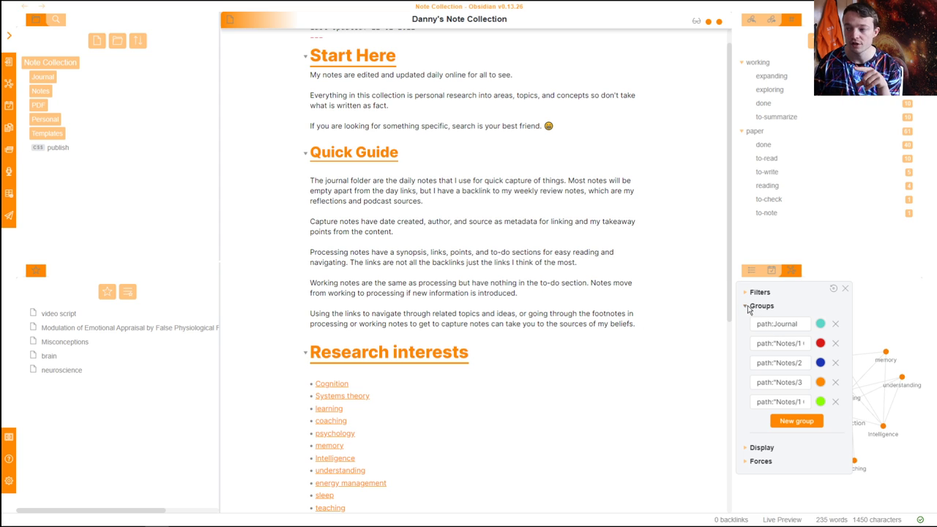
pyautogui.click(748, 306)
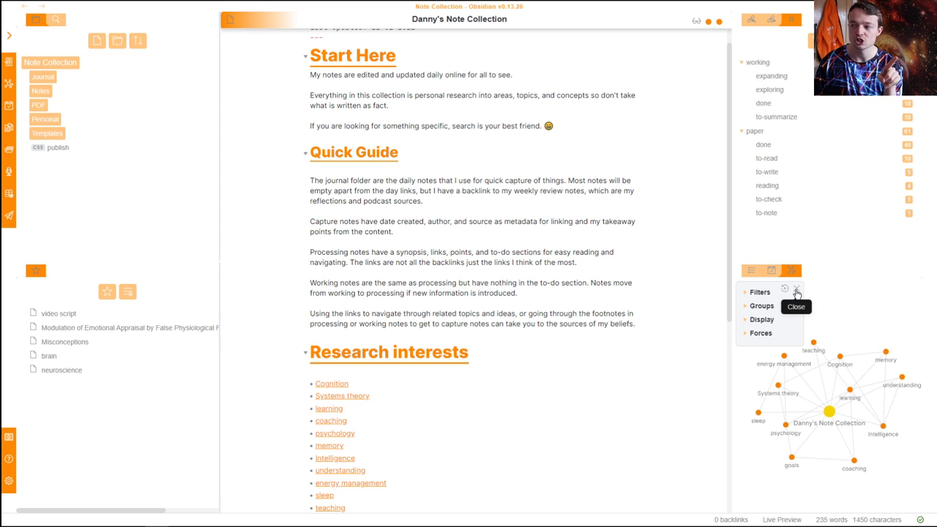
pyautogui.click(796, 289)
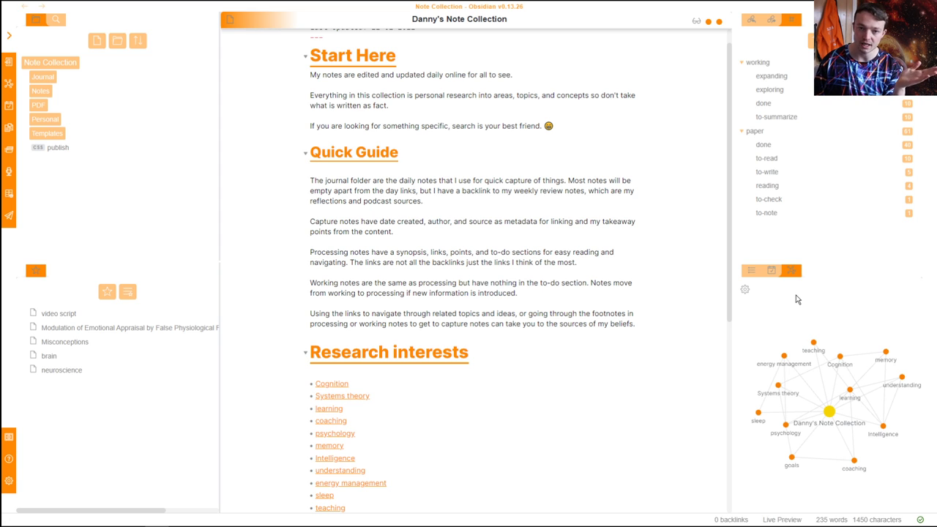
# Clear the local graph's search filter, and restore the saved graph settings by reloading the Home workspace
pyautogui.click(745, 290)
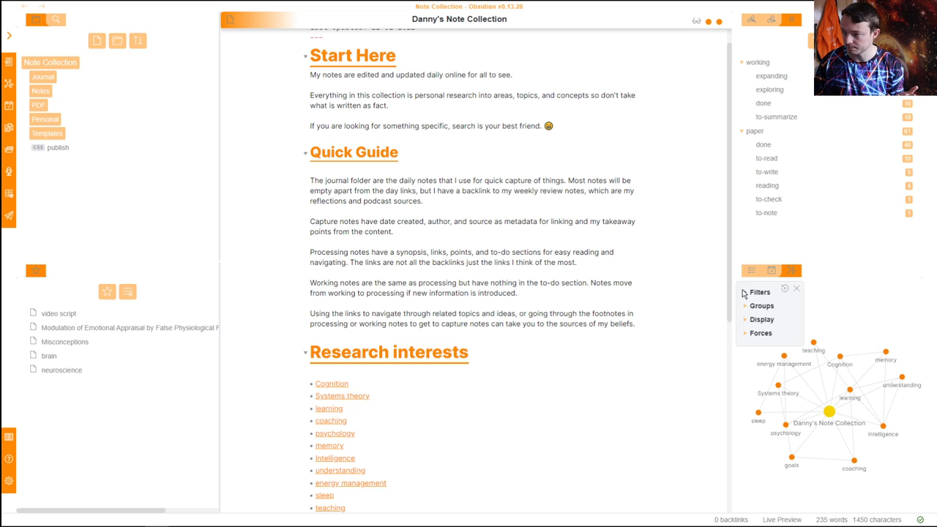
pyautogui.click(759, 296)
pyautogui.click(832, 312)
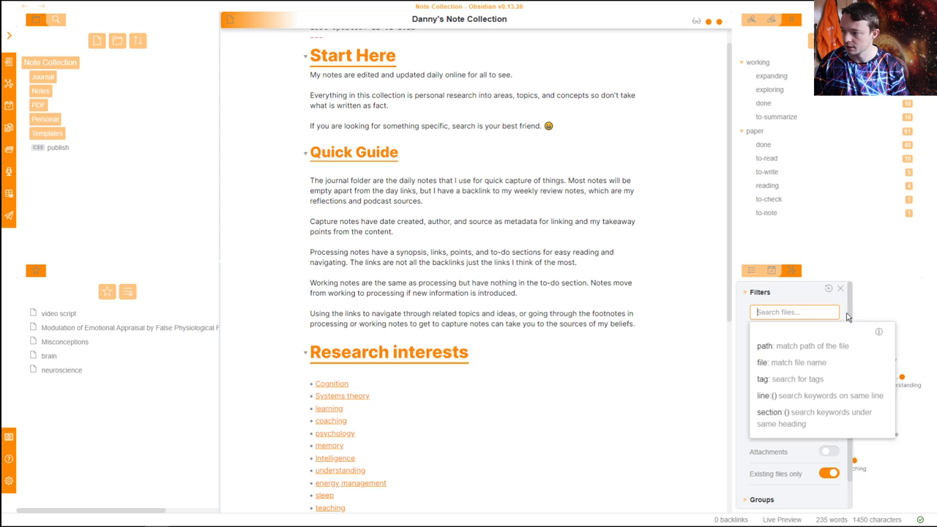
pyautogui.click(841, 290)
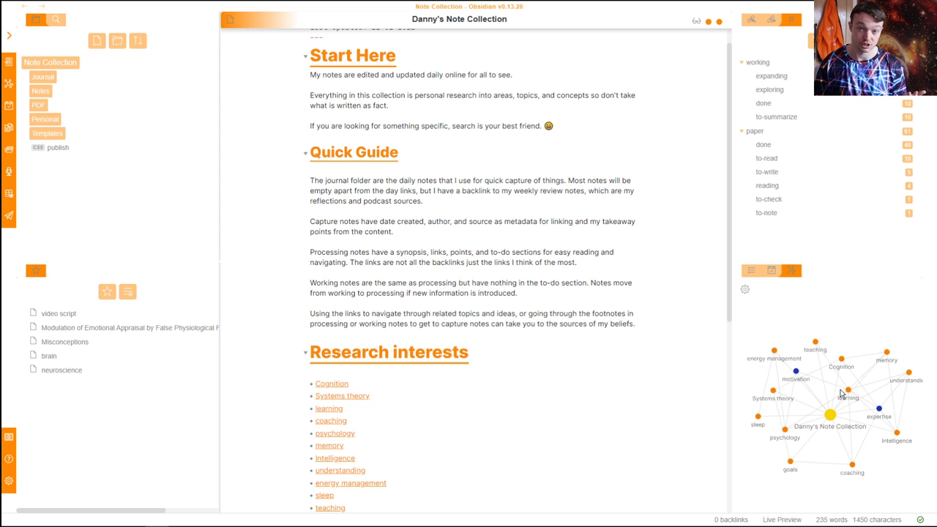
pyautogui.hotkey('ctrl', 'p')
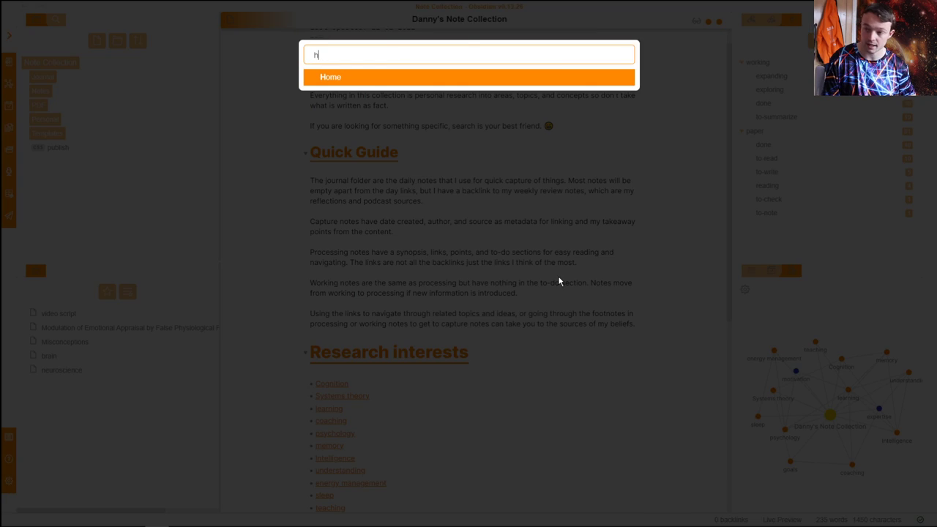
pyautogui.press('Return')
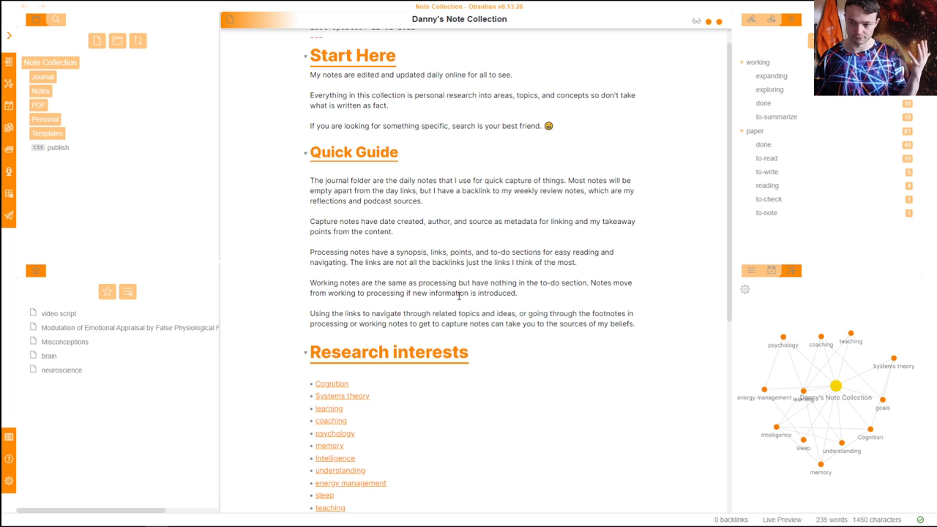
# Open the starred video script note and load the Board workspace
pyautogui.click(58, 313)
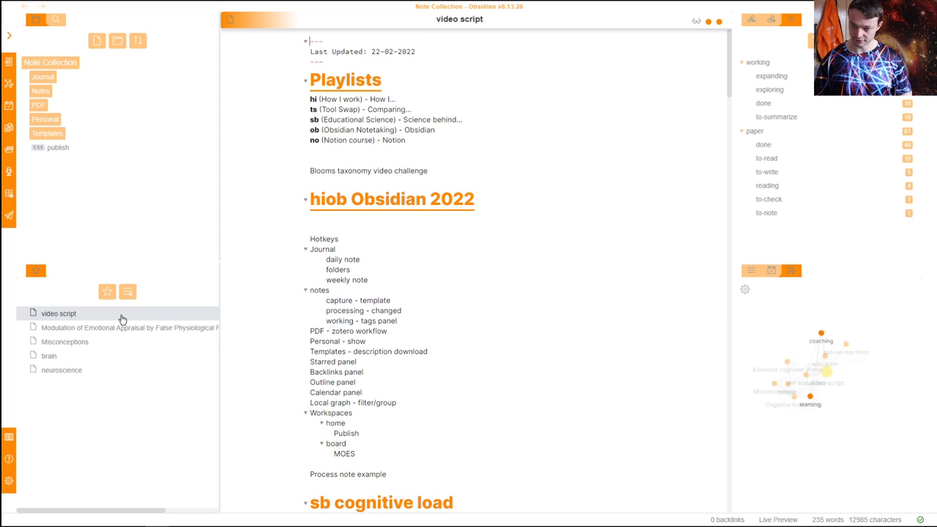
pyautogui.click(359, 444)
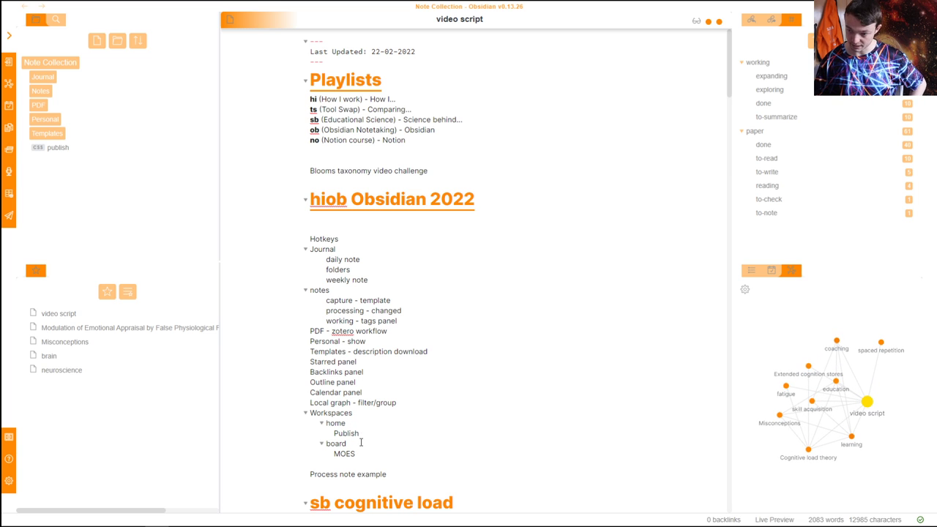
pyautogui.hotkey('ctrl', 'alt', 'w')
pyautogui.press('Down')
pyautogui.press('Return')
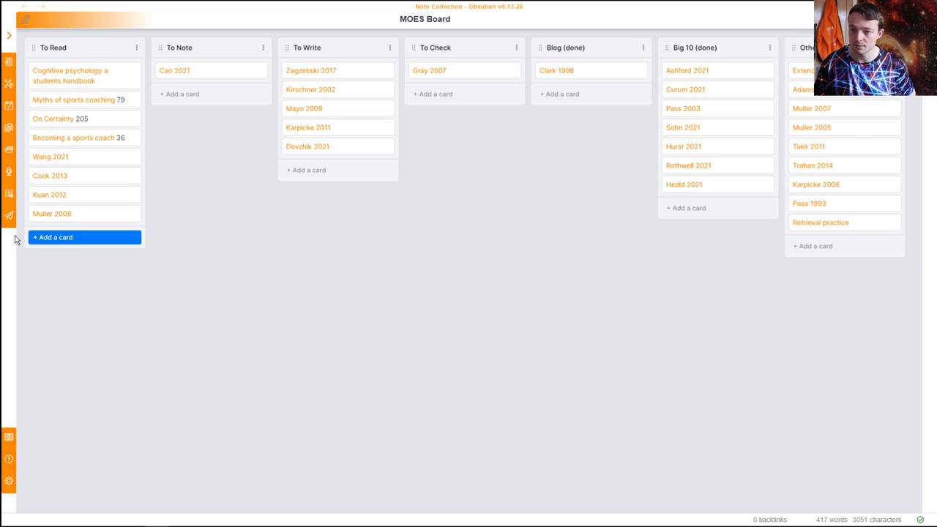
# Preview the last To Read card, the Becoming a sports coach card and the fourth To Write card on the MOES Board
pyautogui.moveTo(44, 215)
pyautogui.scroll(-5, 146, 304)
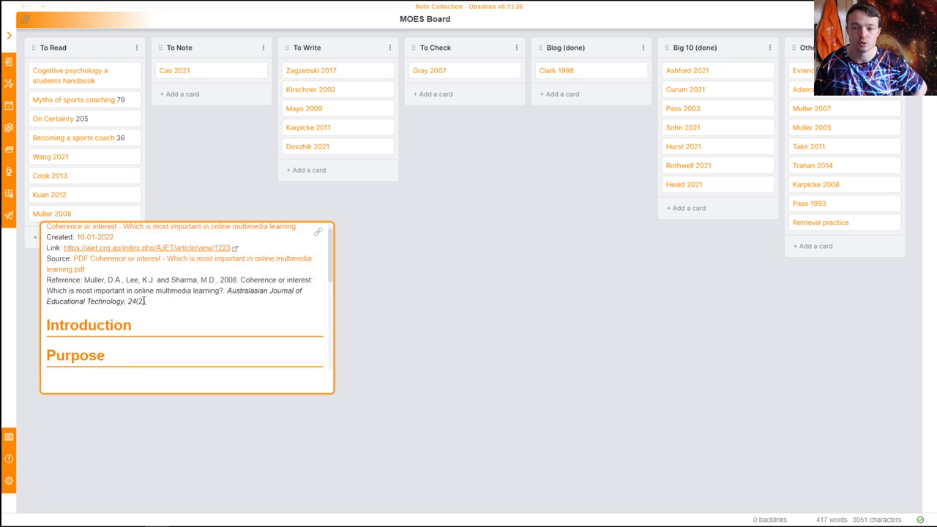
pyautogui.scroll(5, 145, 304)
pyautogui.moveTo(88, 138)
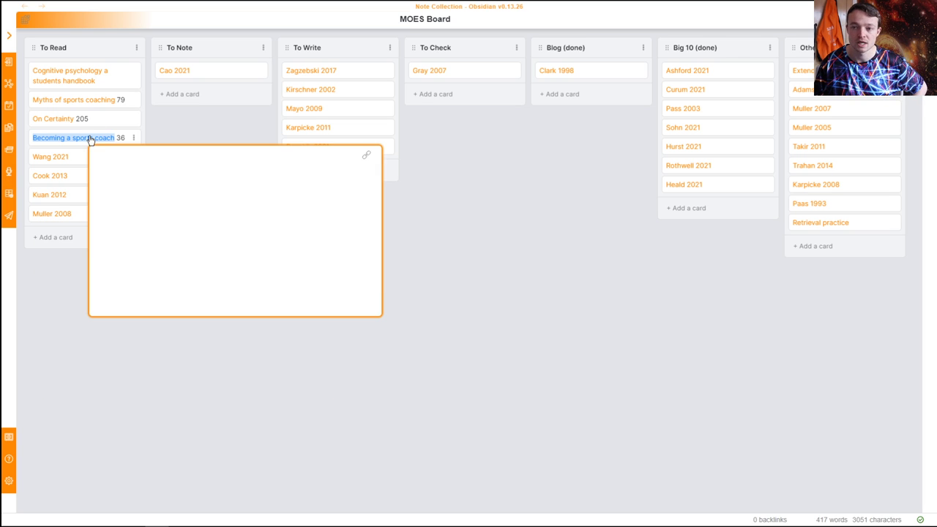
pyautogui.scroll(-8, 176, 241)
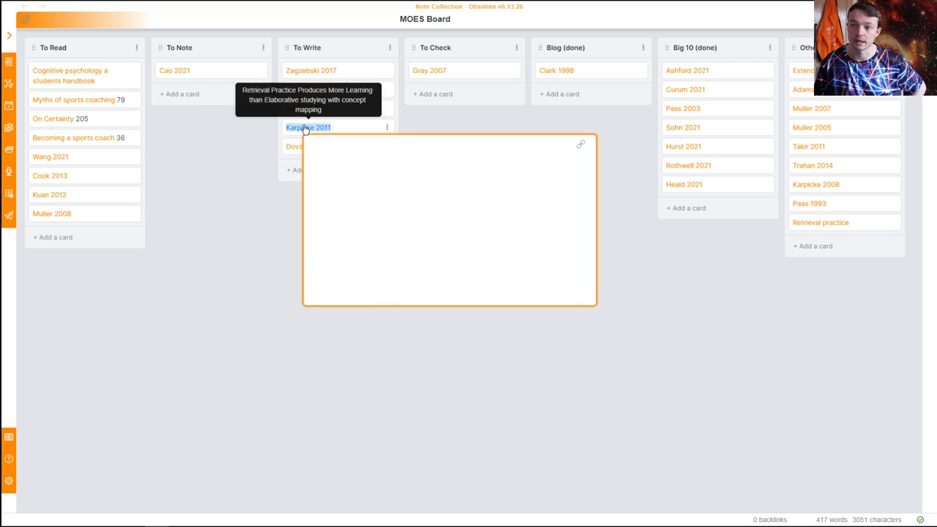
pyautogui.moveTo(306, 126)
pyautogui.scroll(-8, 384, 218)
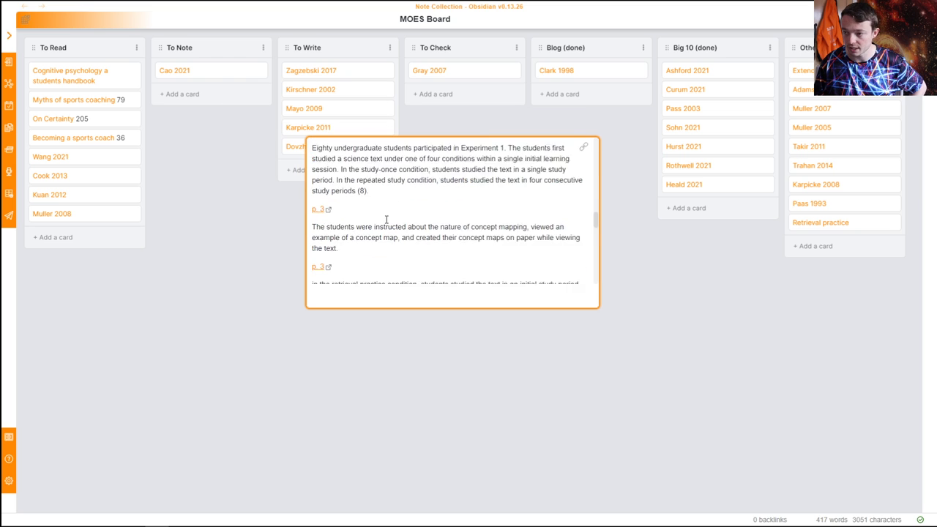
pyautogui.scroll(5, 385, 218)
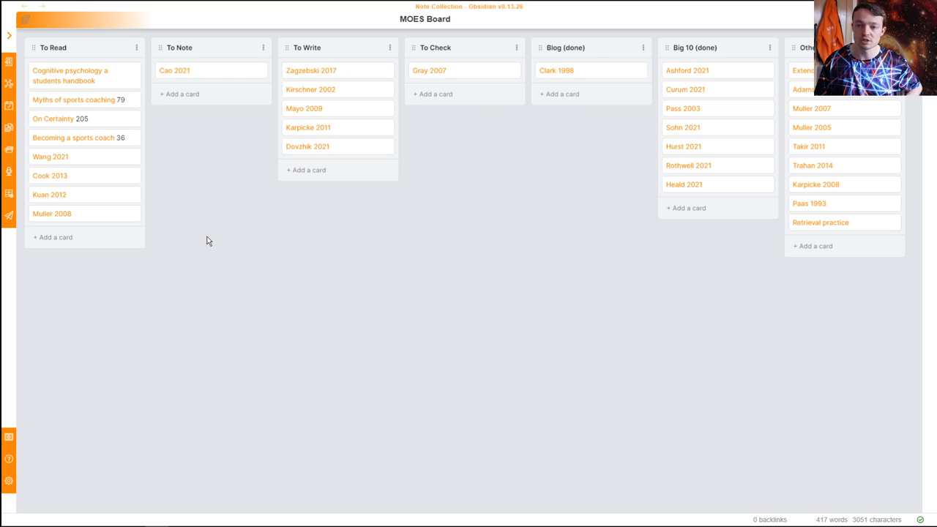
# Switch from the MOES Board back to the Home workspace
pyautogui.hotkey('ctrl', 'shift', 'w')
pyautogui.press('Return')
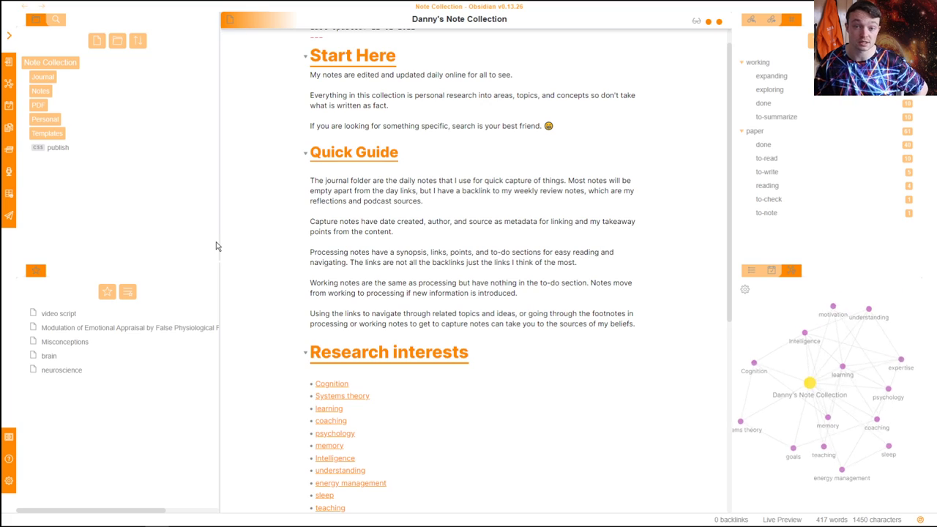